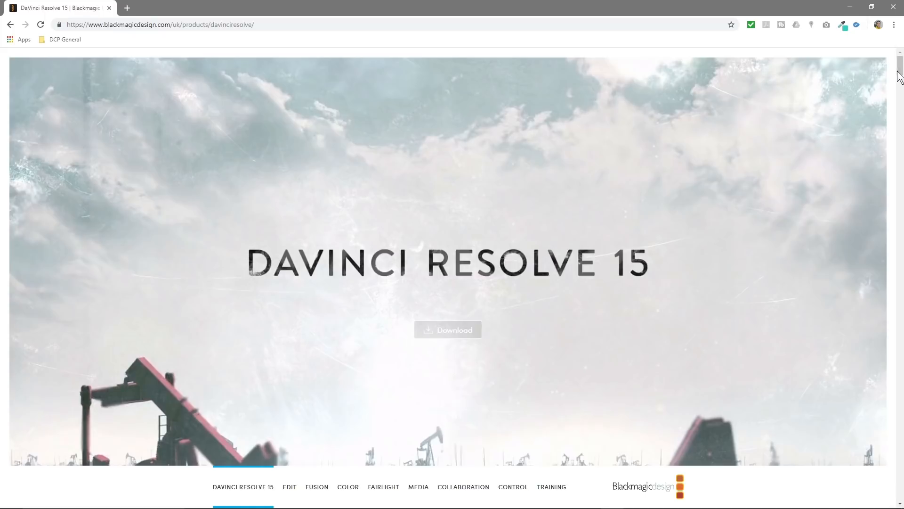
Compare the descriptions of the free DaVinci Resolve 15 and DaVinci Resolve 15 Studio near the end of the product page.
{"action": "left_click_drag", "start_coordinate": [900, 69], "coordinate": [897, 485]}
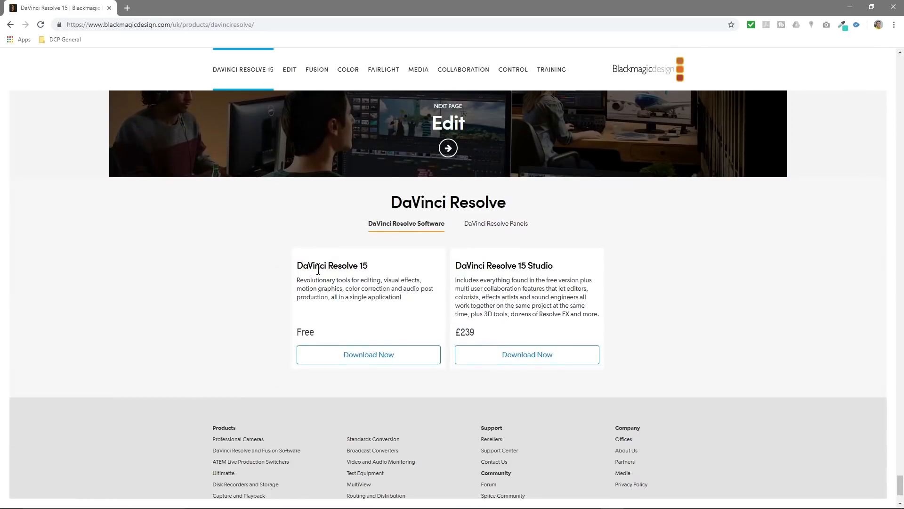
{"action": "left_click_drag", "start_coordinate": [320, 266], "coordinate": [371, 295]}
{"action": "left_click_drag", "start_coordinate": [492, 278], "coordinate": [538, 313]}
{"action": "left_click", "coordinate": [539, 313]}
{"action": "left_click_drag", "start_coordinate": [323, 269], "coordinate": [353, 297]}
{"action": "left_click", "coordinate": [355, 296]}
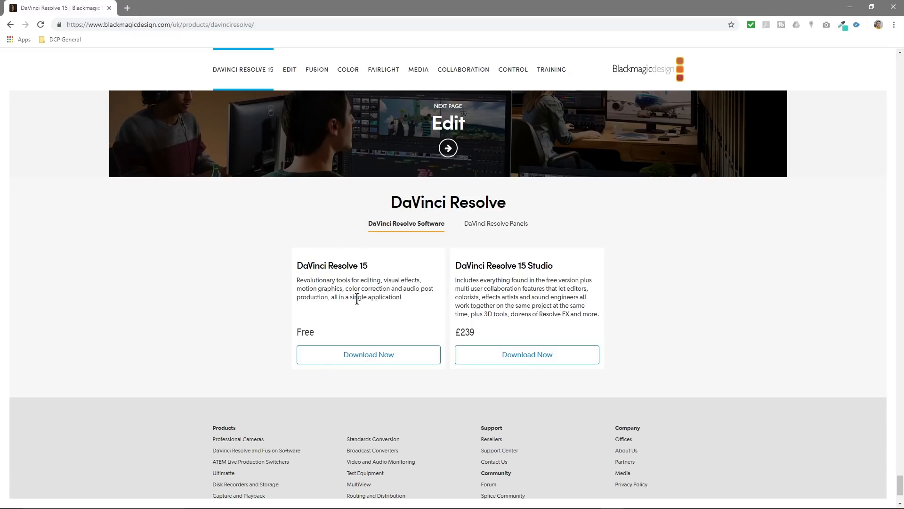
Open the Windows registration form for the free DaVinci Resolve 15, then leave it unsubmitted and minimize the browser.
{"action": "left_click", "coordinate": [361, 359]}
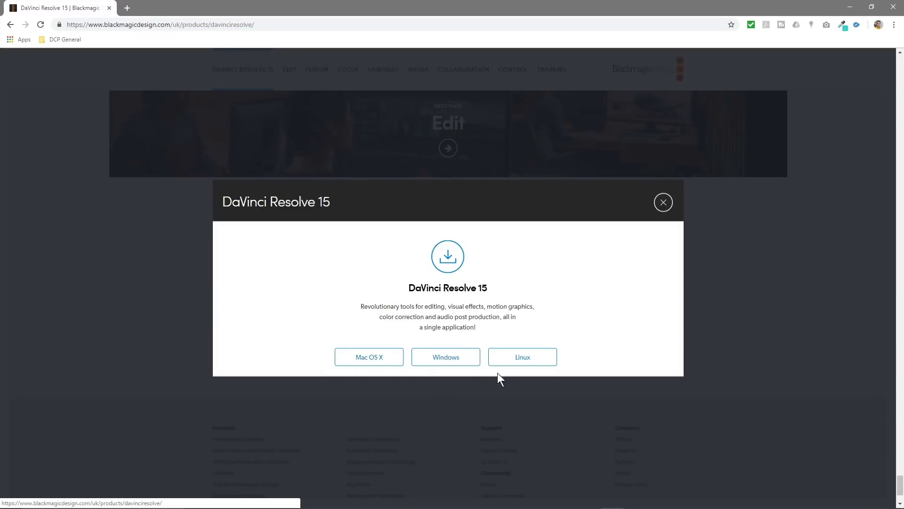
{"action": "left_click", "coordinate": [453, 357]}
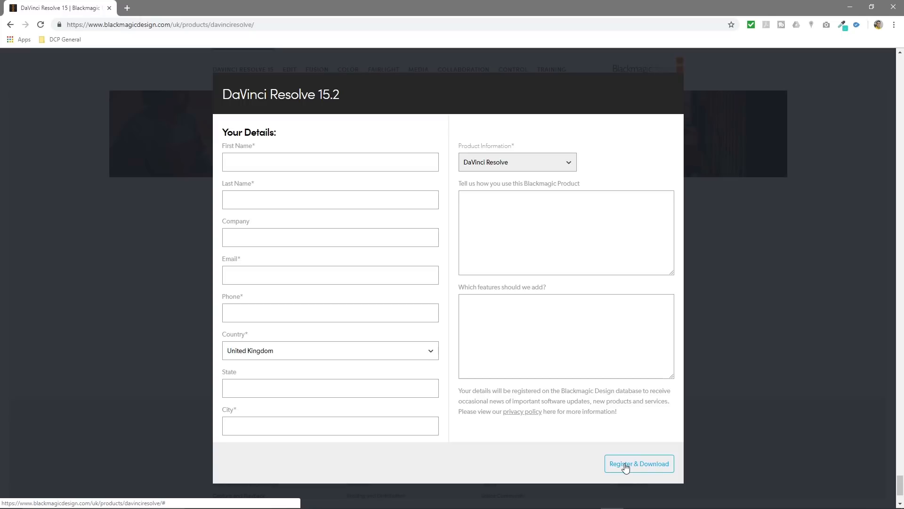
{"action": "left_click", "coordinate": [127, 8]}
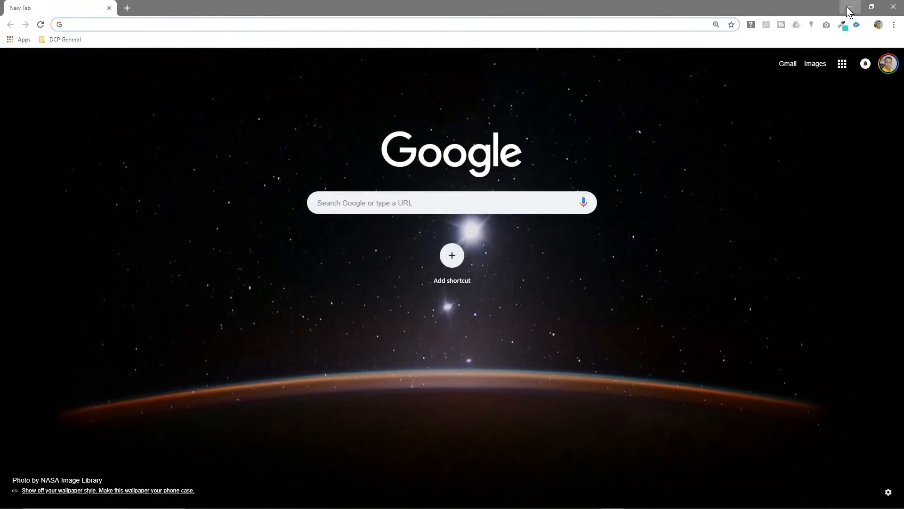
{"action": "left_click", "coordinate": [850, 6]}
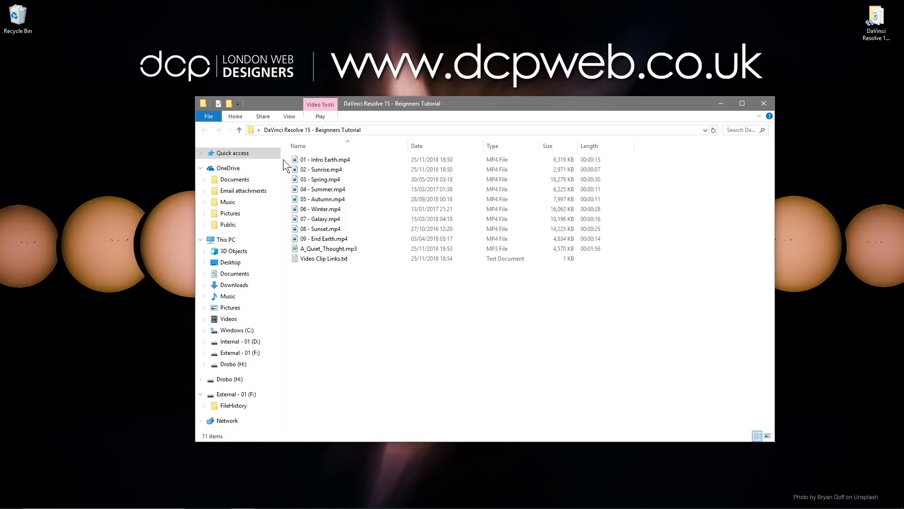
Open Video Clip Links.txt from the tutorial folder and examine the Resolve download link and the video clip links.
{"action": "left_click_drag", "start_coordinate": [285, 157], "coordinate": [328, 251]}
{"action": "left_click", "coordinate": [329, 249]}
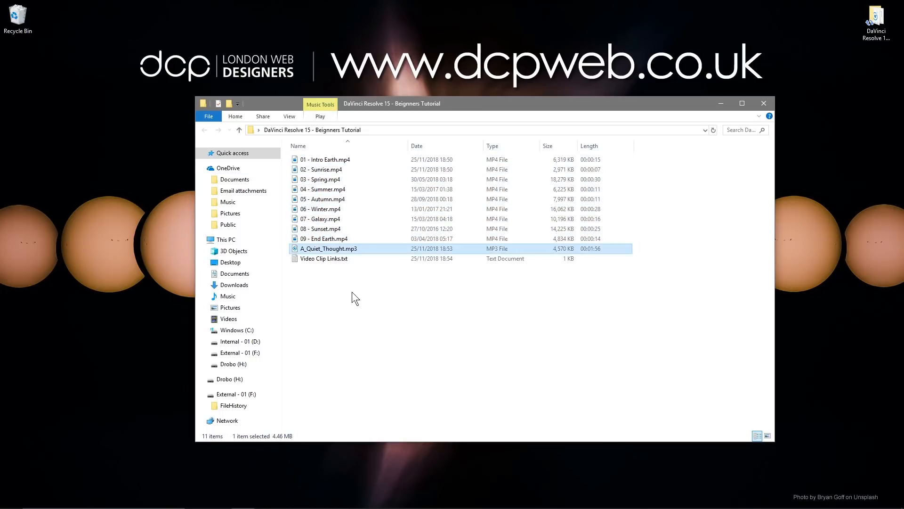
{"action": "double_click", "coordinate": [329, 259]}
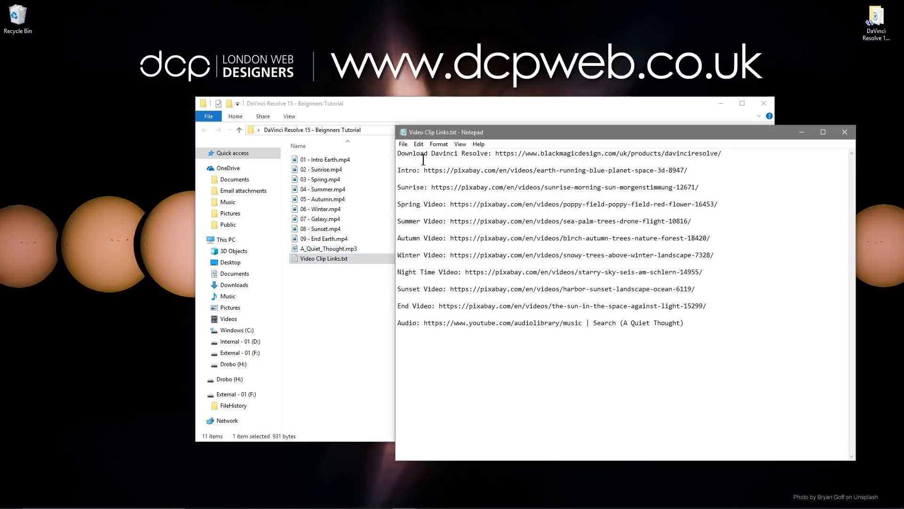
{"action": "left_click_drag", "start_coordinate": [398, 155], "coordinate": [725, 156]}
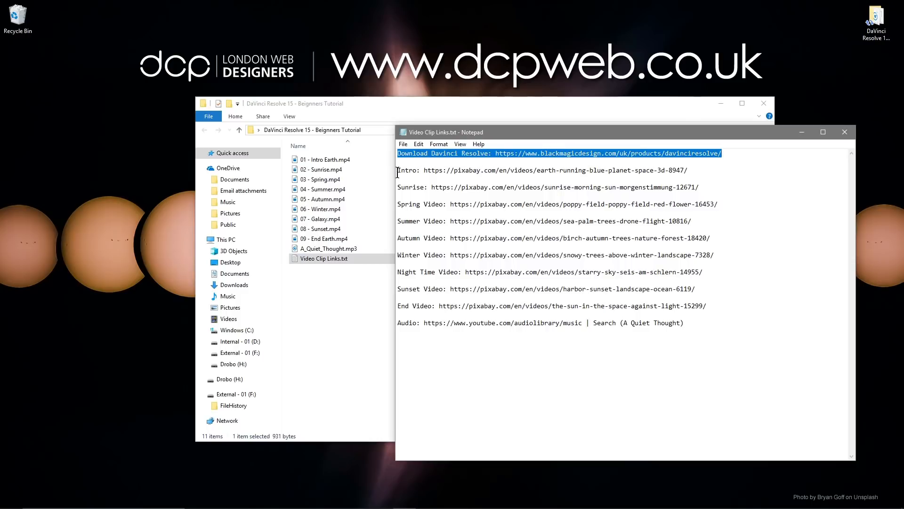
{"action": "left_click_drag", "start_coordinate": [397, 172], "coordinate": [710, 309]}
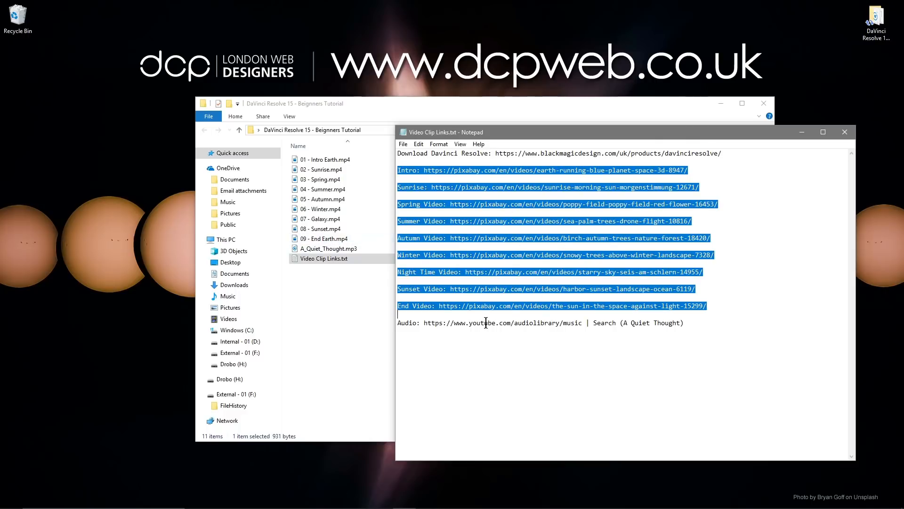
Check the clips from 01 - Intro Earth.mp4 to 09 - End Earth.mp4 against the links in the text file.
{"action": "left_click_drag", "start_coordinate": [554, 136], "coordinate": [783, 219]}
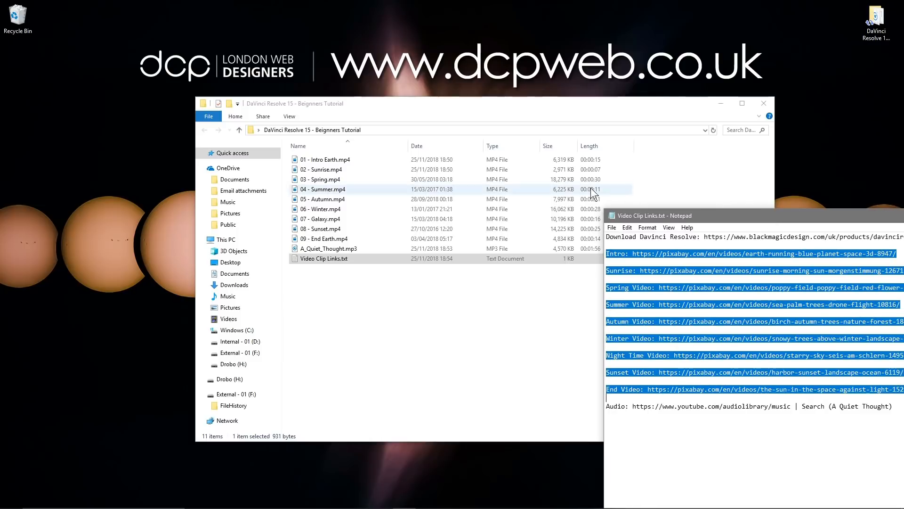
{"action": "left_click", "coordinate": [575, 160]}
{"action": "left_click", "coordinate": [580, 239]}
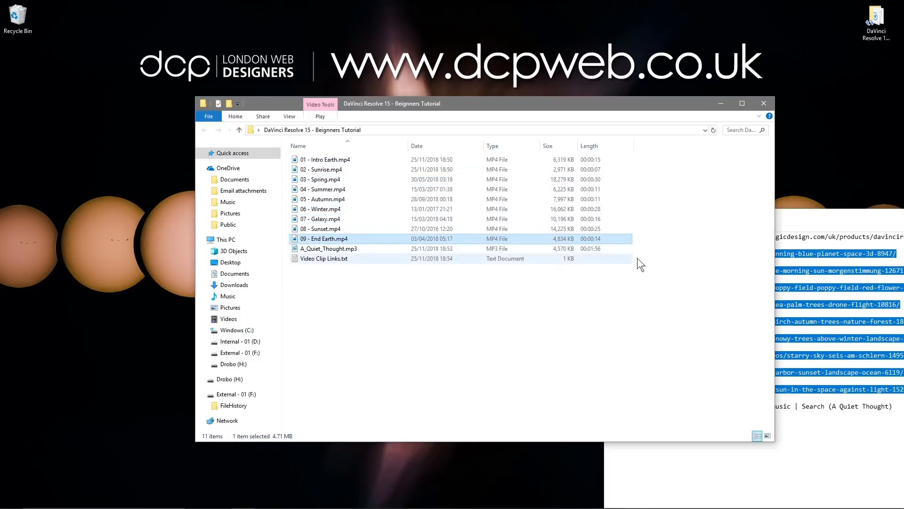
{"action": "left_click_drag", "start_coordinate": [803, 221], "coordinate": [617, 198]}
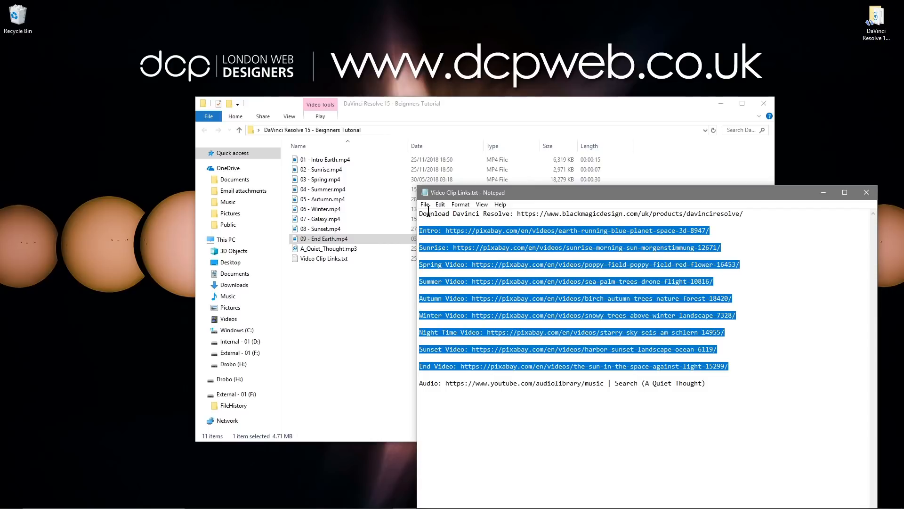
{"action": "left_click_drag", "start_coordinate": [422, 215], "coordinate": [783, 185]}
{"action": "left_click_drag", "start_coordinate": [427, 231], "coordinate": [732, 369]}
Copy the YouTube Audio Library link from the text file and open it in the browser.
{"action": "left_click_drag", "start_coordinate": [447, 384], "coordinate": [603, 385]}
{"action": "key", "text": "ctrl+c"}
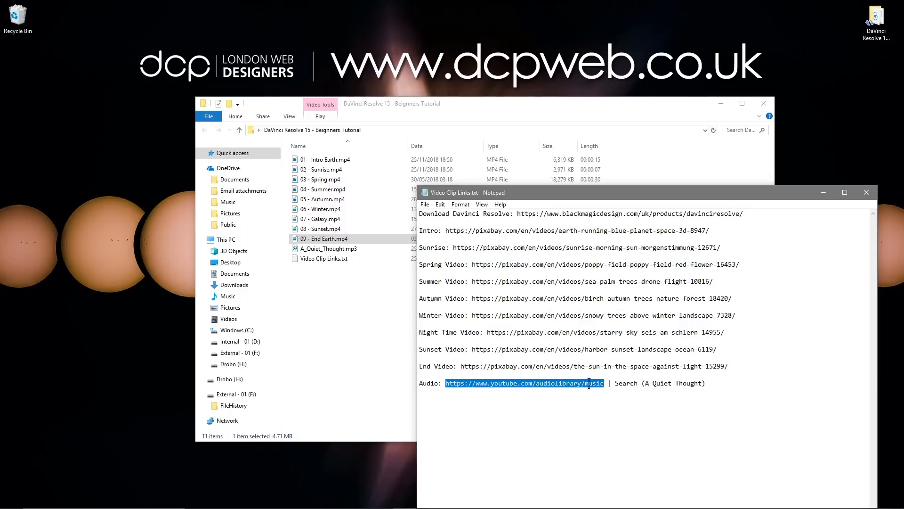
{"action": "key", "text": "super"}
{"action": "left_click", "coordinate": [613, 499]}
{"action": "key", "text": "ctrl+v"}
{"action": "key", "text": "Return"}
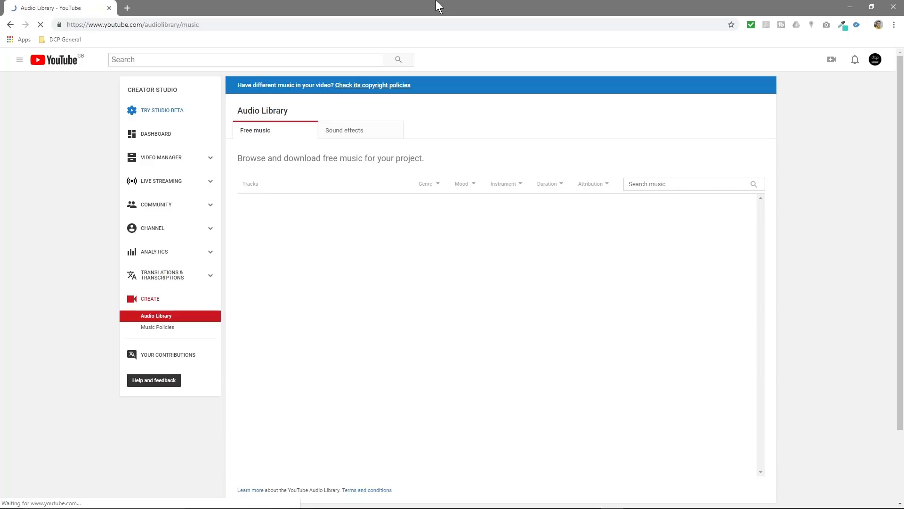
Make the browser share the screen with the links file and search the Audio Library for "A Quiet Thought".
{"action": "left_click_drag", "start_coordinate": [436, 4], "coordinate": [304, 4]}
{"action": "left_click", "coordinate": [649, 399]}
{"action": "left_click_drag", "start_coordinate": [644, 383], "coordinate": [695, 383]}
{"action": "left_click", "coordinate": [522, 147]}
{"action": "left_click", "coordinate": [503, 189]}
{"action": "type", "text": "A Quiet Thought"}
{"action": "left_click", "coordinate": [565, 189]}
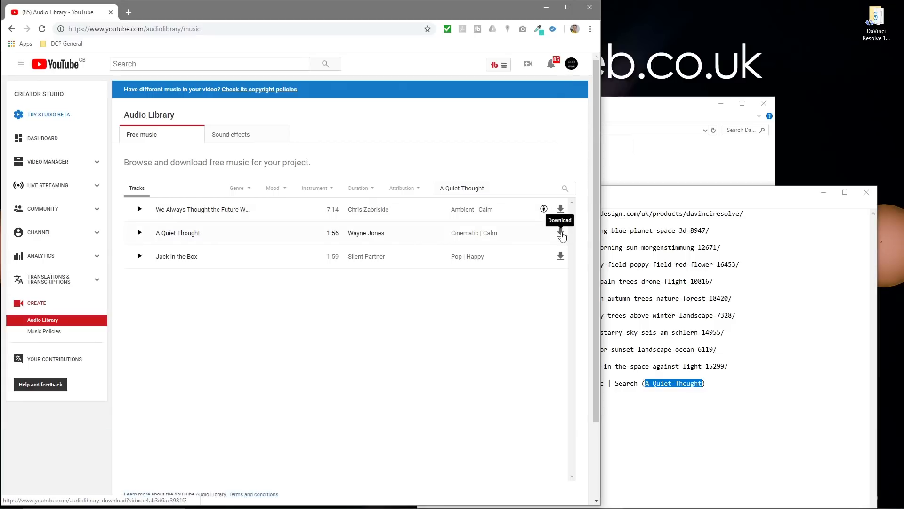
Open the Intro video's Pixabay link from the text file in the browser and select the 1920×1080 download size.
{"action": "left_click", "coordinate": [738, 352]}
{"action": "left_click_drag", "start_coordinate": [738, 367], "coordinate": [391, 229]}
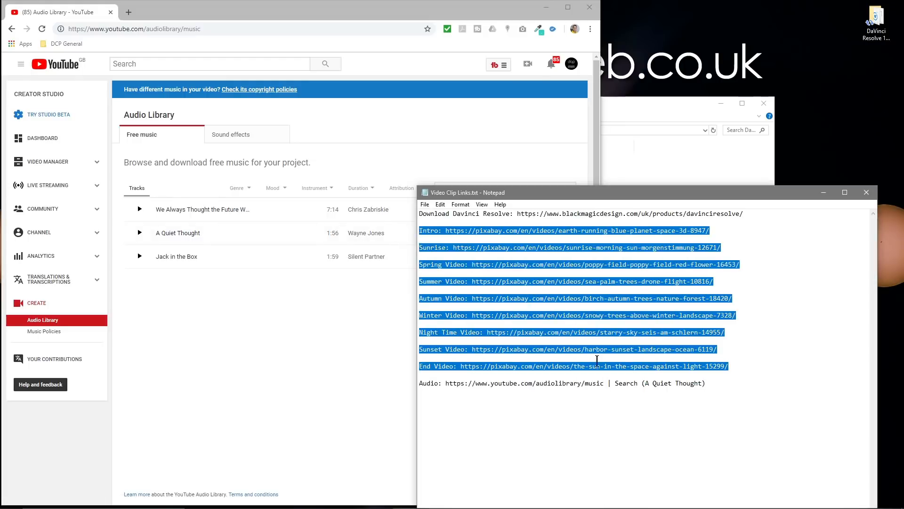
{"action": "left_click", "coordinate": [697, 330]}
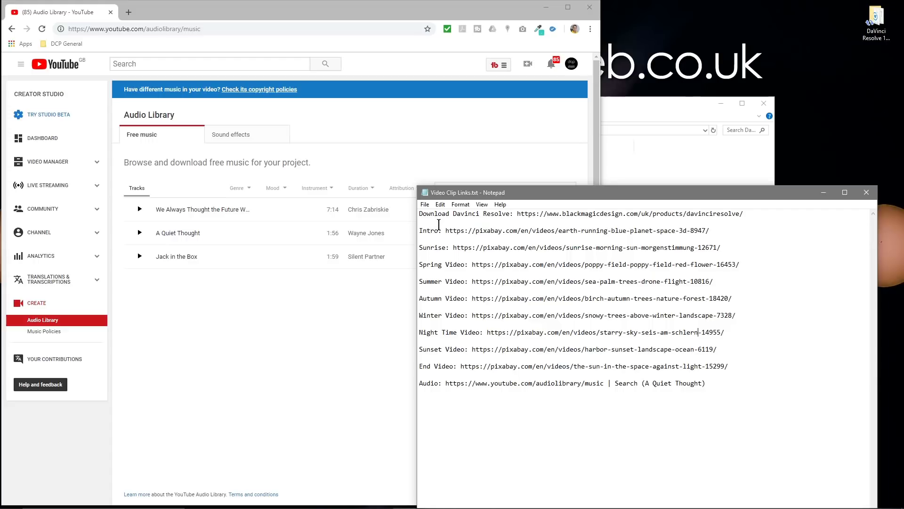
{"action": "left_click_drag", "start_coordinate": [445, 230], "coordinate": [714, 226]}
{"action": "key", "text": "ctrl+c"}
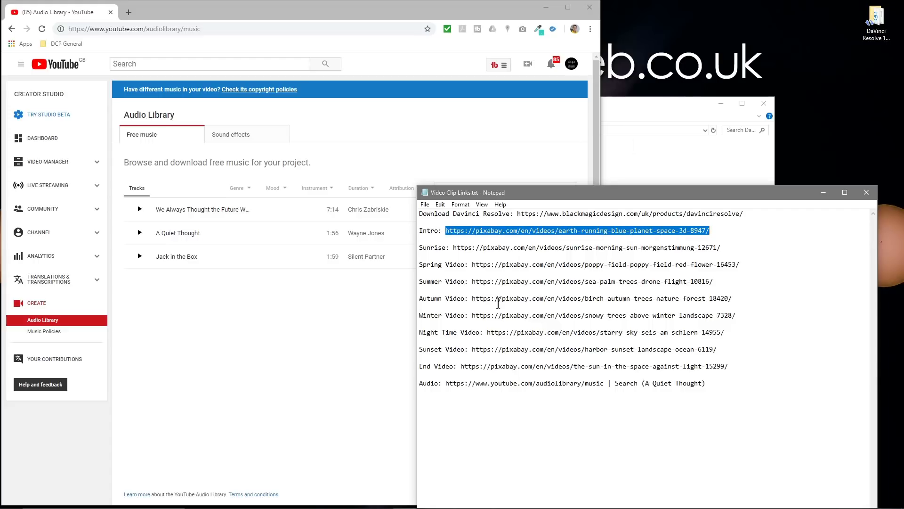
{"action": "left_click_drag", "start_coordinate": [560, 195], "coordinate": [758, 163]}
{"action": "left_click", "coordinate": [173, 25]}
{"action": "key", "text": "ctrl+v"}
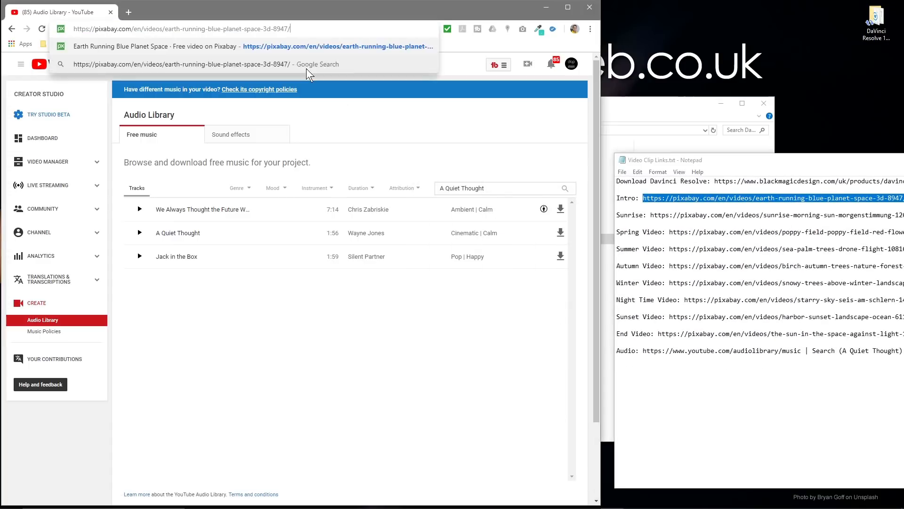
{"action": "key", "text": "Return"}
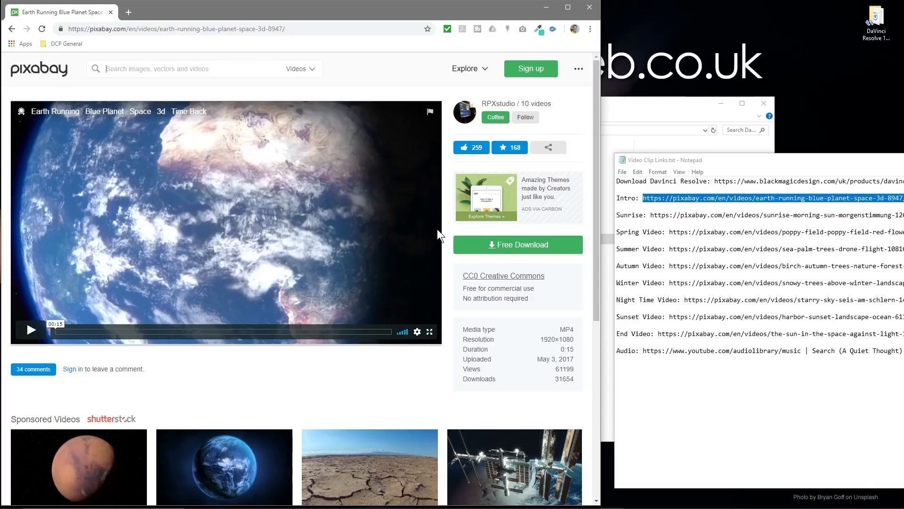
{"action": "left_click", "coordinate": [518, 246]}
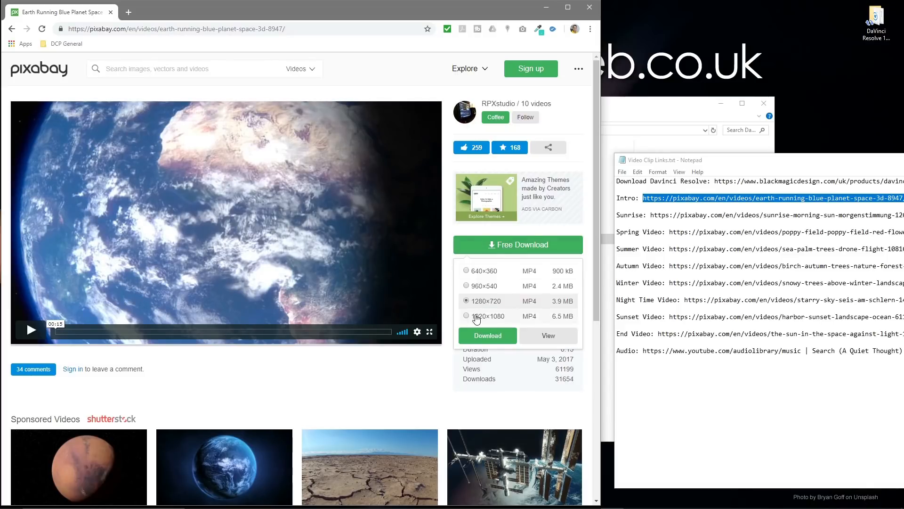
{"action": "left_click", "coordinate": [476, 318]}
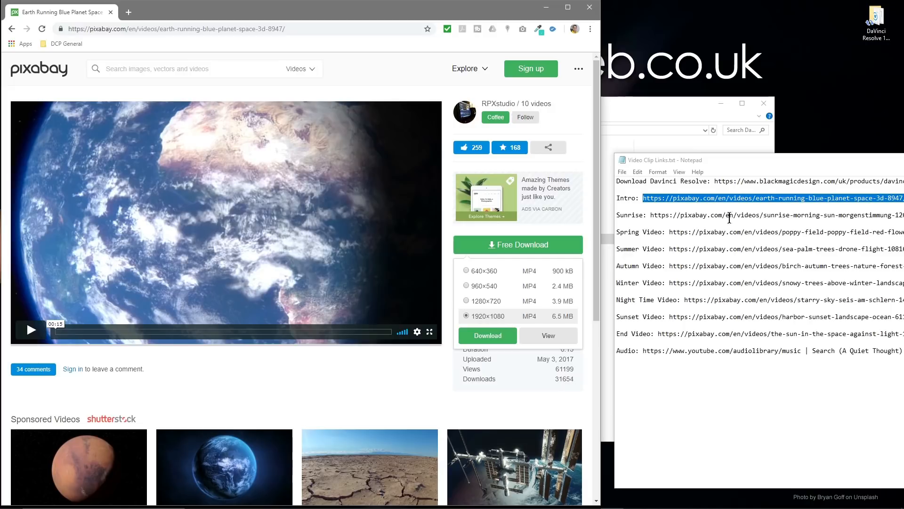
Open the Summer video's Pixabay link in the browser and select the 1920×1080 download size.
{"action": "left_click_drag", "start_coordinate": [669, 249], "coordinate": [887, 257]}
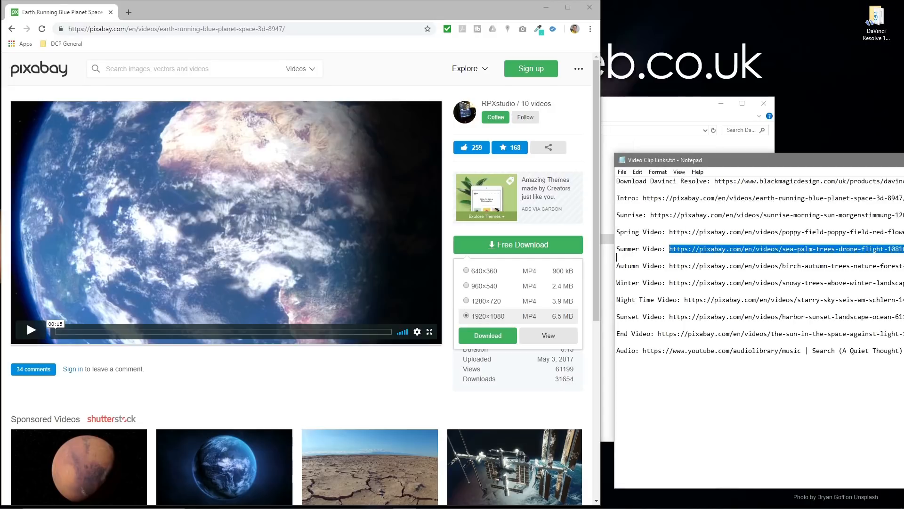
{"action": "left_click", "coordinate": [244, 30]}
{"action": "type", "text": "https://pixabay.com/en/videos/sea-palm-trees-drone-flight-10816/"}
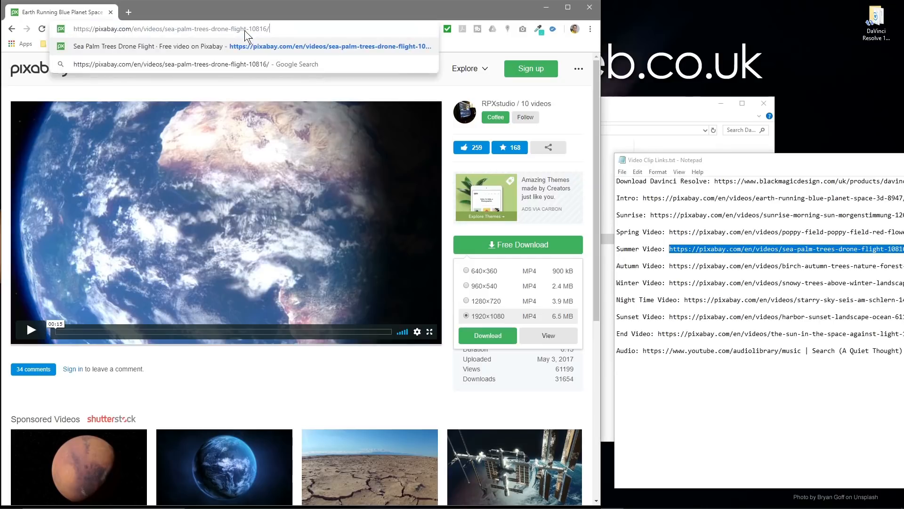
{"action": "key", "text": "Return"}
{"action": "left_click", "coordinate": [517, 256]}
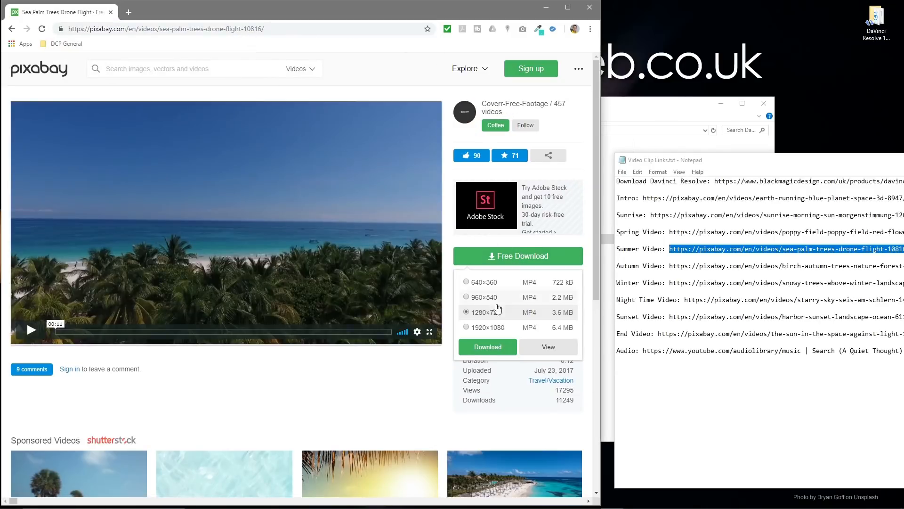
{"action": "left_click", "coordinate": [470, 328]}
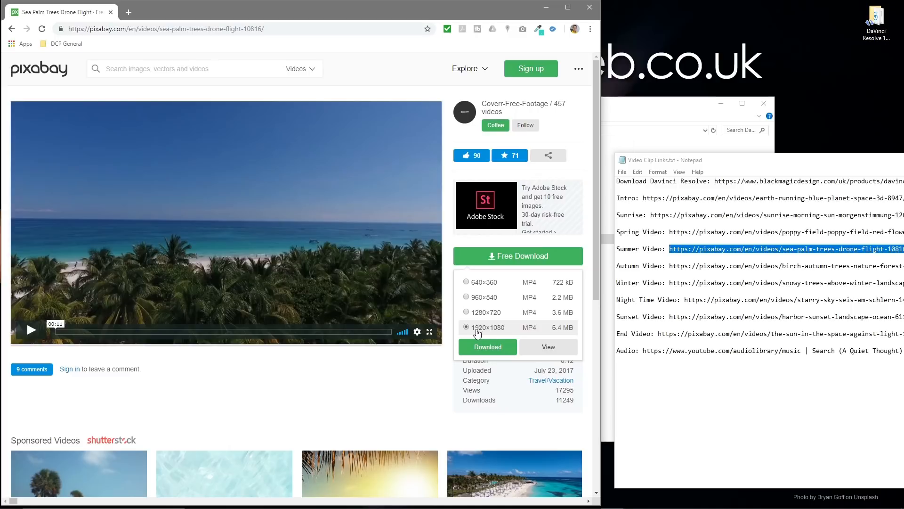
{"action": "left_click", "coordinate": [478, 313]}
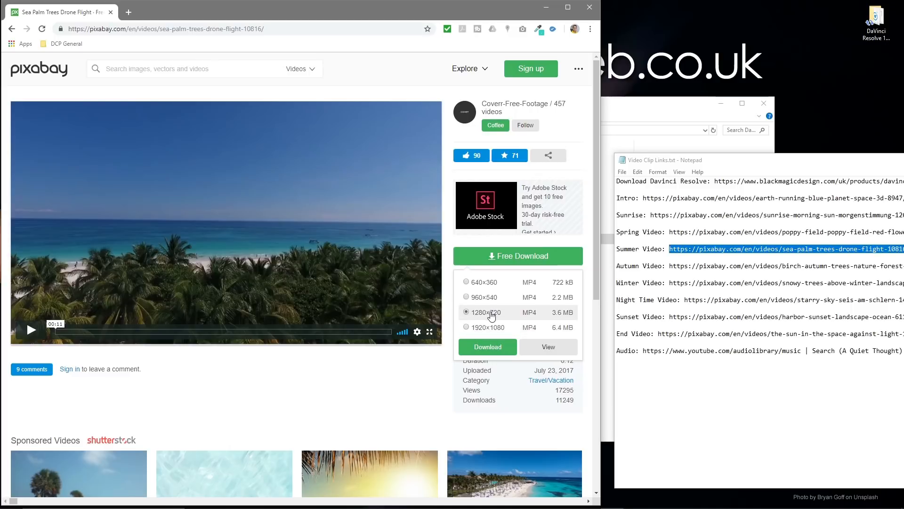
{"action": "left_click", "coordinate": [486, 329]}
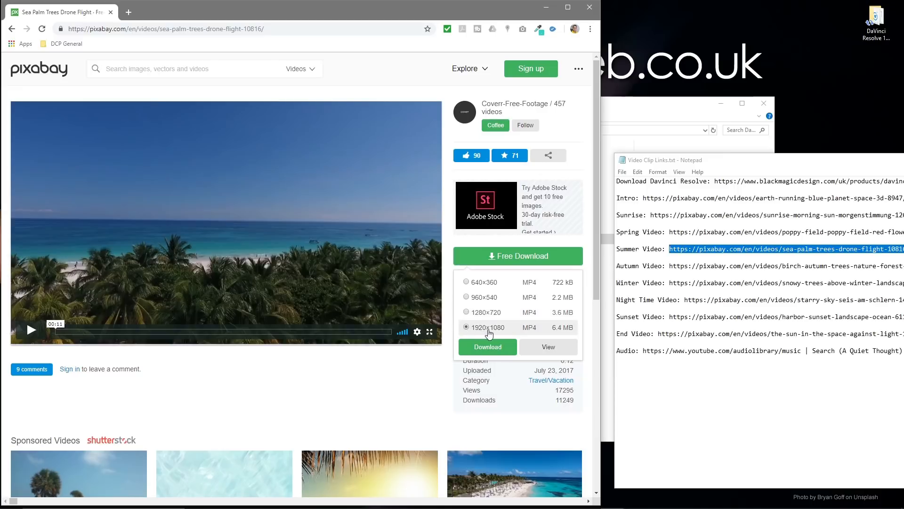
Close the browser and move the tutorial folder window clear of the links file.
{"action": "left_click_drag", "start_coordinate": [656, 198], "coordinate": [669, 333]}
{"action": "left_click", "coordinate": [669, 330]}
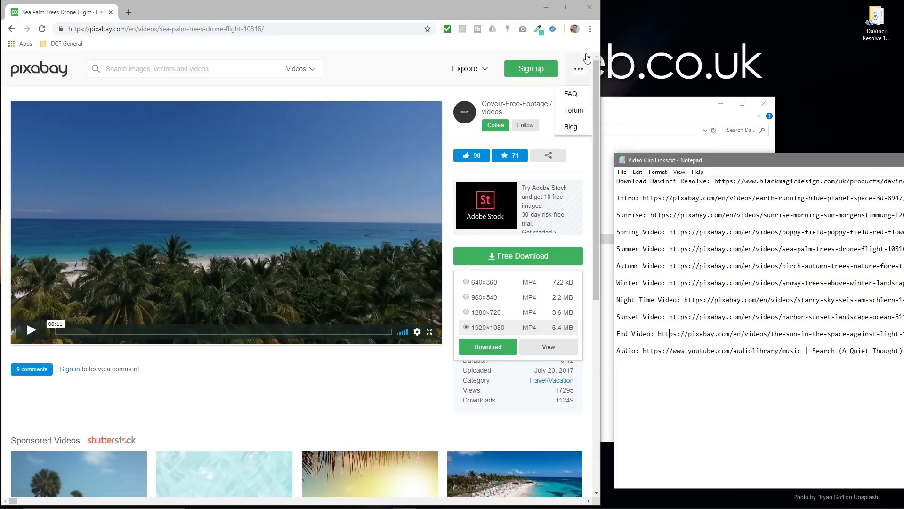
{"action": "left_click", "coordinate": [587, 4]}
{"action": "left_click_drag", "start_coordinate": [610, 103], "coordinate": [417, 38]}
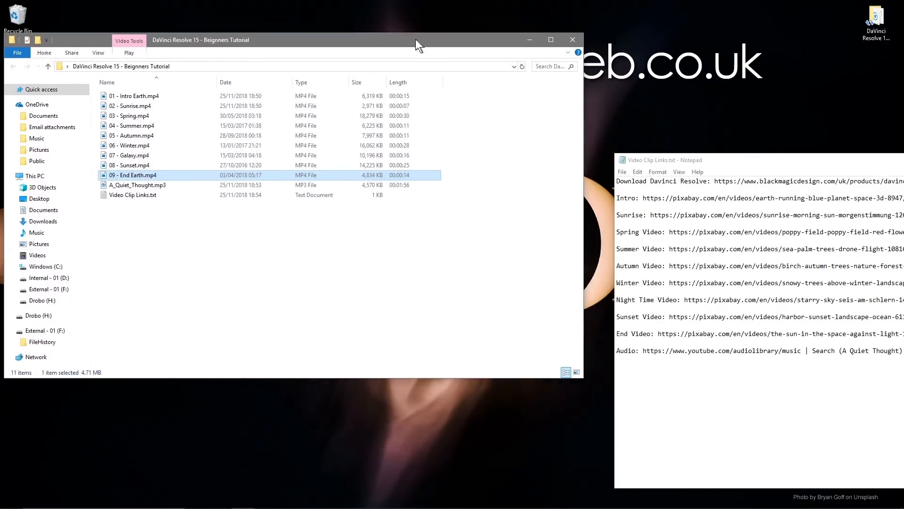
Review the numbered clips in the tutorial folder, and close the folder and the links file.
{"action": "left_click", "coordinate": [131, 95]}
{"action": "left_click", "coordinate": [130, 104]}
{"action": "left_click", "coordinate": [130, 115]}
{"action": "left_click", "coordinate": [131, 125]}
{"action": "left_click", "coordinate": [132, 134]}
{"action": "left_click", "coordinate": [123, 95]}
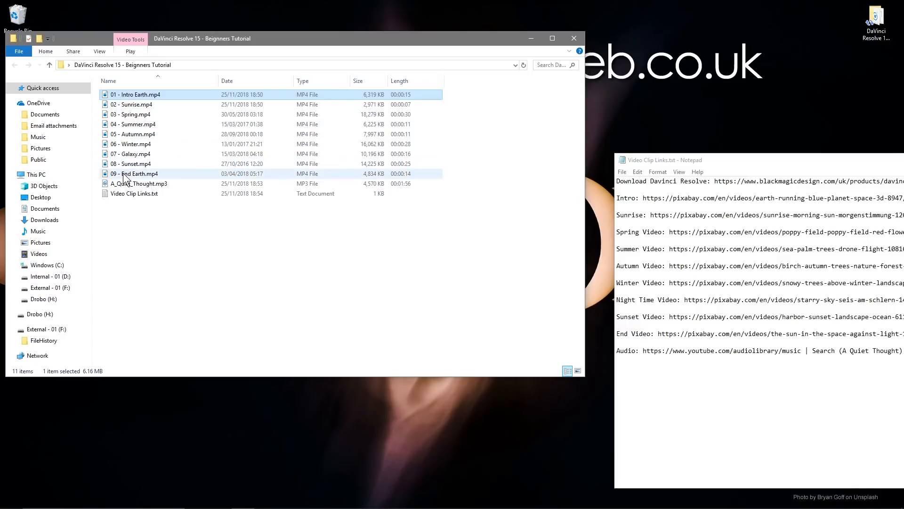
{"action": "left_click", "coordinate": [244, 289]}
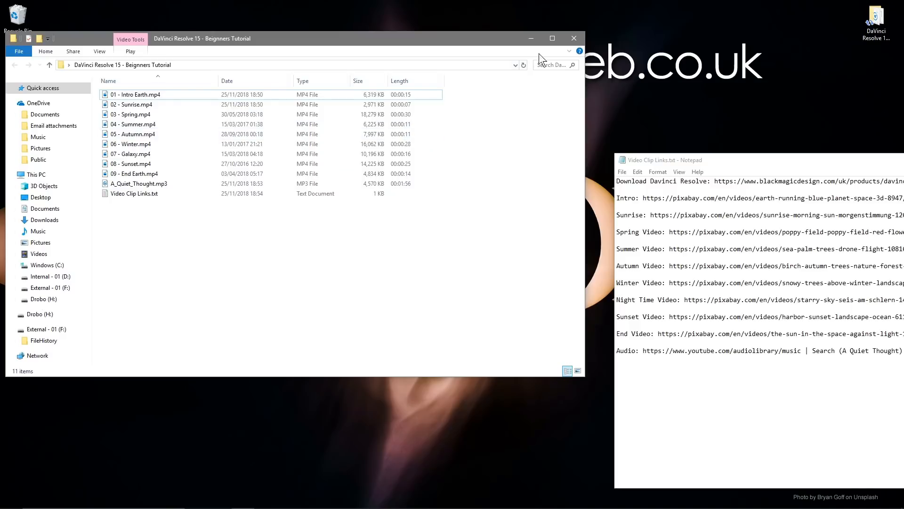
{"action": "left_click", "coordinate": [573, 38]}
{"action": "key", "text": "alt+F4"}
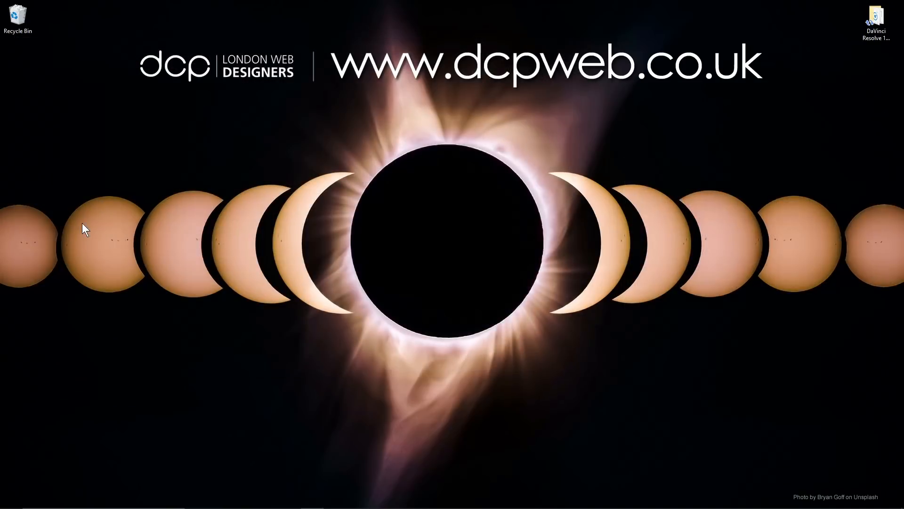
Add Resolve to the Start menu tile folder that holds Snagit and OBS Studio, and launch it from there.
{"action": "left_click", "coordinate": [11, 499]}
{"action": "left_click", "coordinate": [69, 435]}
{"action": "scroll", "coordinate": [106, 409], "scroll_direction": "down", "scroll_amount": 4}
{"action": "scroll", "coordinate": [92, 324], "scroll_direction": "up", "scroll_amount": 1}
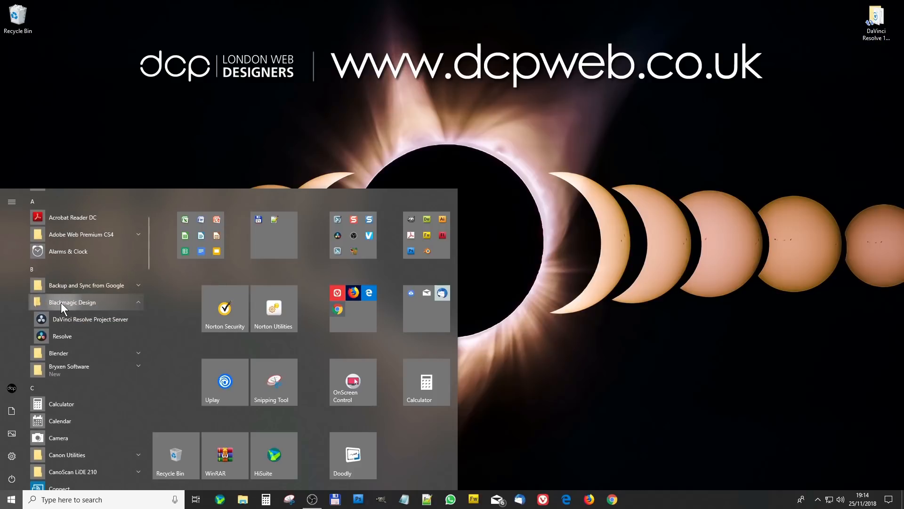
{"action": "left_click_drag", "start_coordinate": [56, 335], "coordinate": [316, 352]}
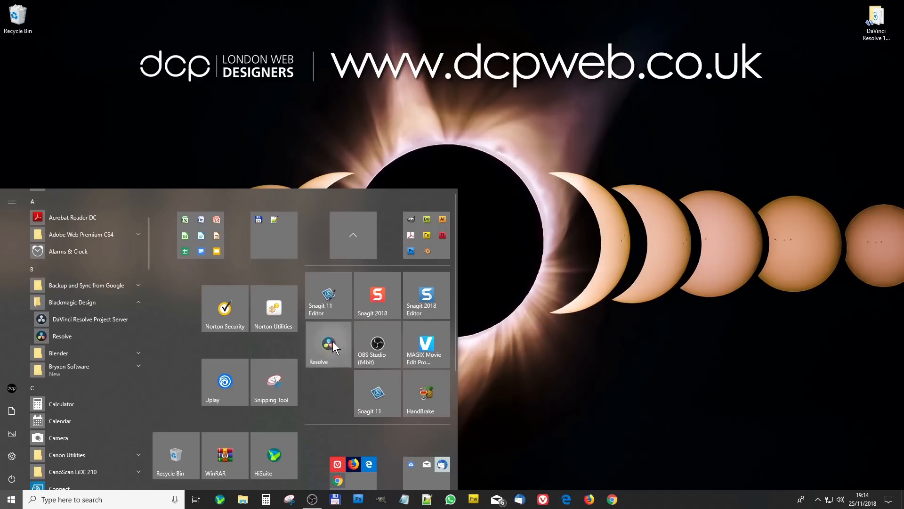
{"action": "left_click", "coordinate": [332, 341]}
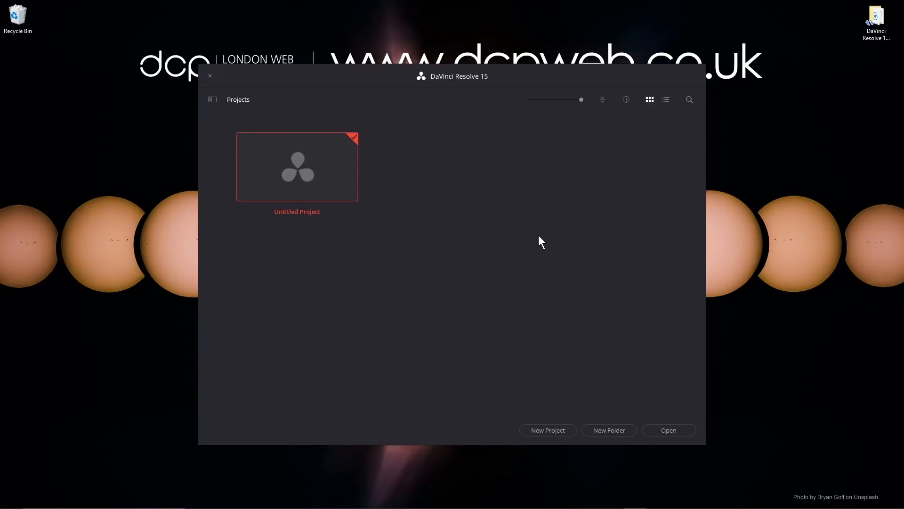
Create a new project named Amazing Planet Earth.
{"action": "left_click", "coordinate": [547, 429]}
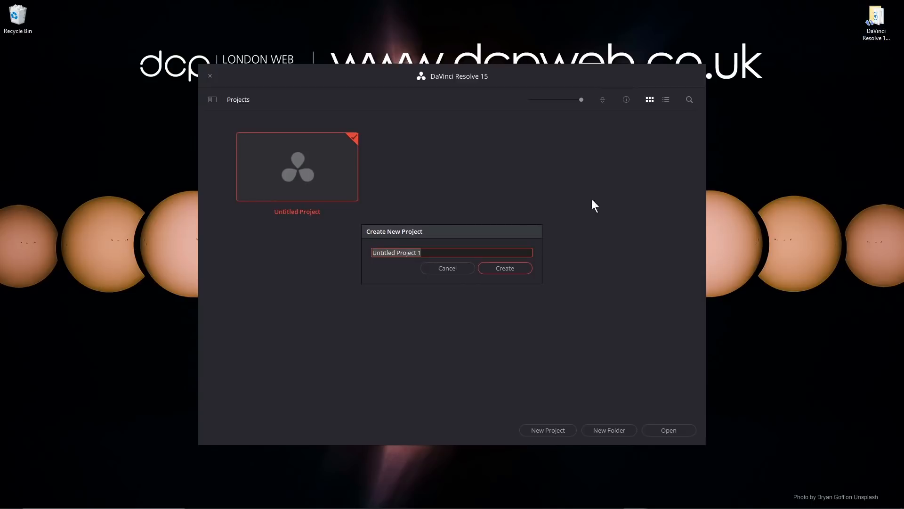
{"action": "type", "text": "Am"}
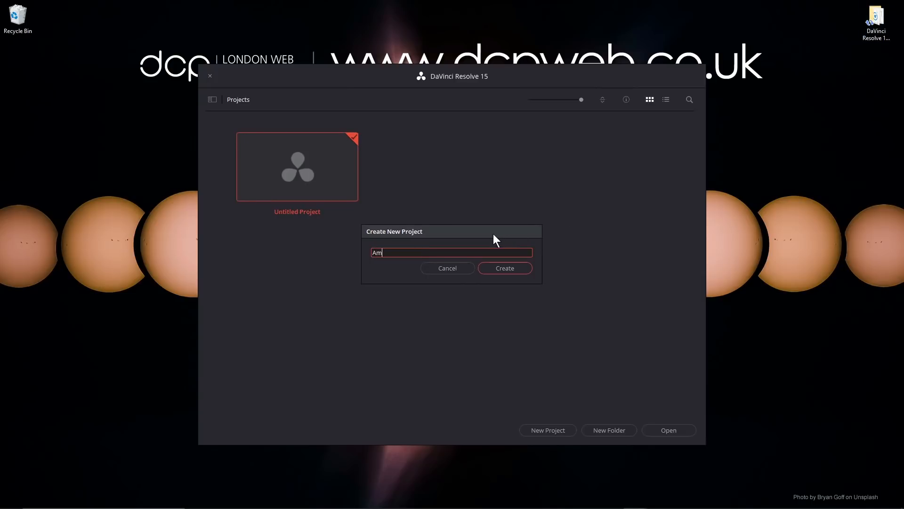
{"action": "type", "text": "azing Planet Earth"}
{"action": "left_click_drag", "start_coordinate": [437, 250], "coordinate": [352, 252]}
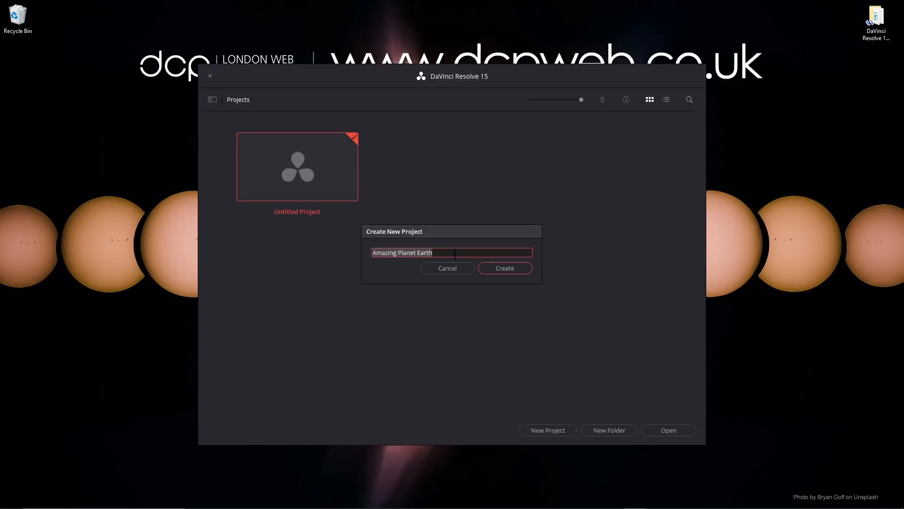
{"action": "left_click", "coordinate": [506, 268]}
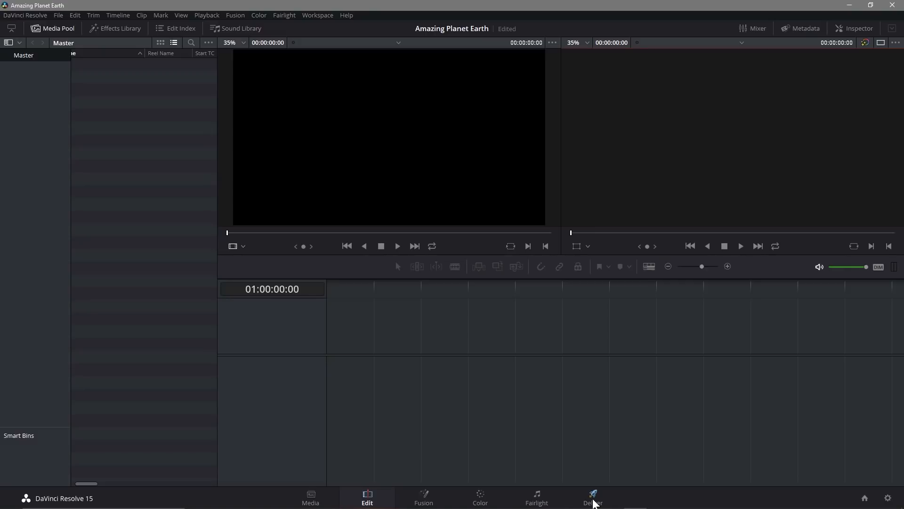
On the Media page, browse the C drive to the DaVinci Resolve 15 beginners tutorial folder on the user's desktop.
{"action": "left_click", "coordinate": [311, 499]}
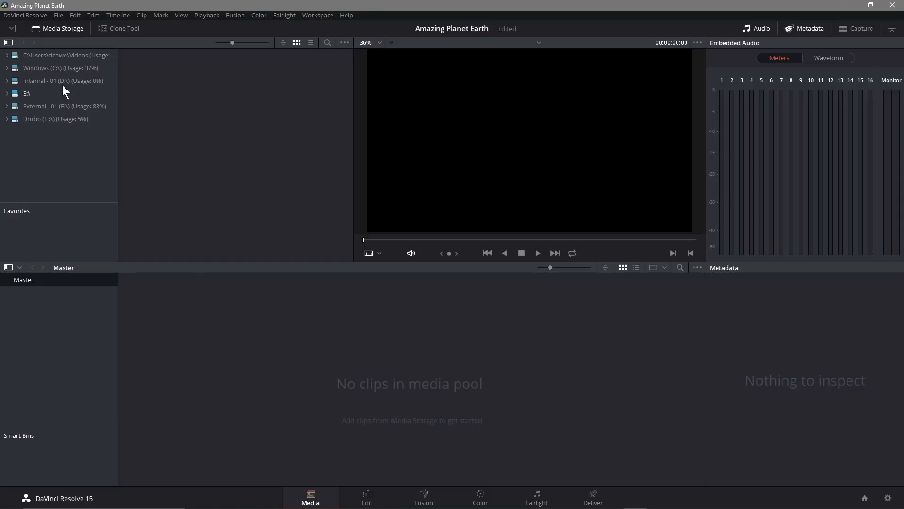
{"action": "left_click", "coordinate": [58, 70]}
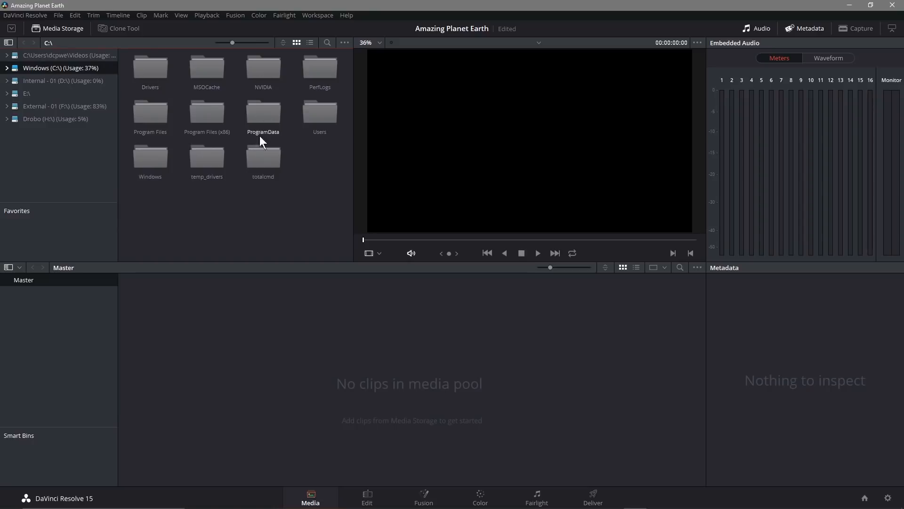
{"action": "double_click", "coordinate": [313, 116]}
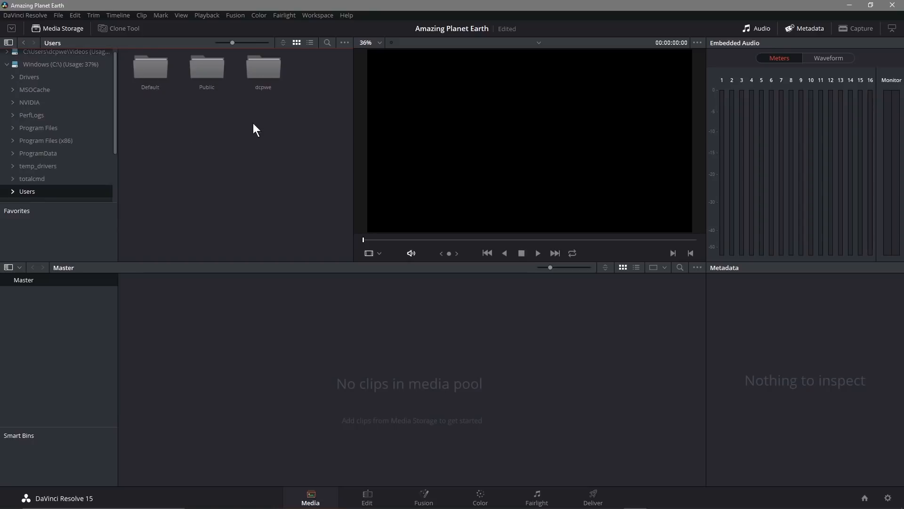
{"action": "double_click", "coordinate": [252, 73]}
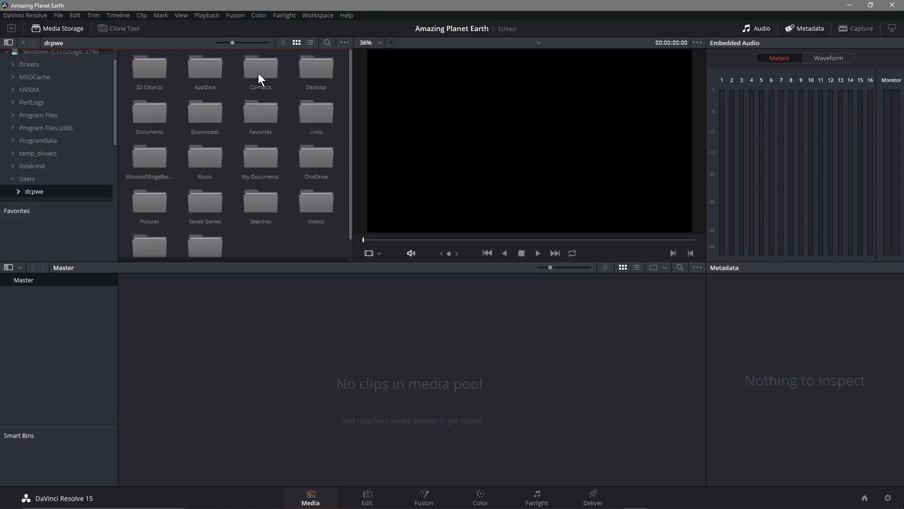
{"action": "double_click", "coordinate": [311, 68]}
{"action": "double_click", "coordinate": [193, 104]}
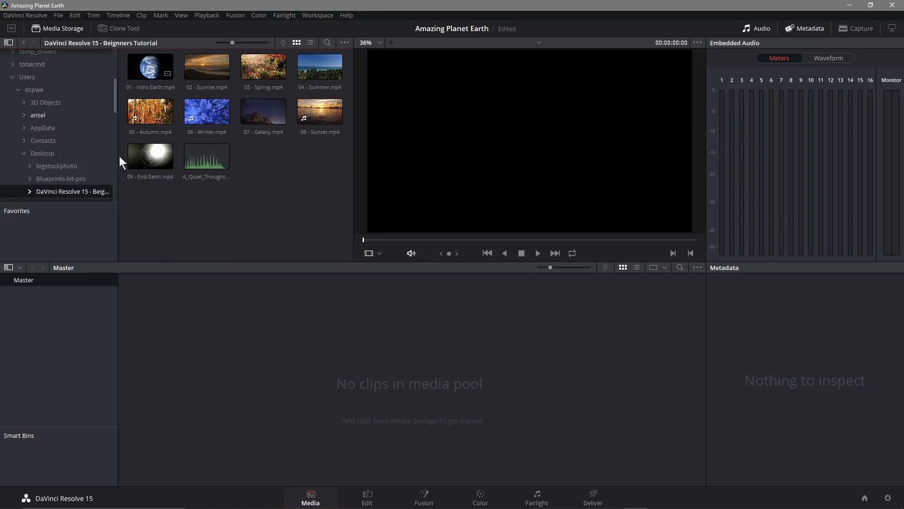
Preview 07 - Galaxy.mp4, and show the media storage files as a list with a wider File Name column.
{"action": "left_click", "coordinate": [213, 73]}
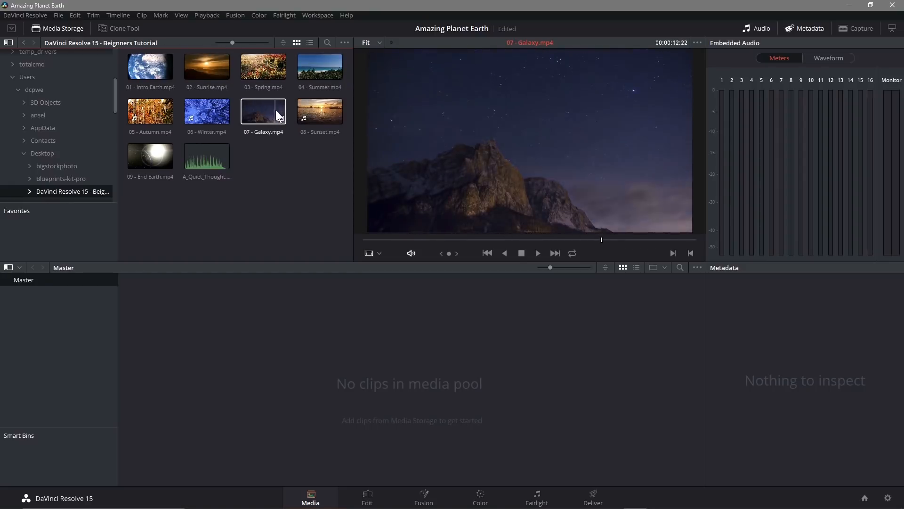
{"action": "left_click", "coordinate": [276, 105]}
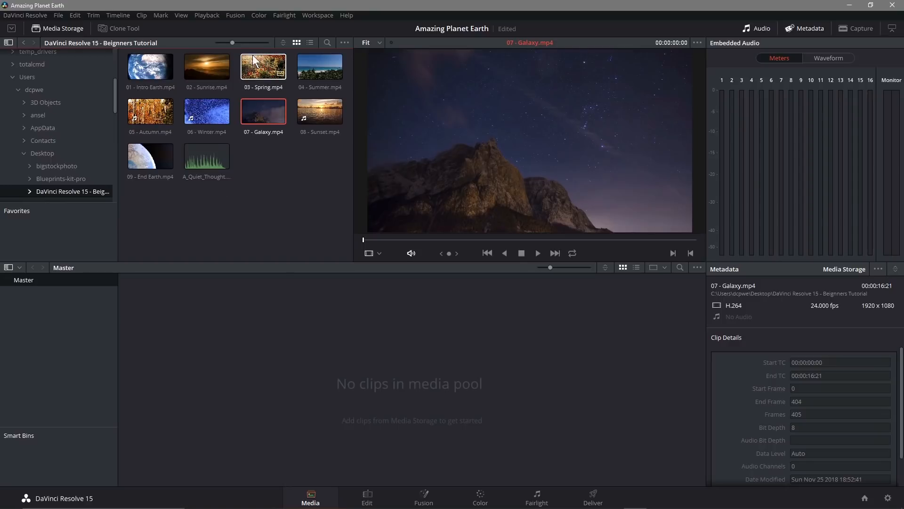
{"action": "mouse_move", "coordinate": [233, 41]}
{"action": "left_mouse_down"}
{"action": "mouse_move", "coordinate": [211, 42]}
{"action": "mouse_move", "coordinate": [265, 41]}
{"action": "mouse_move", "coordinate": [207, 41]}
{"action": "mouse_move", "coordinate": [230, 40]}
{"action": "left_mouse_up"}
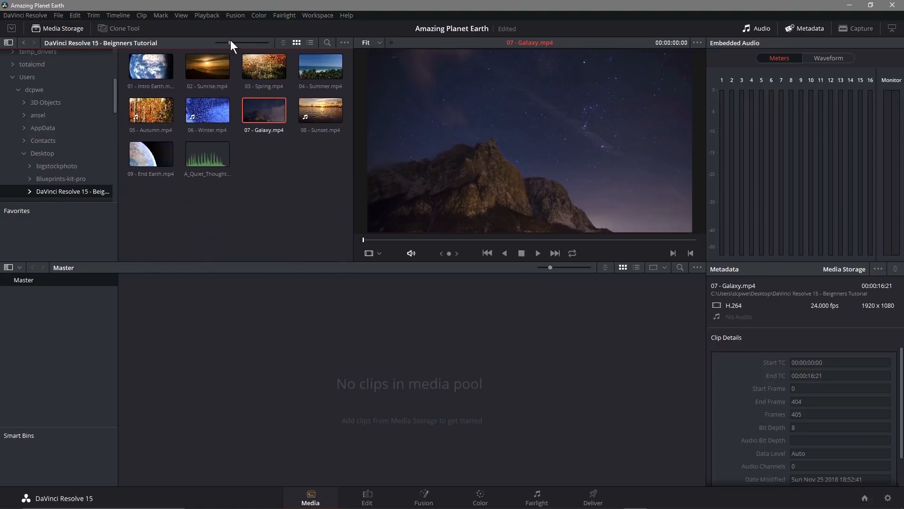
{"action": "left_click", "coordinate": [310, 43]}
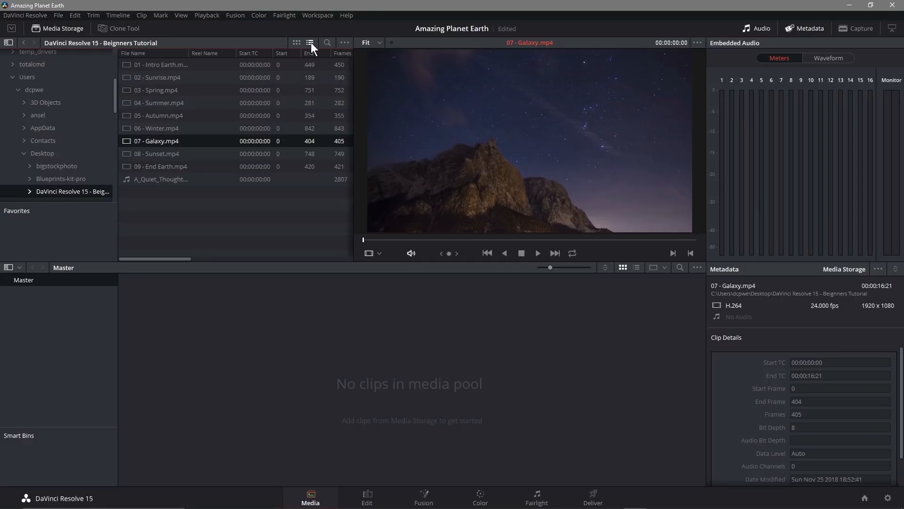
{"action": "left_click_drag", "start_coordinate": [189, 53], "coordinate": [210, 53]}
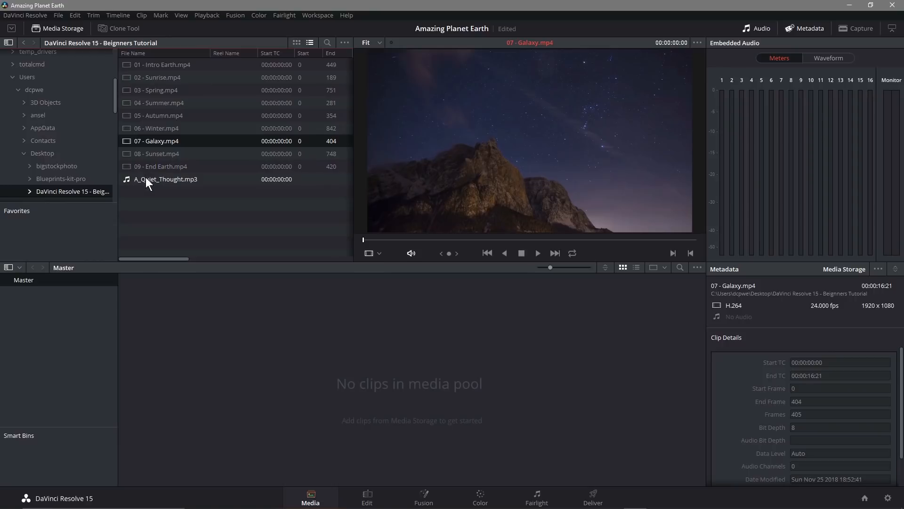
Add all nine numbered clips and A_Quiet_Thought.mp3 to the media pool, changing the timeline frame rate to match the clips.
{"action": "left_click", "coordinate": [223, 213]}
{"action": "left_click_drag", "start_coordinate": [223, 213], "coordinate": [143, 59]}
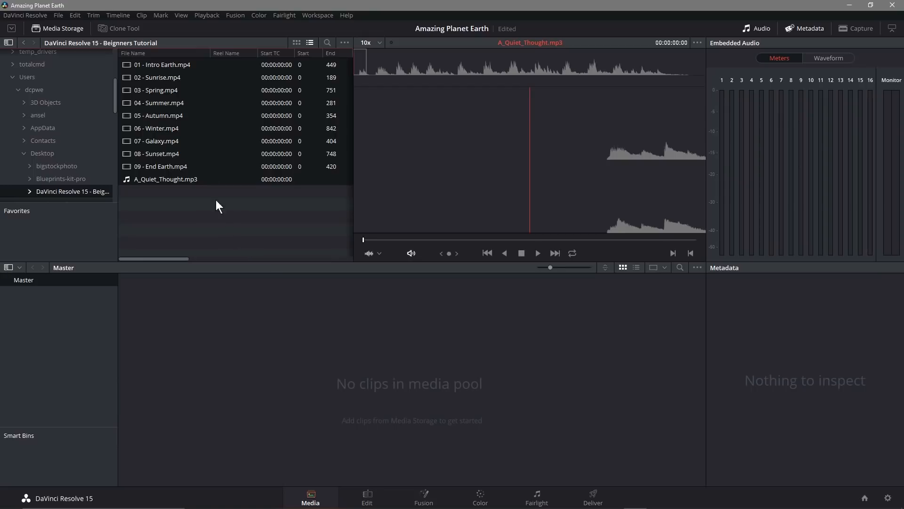
{"action": "left_click_drag", "start_coordinate": [160, 85], "coordinate": [210, 352]}
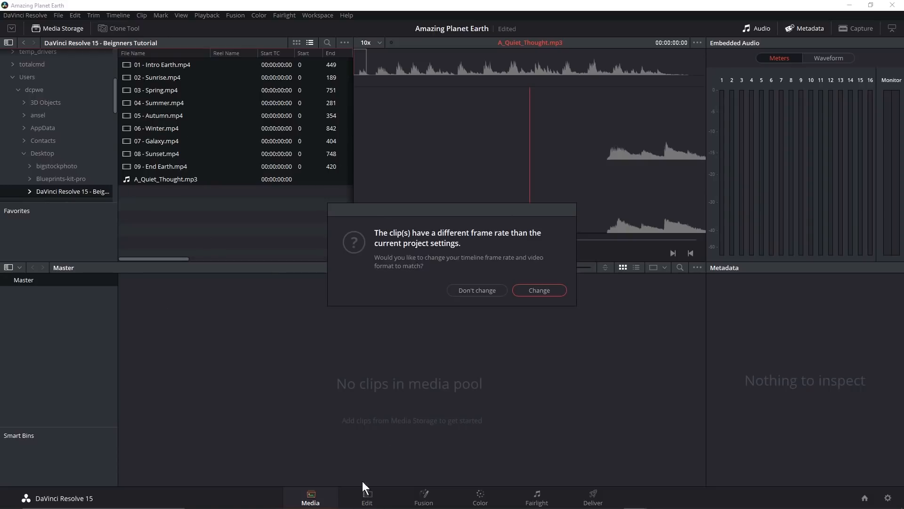
{"action": "left_click", "coordinate": [534, 292]}
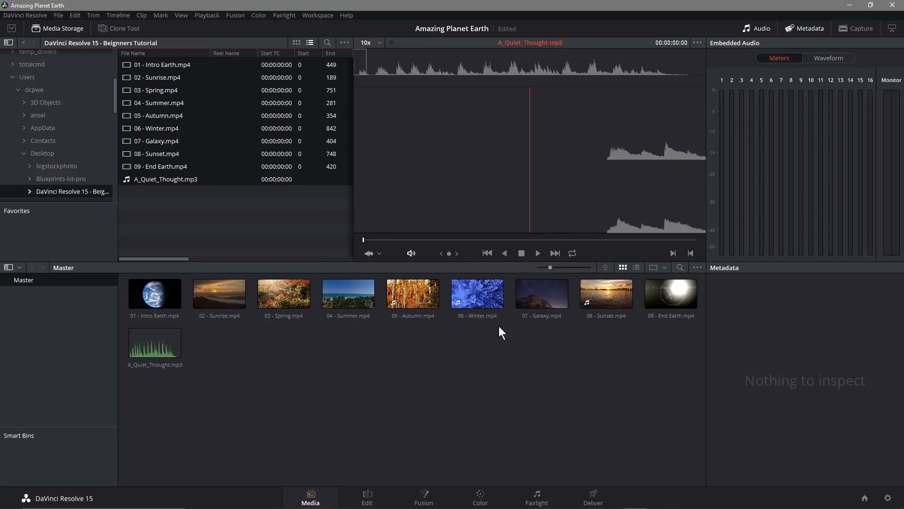
On the Edit page, display the Effects Library together with the Media Pool, with the full clip names in view.
{"action": "left_click", "coordinate": [370, 500]}
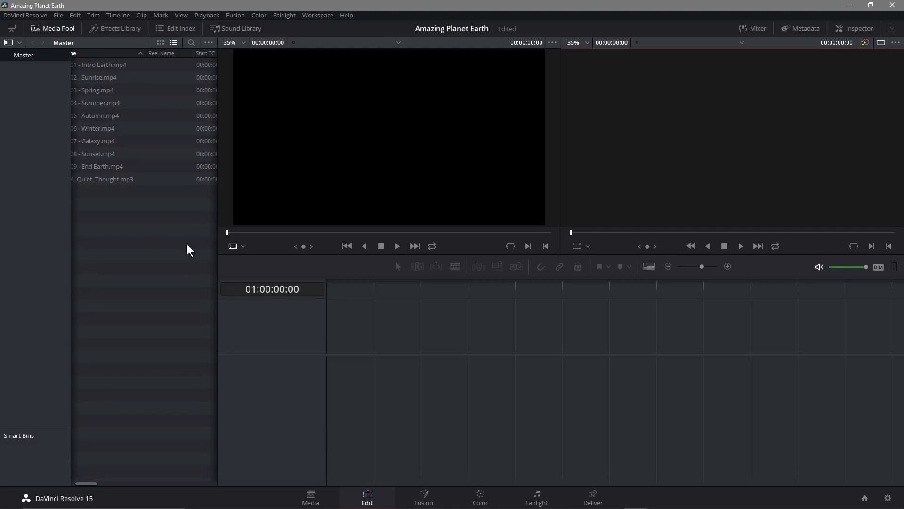
{"action": "left_click", "coordinate": [117, 29]}
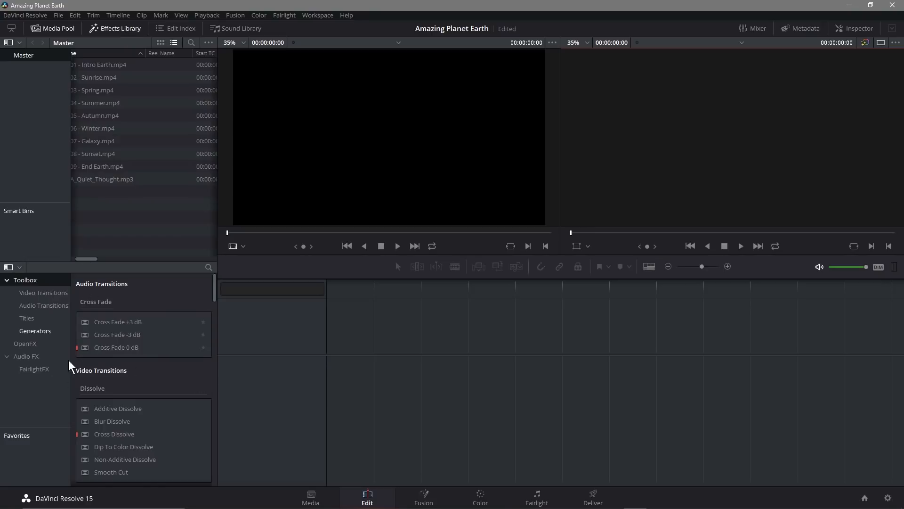
{"action": "left_click", "coordinate": [53, 28]}
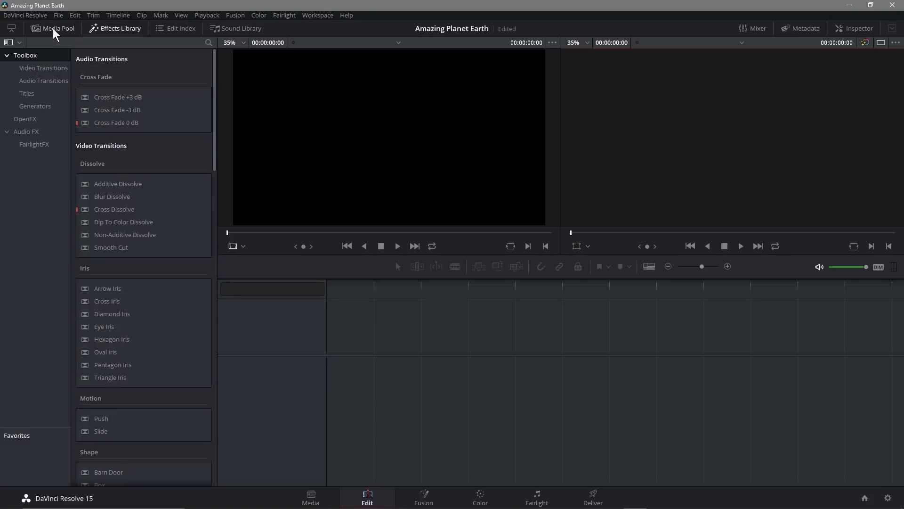
{"action": "left_click", "coordinate": [52, 28]}
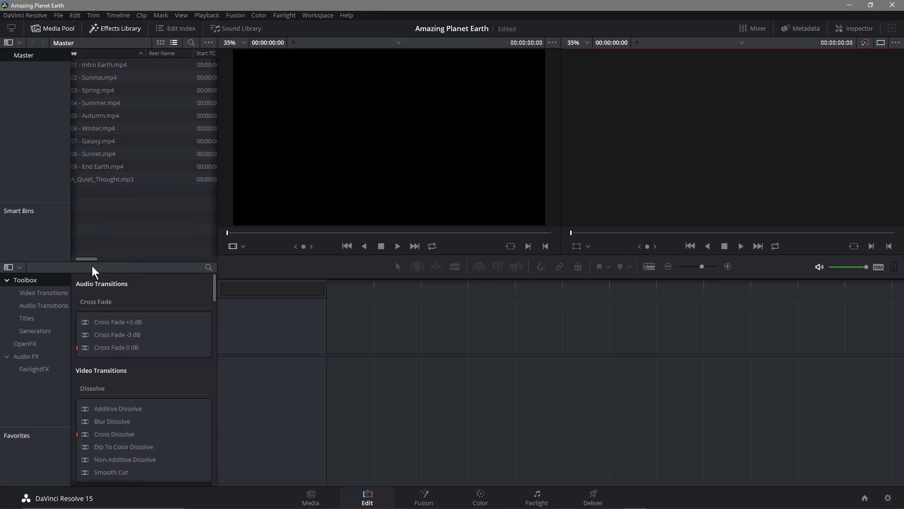
{"action": "mouse_move", "coordinate": [89, 259]}
{"action": "left_mouse_down"}
{"action": "mouse_move", "coordinate": [78, 258]}
{"action": "mouse_move", "coordinate": [198, 259]}
{"action": "mouse_move", "coordinate": [81, 262]}
{"action": "left_mouse_up"}
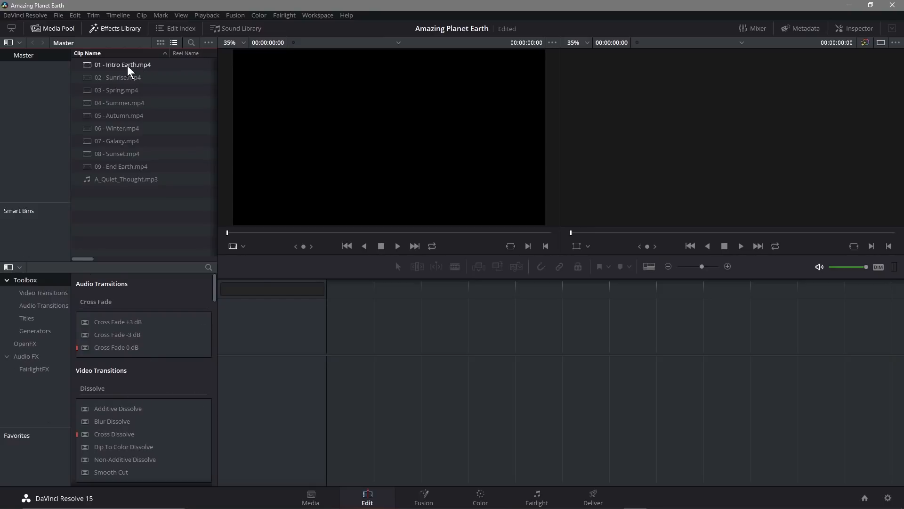
Place the Intro Earth, Sunrise and Spring clips one after another on Video 1, starting at the beginning of a new timeline.
{"action": "left_click_drag", "start_coordinate": [127, 70], "coordinate": [333, 378]}
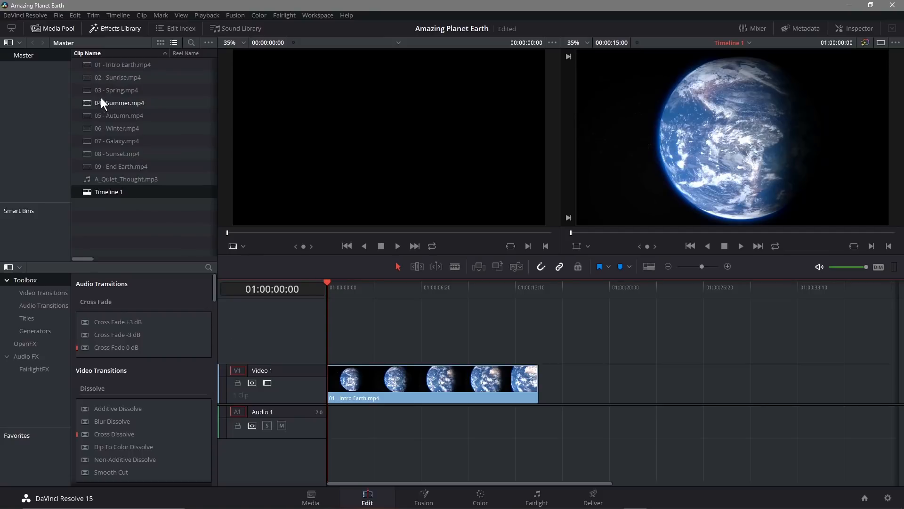
{"action": "left_click", "coordinate": [105, 79]}
{"action": "left_click_drag", "start_coordinate": [105, 78], "coordinate": [532, 372]}
{"action": "left_click_drag", "start_coordinate": [120, 90], "coordinate": [650, 377]}
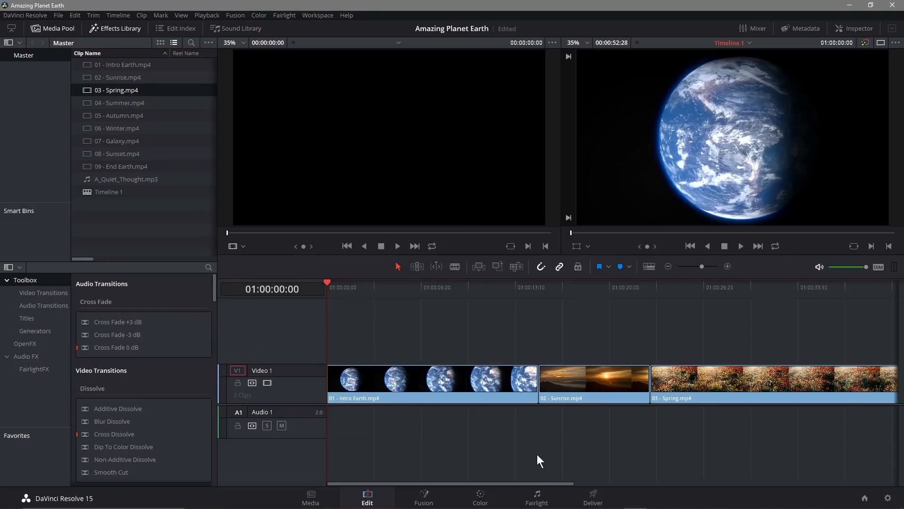
Append the Summer, Autumn and Winter clips end to end after the Spring clip on Video 1.
{"action": "left_click_drag", "start_coordinate": [534, 484], "coordinate": [767, 485]}
{"action": "left_click_drag", "start_coordinate": [120, 102], "coordinate": [577, 375]}
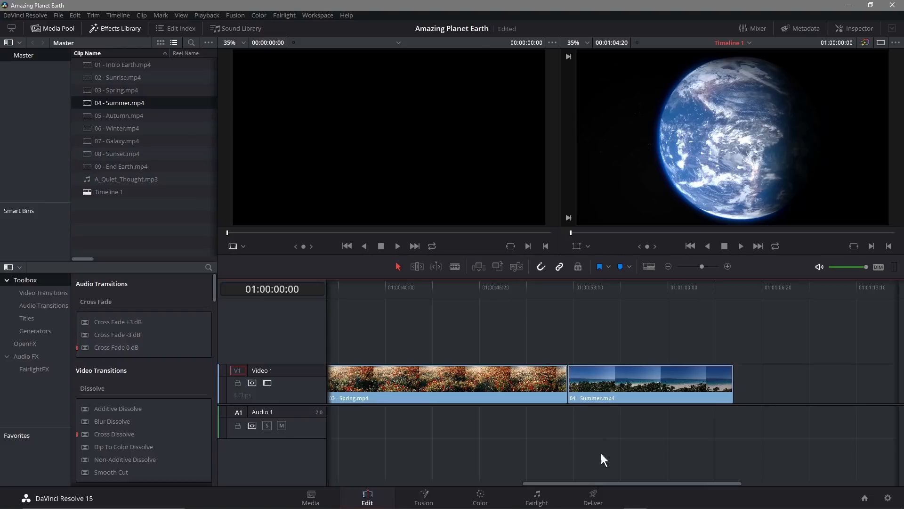
{"action": "left_click_drag", "start_coordinate": [595, 486], "coordinate": [683, 479]}
{"action": "left_click_drag", "start_coordinate": [121, 115], "coordinate": [537, 386]}
{"action": "left_click_drag", "start_coordinate": [132, 130], "coordinate": [697, 381]}
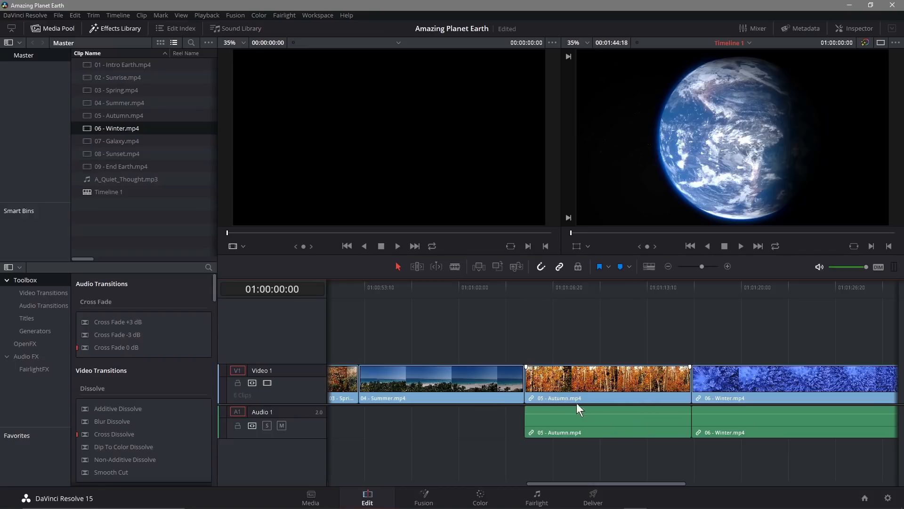
Append the Galaxy, Sunset and End Earth clips end to end after the Winter clip on Video 1.
{"action": "left_click_drag", "start_coordinate": [618, 483], "coordinate": [726, 481]}
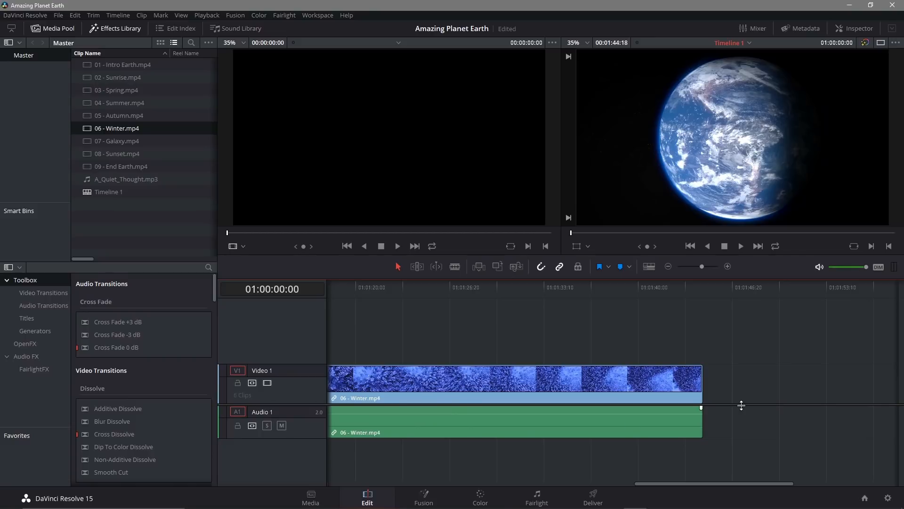
{"action": "mouse_move", "coordinate": [739, 403]}
{"action": "left_mouse_down"}
{"action": "mouse_move", "coordinate": [739, 375]}
{"action": "mouse_move", "coordinate": [739, 398]}
{"action": "left_mouse_up"}
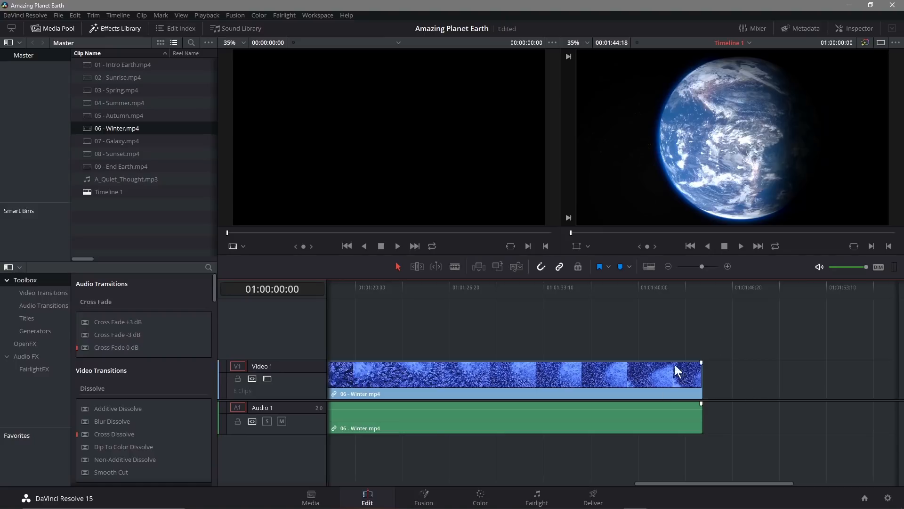
{"action": "left_click_drag", "start_coordinate": [123, 141], "coordinate": [708, 371]}
{"action": "left_click_drag", "start_coordinate": [711, 482], "coordinate": [807, 483]}
{"action": "left_click_drag", "start_coordinate": [141, 155], "coordinate": [401, 374]}
{"action": "left_click_drag", "start_coordinate": [105, 167], "coordinate": [756, 379]}
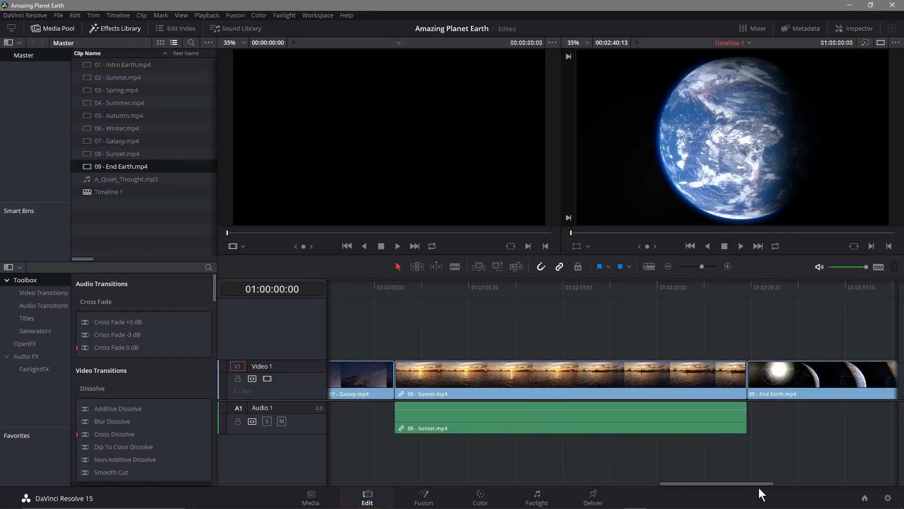
Return to the timeline's start, enlarge the timeline area by shrinking the viewers, and lower the divider between video and audio tracks.
{"action": "left_click_drag", "start_coordinate": [758, 485], "coordinate": [399, 476]}
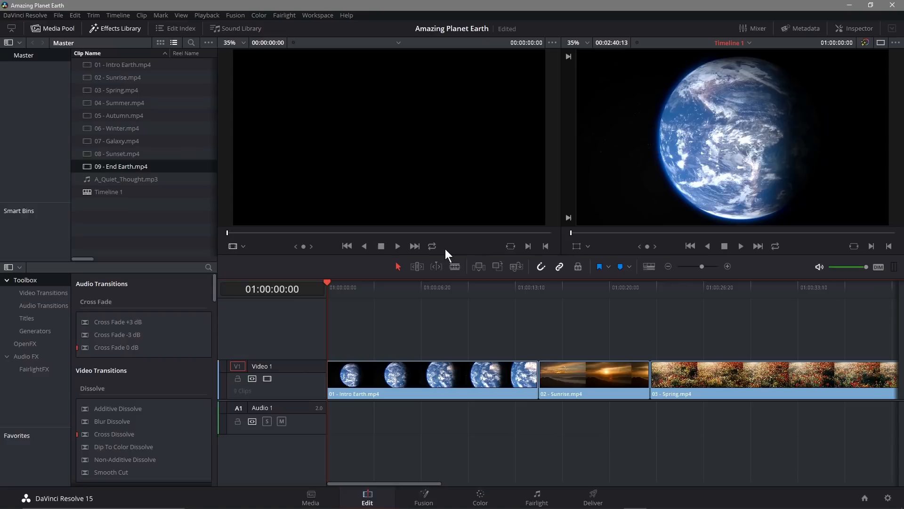
{"action": "left_click_drag", "start_coordinate": [265, 255], "coordinate": [269, 173]}
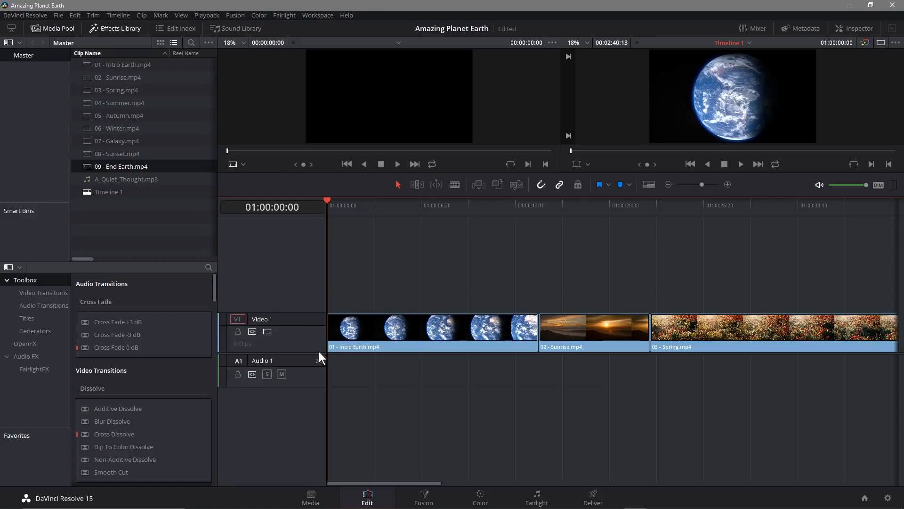
{"action": "left_click_drag", "start_coordinate": [319, 353], "coordinate": [305, 434]}
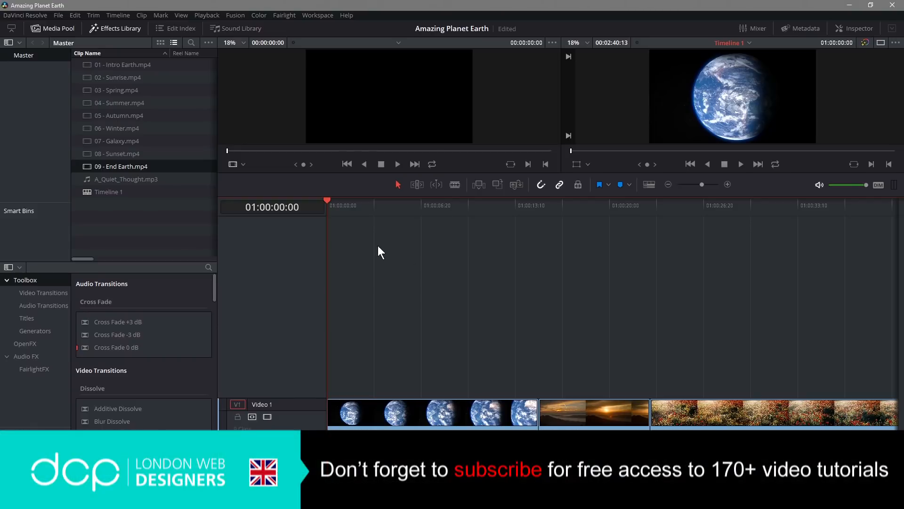
Add empty video tracks above Video 1 until the timeline has tracks up to Video 6.
{"action": "right_click", "coordinate": [293, 422]}
{"action": "left_click", "coordinate": [295, 425]}
{"action": "right_click", "coordinate": [287, 420]}
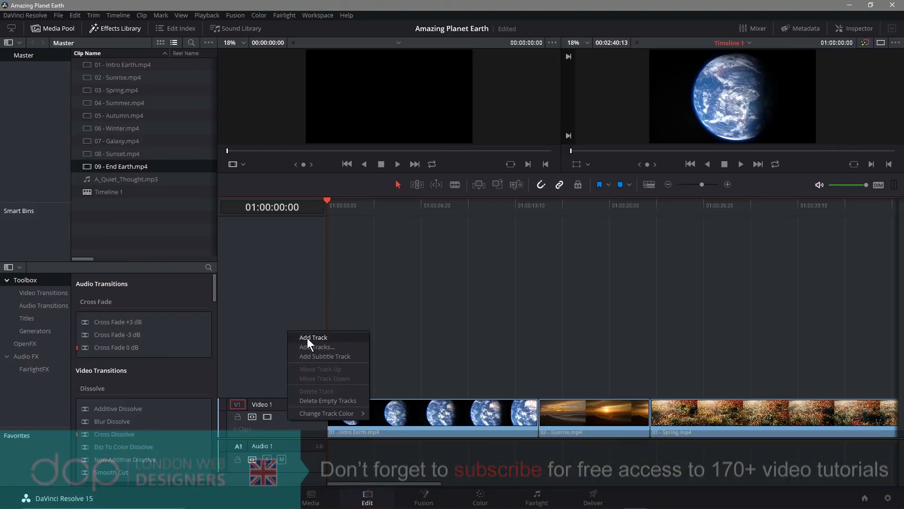
{"action": "left_click", "coordinate": [307, 337]}
{"action": "right_click", "coordinate": [296, 421]}
{"action": "left_click", "coordinate": [311, 339]}
{"action": "right_click", "coordinate": [293, 421]}
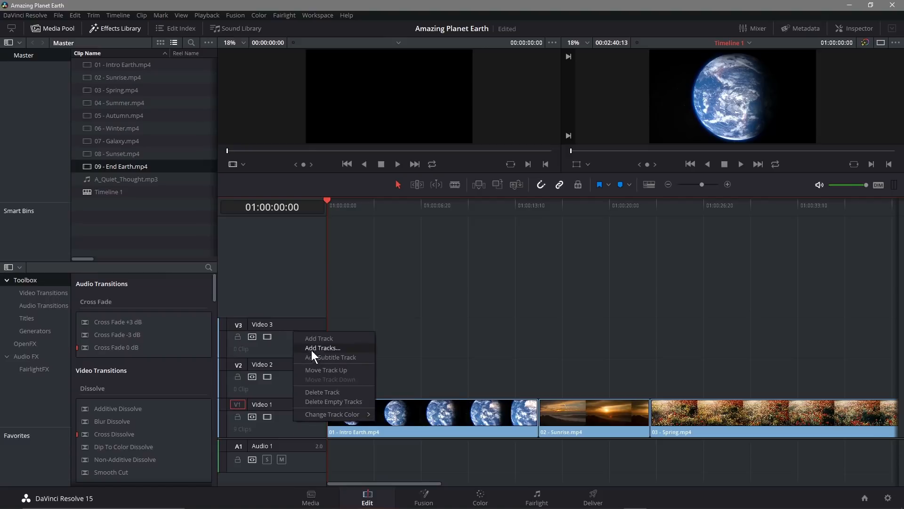
{"action": "left_click", "coordinate": [312, 350]}
{"action": "right_click", "coordinate": [304, 419]}
{"action": "left_click", "coordinate": [321, 348]}
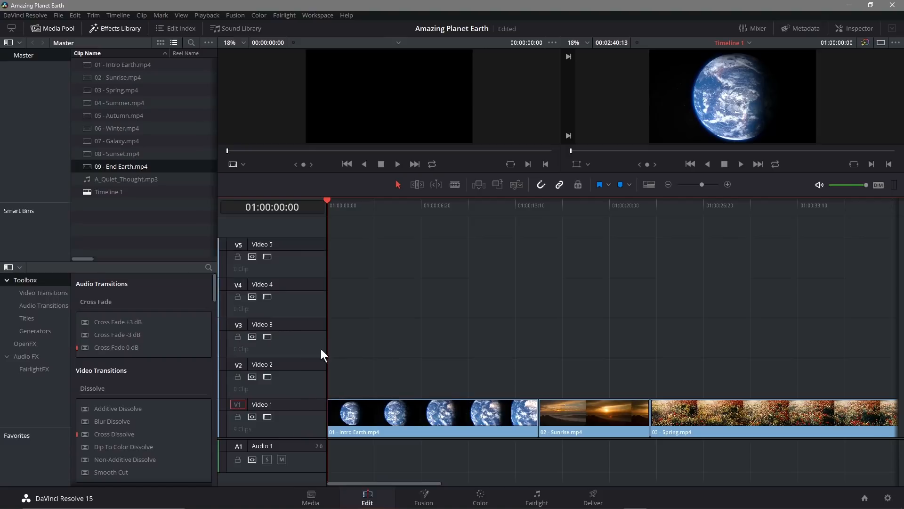
{"action": "right_click", "coordinate": [299, 416]}
{"action": "left_click", "coordinate": [318, 422]}
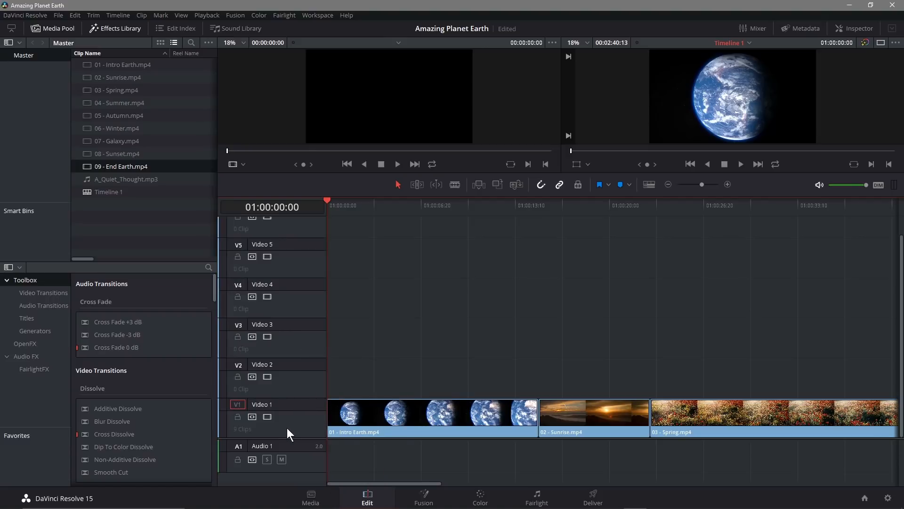
Add more empty video tracks until the timeline reaches Video 11.
{"action": "right_click", "coordinate": [290, 421]}
{"action": "left_click", "coordinate": [308, 341]}
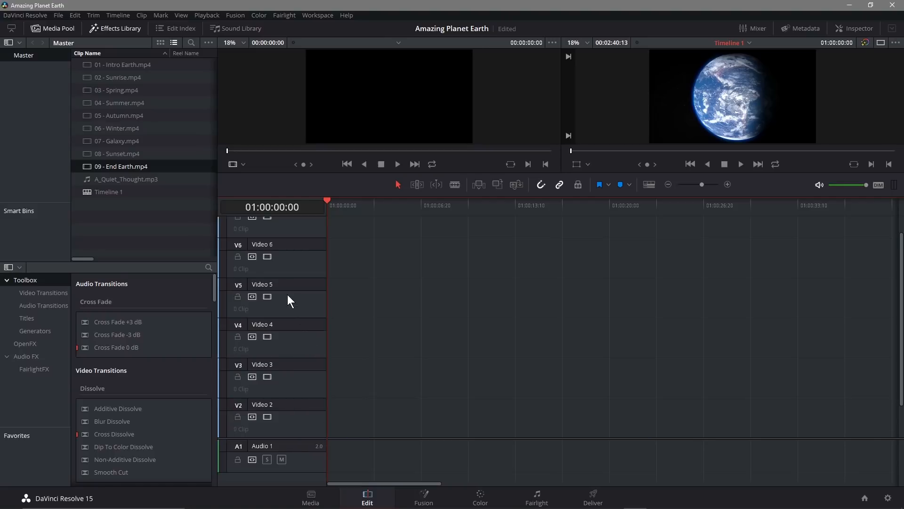
{"action": "right_click", "coordinate": [287, 239]}
{"action": "left_click", "coordinate": [303, 245]}
{"action": "right_click", "coordinate": [297, 246]}
{"action": "left_click", "coordinate": [308, 253]}
{"action": "right_click", "coordinate": [302, 245]}
{"action": "left_click", "coordinate": [317, 253]}
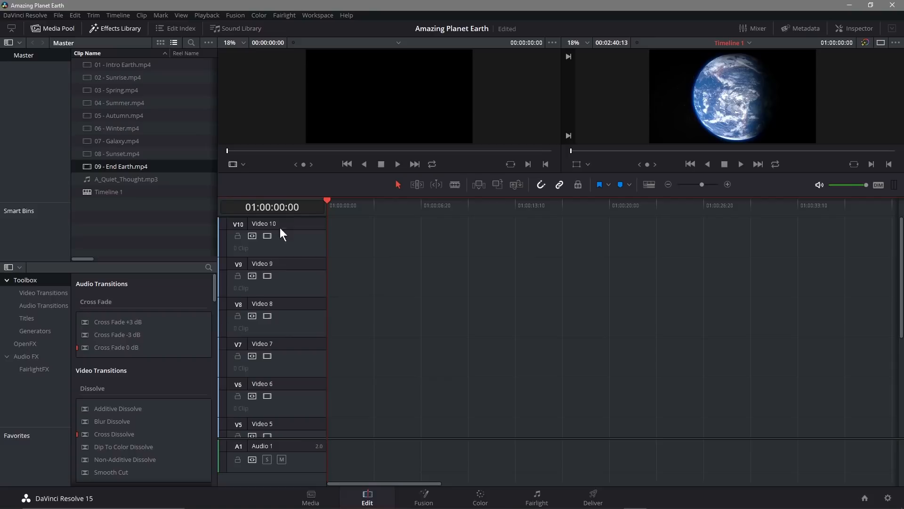
{"action": "scroll", "coordinate": [261, 294], "scroll_direction": "down", "scroll_amount": 5}
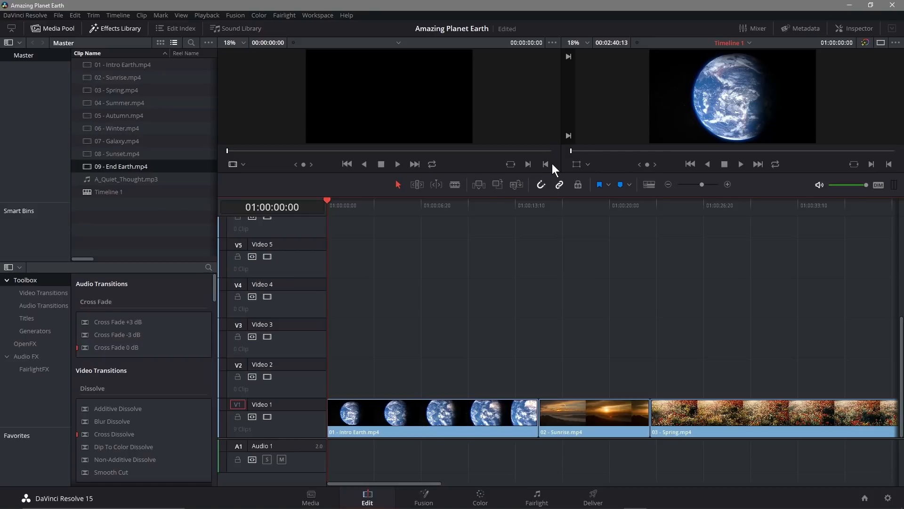
{"action": "scroll", "coordinate": [270, 261], "scroll_direction": "up", "scroll_amount": 5}
{"action": "right_click", "coordinate": [300, 248]}
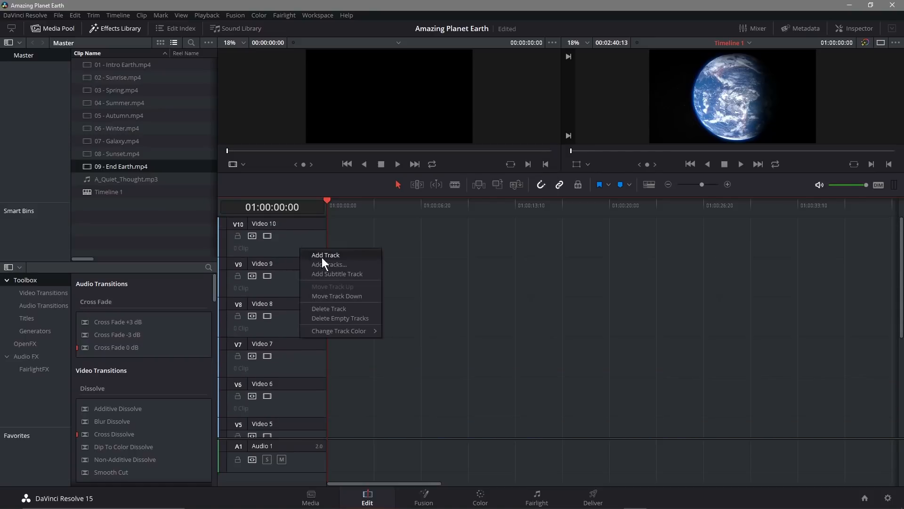
{"action": "left_click", "coordinate": [323, 257]}
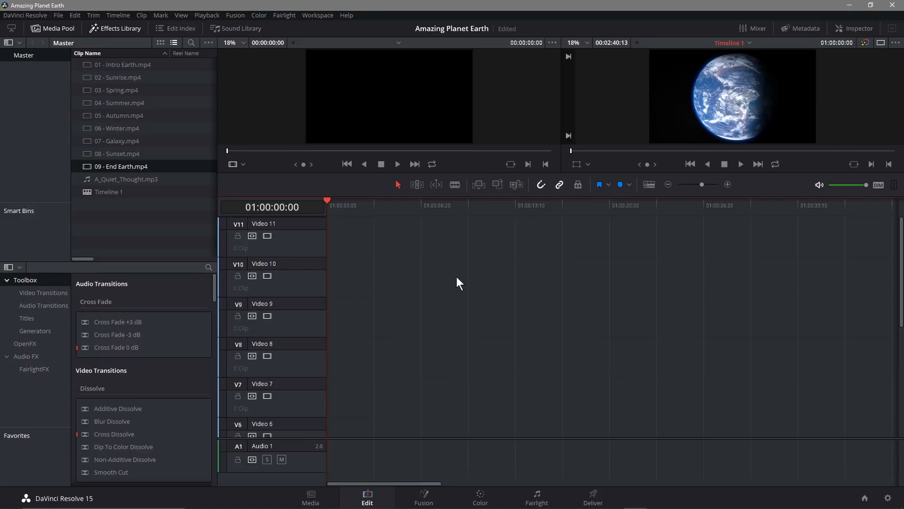
Select all the clips on Video 1 and move them up together to Video 10, keeping their timing.
{"action": "scroll", "coordinate": [430, 344], "scroll_direction": "down", "scroll_amount": 5}
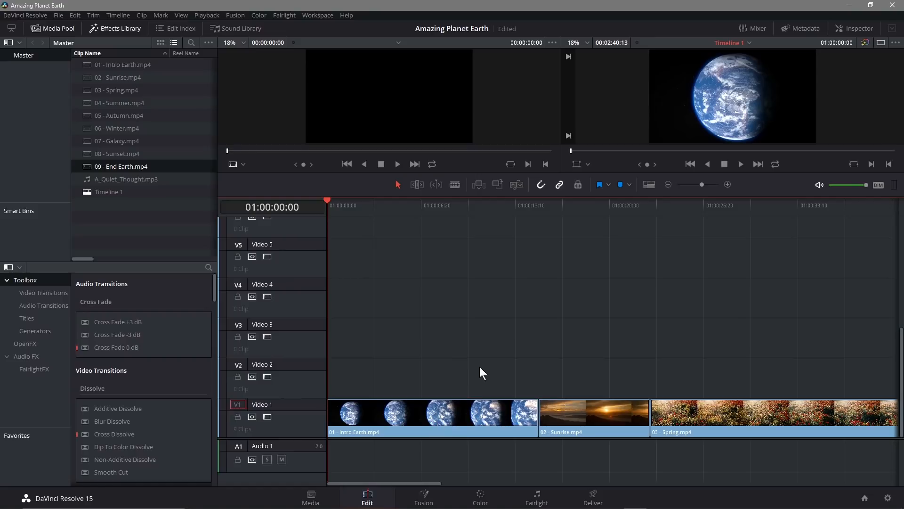
{"action": "left_click_drag", "start_coordinate": [423, 485], "coordinate": [809, 471]}
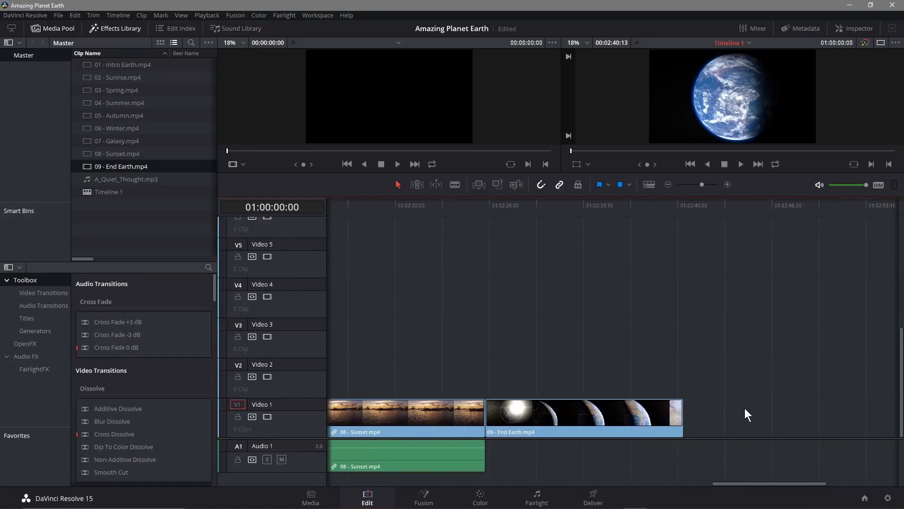
{"action": "left_click_drag", "start_coordinate": [748, 408], "coordinate": [381, 278]}
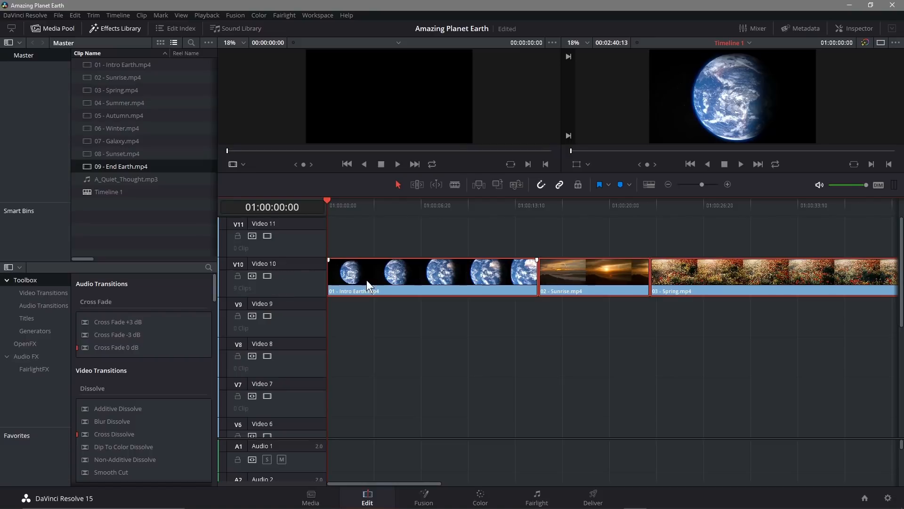
Move the Sunrise clip down to Video 9 and the Spring clip to Video 8, keeping their start times.
{"action": "left_click", "coordinate": [592, 324]}
{"action": "left_click", "coordinate": [583, 289]}
{"action": "left_click_drag", "start_coordinate": [580, 282], "coordinate": [578, 316]}
{"action": "left_click_drag", "start_coordinate": [700, 279], "coordinate": [699, 349]}
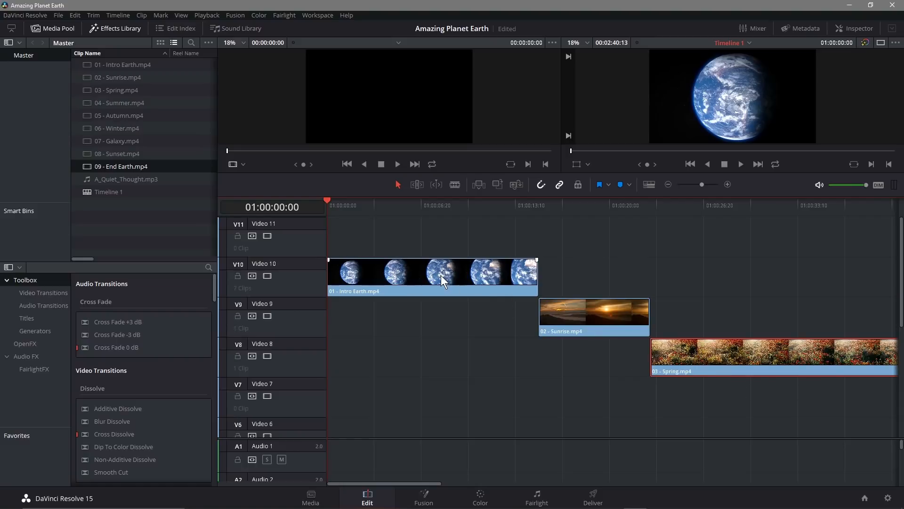
Move the Summer clip to Video 7, Autumn to Video 6 and Winter to Video 5, keeping their start times.
{"action": "left_click_drag", "start_coordinate": [391, 483], "coordinate": [511, 485]}
{"action": "left_click_drag", "start_coordinate": [561, 307], "coordinate": [569, 392]}
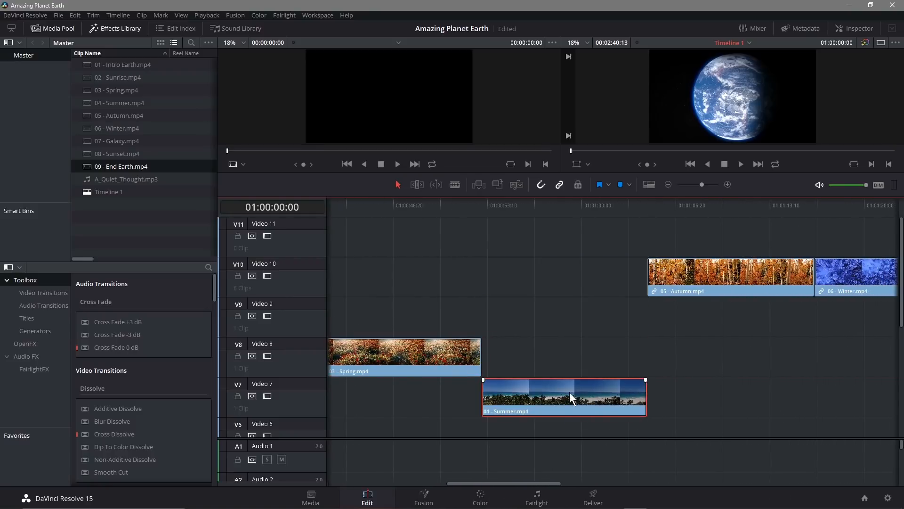
{"action": "left_click_drag", "start_coordinate": [701, 275], "coordinate": [702, 422]}
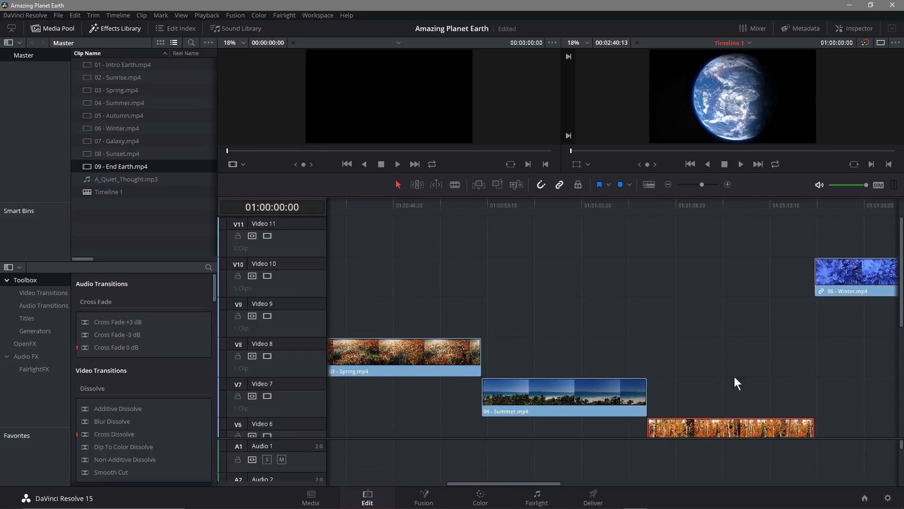
{"action": "left_click_drag", "start_coordinate": [860, 281], "coordinate": [851, 425]}
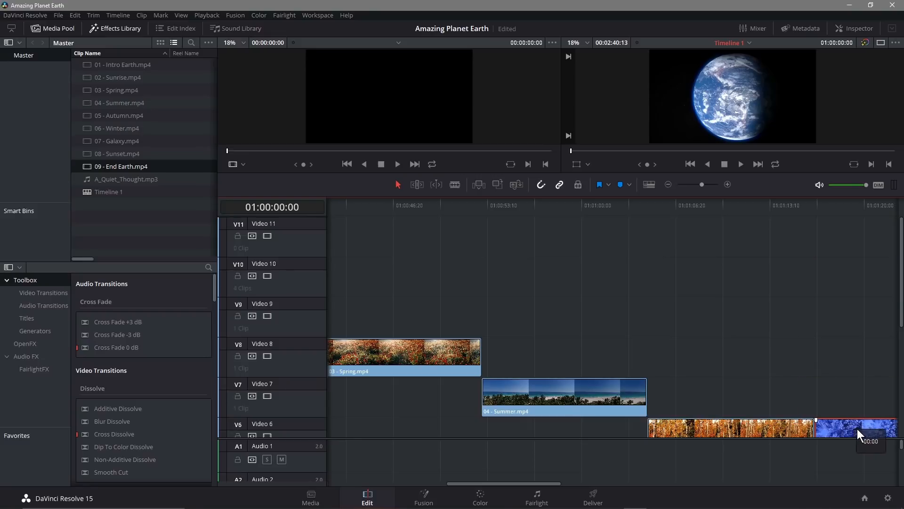
{"action": "scroll", "coordinate": [824, 377], "scroll_direction": "down", "scroll_amount": 1}
{"action": "scroll", "coordinate": [823, 377], "scroll_direction": "down", "scroll_amount": 2}
{"action": "left_click_drag", "start_coordinate": [826, 373], "coordinate": [836, 417]}
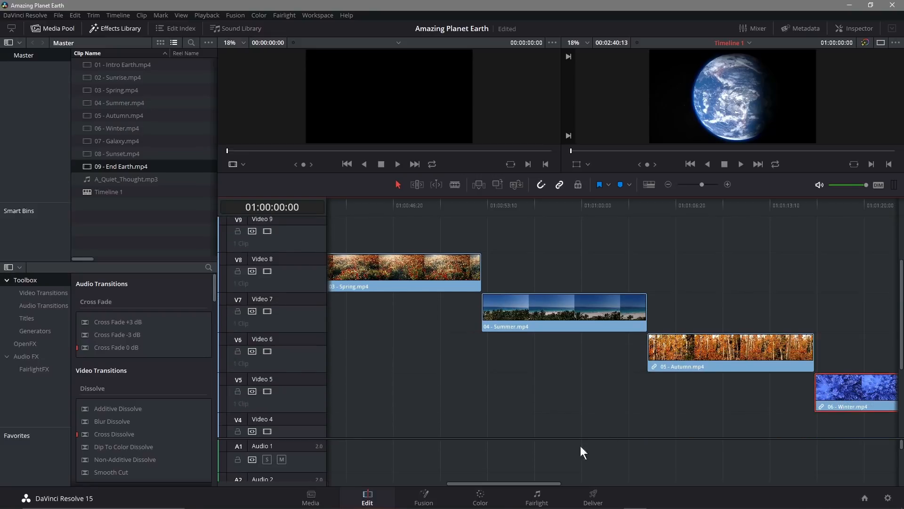
Select the Galaxy, Sunset and End Earth clips on Video 10 and move them down together to Video 4.
{"action": "left_click_drag", "start_coordinate": [539, 482], "coordinate": [641, 481]}
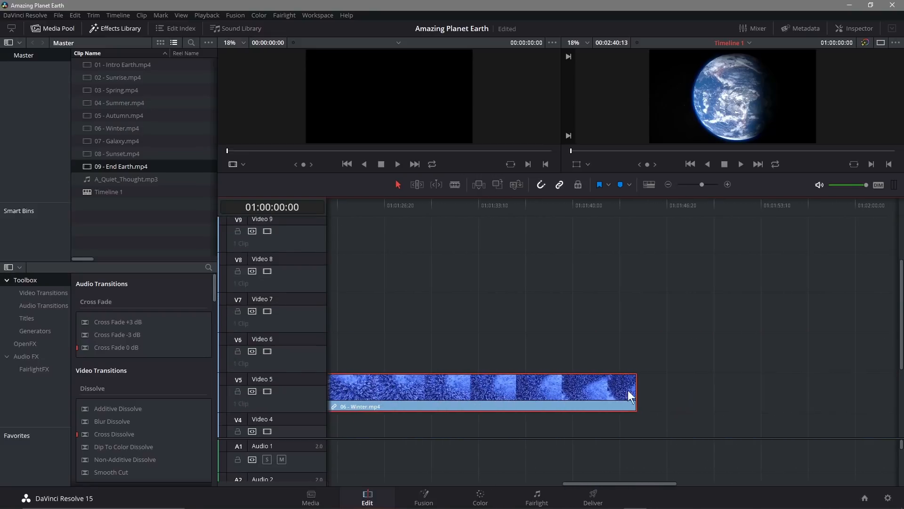
{"action": "scroll", "coordinate": [567, 339], "scroll_direction": "up", "scroll_amount": 2}
{"action": "scroll", "coordinate": [567, 339], "scroll_direction": "up", "scroll_amount": 1}
{"action": "left_click_drag", "start_coordinate": [622, 268], "coordinate": [873, 297]}
{"action": "left_click_drag", "start_coordinate": [702, 466], "coordinate": [802, 473]}
{"action": "left_click", "coordinate": [650, 279], "text": "ctrl"}
{"action": "left_click_drag", "start_coordinate": [777, 486], "coordinate": [708, 483]}
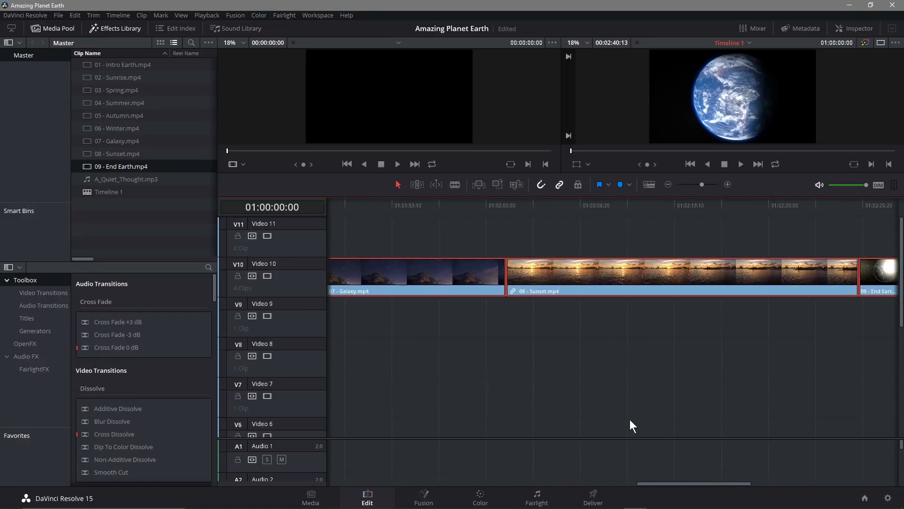
{"action": "left_click_drag", "start_coordinate": [702, 484], "coordinate": [639, 485]}
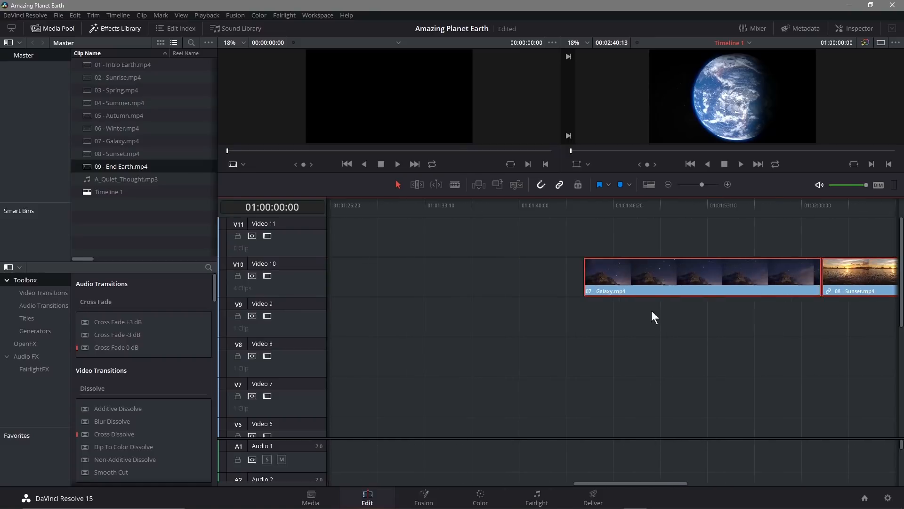
{"action": "left_click_drag", "start_coordinate": [671, 287], "coordinate": [657, 371]}
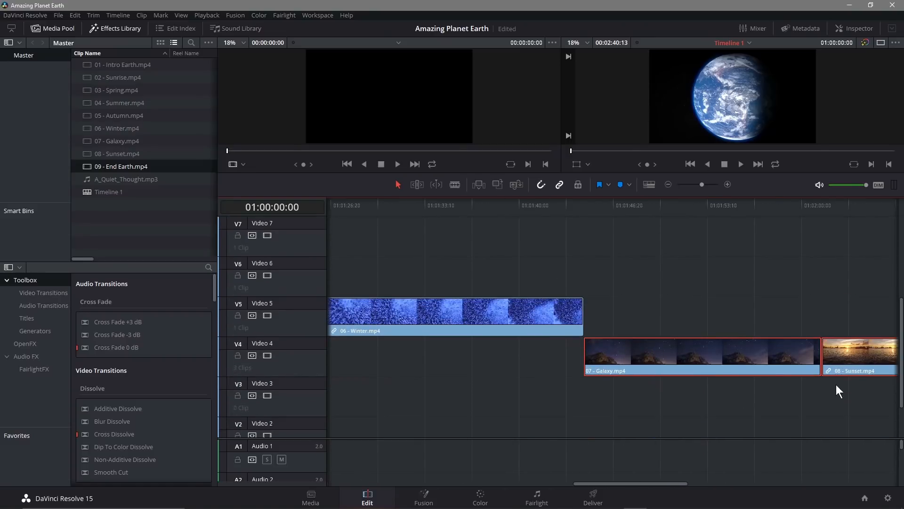
Move the Sunset clip to Video 3 and the End Earth clip to Video 2, keeping their start times.
{"action": "left_click_drag", "start_coordinate": [850, 352], "coordinate": [850, 392]}
{"action": "left_click_drag", "start_coordinate": [651, 485], "coordinate": [768, 485]}
{"action": "left_click_drag", "start_coordinate": [679, 359], "coordinate": [678, 433]}
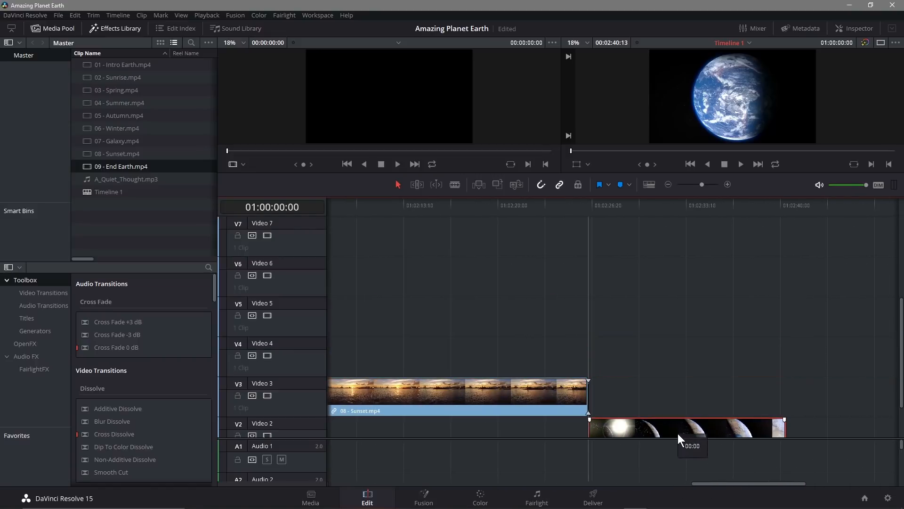
{"action": "scroll", "coordinate": [673, 438], "scroll_direction": "down", "scroll_amount": 3}
{"action": "left_click", "coordinate": [667, 427]}
{"action": "left_click_drag", "start_coordinate": [747, 484], "coordinate": [329, 460]}
{"action": "scroll", "coordinate": [397, 278], "scroll_direction": "up", "scroll_amount": 2}
{"action": "scroll", "coordinate": [397, 279], "scroll_direction": "up", "scroll_amount": 4}
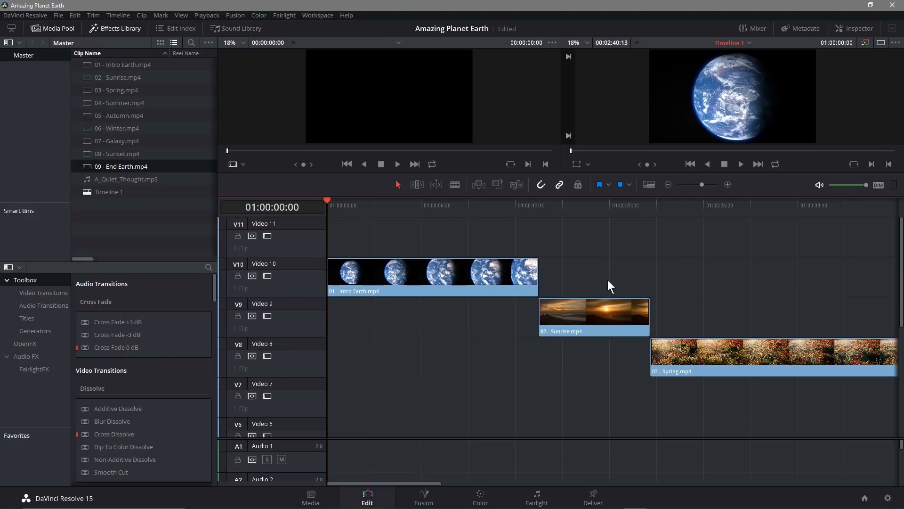
Enlarge the viewers above the timeline and move the playhead to 01:00:06:07 within the Intro Earth clip.
{"action": "left_click_drag", "start_coordinate": [459, 176], "coordinate": [446, 247]}
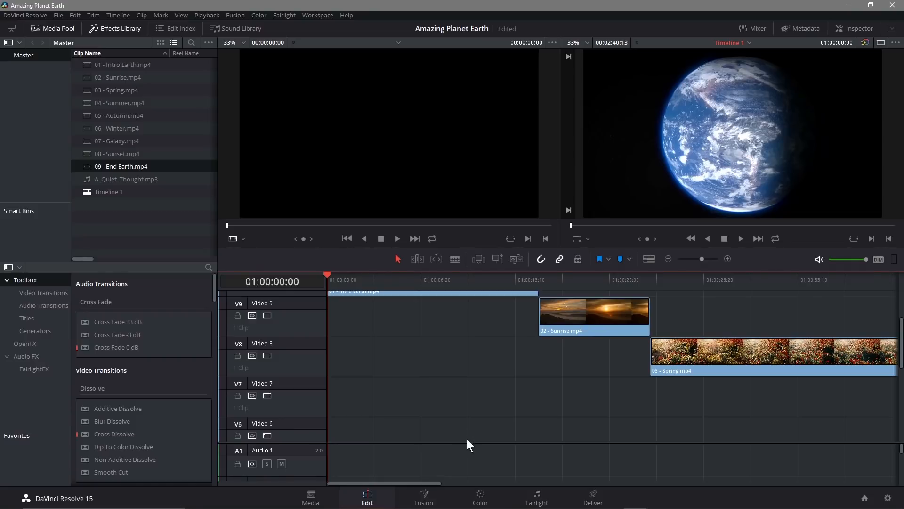
{"action": "scroll", "coordinate": [513, 389], "scroll_direction": "up", "scroll_amount": 2}
{"action": "scroll", "coordinate": [518, 380], "scroll_direction": "down", "scroll_amount": 5}
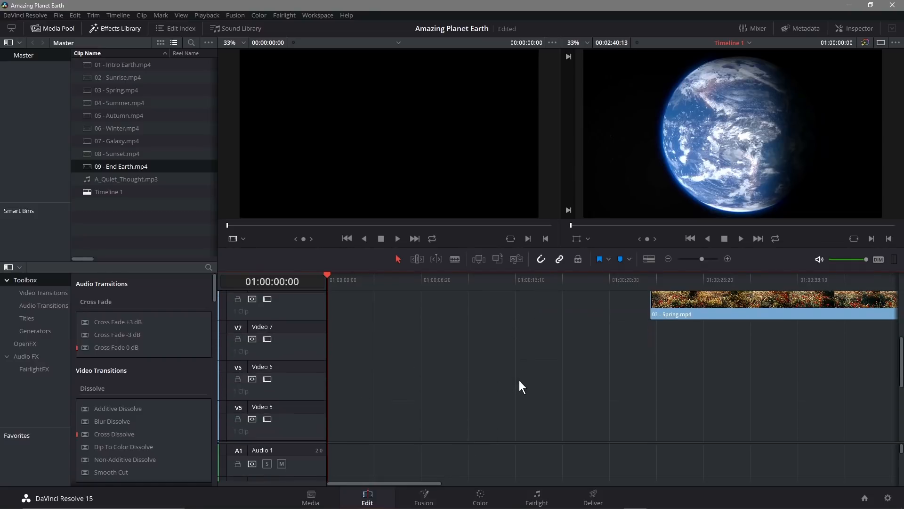
{"action": "scroll", "coordinate": [519, 380], "scroll_direction": "up", "scroll_amount": 4}
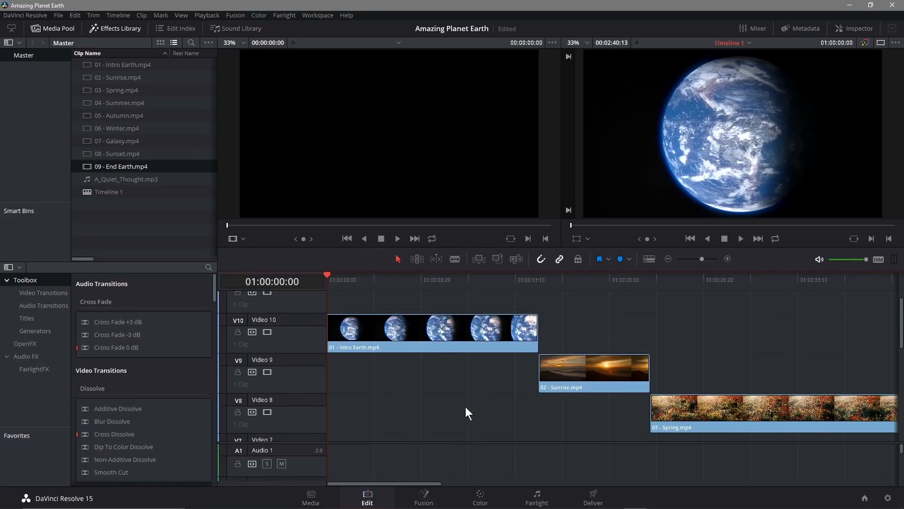
{"action": "scroll", "coordinate": [465, 414], "scroll_direction": "up", "scroll_amount": 1}
{"action": "scroll", "coordinate": [465, 411], "scroll_direction": "down", "scroll_amount": 2}
{"action": "scroll", "coordinate": [465, 411], "scroll_direction": "up", "scroll_amount": 2}
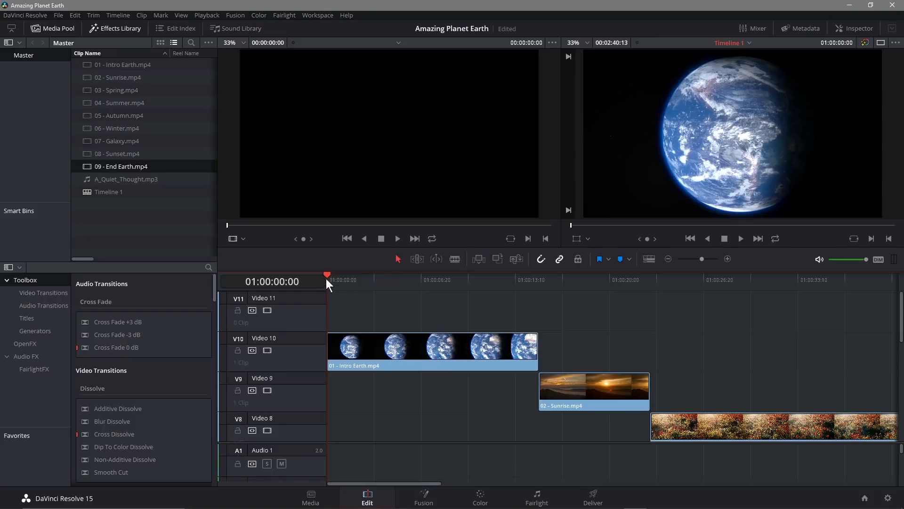
{"action": "left_click_drag", "start_coordinate": [326, 275], "coordinate": [415, 324]}
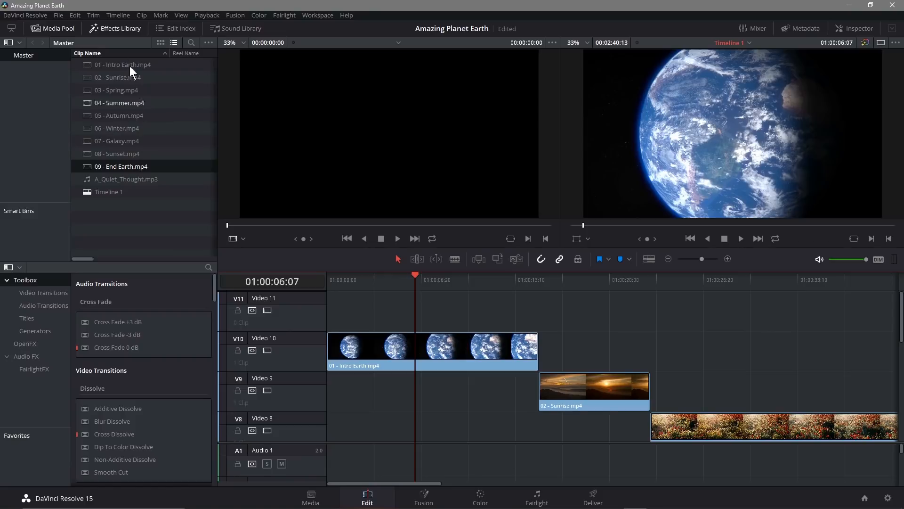
Load the Summer clip into the source viewer, play it briefly, and scrub to 00:00:04:13.
{"action": "double_click", "coordinate": [120, 103]}
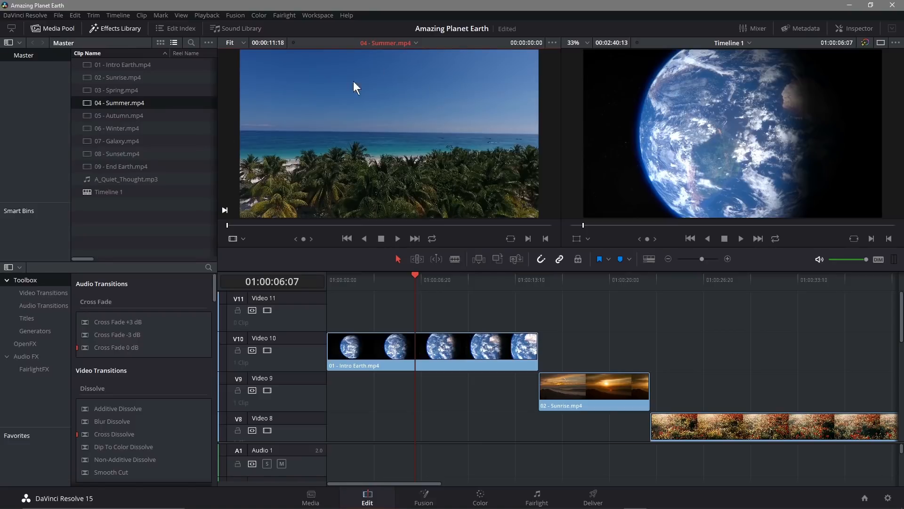
{"action": "left_click", "coordinate": [397, 239]}
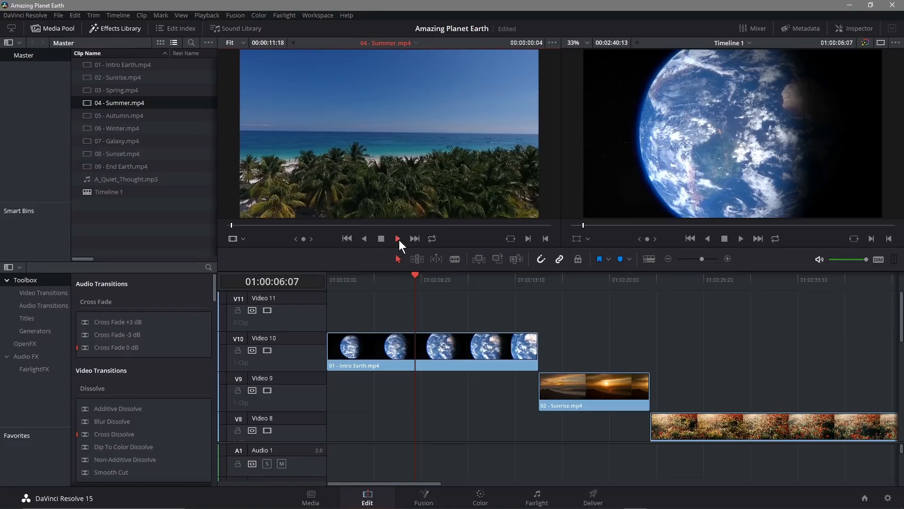
{"action": "left_click", "coordinate": [382, 238]}
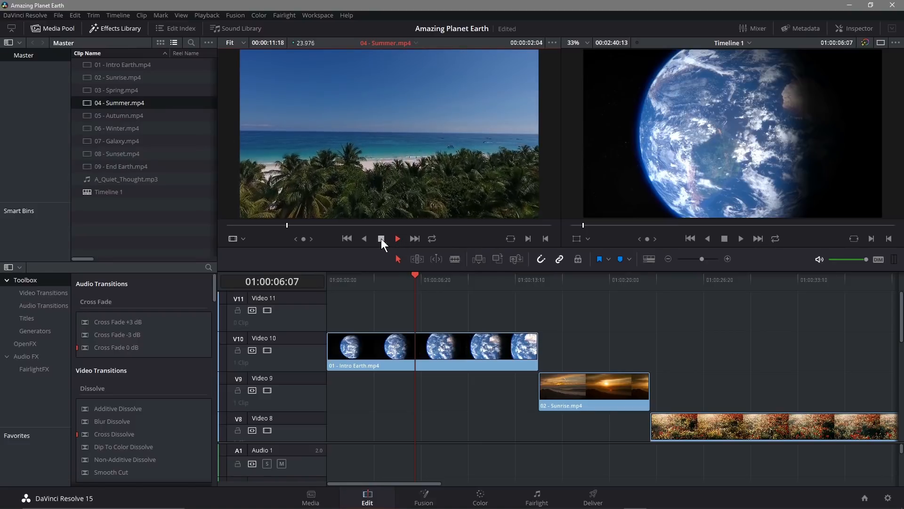
{"action": "left_click_drag", "start_coordinate": [385, 230], "coordinate": [353, 230]}
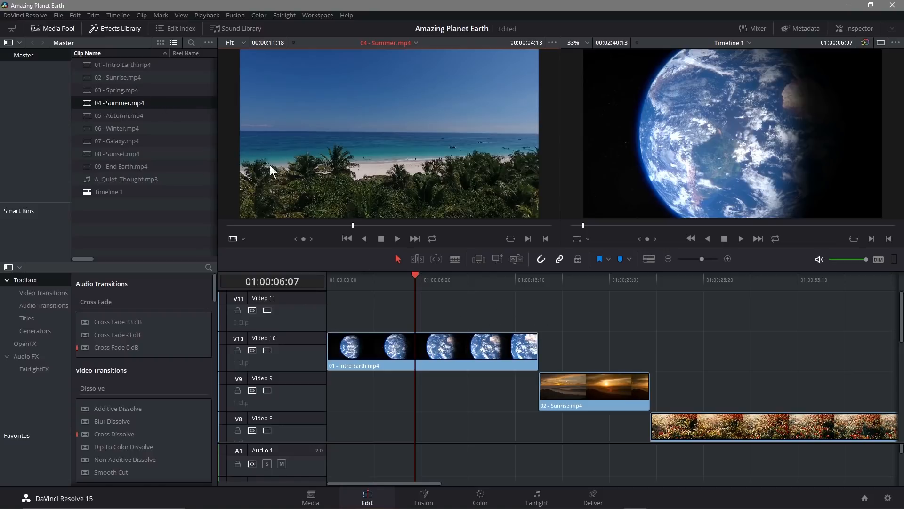
Preview the Winter, Galaxy and Spring clips one after another in the source viewer.
{"action": "left_click", "coordinate": [128, 127]}
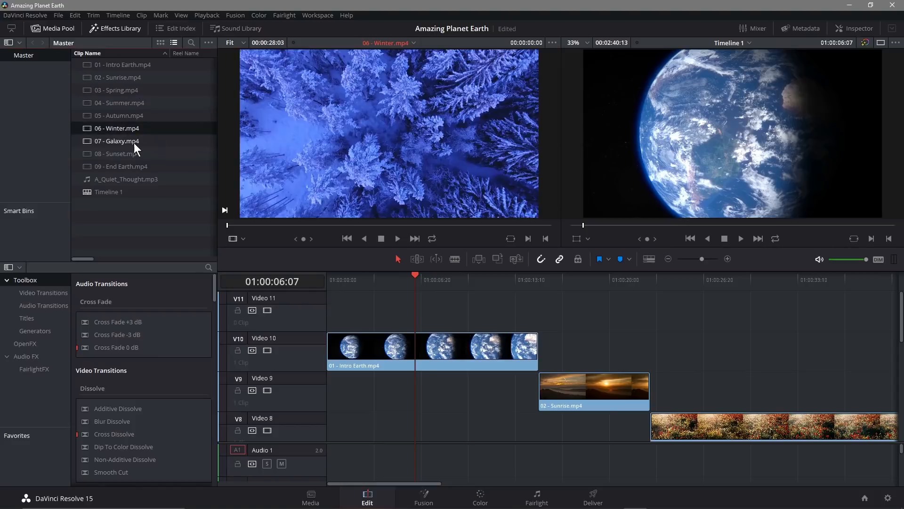
{"action": "left_click", "coordinate": [131, 139]}
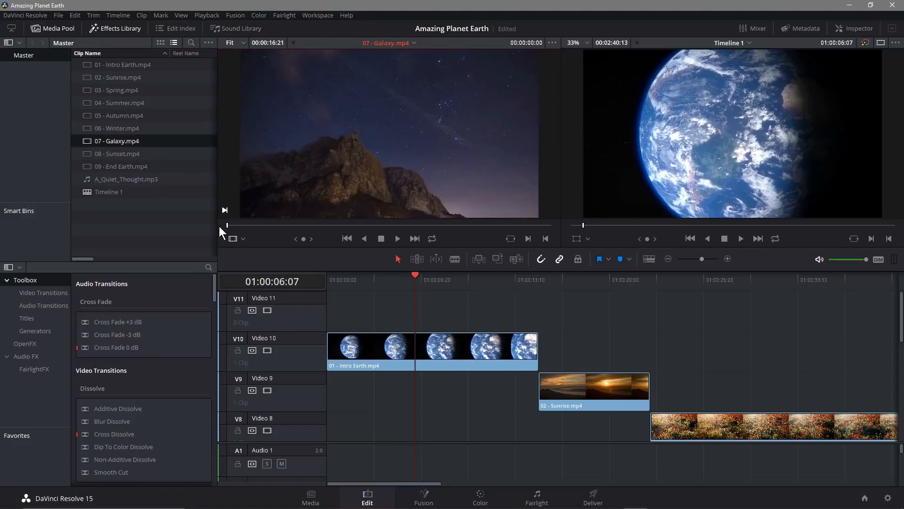
{"action": "mouse_move", "coordinate": [227, 225]}
{"action": "left_mouse_down"}
{"action": "mouse_move", "coordinate": [468, 227]}
{"action": "mouse_move", "coordinate": [318, 234]}
{"action": "mouse_move", "coordinate": [226, 225]}
{"action": "left_mouse_up"}
{"action": "left_click", "coordinate": [127, 91]}
{"action": "double_click", "coordinate": [127, 91]}
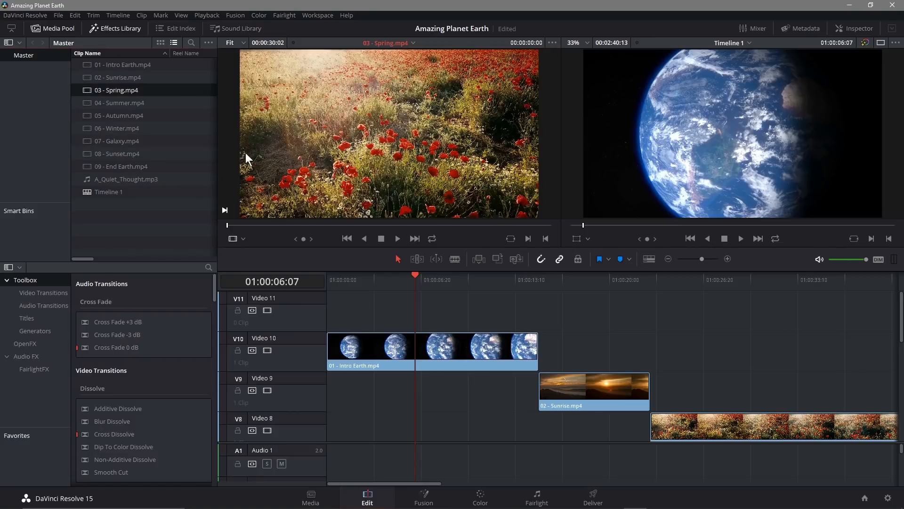
Return the playhead to the timeline start and place a Text+ title on Video 11 directly above the Intro Earth clip.
{"action": "mouse_move", "coordinate": [229, 225]}
{"action": "left_mouse_down"}
{"action": "mouse_move", "coordinate": [496, 222]}
{"action": "mouse_move", "coordinate": [223, 229]}
{"action": "left_mouse_up"}
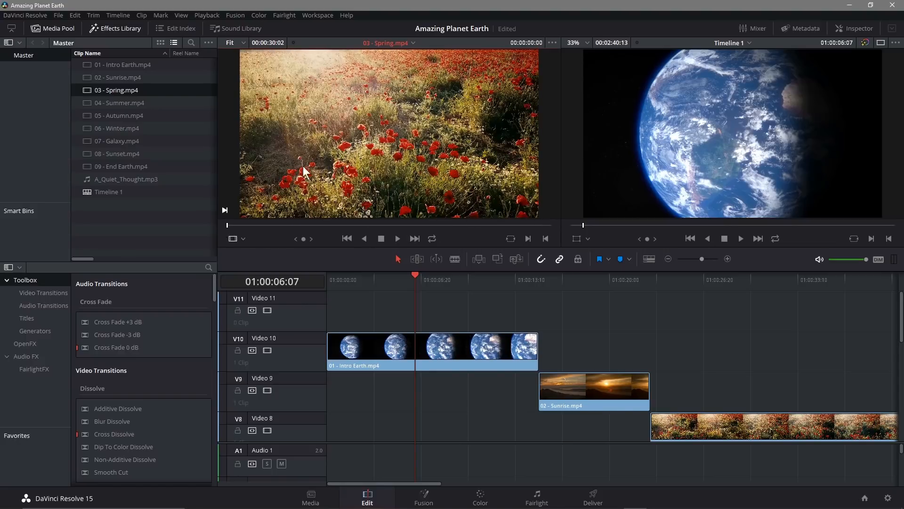
{"action": "left_click_drag", "start_coordinate": [413, 277], "coordinate": [316, 295]}
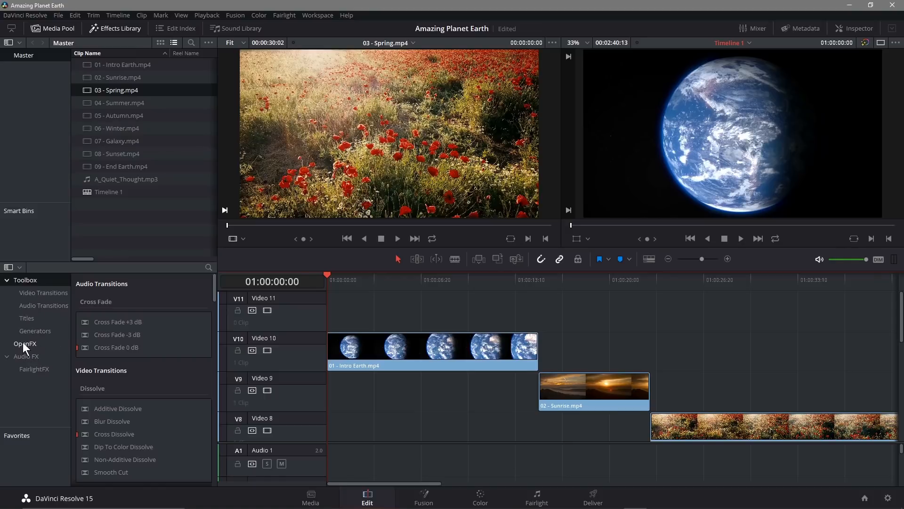
{"action": "left_click", "coordinate": [26, 318]}
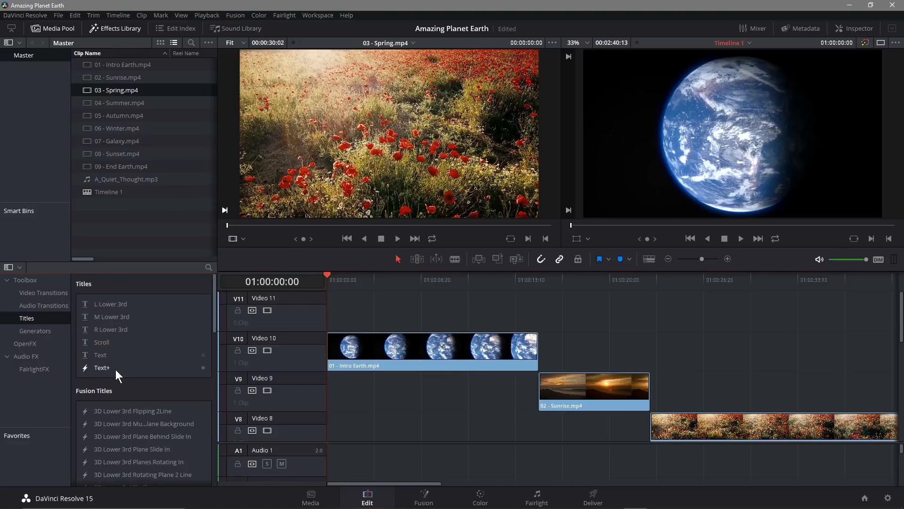
{"action": "scroll", "coordinate": [118, 386], "scroll_direction": "down", "scroll_amount": 15}
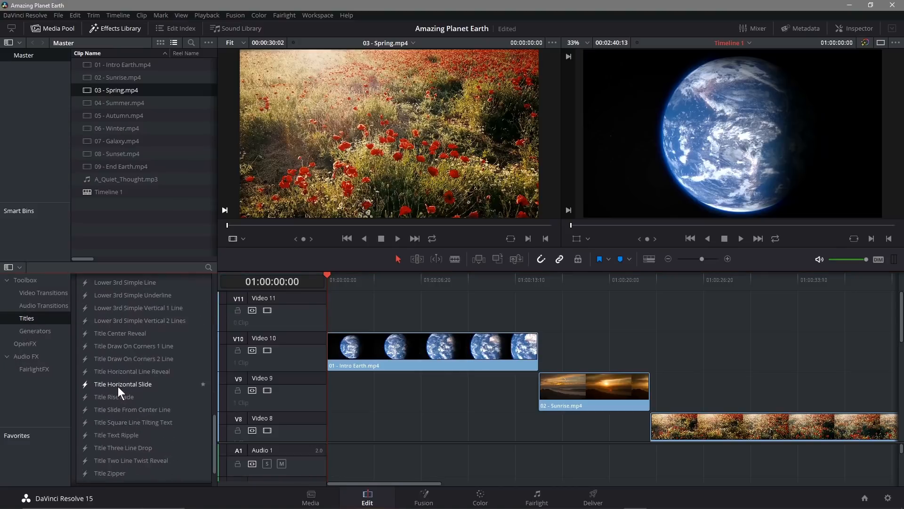
{"action": "scroll", "coordinate": [118, 385], "scroll_direction": "up", "scroll_amount": 8}
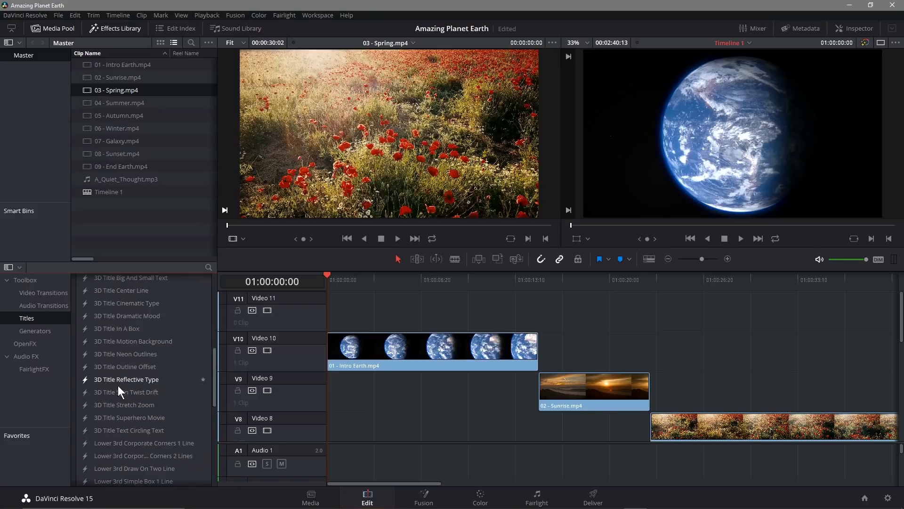
{"action": "scroll", "coordinate": [132, 346], "scroll_direction": "up", "scroll_amount": 6}
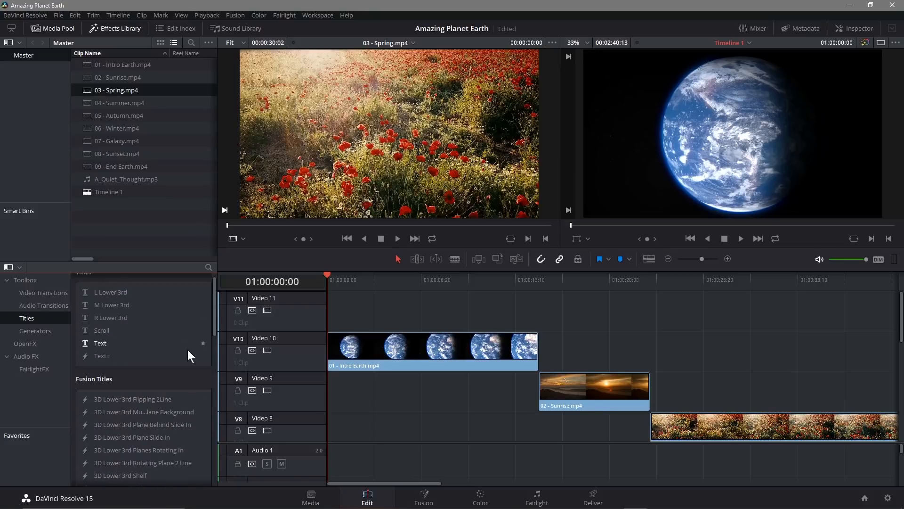
{"action": "scroll", "coordinate": [117, 341], "scroll_direction": "up", "scroll_amount": 1}
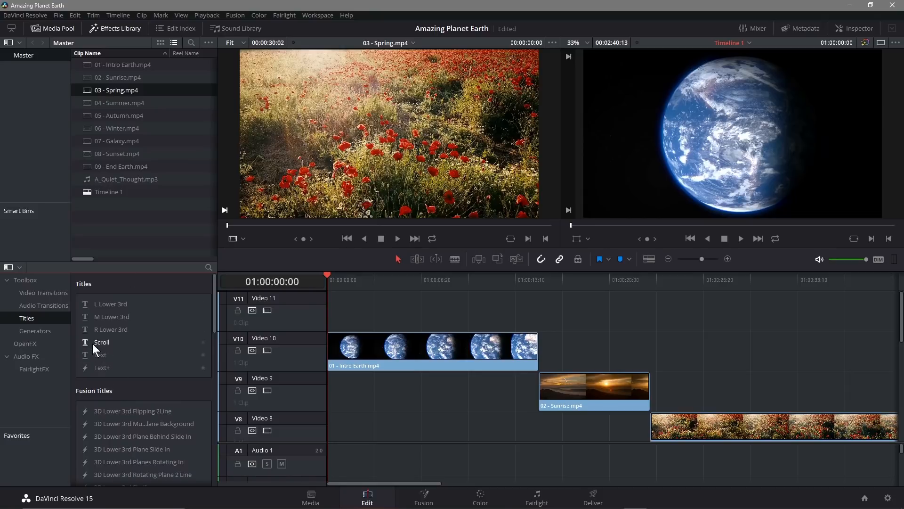
{"action": "left_click_drag", "start_coordinate": [95, 366], "coordinate": [328, 315]}
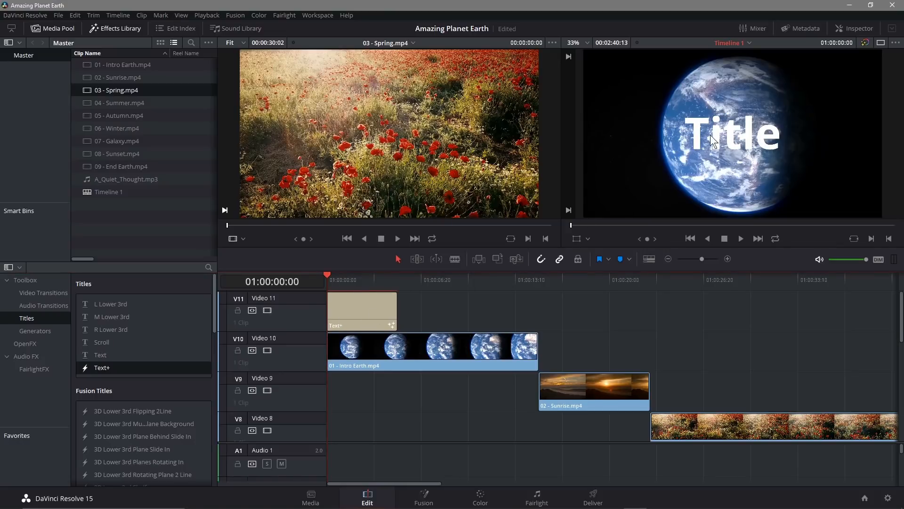
Move the Text+ title further along Video 11 and back to the timeline start.
{"action": "scroll", "coordinate": [158, 414], "scroll_direction": "down", "scroll_amount": 3}
{"action": "scroll", "coordinate": [154, 391], "scroll_direction": "up", "scroll_amount": 3}
{"action": "left_click_drag", "start_coordinate": [360, 306], "coordinate": [402, 309]}
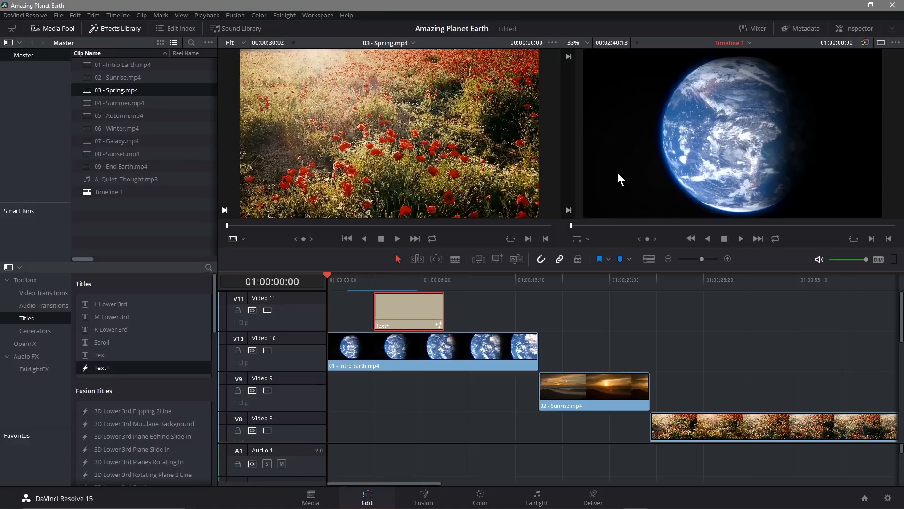
{"action": "left_click_drag", "start_coordinate": [402, 304], "coordinate": [361, 304]}
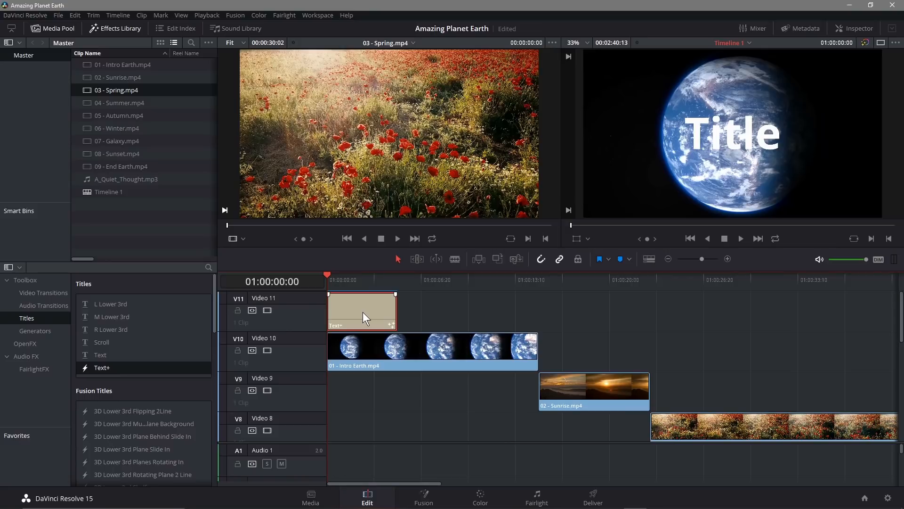
Replace the Text+ title's wording with Amazing, Planet and Earth on three separate lines.
{"action": "left_click", "coordinate": [855, 28]}
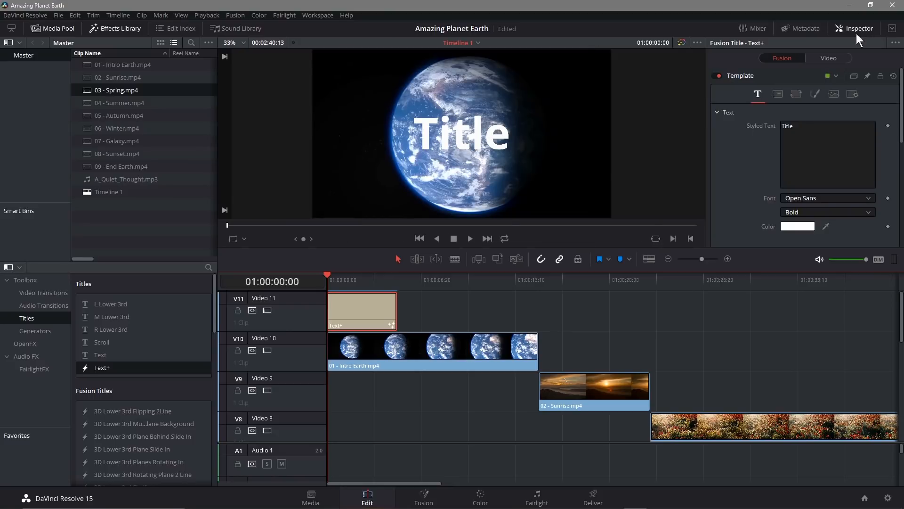
{"action": "left_click", "coordinate": [801, 127]}
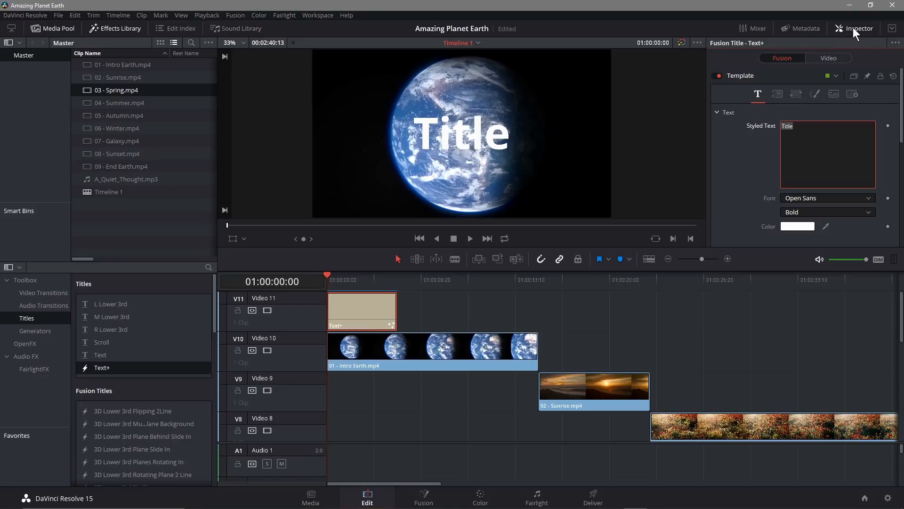
{"action": "left_click", "coordinate": [370, 316]}
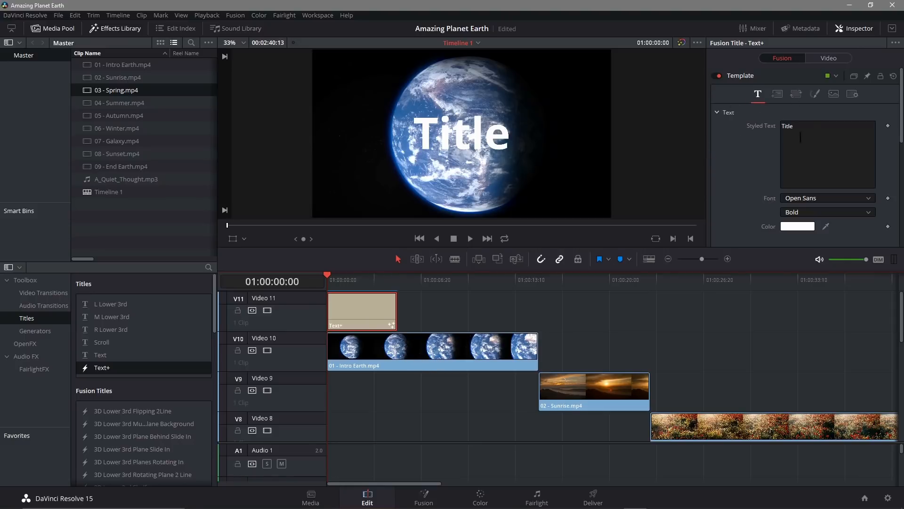
{"action": "left_click", "coordinate": [804, 129]}
{"action": "left_click_drag", "start_coordinate": [796, 126], "coordinate": [745, 128]}
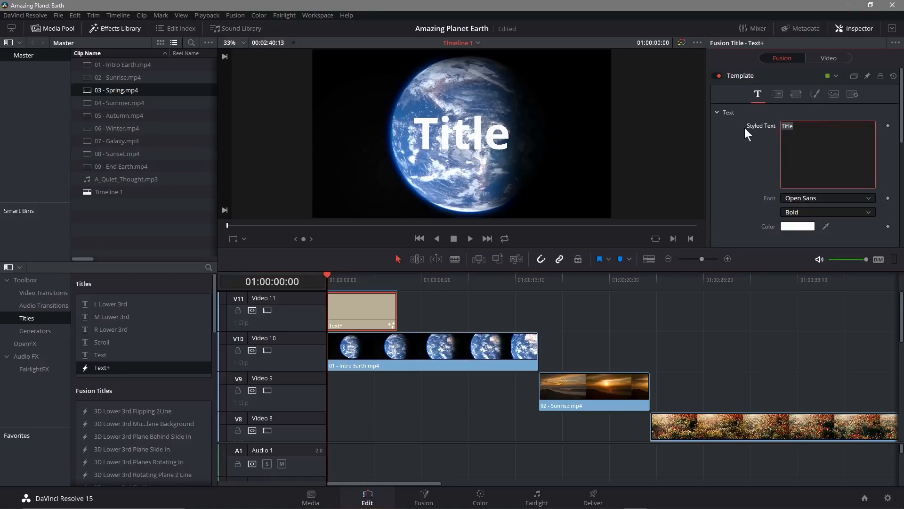
{"action": "type", "text": "Amazing"}
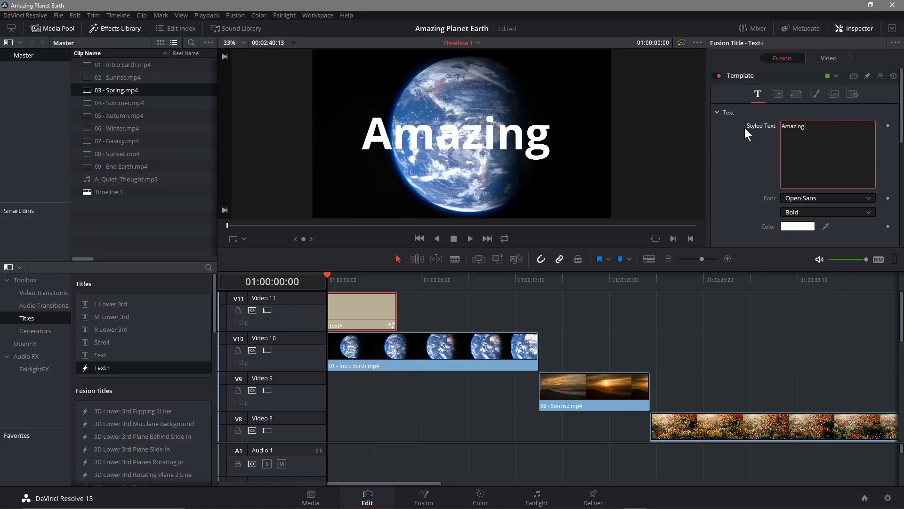
{"action": "type", "text": " L"}
{"action": "key", "text": "BackSpace"}
{"action": "key", "text": "Return"}
{"action": "type", "text": "Planet"}
{"action": "key", "text": "Return"}
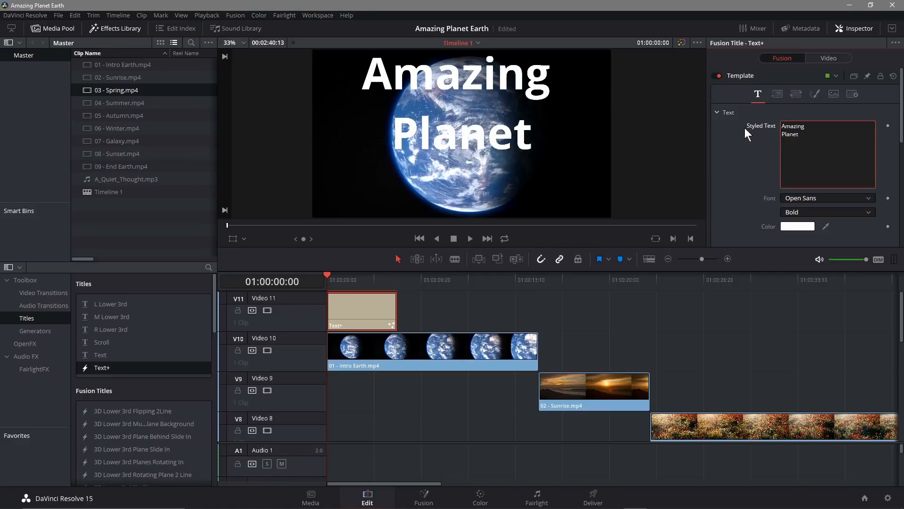
{"action": "type", "text": "Earth"}
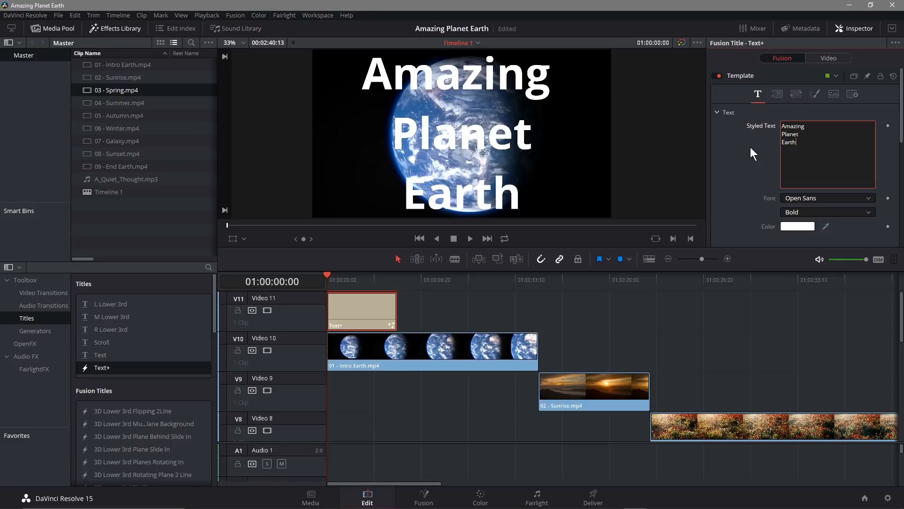
Join the title's three lines into a single line reading Amazing Planet Earth.
{"action": "key", "text": "BackSpace"}
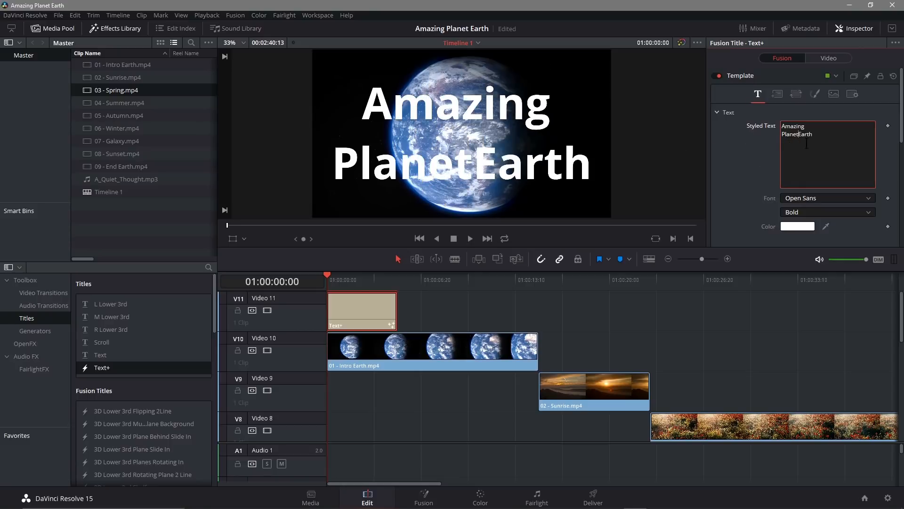
{"action": "key", "text": "Home"}
{"action": "key", "text": "BackSpace"}
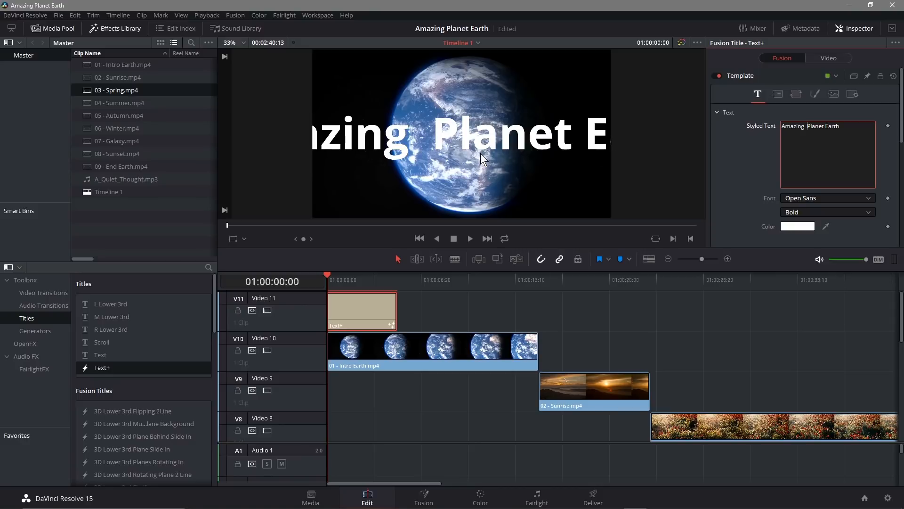
Reduce the title's text size to about 0.1024 so the whole line fits in the frame.
{"action": "scroll", "coordinate": [747, 177], "scroll_direction": "down", "scroll_amount": 2}
{"action": "scroll", "coordinate": [747, 177], "scroll_direction": "up", "scroll_amount": 2}
{"action": "scroll", "coordinate": [747, 177], "scroll_direction": "down", "scroll_amount": 1}
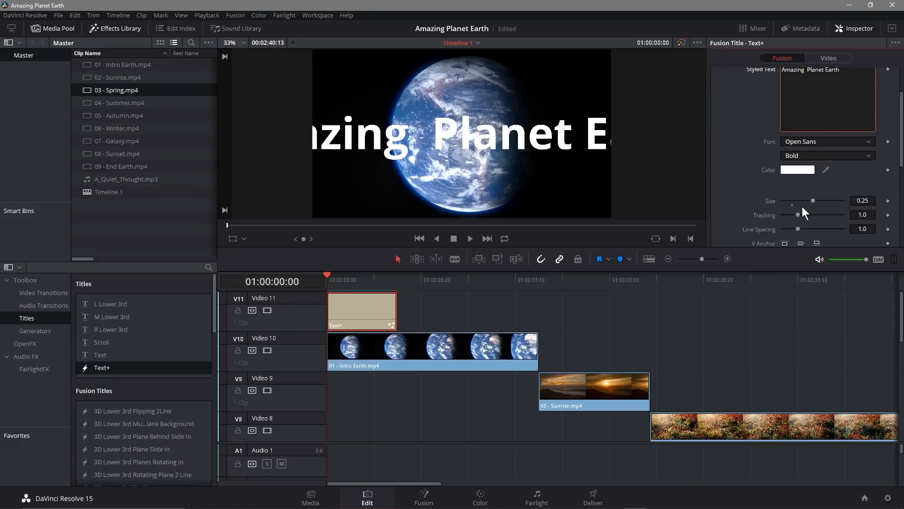
{"action": "left_click_drag", "start_coordinate": [812, 200], "coordinate": [795, 202]}
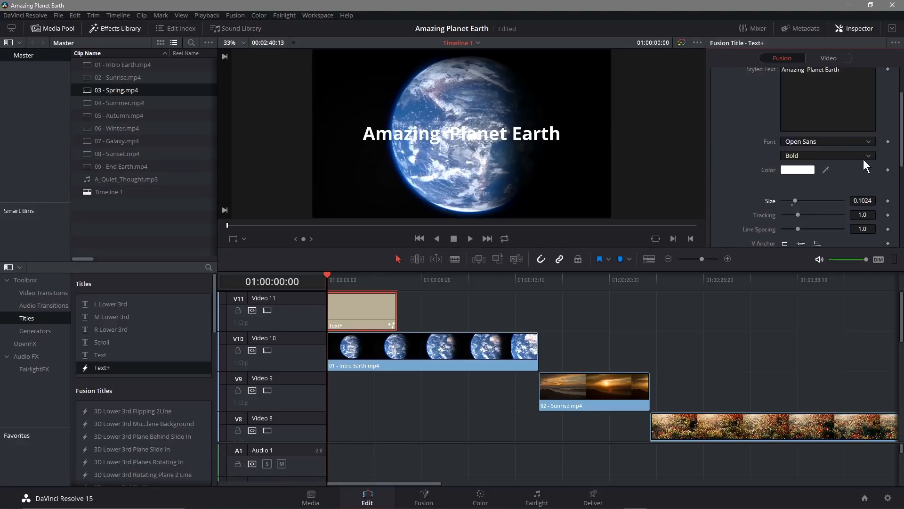
Look through the title's text settings including Advanced Controls, and increase its tracking to about 1.134.
{"action": "scroll", "coordinate": [754, 200], "scroll_direction": "down", "scroll_amount": 4}
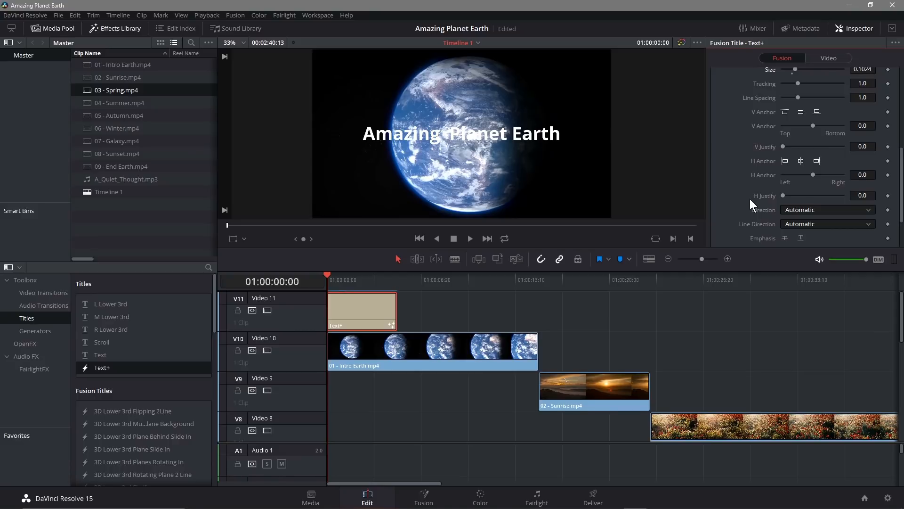
{"action": "scroll", "coordinate": [750, 203], "scroll_direction": "down", "scroll_amount": 2}
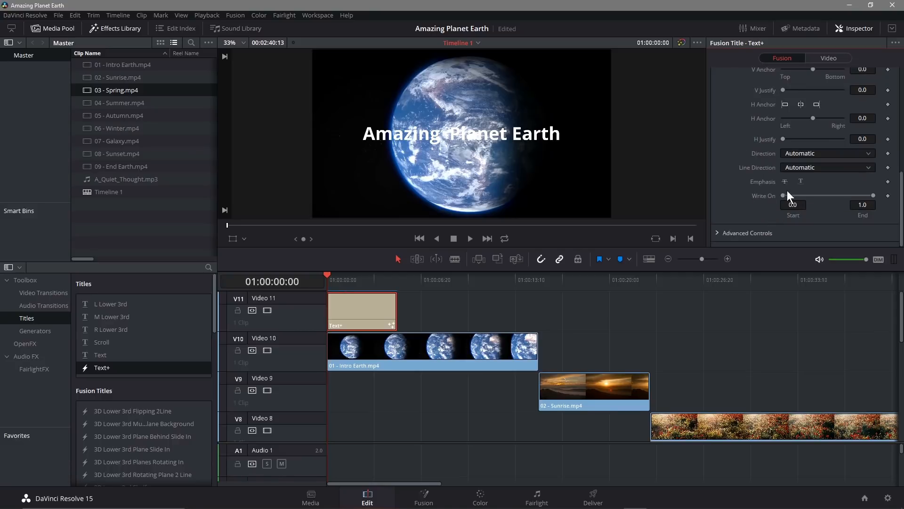
{"action": "left_click", "coordinate": [717, 232]}
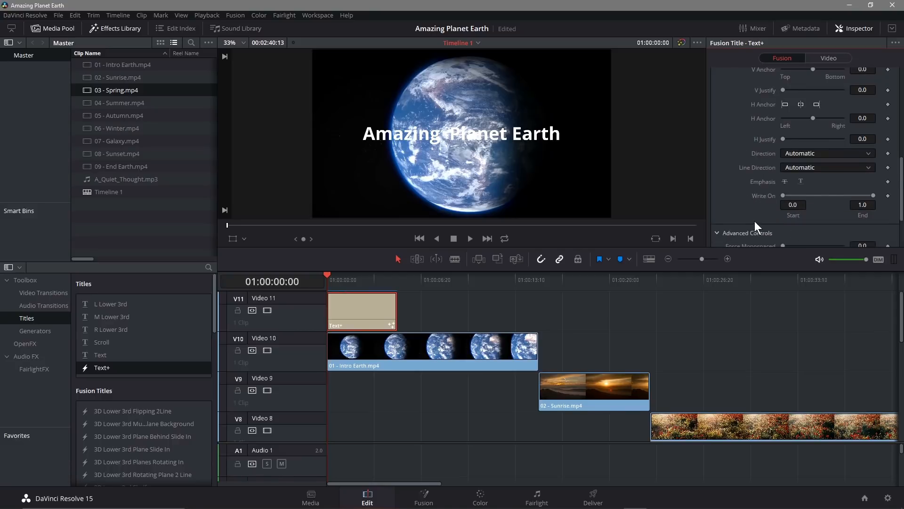
{"action": "scroll", "coordinate": [763, 221], "scroll_direction": "down", "scroll_amount": 2}
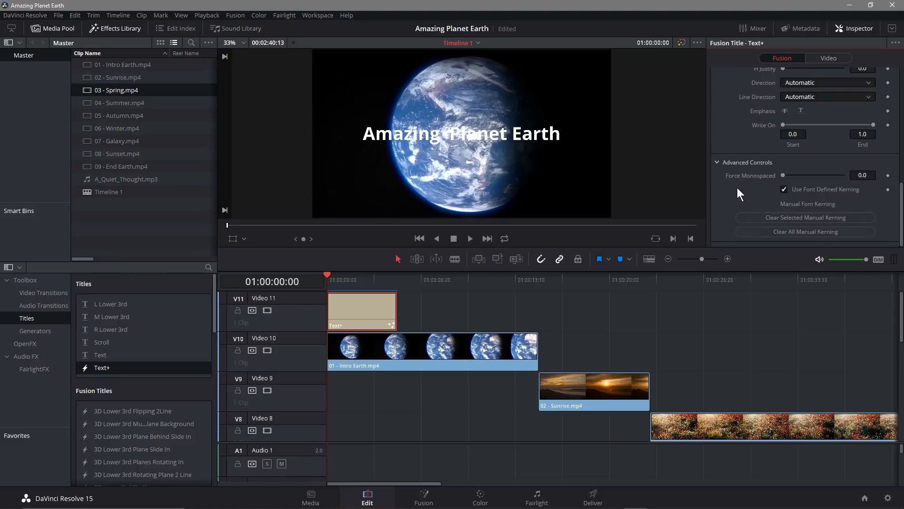
{"action": "scroll", "coordinate": [736, 188], "scroll_direction": "up", "scroll_amount": 8}
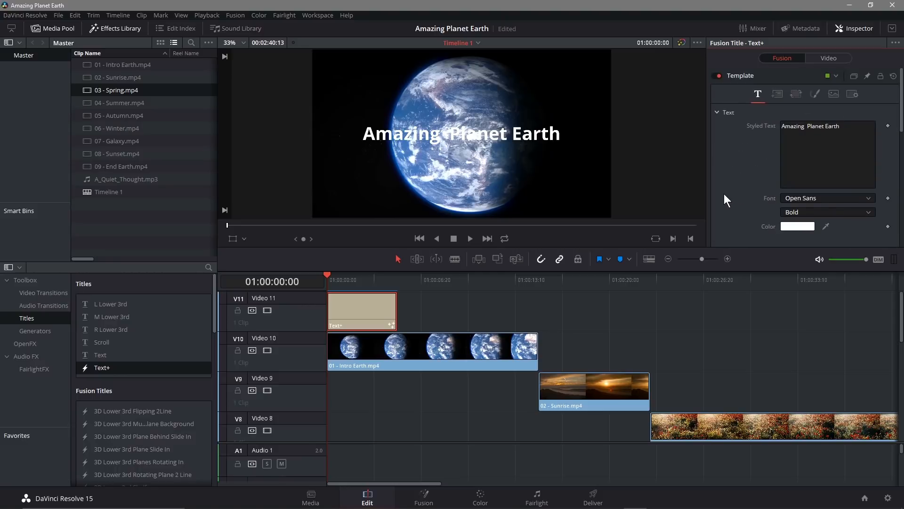
{"action": "scroll", "coordinate": [750, 163], "scroll_direction": "down", "scroll_amount": 5}
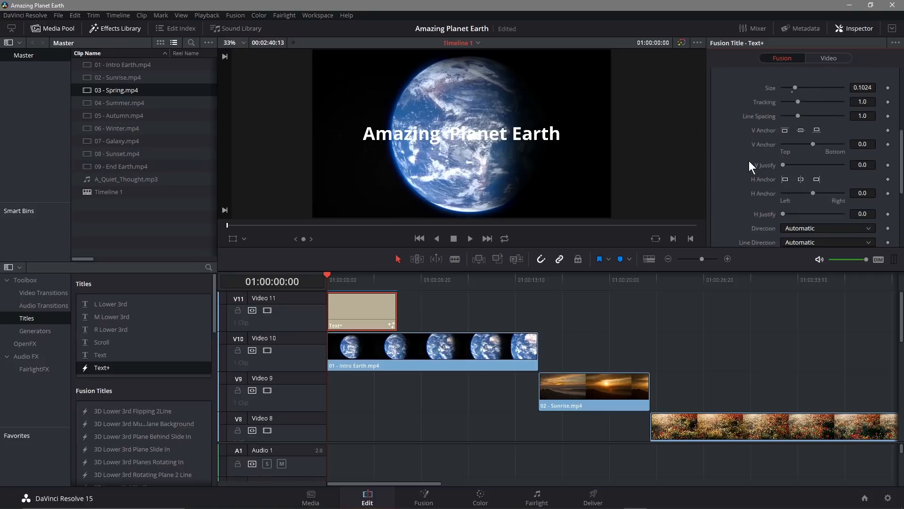
{"action": "scroll", "coordinate": [749, 164], "scroll_direction": "up", "scroll_amount": 1}
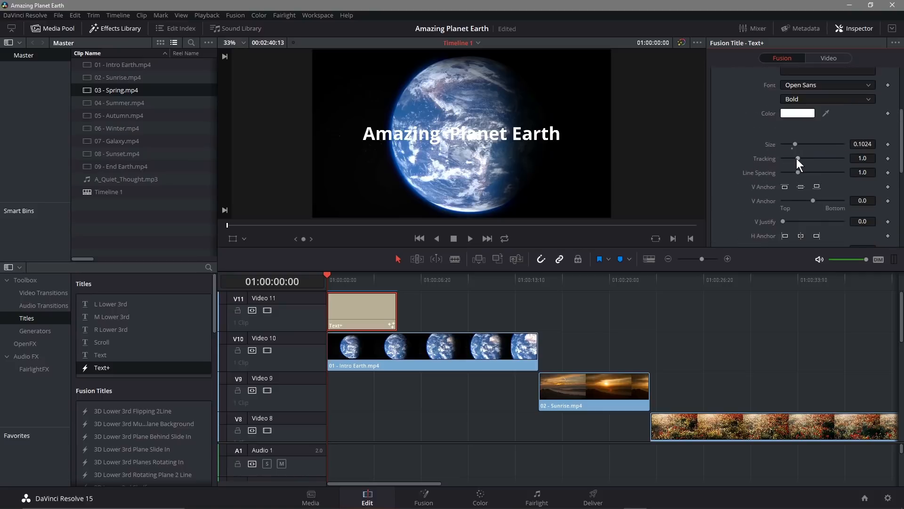
{"action": "mouse_move", "coordinate": [798, 158]}
{"action": "left_mouse_down"}
{"action": "mouse_move", "coordinate": [786, 160]}
{"action": "mouse_move", "coordinate": [797, 161]}
{"action": "left_mouse_up"}
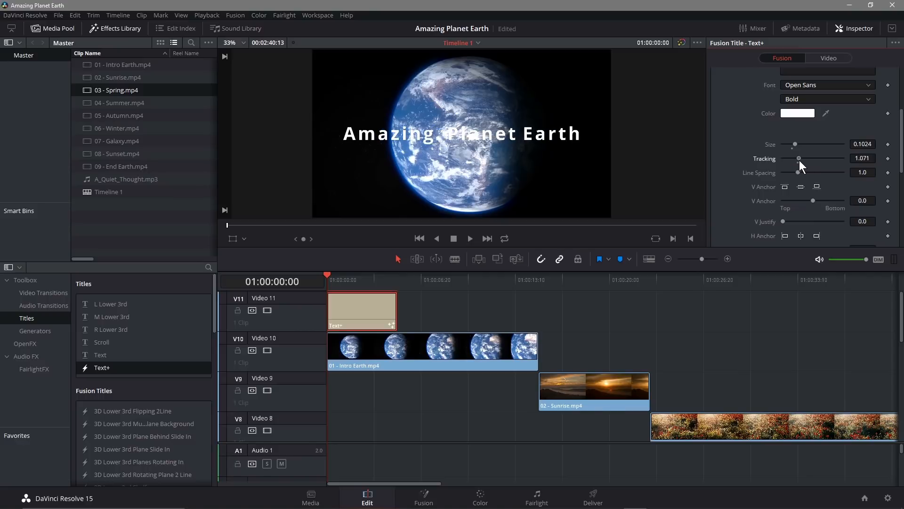
{"action": "left_click_drag", "start_coordinate": [798, 160], "coordinate": [801, 162]}
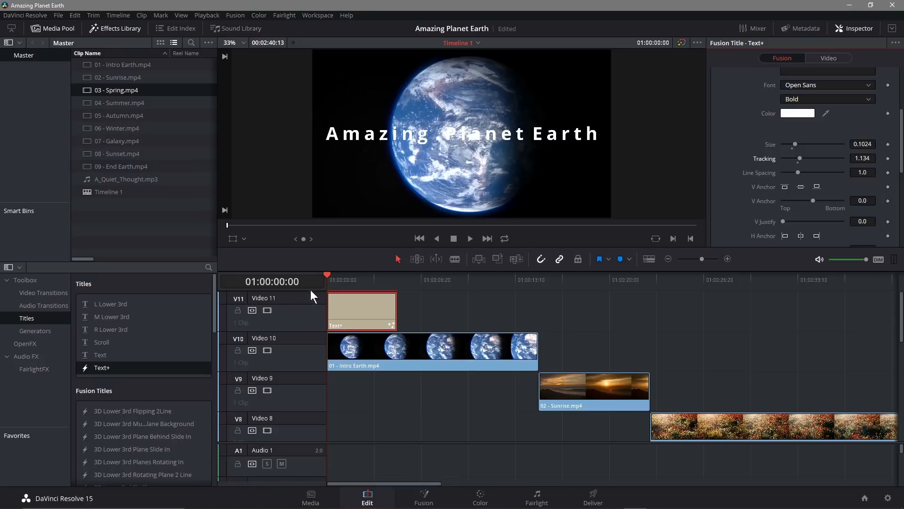
Add a tracking keyframe to the title at 01:00:00:00.
{"action": "mouse_move", "coordinate": [326, 278]}
{"action": "left_mouse_down"}
{"action": "mouse_move", "coordinate": [404, 282]}
{"action": "mouse_move", "coordinate": [312, 281]}
{"action": "mouse_move", "coordinate": [386, 286]}
{"action": "mouse_move", "coordinate": [328, 286]}
{"action": "left_mouse_up"}
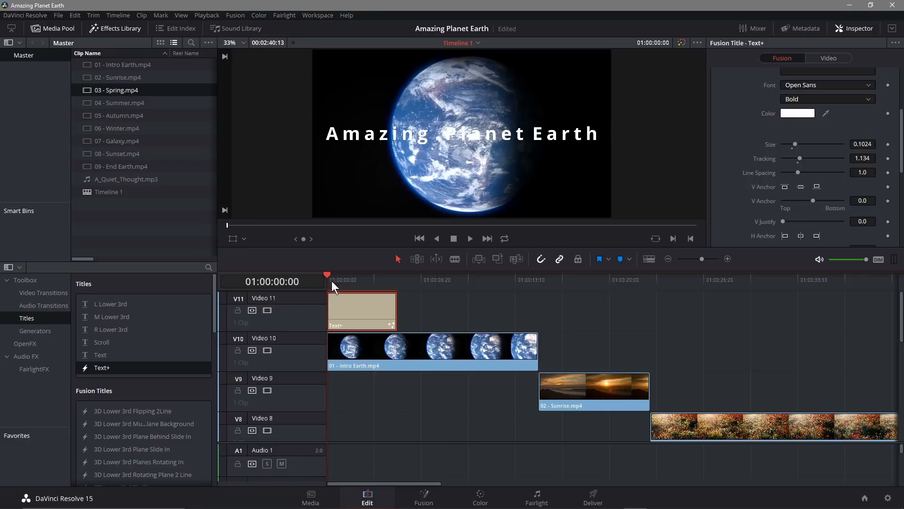
{"action": "mouse_move", "coordinate": [327, 273]}
{"action": "left_mouse_down"}
{"action": "mouse_move", "coordinate": [372, 275]}
{"action": "mouse_move", "coordinate": [326, 273]}
{"action": "left_mouse_up"}
{"action": "left_click", "coordinate": [888, 159]}
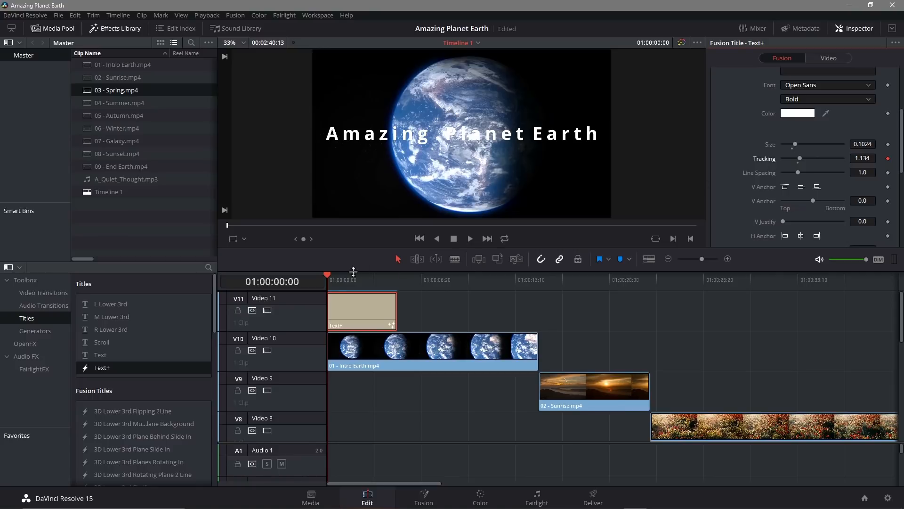
Add a second tracking keyframe to the Text+ title at 01:00:03:18 and set its tracking to 1.0.
{"action": "left_click_drag", "start_coordinate": [328, 274], "coordinate": [398, 274]}
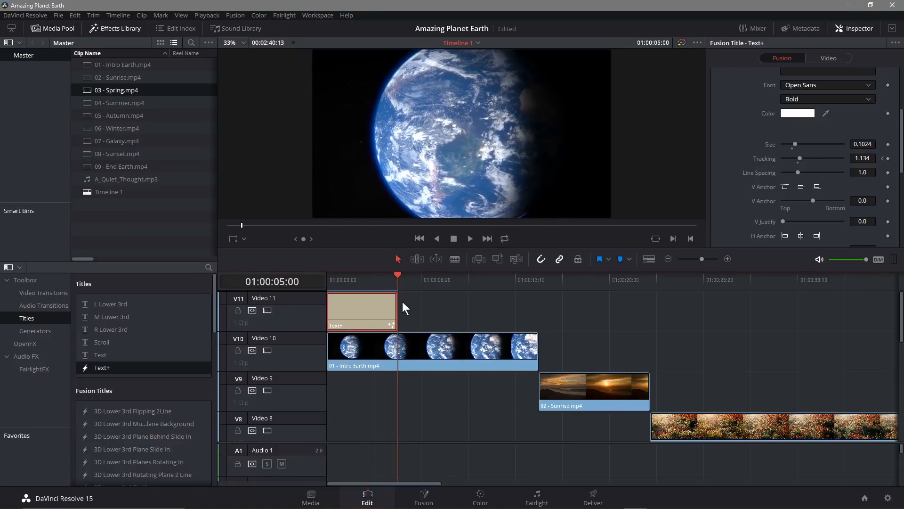
{"action": "left_click_drag", "start_coordinate": [394, 276], "coordinate": [389, 274]}
{"action": "left_click_drag", "start_coordinate": [393, 275], "coordinate": [391, 275]}
{"action": "left_click", "coordinate": [393, 309]}
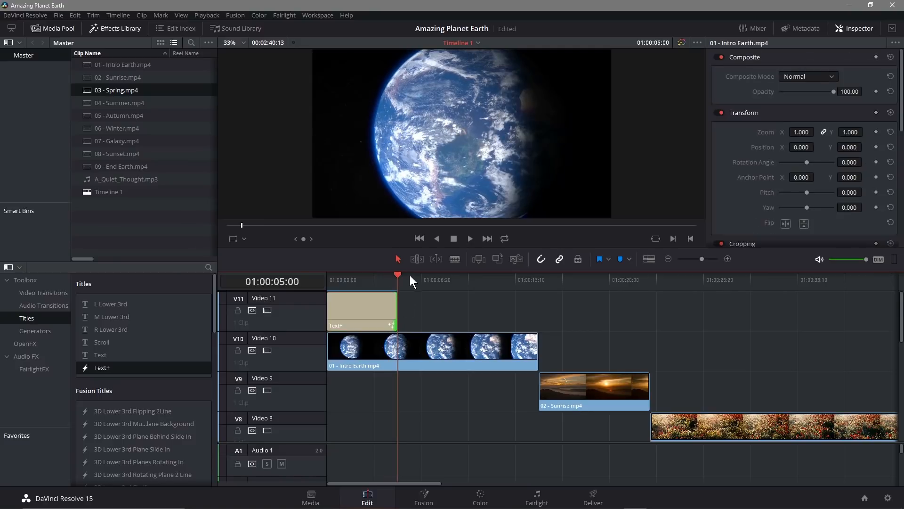
{"action": "left_click_drag", "start_coordinate": [397, 273], "coordinate": [383, 276]}
{"action": "left_click", "coordinate": [394, 306]}
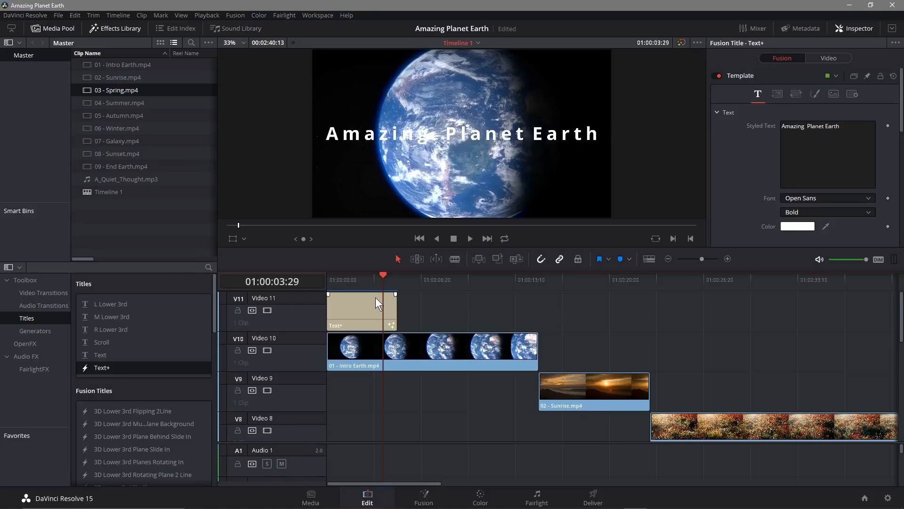
{"action": "left_click_drag", "start_coordinate": [383, 275], "coordinate": [378, 275]}
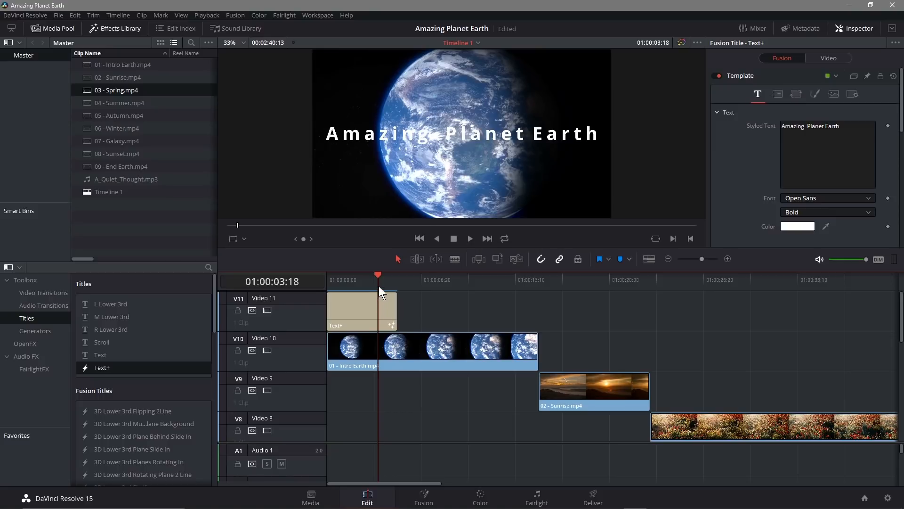
{"action": "scroll", "coordinate": [754, 165], "scroll_direction": "down", "scroll_amount": 10}
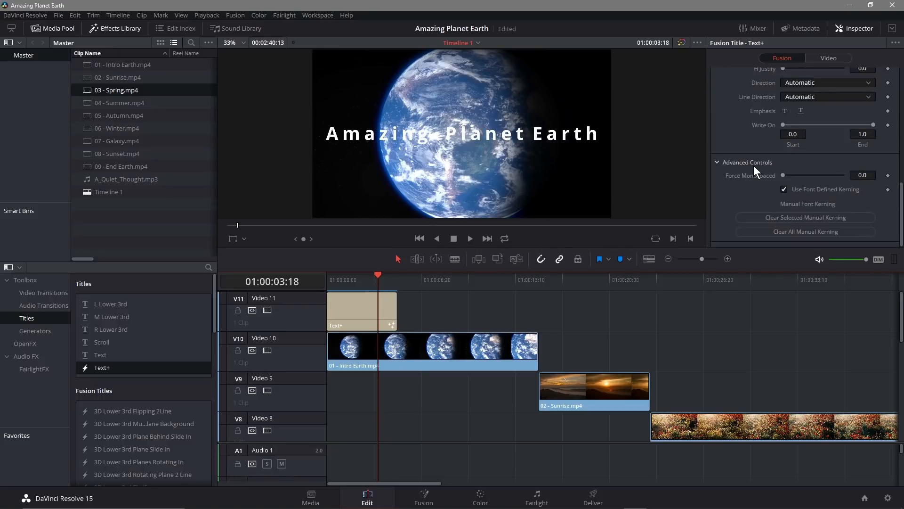
{"action": "scroll", "coordinate": [753, 166], "scroll_direction": "up", "scroll_amount": 5}
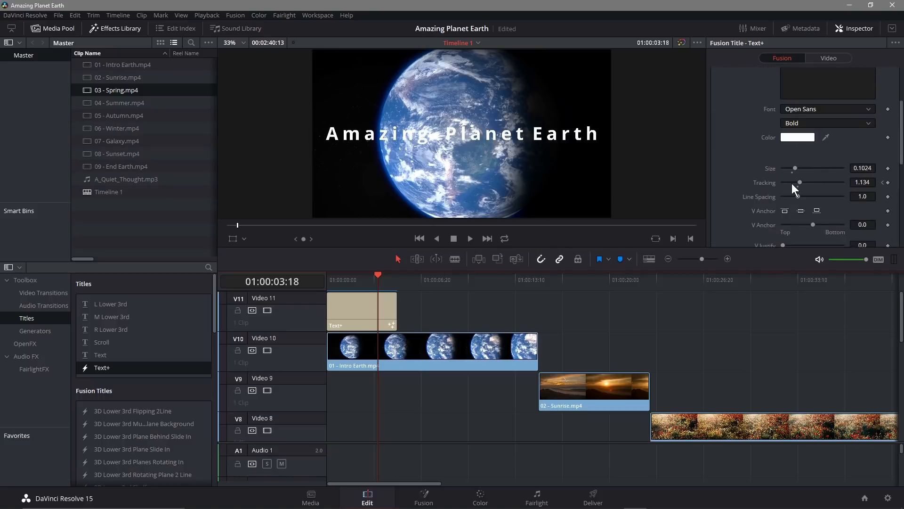
{"action": "left_click", "coordinate": [887, 183]}
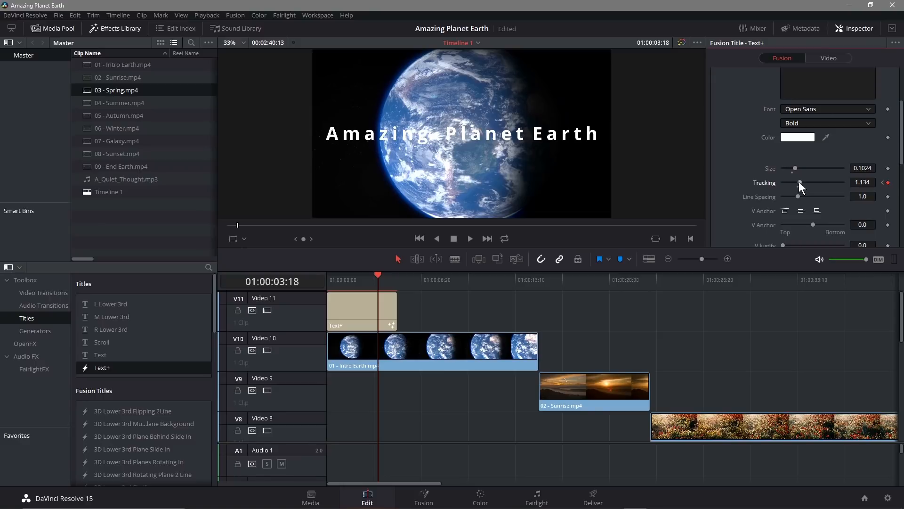
{"action": "left_click_drag", "start_coordinate": [799, 181], "coordinate": [797, 183]}
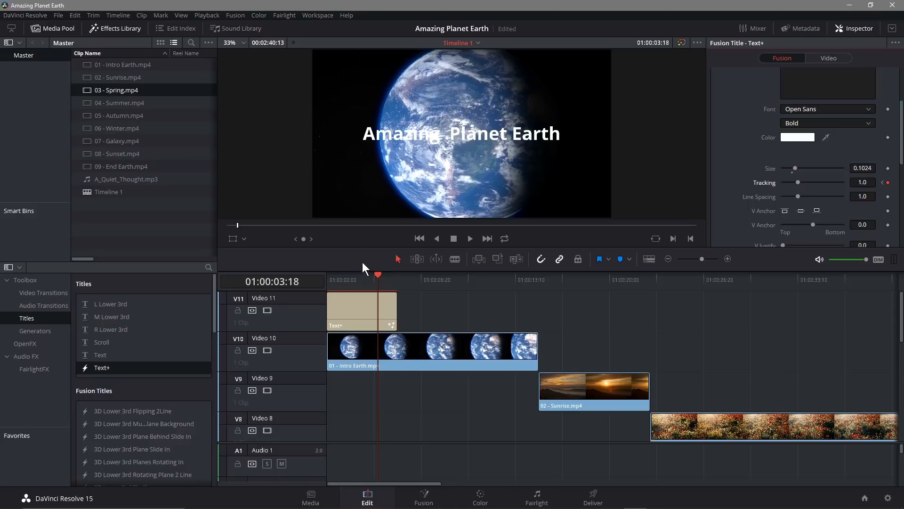
Add an Additive Dissolve to the start of the Text+ title and play the title's opening from 01:00:00:00.
{"action": "left_click_drag", "start_coordinate": [377, 275], "coordinate": [328, 286]}
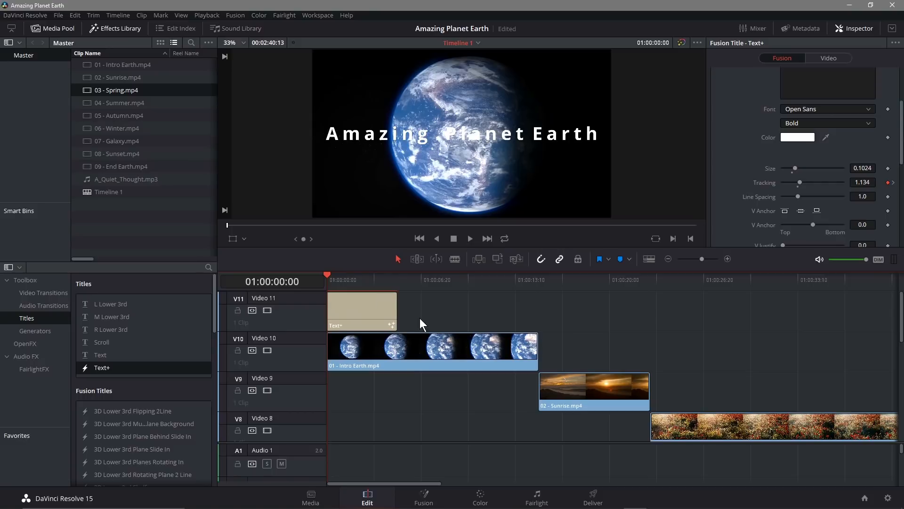
{"action": "left_click", "coordinate": [30, 293]}
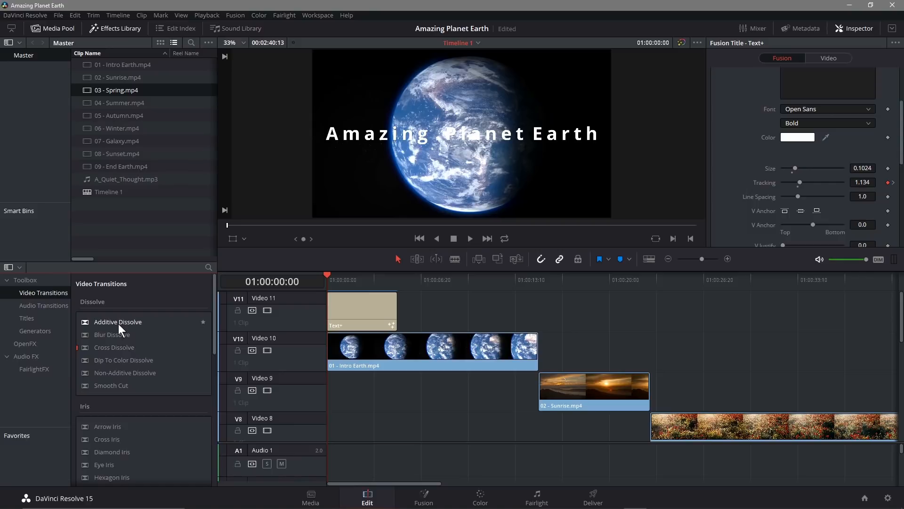
{"action": "left_click_drag", "start_coordinate": [118, 324], "coordinate": [338, 294]}
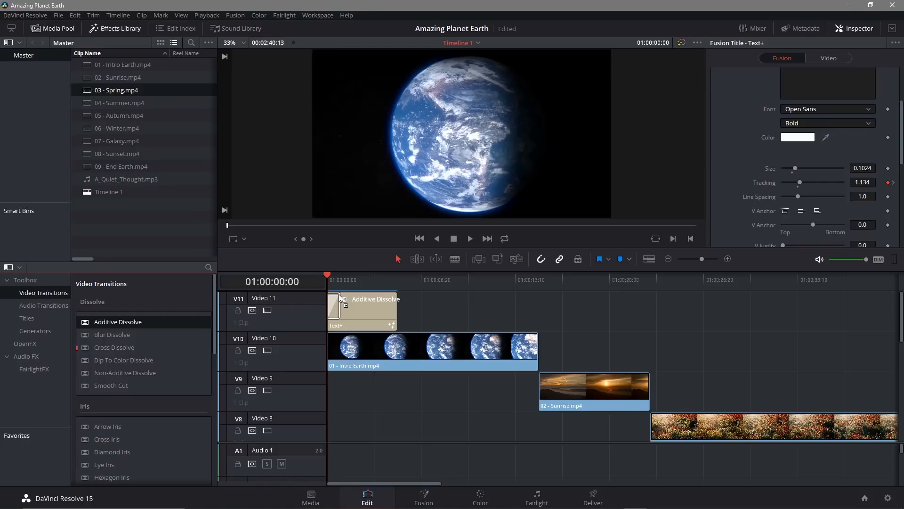
{"action": "left_click_drag", "start_coordinate": [338, 294], "coordinate": [338, 294]}
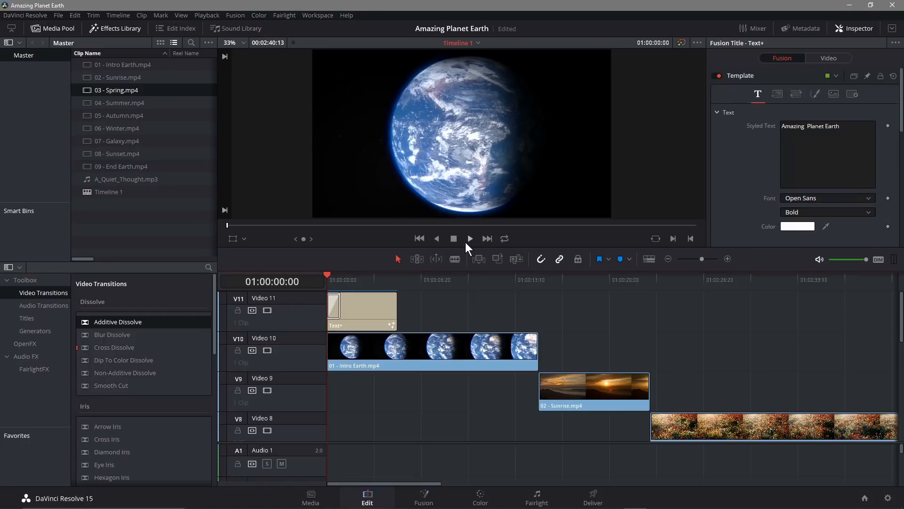
{"action": "left_click", "coordinate": [468, 239]}
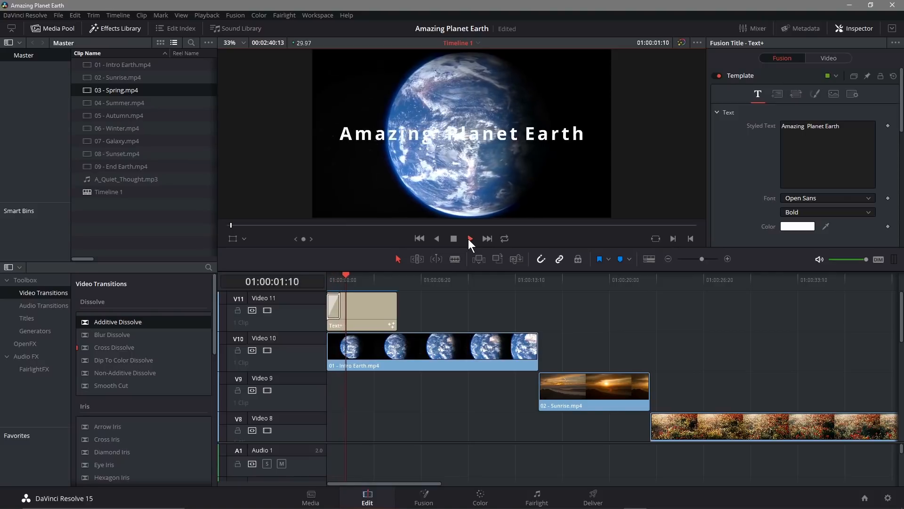
{"action": "left_click", "coordinate": [453, 238]}
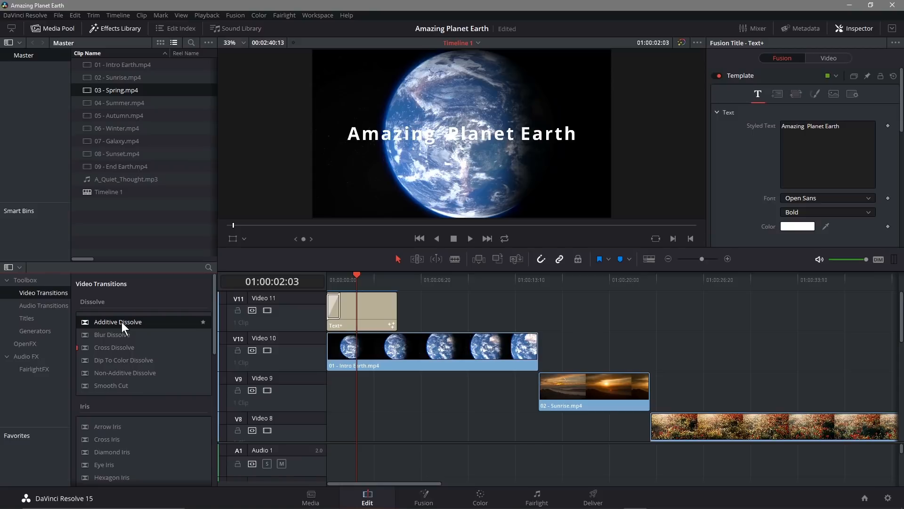
Add an Additive Dissolve to the end of the Text+ title and play the whole title from the timeline's start.
{"action": "left_click_drag", "start_coordinate": [122, 324], "coordinate": [305, 306]}
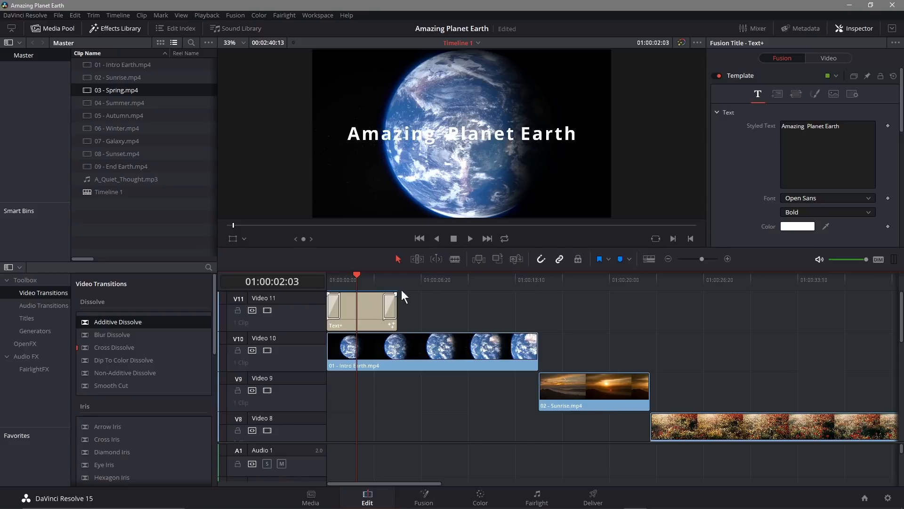
{"action": "key", "text": "j"}
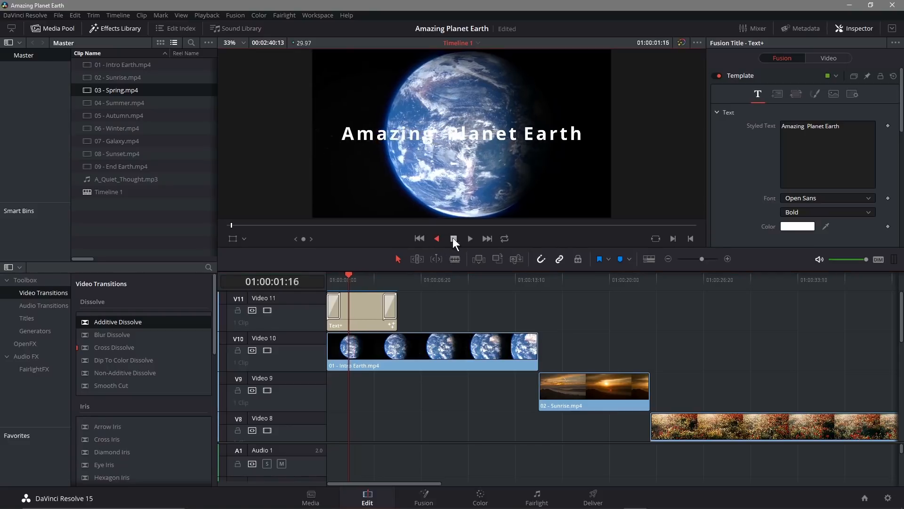
{"action": "left_click", "coordinate": [419, 238]}
{"action": "left_click", "coordinate": [469, 238]}
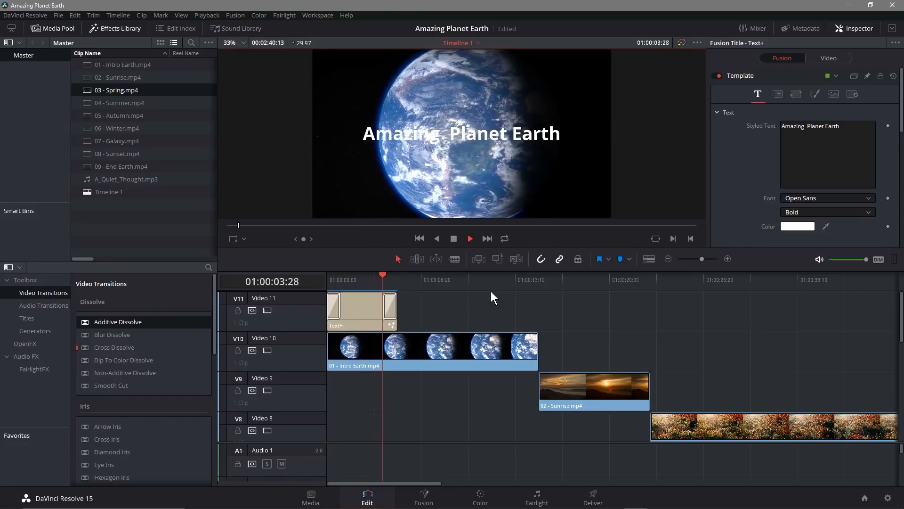
{"action": "left_click", "coordinate": [454, 239]}
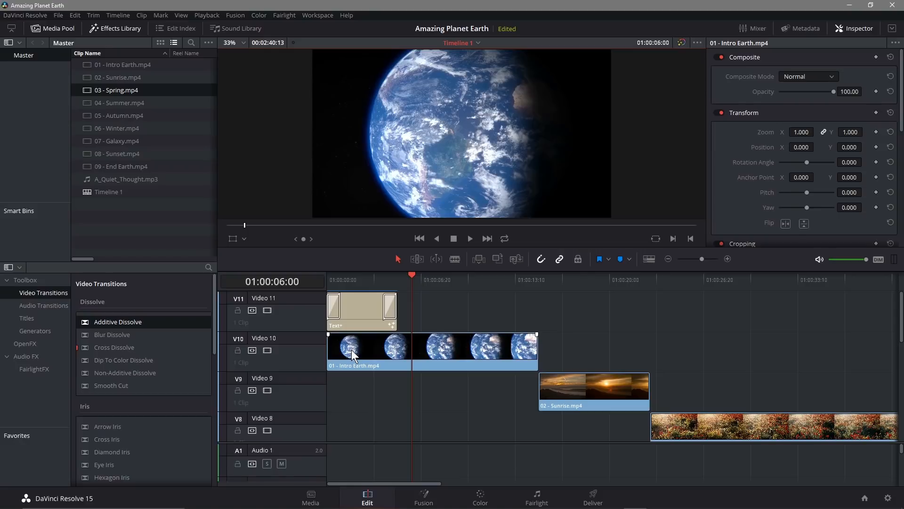
Save the project and move the Text+ title on Video 11 to roughly the middle of the 01 - Intro Earth.mp4 clip.
{"action": "left_click", "coordinate": [60, 13]}
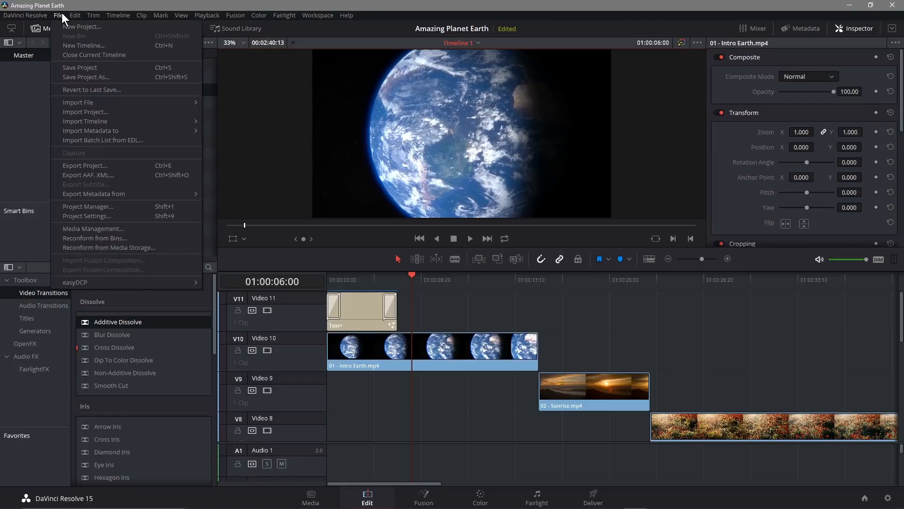
{"action": "left_click", "coordinate": [70, 64]}
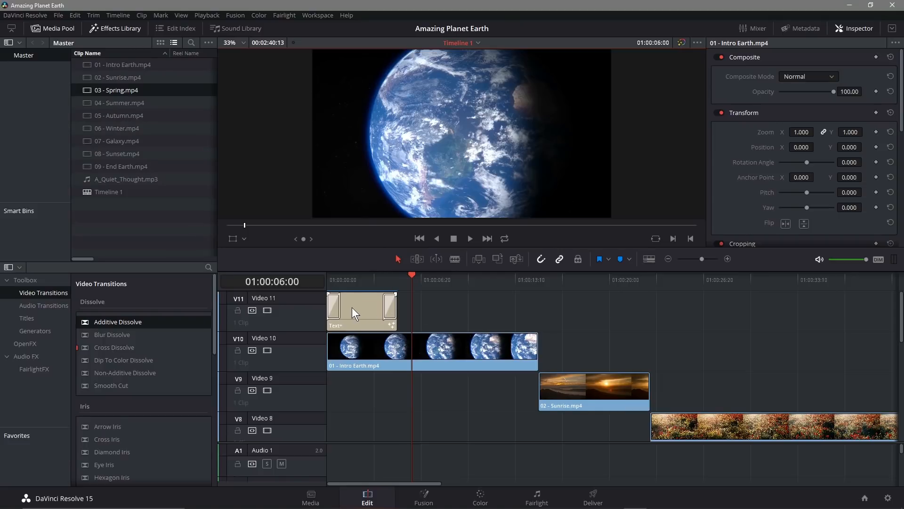
{"action": "left_click_drag", "start_coordinate": [411, 275], "coordinate": [317, 273]}
{"action": "left_click_drag", "start_coordinate": [354, 272], "coordinate": [441, 272]}
{"action": "left_click_drag", "start_coordinate": [364, 309], "coordinate": [423, 310]}
Add an Additive Dissolve to the start of 01 - Intro Earth.mp4 on Video 10 and save the project.
{"action": "left_click_drag", "start_coordinate": [442, 274], "coordinate": [338, 280]}
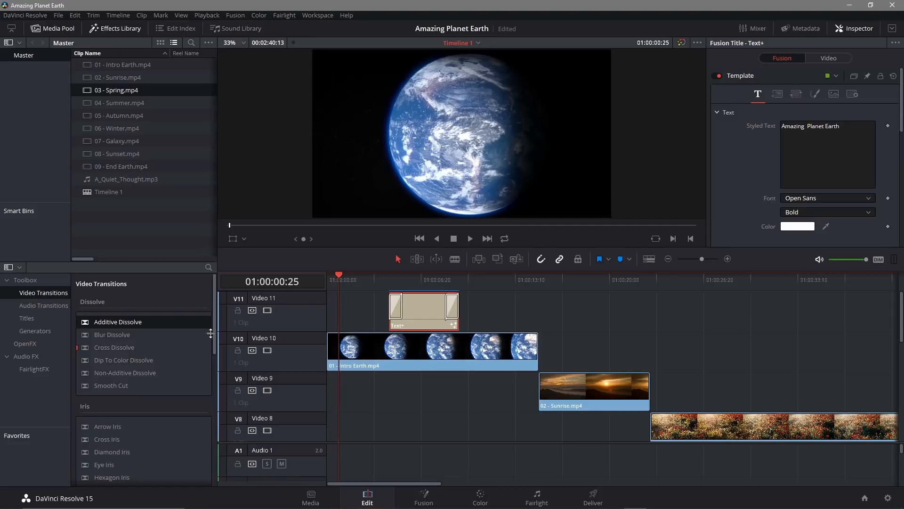
{"action": "left_click_drag", "start_coordinate": [103, 321], "coordinate": [338, 332]}
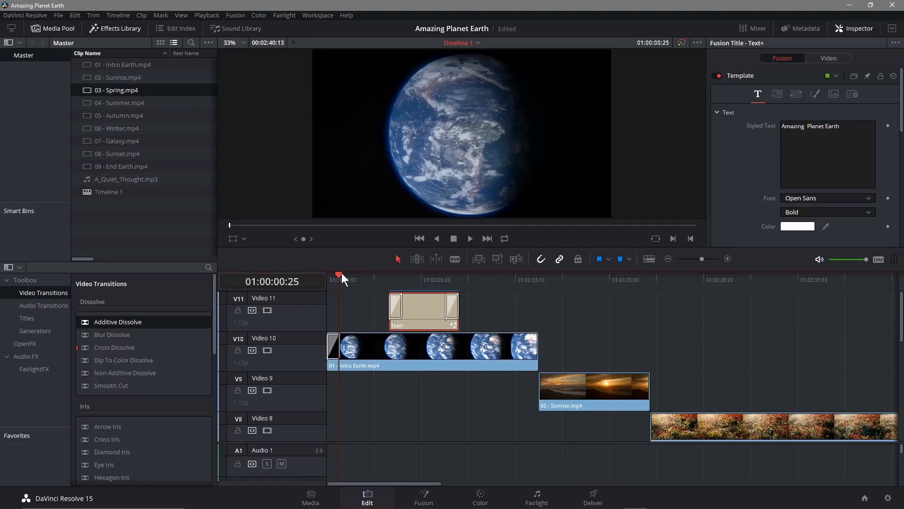
{"action": "left_click_drag", "start_coordinate": [342, 274], "coordinate": [325, 274]}
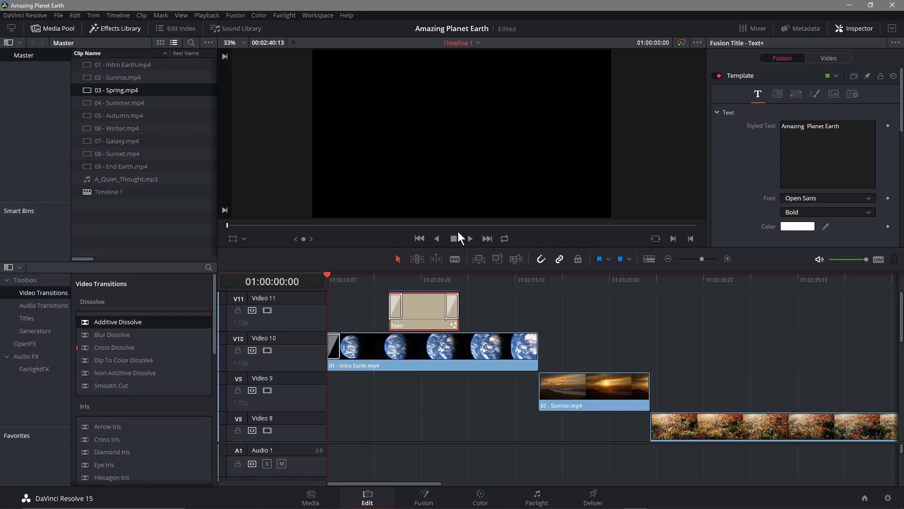
{"action": "left_click", "coordinate": [58, 16]}
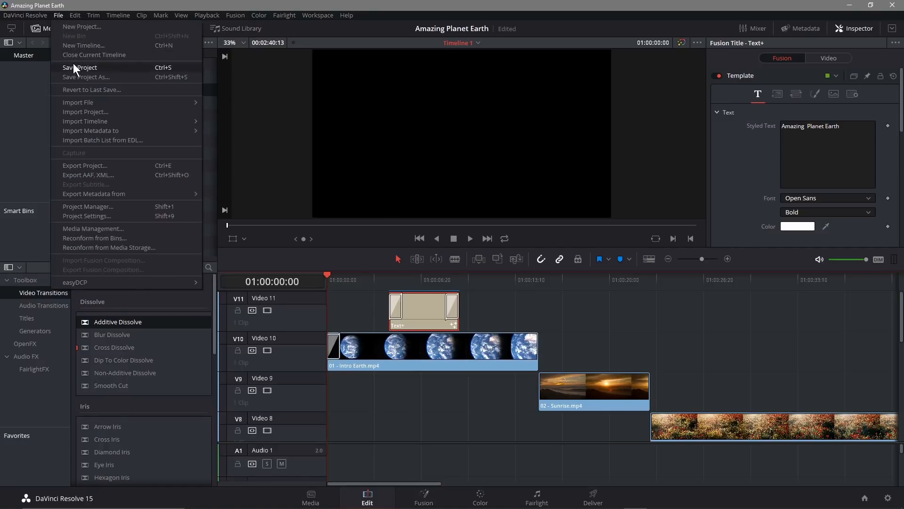
{"action": "left_click", "coordinate": [73, 68]}
Play the opening through to the Sunrise clip, and add a Cross Dissolve to the end of 01 - Intro Earth.mp4.
{"action": "left_click", "coordinate": [467, 236]}
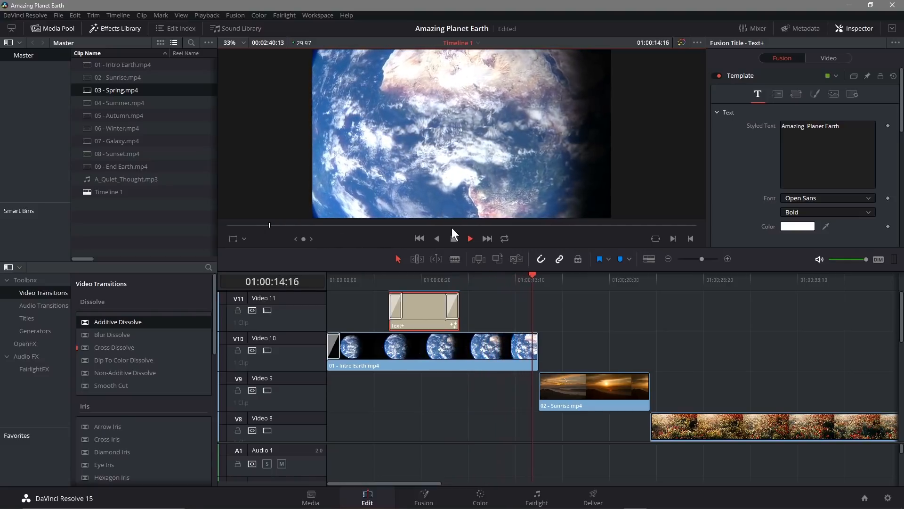
{"action": "left_click", "coordinate": [456, 236]}
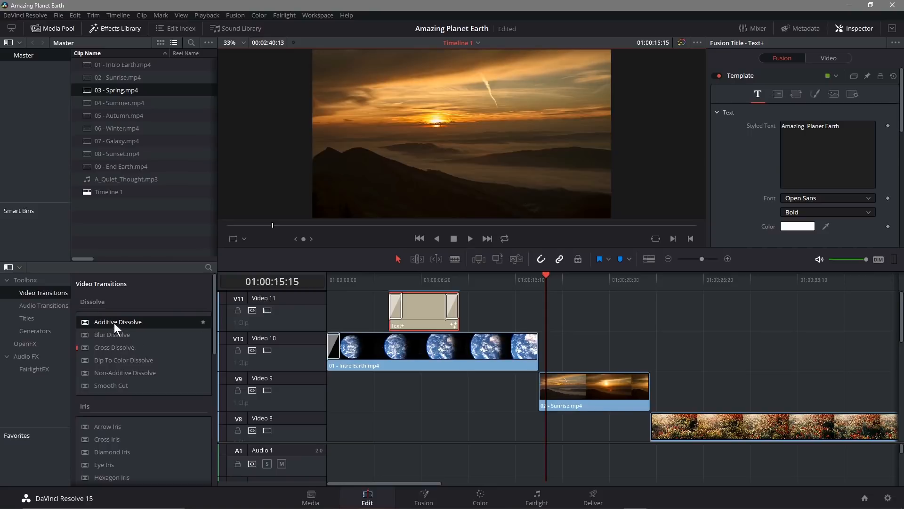
{"action": "left_click", "coordinate": [101, 321]}
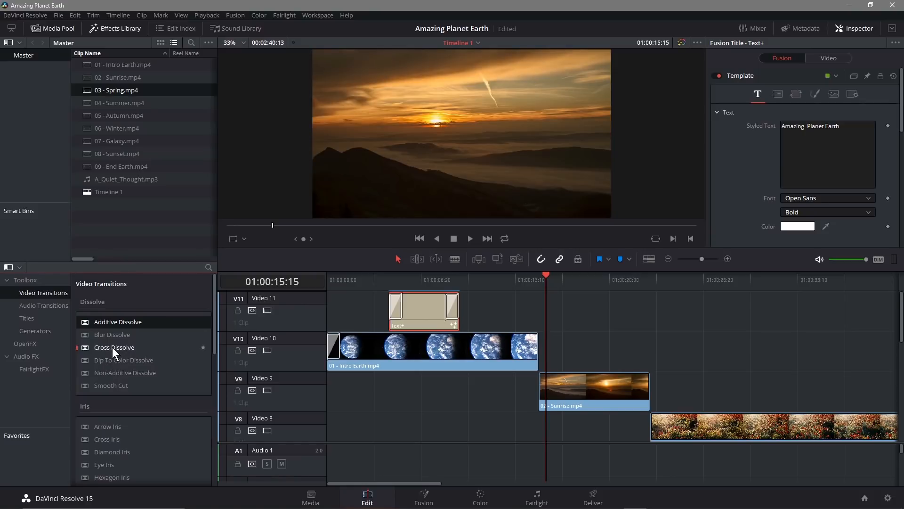
{"action": "left_click_drag", "start_coordinate": [108, 346], "coordinate": [529, 337]}
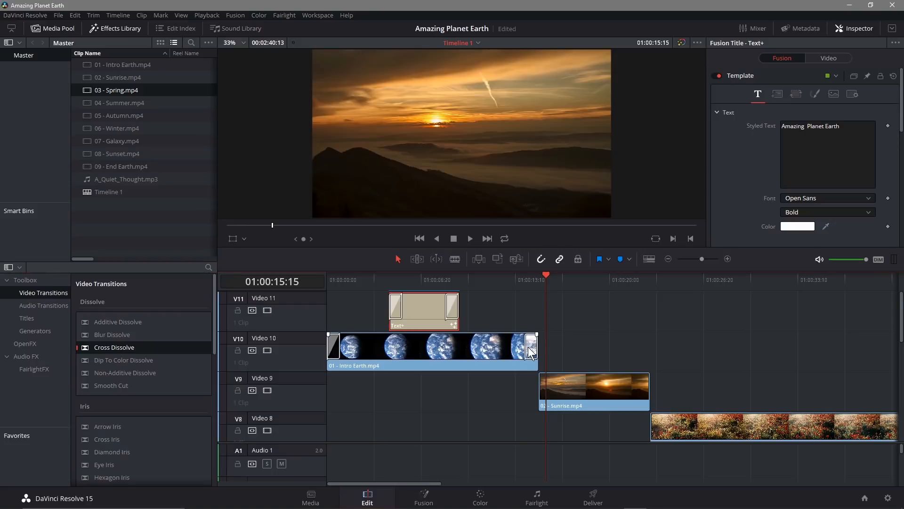
Move 02 - Sunrise.mp4 on Video 9 to start at 01:00:14:00, overlapping the Cross Dissolve, and play the transition.
{"action": "left_click", "coordinate": [559, 381]}
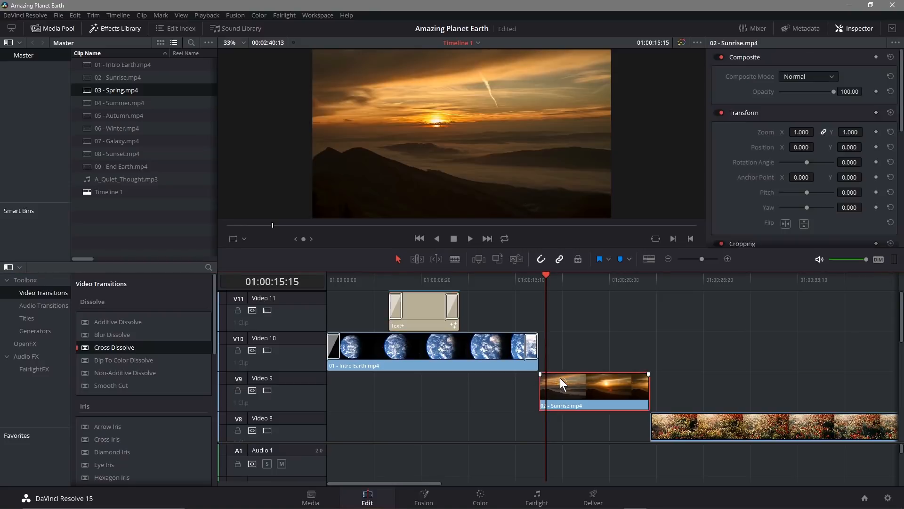
{"action": "left_click_drag", "start_coordinate": [561, 378], "coordinate": [580, 379]}
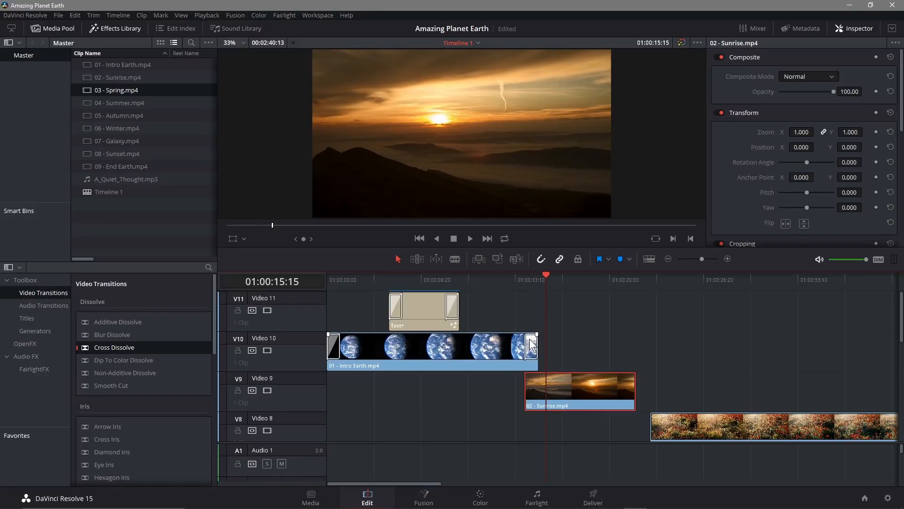
{"action": "left_click_drag", "start_coordinate": [549, 276], "coordinate": [531, 274]}
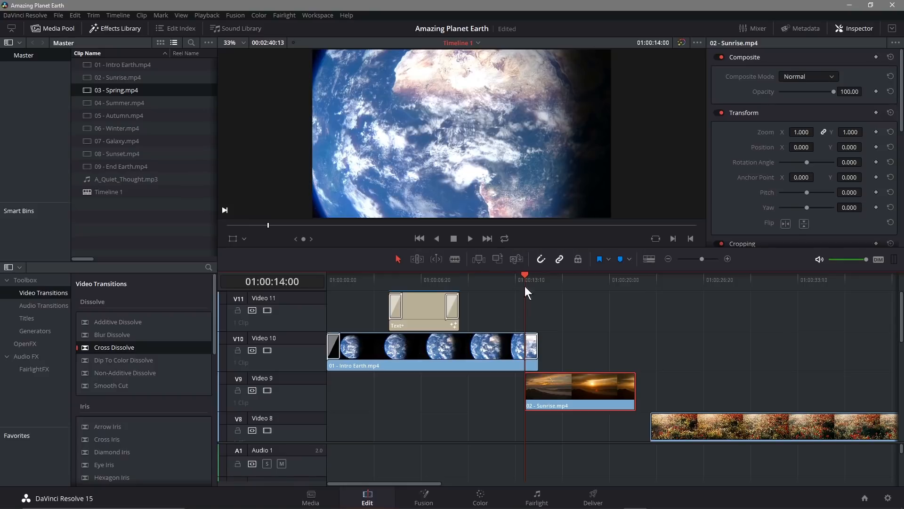
{"action": "left_click_drag", "start_coordinate": [524, 273], "coordinate": [516, 273]}
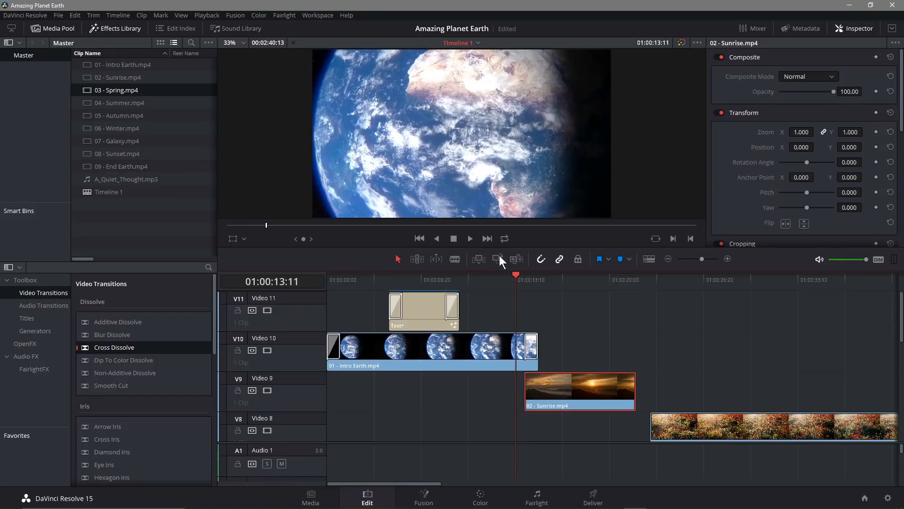
{"action": "left_click", "coordinate": [469, 237]}
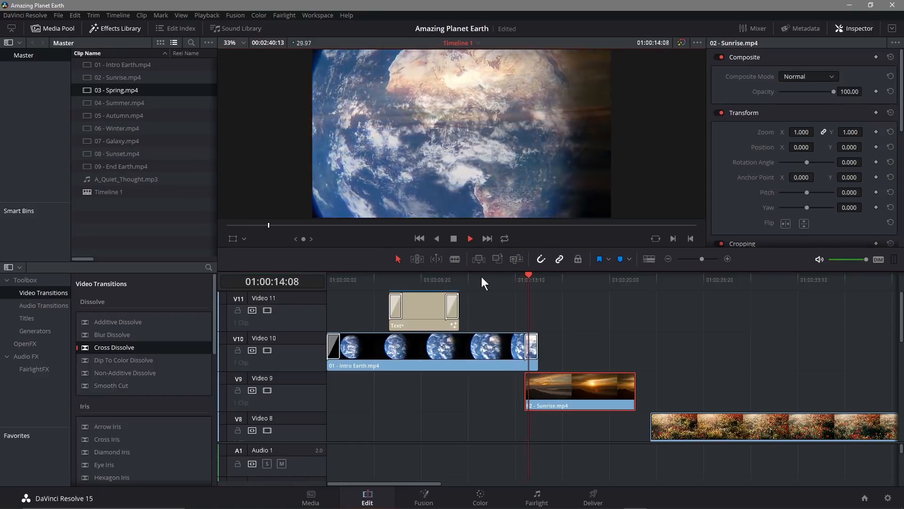
{"action": "left_click", "coordinate": [453, 238]}
{"action": "left_click", "coordinate": [470, 237]}
{"action": "left_click", "coordinate": [454, 237]}
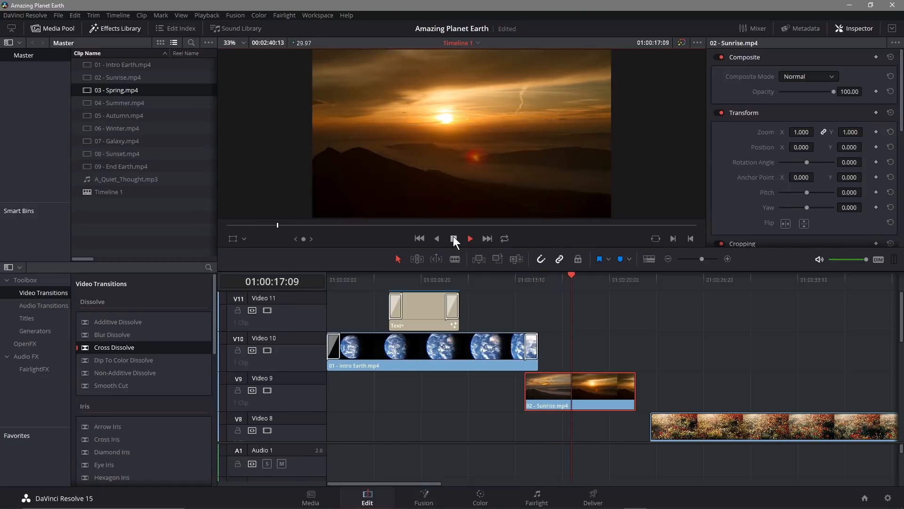
{"action": "left_click", "coordinate": [523, 278]}
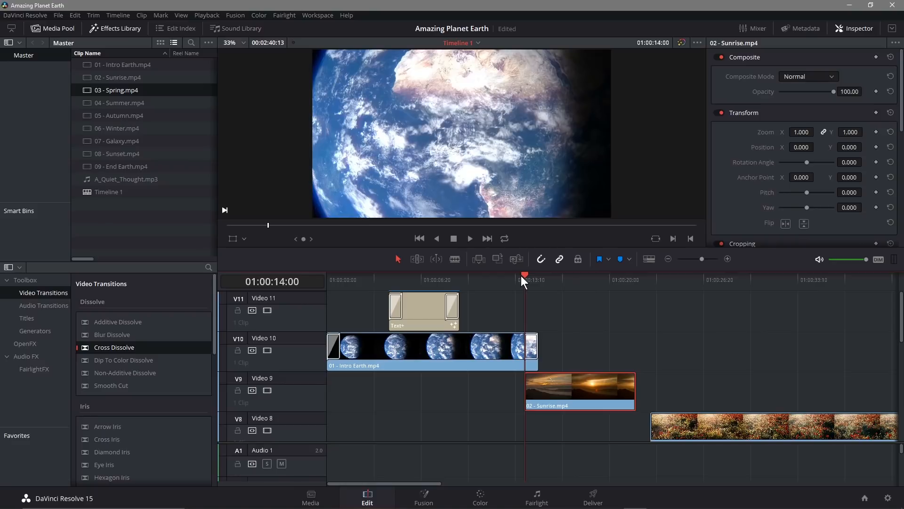
Play the Cross Dissolve from 01 - Intro Earth.mp4 into 02 - Sunrise.mp4, return to just before it, and save the project.
{"action": "left_click", "coordinate": [470, 238]}
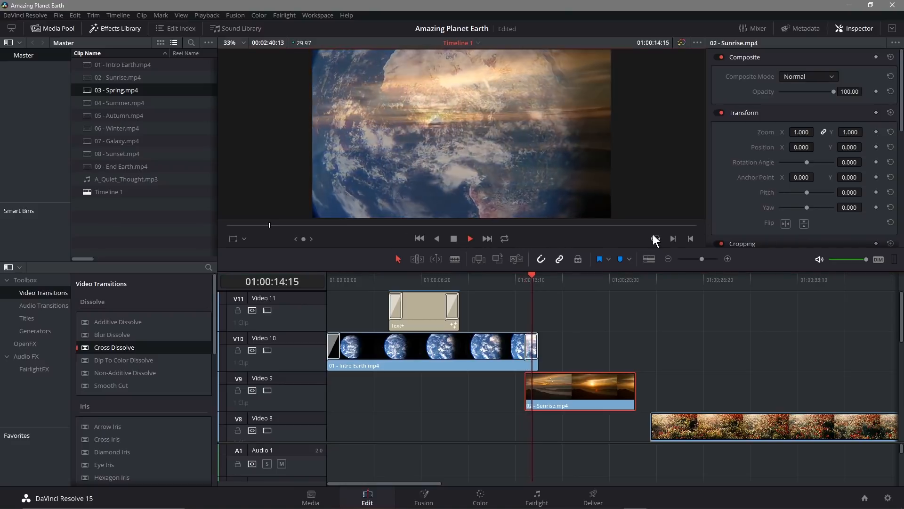
{"action": "left_click", "coordinate": [454, 238]}
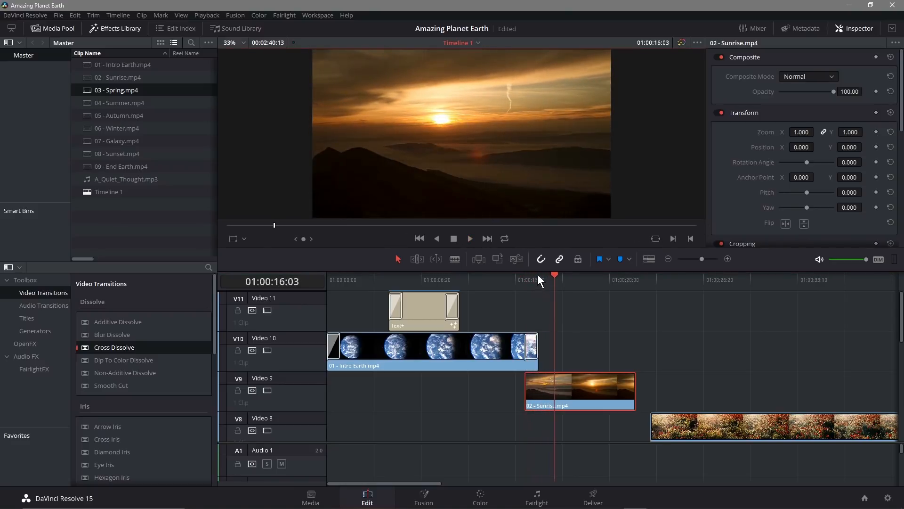
{"action": "left_click", "coordinate": [524, 277]}
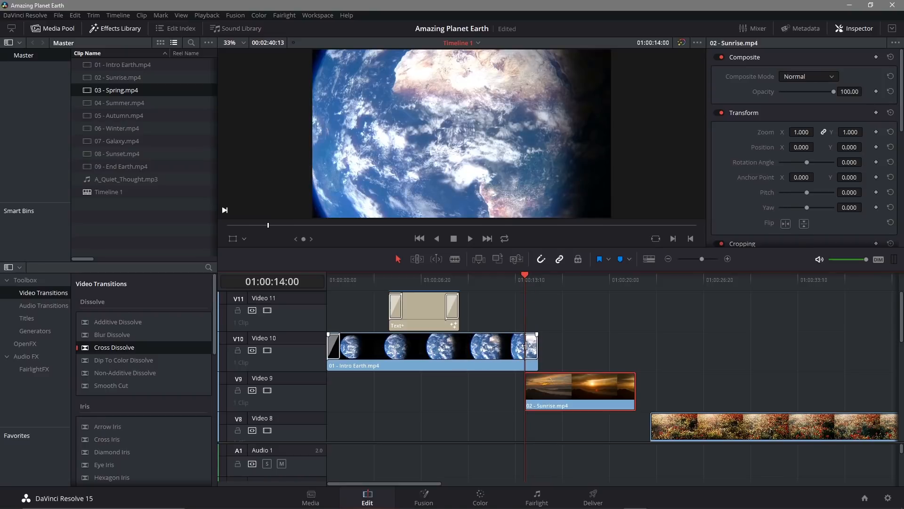
{"action": "left_click_drag", "start_coordinate": [524, 278], "coordinate": [509, 275]}
{"action": "left_click", "coordinate": [62, 15]}
{"action": "left_click", "coordinate": [70, 64]}
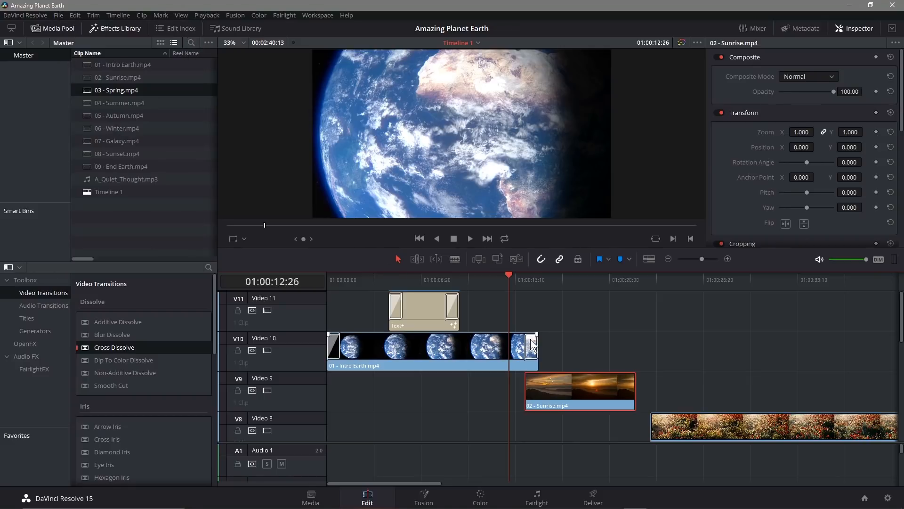
Select the Cross Dissolve at the end of 01 - Intro Earth.mp4 and set its duration to 31 frames.
{"action": "left_click", "coordinate": [529, 351]}
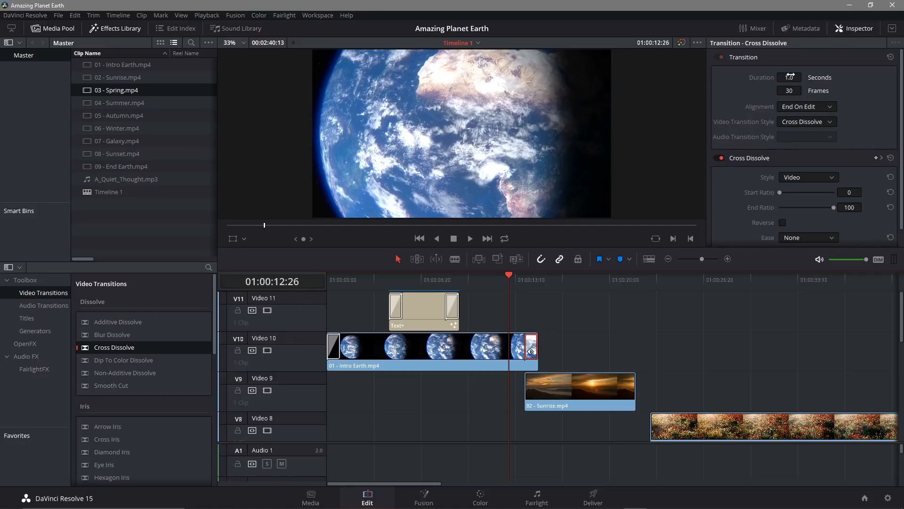
{"action": "left_click_drag", "start_coordinate": [790, 74], "coordinate": [805, 78]}
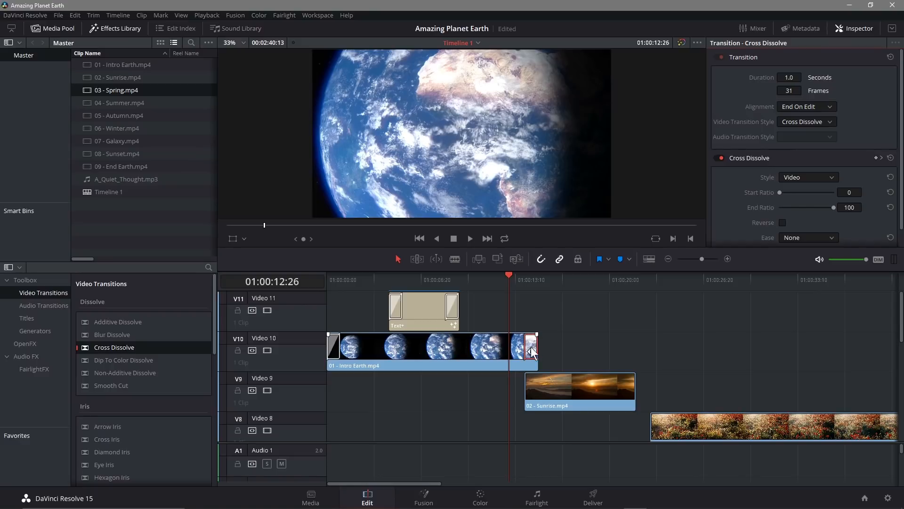
{"action": "scroll", "coordinate": [751, 188], "scroll_direction": "down", "scroll_amount": 1}
{"action": "scroll", "coordinate": [751, 189], "scroll_direction": "up", "scroll_amount": 1}
Replace the Cross Dissolve at the end of 01 - Intro Earth.mp4 with a Dip To Color Dissolve and play the transition.
{"action": "right_click", "coordinate": [532, 349]}
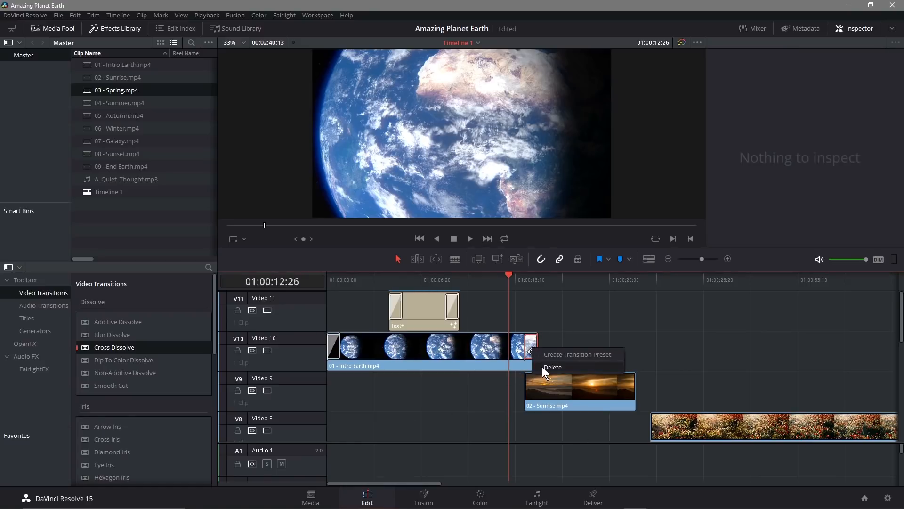
{"action": "left_click", "coordinate": [543, 369]}
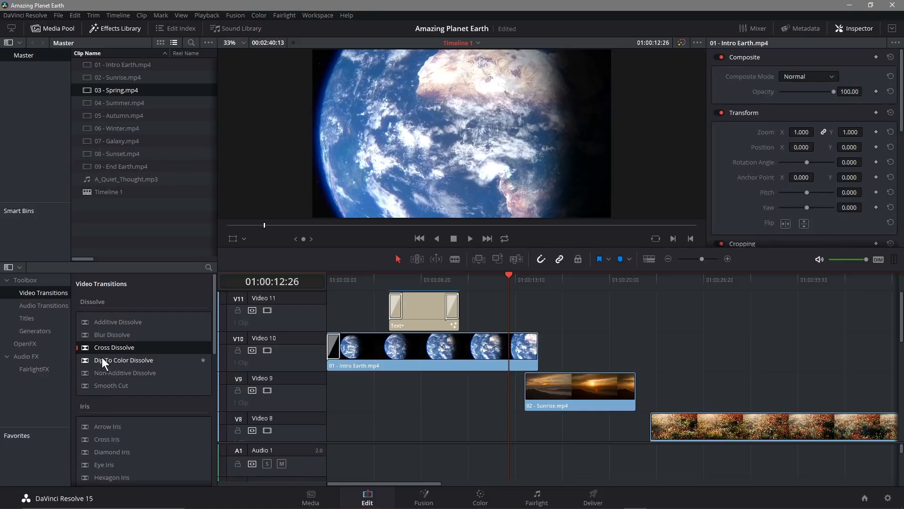
{"action": "left_click_drag", "start_coordinate": [131, 358], "coordinate": [531, 346]}
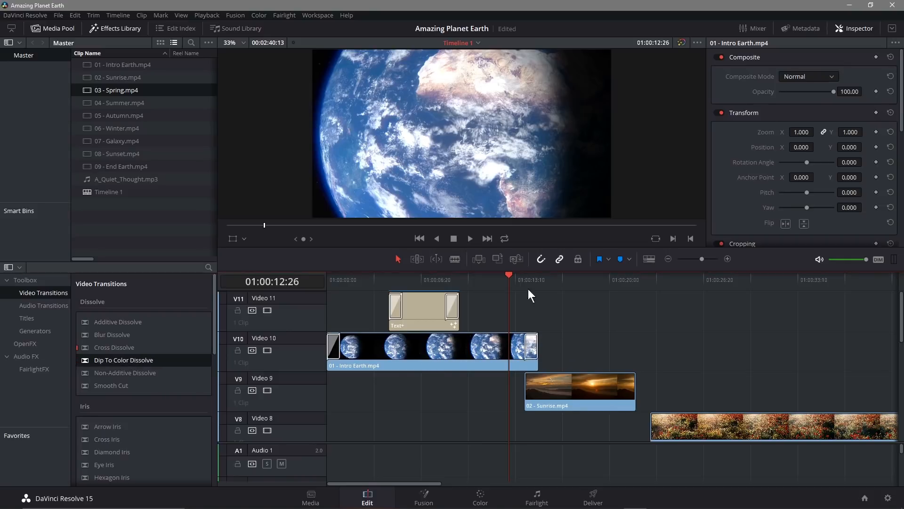
{"action": "left_click", "coordinate": [469, 237]}
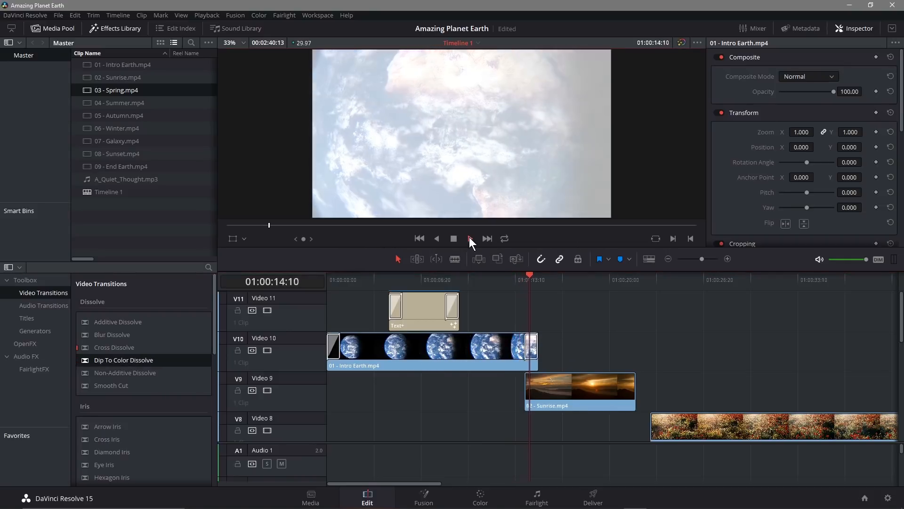
{"action": "left_click", "coordinate": [452, 237]}
Set the Dip To Color Dissolve's color to cyan (#00ffff) and play the transition from 01:00:14:00.
{"action": "left_click", "coordinate": [531, 350]}
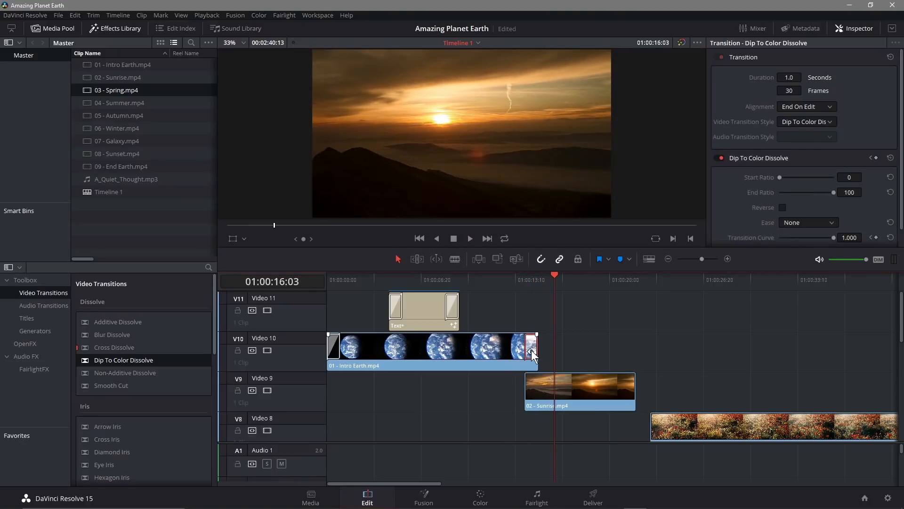
{"action": "left_click_drag", "start_coordinate": [555, 274], "coordinate": [540, 275]}
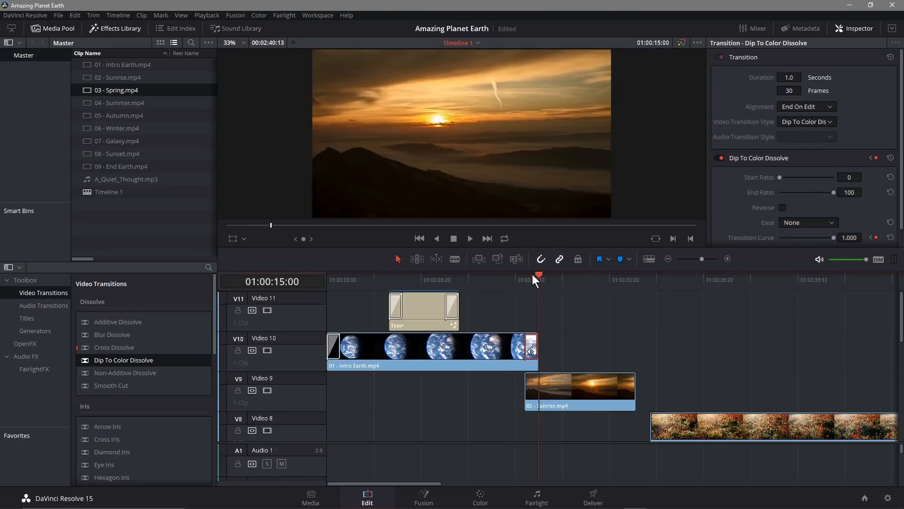
{"action": "left_click", "coordinate": [529, 275]}
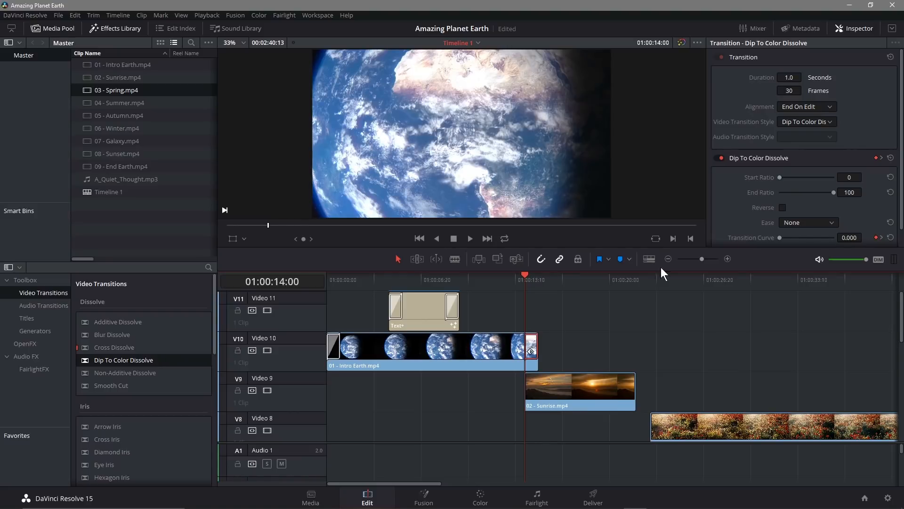
{"action": "scroll", "coordinate": [797, 198], "scroll_direction": "down", "scroll_amount": 1}
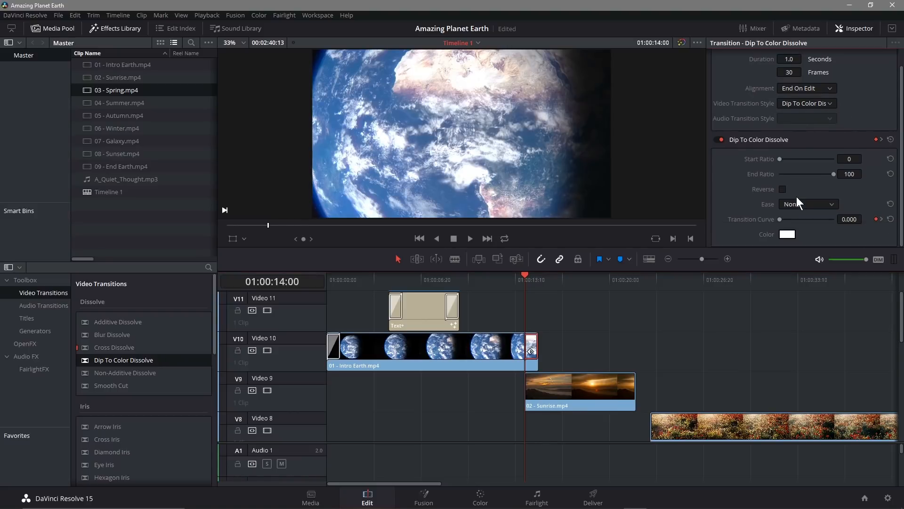
{"action": "left_click", "coordinate": [785, 234]}
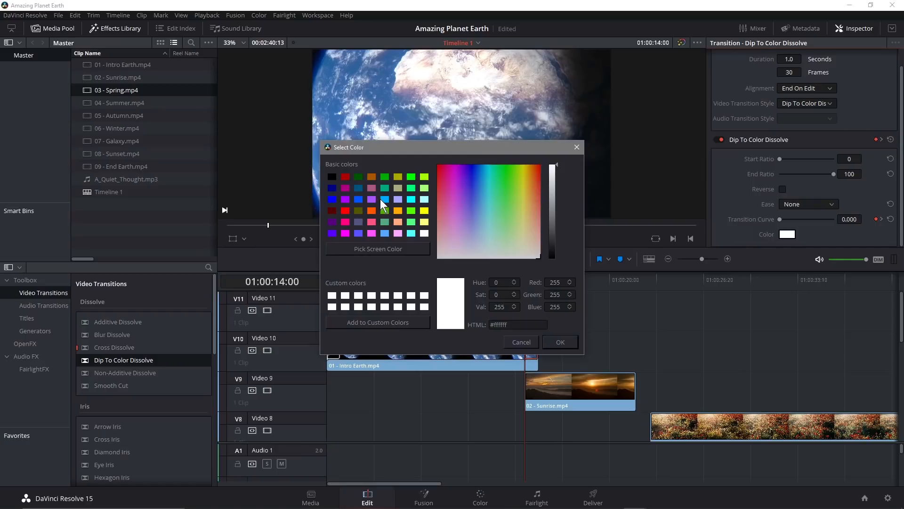
{"action": "left_click", "coordinate": [410, 199]}
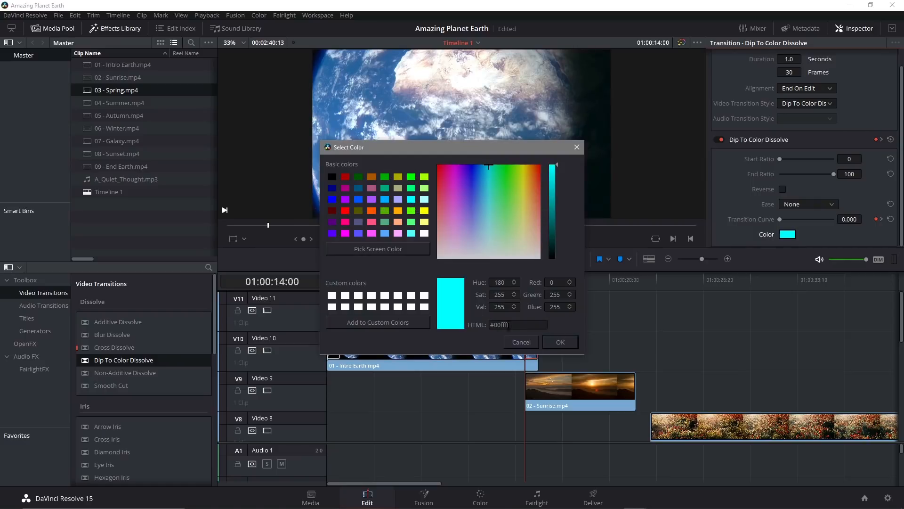
{"action": "left_click", "coordinate": [558, 342]}
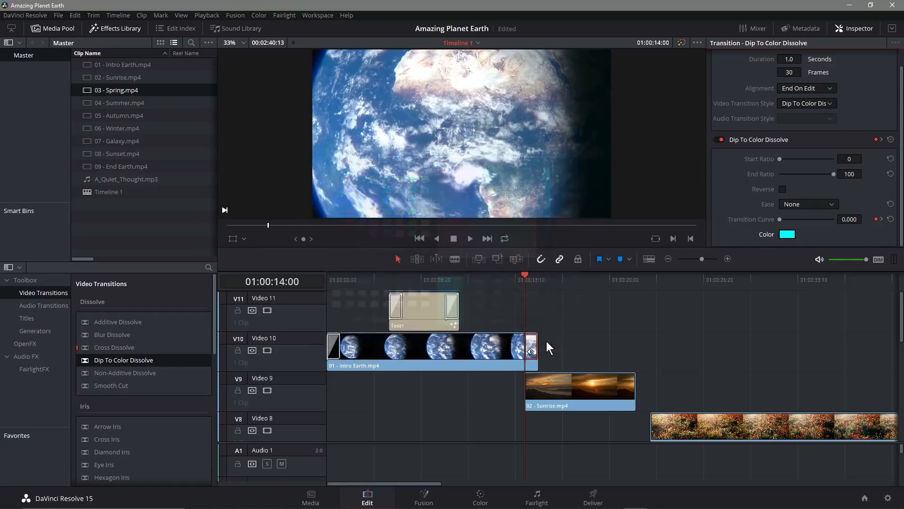
{"action": "left_click", "coordinate": [468, 239]}
{"action": "left_click", "coordinate": [454, 239]}
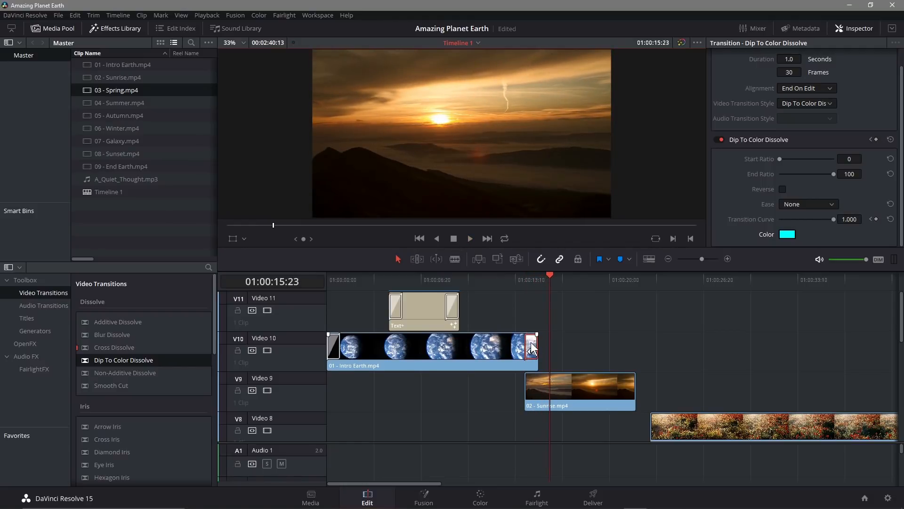
Delete the Dip To Color Dissolve and add a Cross Dissolve to the end of 01 - Intro Earth.mp4.
{"action": "key", "text": "Delete"}
{"action": "left_click", "coordinate": [546, 374]}
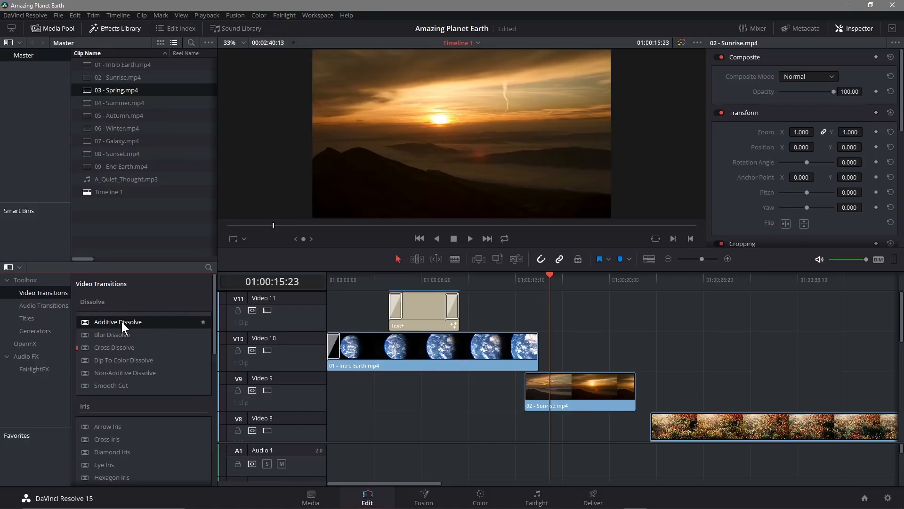
{"action": "left_click", "coordinate": [108, 347]}
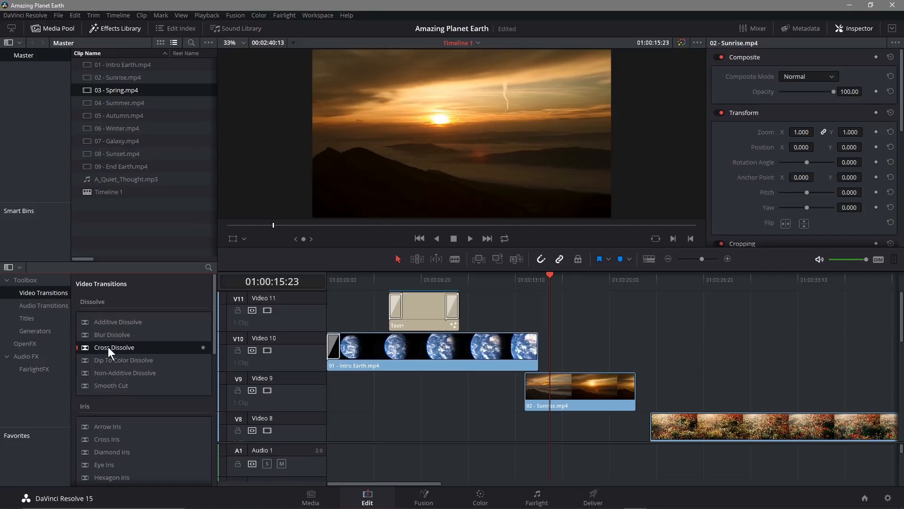
{"action": "left_click_drag", "start_coordinate": [109, 346], "coordinate": [529, 349]}
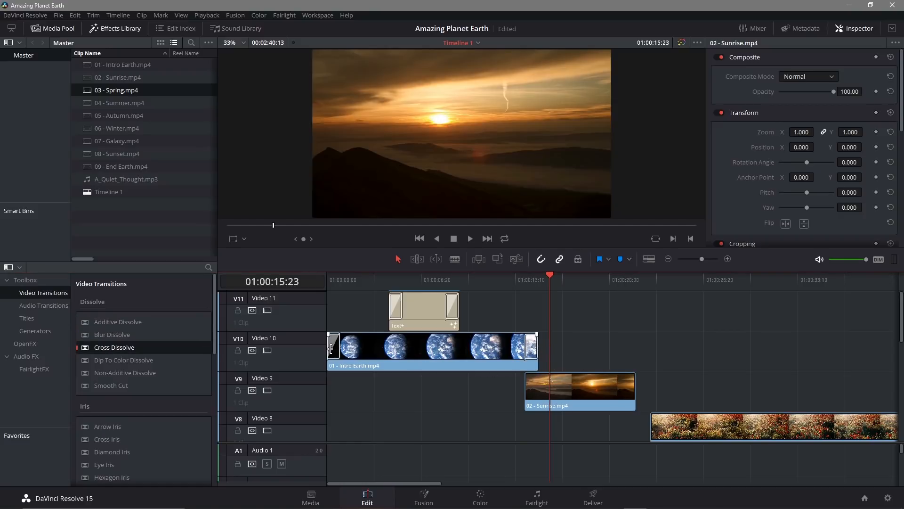
Return to the start of the timeline and examine the settings of the end Cross Dissolve and of 01 - Intro Earth.mp4.
{"action": "left_click", "coordinate": [332, 347]}
{"action": "left_click_drag", "start_coordinate": [550, 273], "coordinate": [306, 284]}
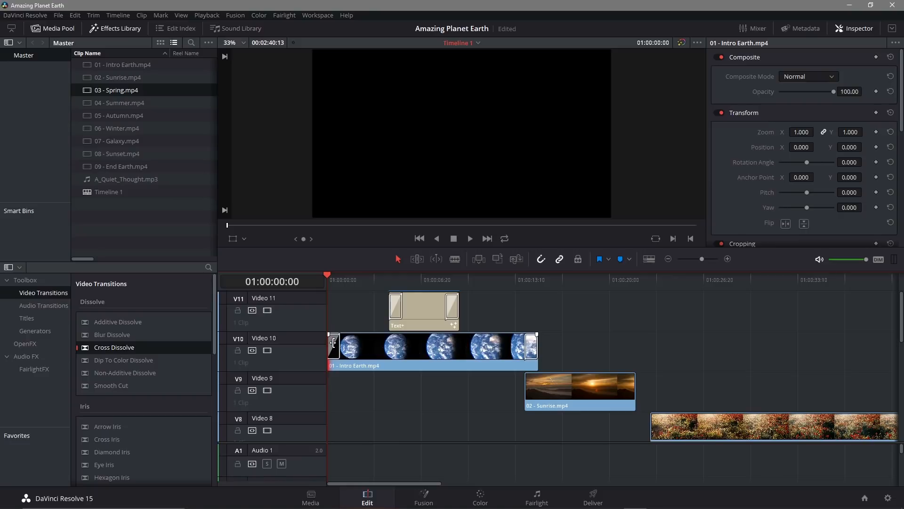
{"action": "left_click", "coordinate": [529, 348]}
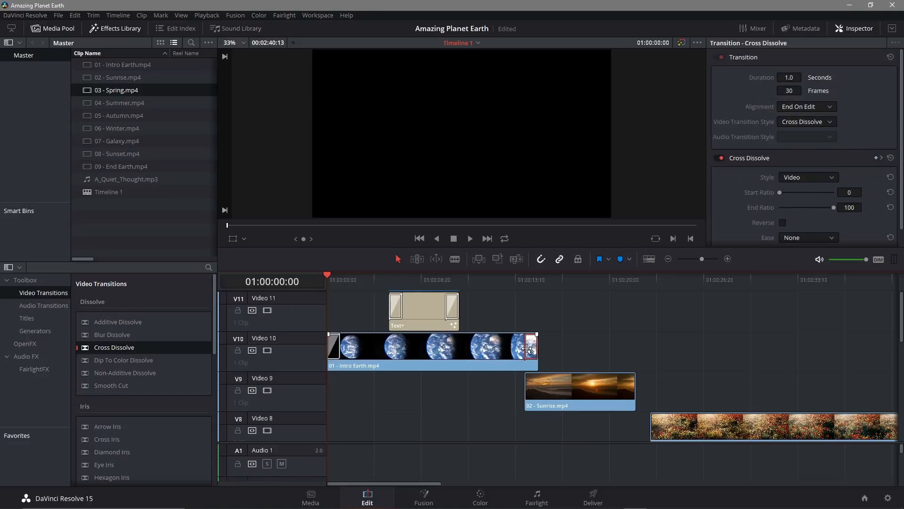
{"action": "left_click", "coordinate": [329, 349]}
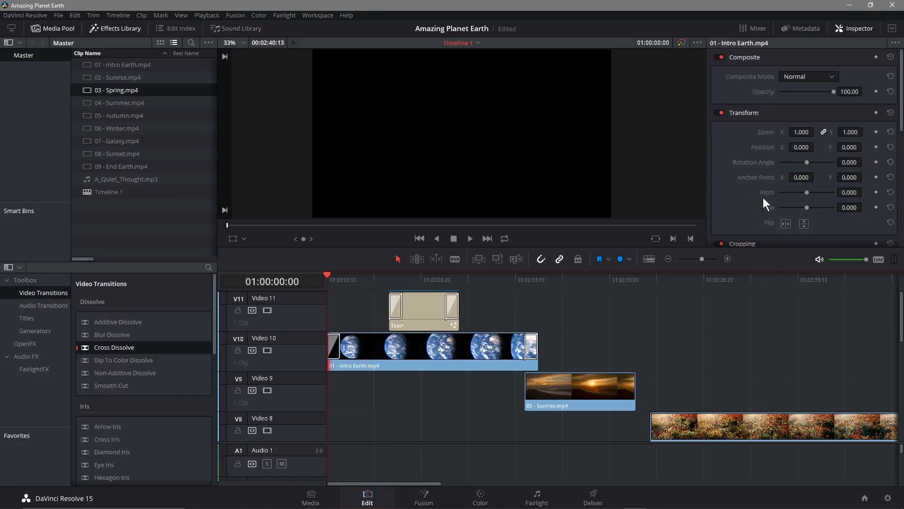
{"action": "scroll", "coordinate": [763, 200], "scroll_direction": "down", "scroll_amount": 4}
{"action": "scroll", "coordinate": [763, 200], "scroll_direction": "down", "scroll_amount": 3}
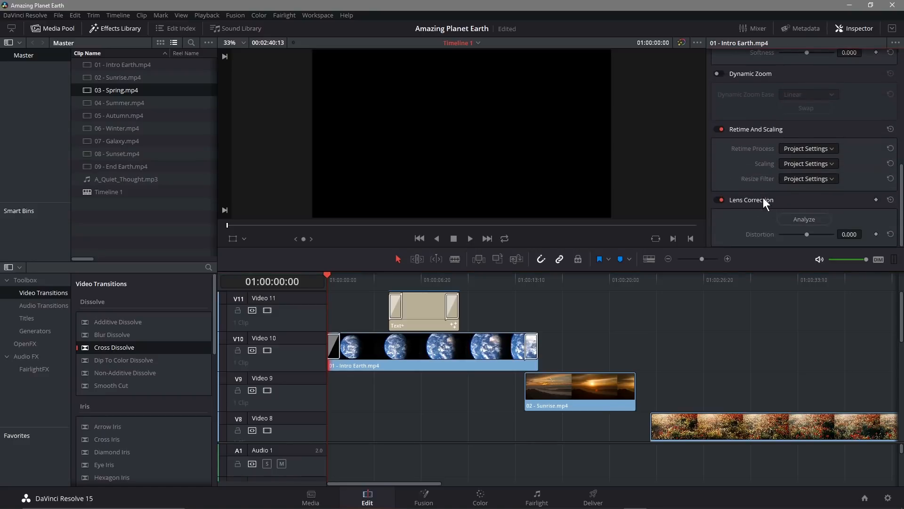
{"action": "scroll", "coordinate": [763, 197], "scroll_direction": "up", "scroll_amount": 5}
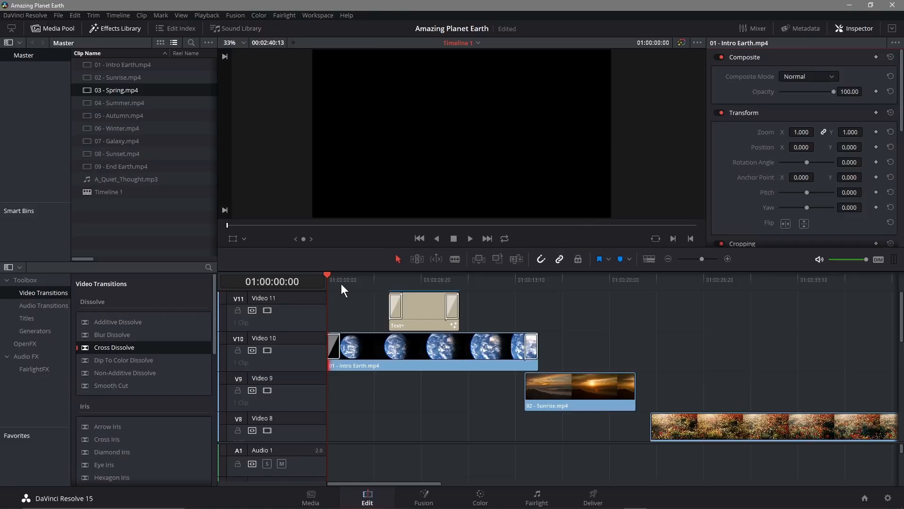
Play the Cross Dissolve into 02 - Sunrise.mp4 from 01:00:14:00.
{"action": "left_click_drag", "start_coordinate": [328, 274], "coordinate": [525, 273]}
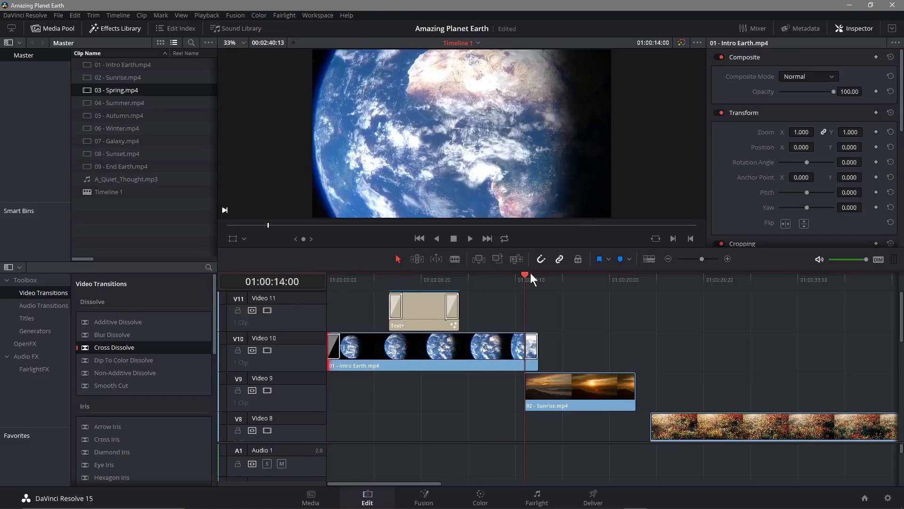
{"action": "left_click", "coordinate": [471, 239]}
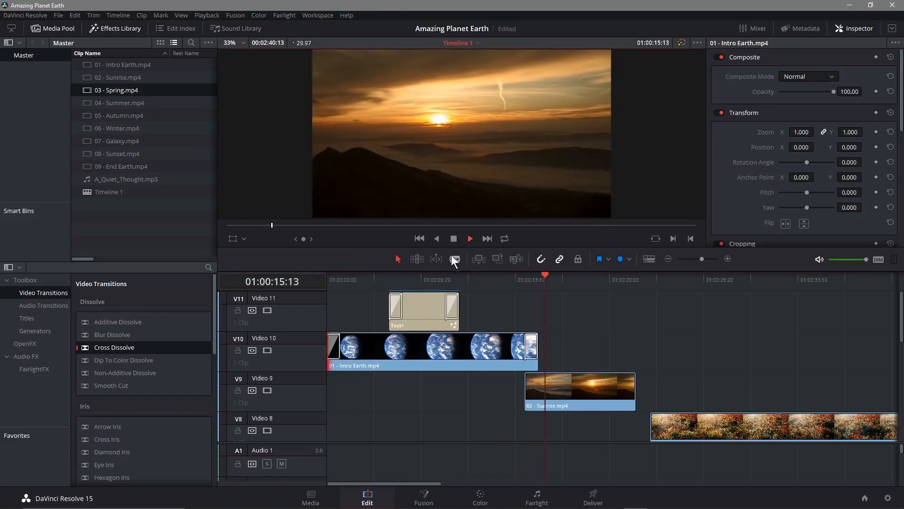
{"action": "left_click", "coordinate": [454, 239]}
Select 03 - Spring.mp4 on Video 8 and place the playhead at the clip's start, 01:00:22:27.
{"action": "left_click", "coordinate": [713, 425]}
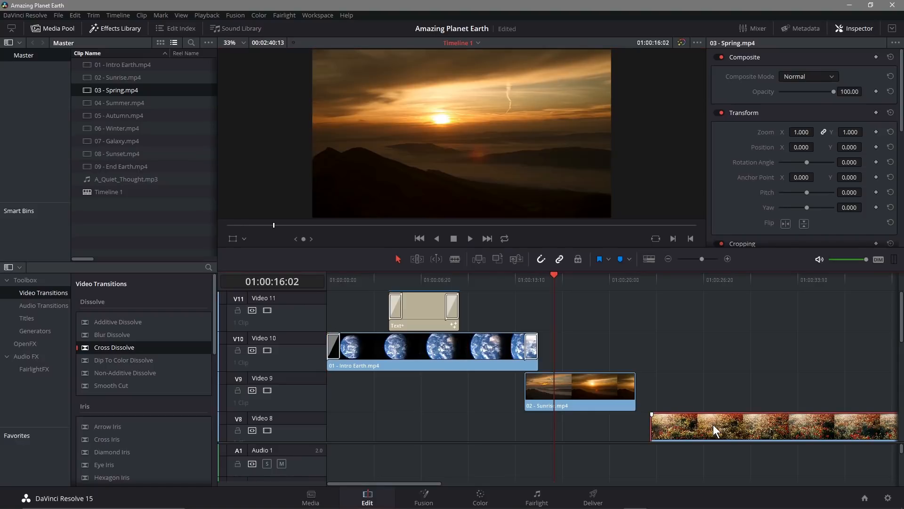
{"action": "scroll", "coordinate": [652, 363], "scroll_direction": "down", "scroll_amount": 2}
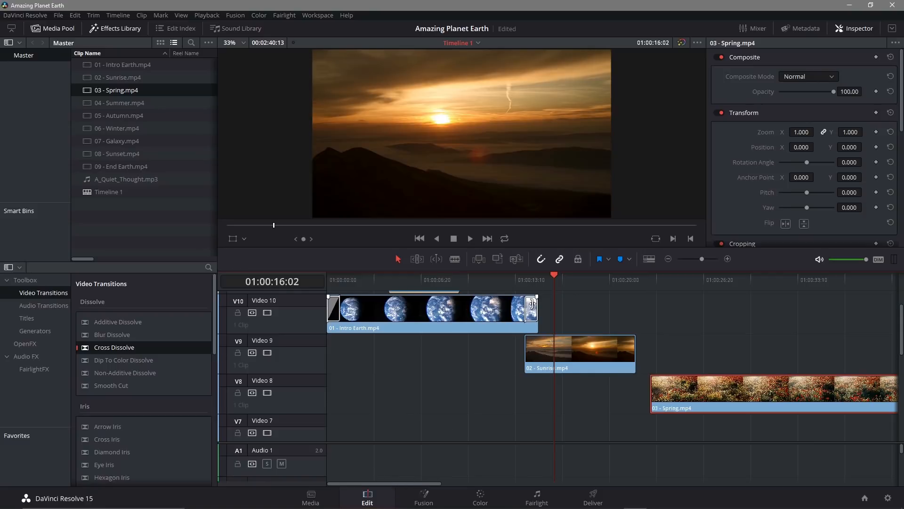
{"action": "left_click_drag", "start_coordinate": [399, 483], "coordinate": [450, 483]}
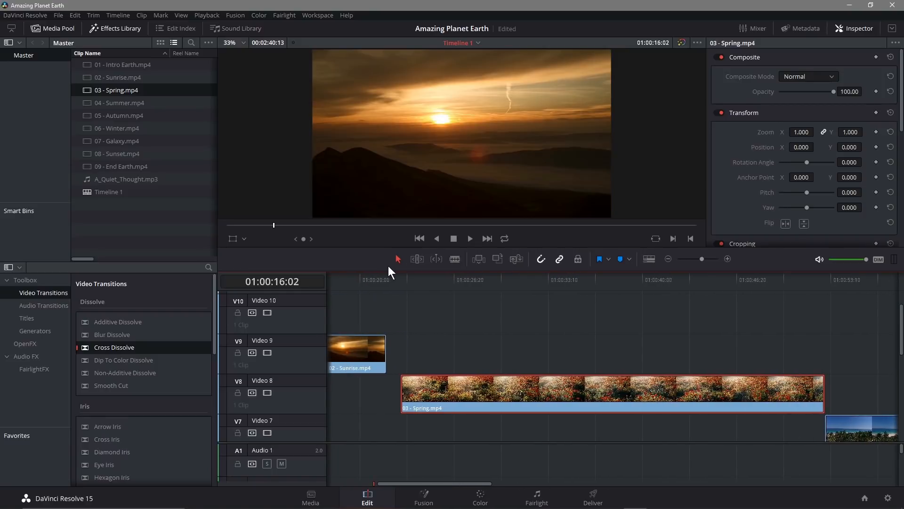
{"action": "left_click", "coordinate": [413, 285]}
{"action": "left_click_drag", "start_coordinate": [411, 273], "coordinate": [410, 311]}
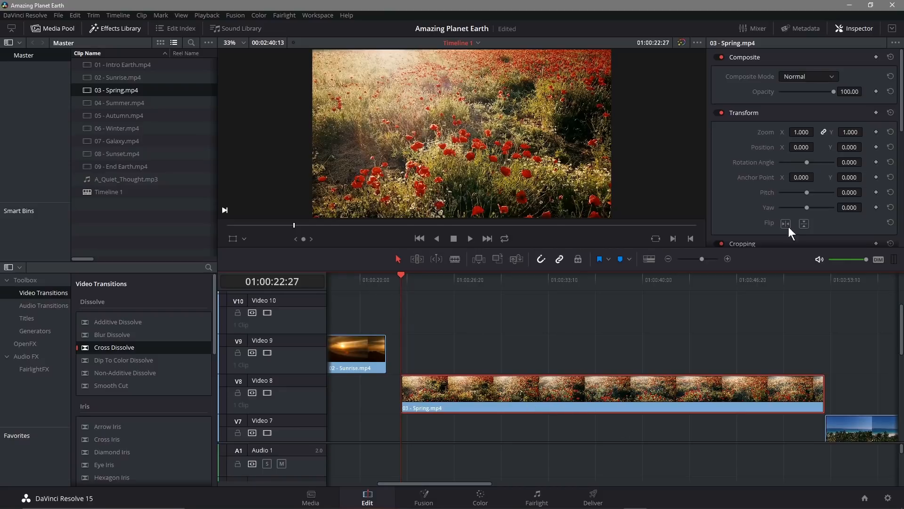
Hide the Inspector so that the source and timeline viewers are shown side by side.
{"action": "left_click", "coordinate": [846, 29]}
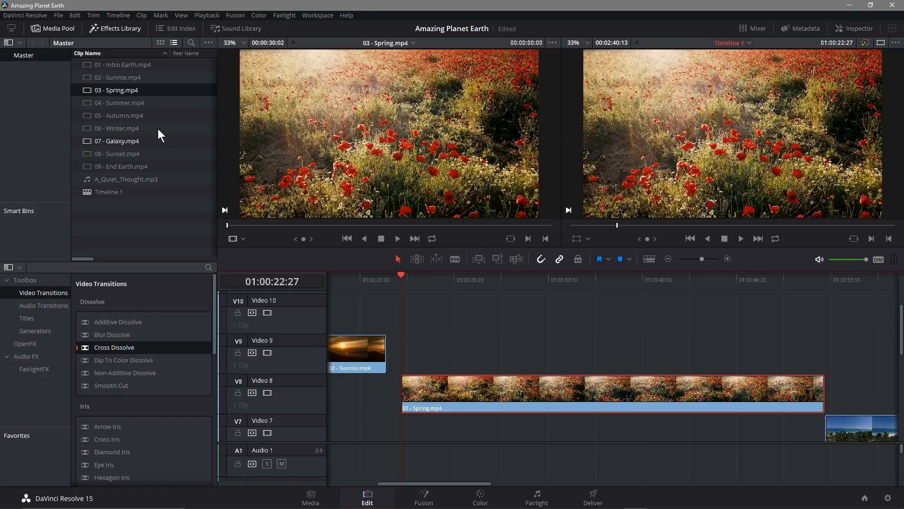
{"action": "left_click", "coordinate": [853, 31]}
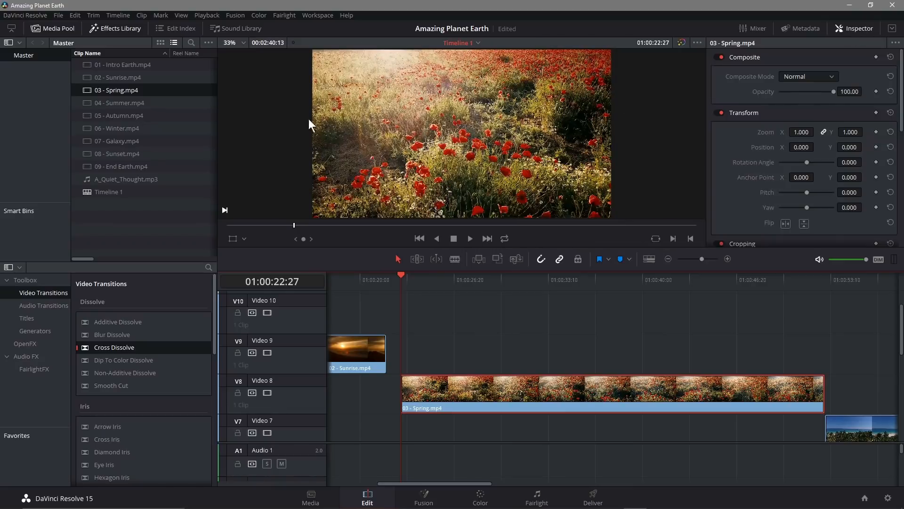
{"action": "left_click", "coordinate": [854, 29]}
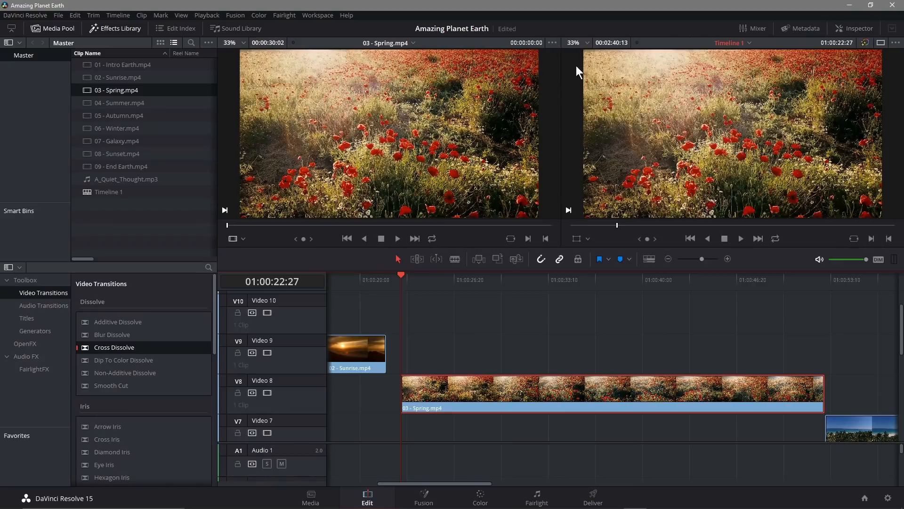
Load 05 - Autumn.mp4 and 03 - Spring.mp4 into the source viewer in turn to compare source footage with the timeline view.
{"action": "left_click", "coordinate": [114, 101]}
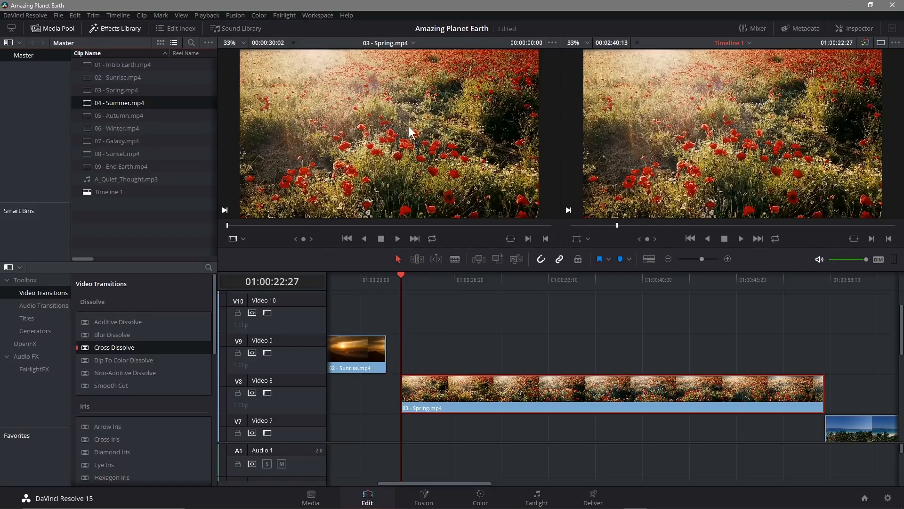
{"action": "mouse_move", "coordinate": [228, 227]}
{"action": "left_mouse_down"}
{"action": "mouse_move", "coordinate": [408, 228]}
{"action": "mouse_move", "coordinate": [227, 228]}
{"action": "left_mouse_up"}
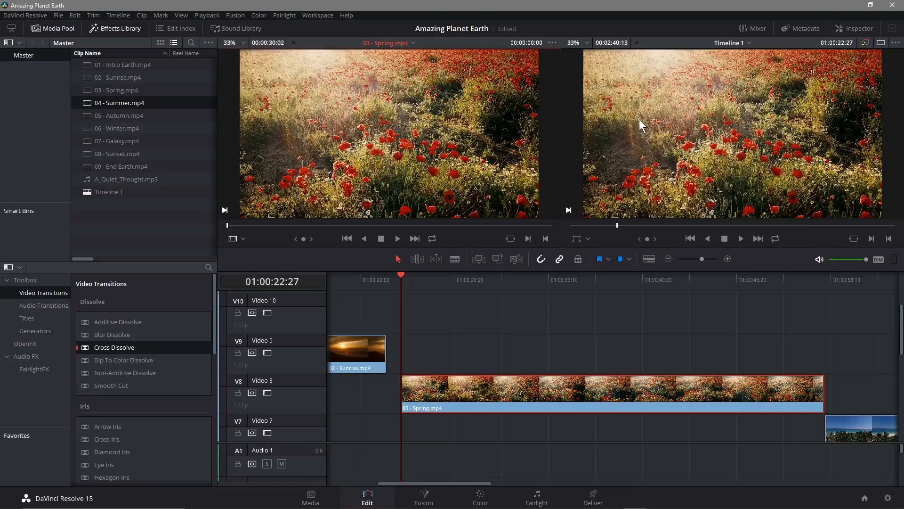
{"action": "left_click", "coordinate": [129, 116]}
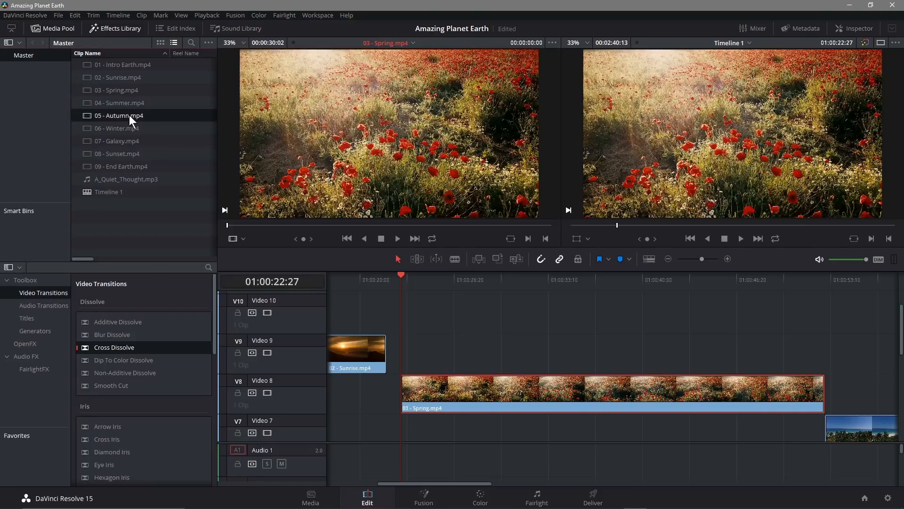
{"action": "left_click_drag", "start_coordinate": [129, 118], "coordinate": [357, 108]}
{"action": "mouse_move", "coordinate": [237, 224]}
{"action": "left_mouse_down"}
{"action": "mouse_move", "coordinate": [414, 222]}
{"action": "mouse_move", "coordinate": [222, 222]}
{"action": "left_mouse_up"}
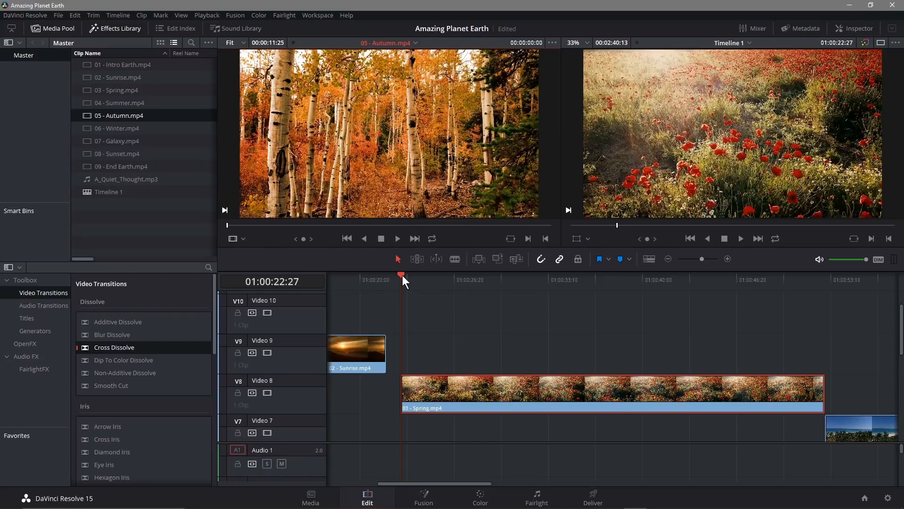
{"action": "mouse_move", "coordinate": [402, 275]}
{"action": "left_mouse_down"}
{"action": "mouse_move", "coordinate": [426, 278]}
{"action": "mouse_move", "coordinate": [401, 276]}
{"action": "left_mouse_up"}
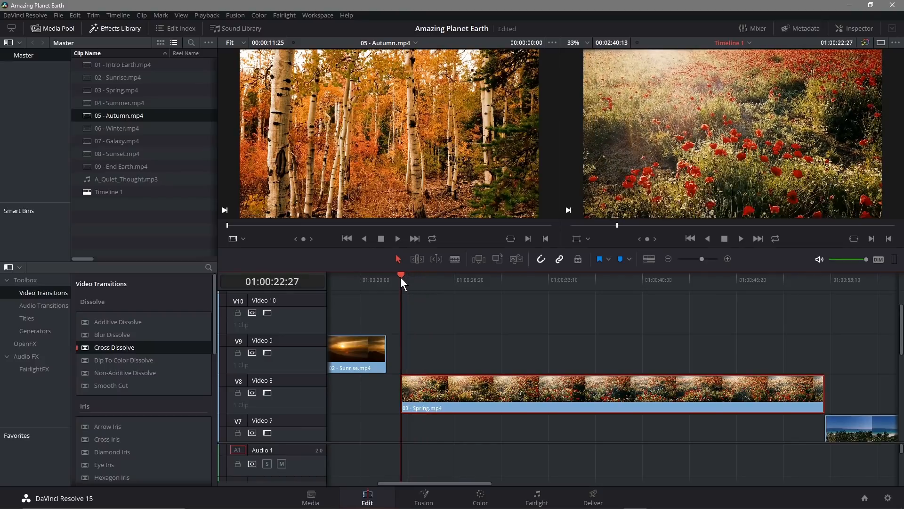
{"action": "left_click", "coordinate": [131, 102]}
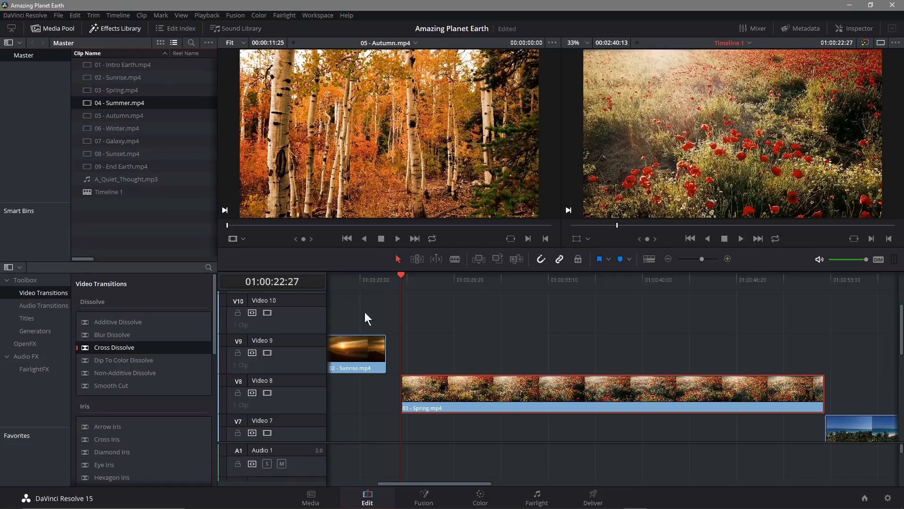
{"action": "left_click_drag", "start_coordinate": [122, 89], "coordinate": [361, 126]}
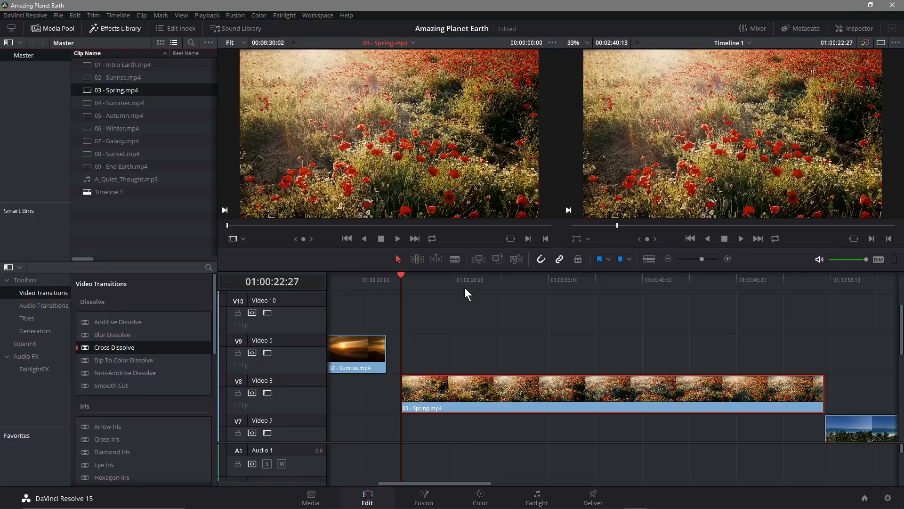
Split 03 - Spring.mp4 on Video 8 with the blade tool at 01:00:28:00.
{"action": "left_click", "coordinate": [399, 273]}
{"action": "mouse_move", "coordinate": [408, 272]}
{"action": "left_mouse_down"}
{"action": "mouse_move", "coordinate": [418, 273]}
{"action": "mouse_move", "coordinate": [408, 274]}
{"action": "left_mouse_up"}
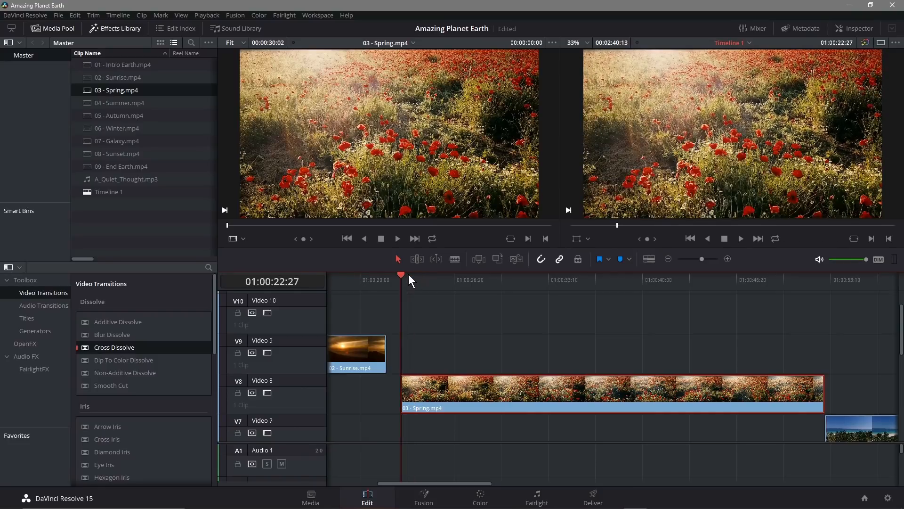
{"action": "left_click_drag", "start_coordinate": [408, 274], "coordinate": [473, 276]}
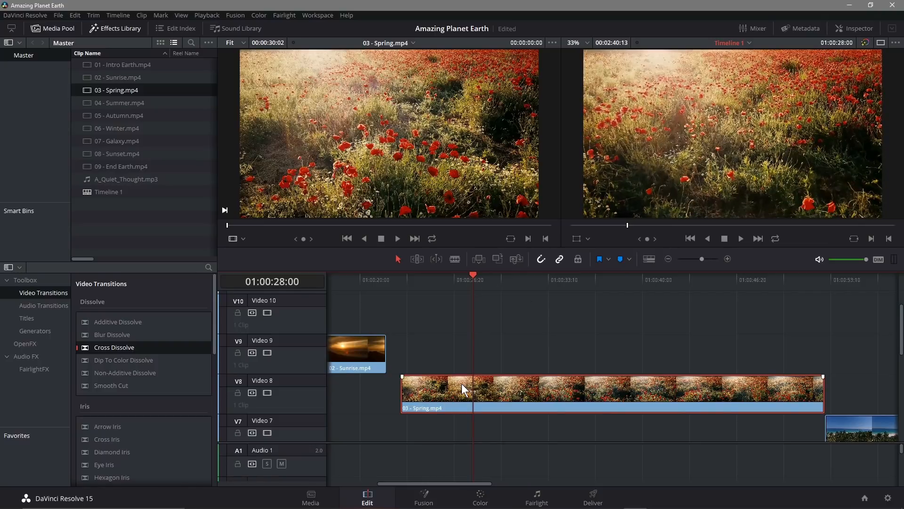
{"action": "left_click", "coordinate": [455, 260]}
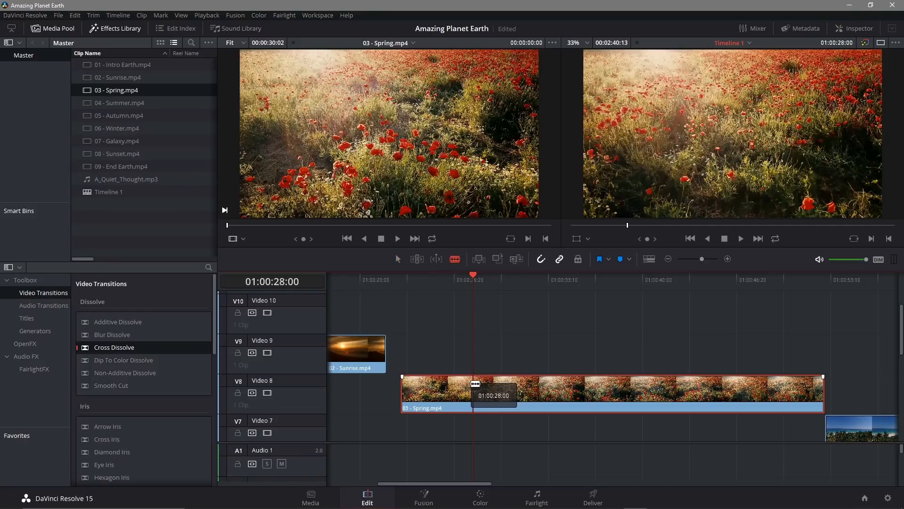
{"action": "left_click", "coordinate": [474, 384]}
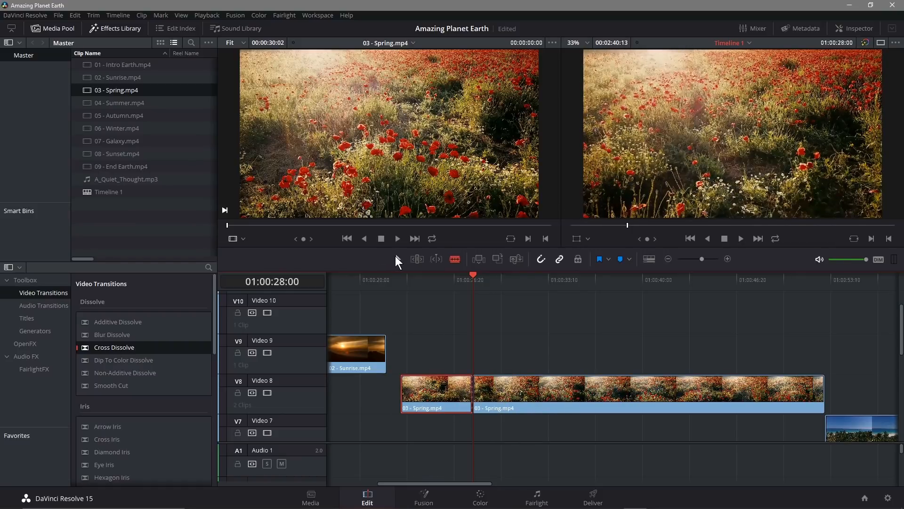
Ripple delete the part of 03 - Spring.mp4 after the cut on Video 8.
{"action": "left_click", "coordinate": [397, 258]}
{"action": "left_click", "coordinate": [530, 381]}
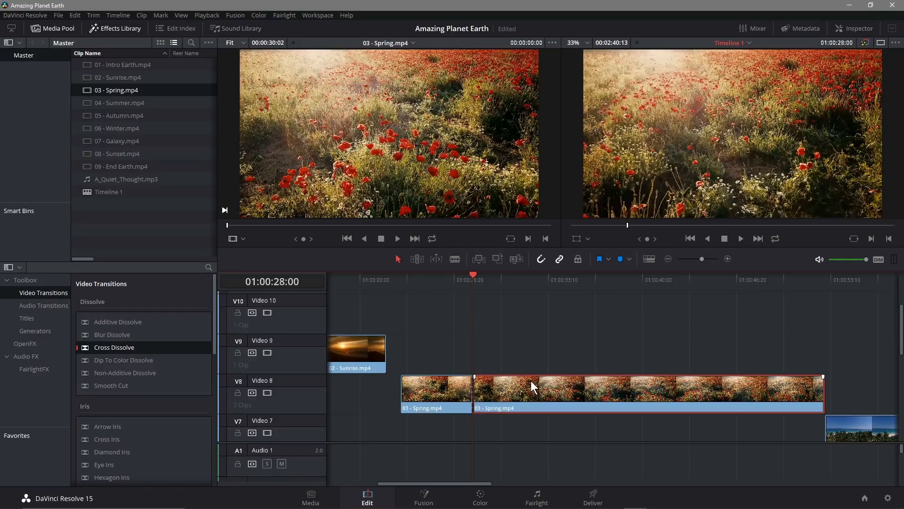
{"action": "key", "text": "Delete"}
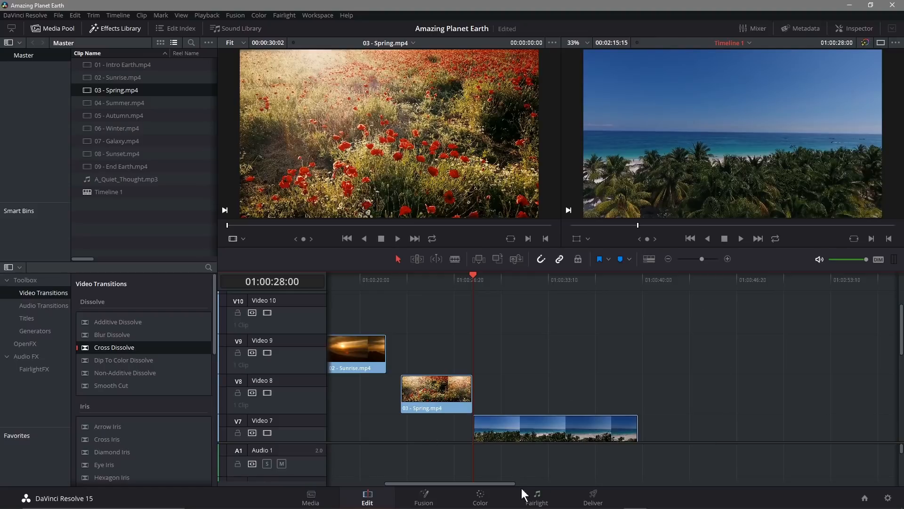
Lock the Video 10 and Video 9 tracks against changes.
{"action": "left_click_drag", "start_coordinate": [499, 483], "coordinate": [425, 482]}
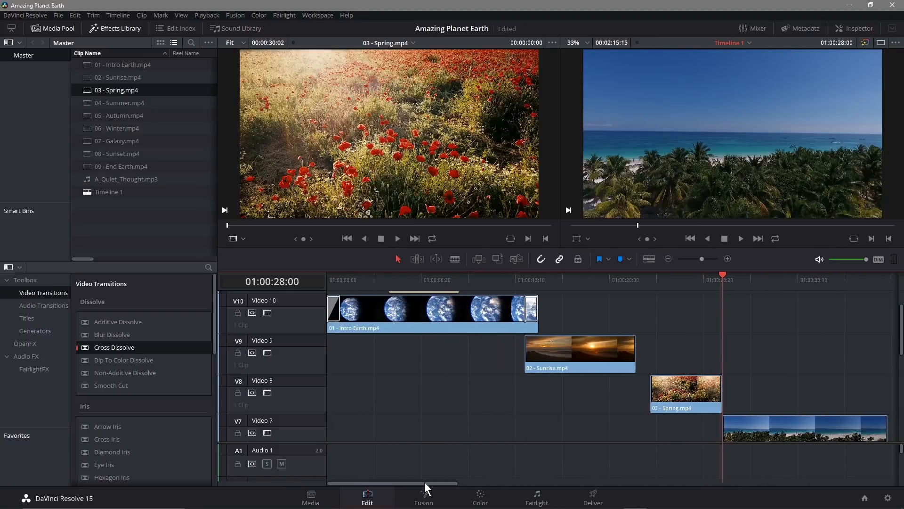
{"action": "left_click", "coordinate": [237, 312]}
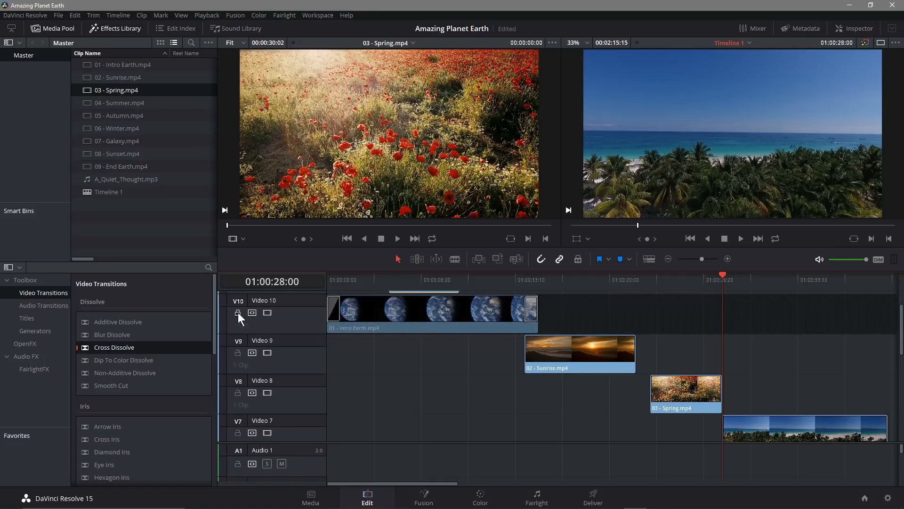
{"action": "left_click", "coordinate": [238, 352]}
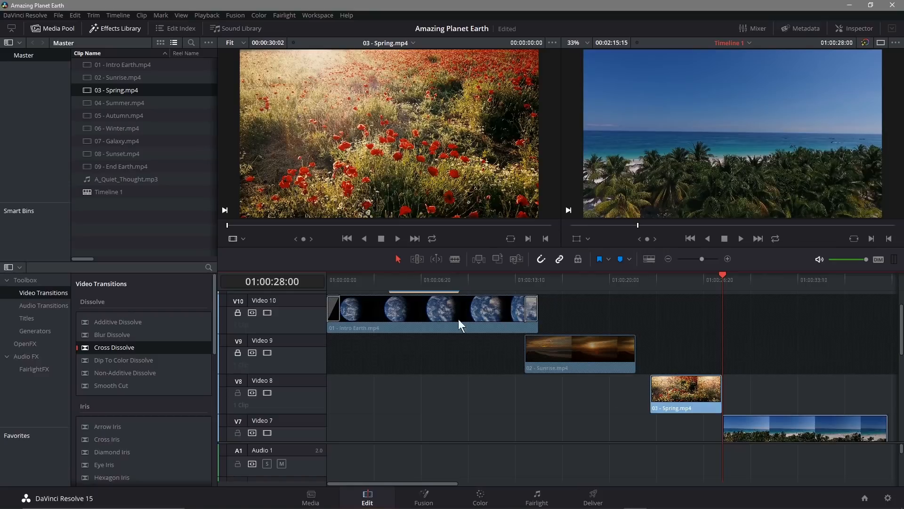
Add a Cross Dissolve to the end of 02 - Sunrise.mp4, unlocking Video 9 for the edit and relocking it.
{"action": "mouse_move", "coordinate": [109, 349]}
{"action": "left_mouse_down"}
{"action": "mouse_move", "coordinate": [318, 401]}
{"action": "mouse_move", "coordinate": [183, 345]}
{"action": "mouse_move", "coordinate": [121, 341]}
{"action": "left_mouse_up"}
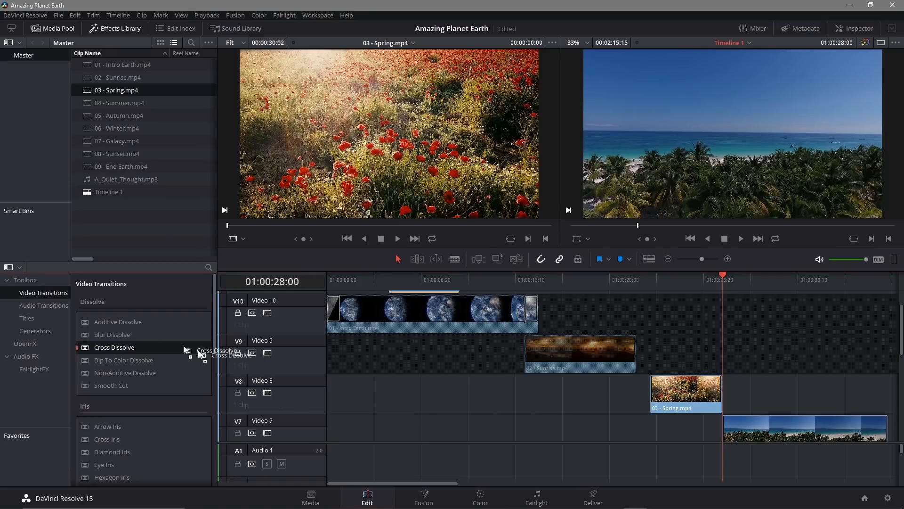
{"action": "left_click", "coordinate": [570, 346]}
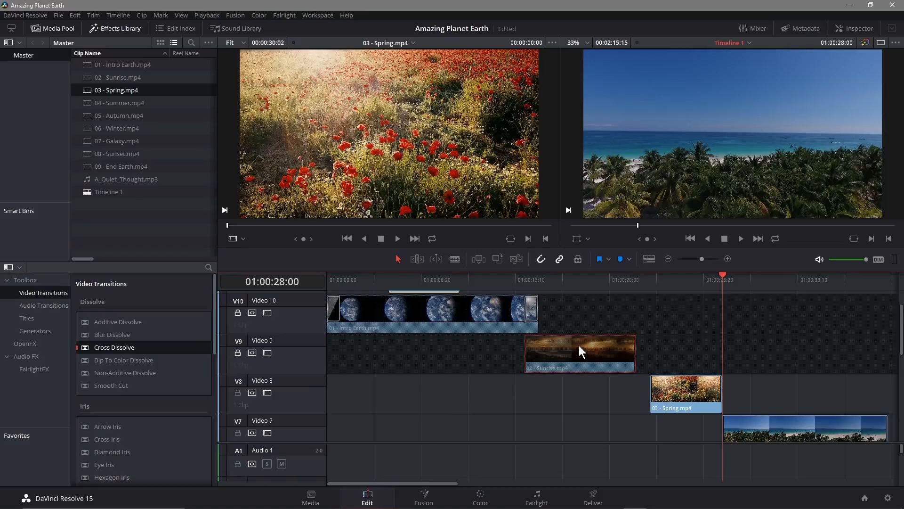
{"action": "left_click", "coordinate": [237, 352]}
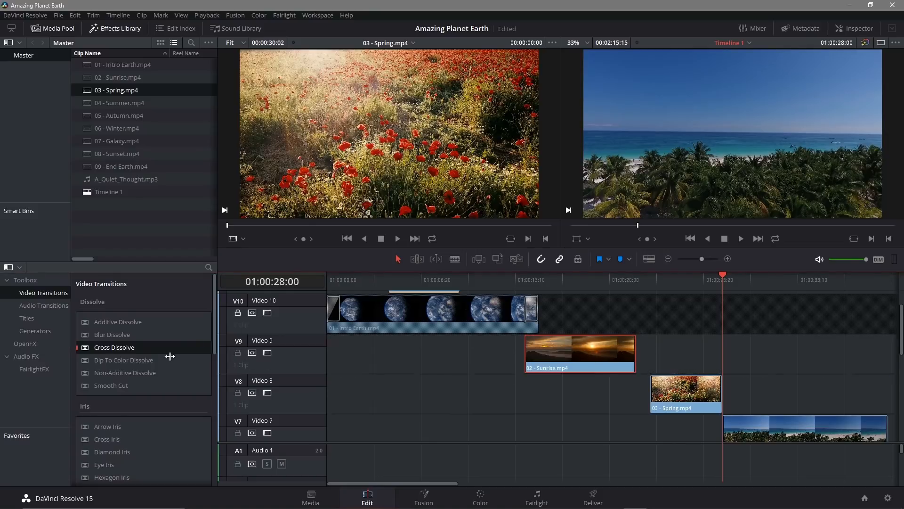
{"action": "left_click_drag", "start_coordinate": [100, 347], "coordinate": [626, 343]}
{"action": "left_click", "coordinate": [238, 353]}
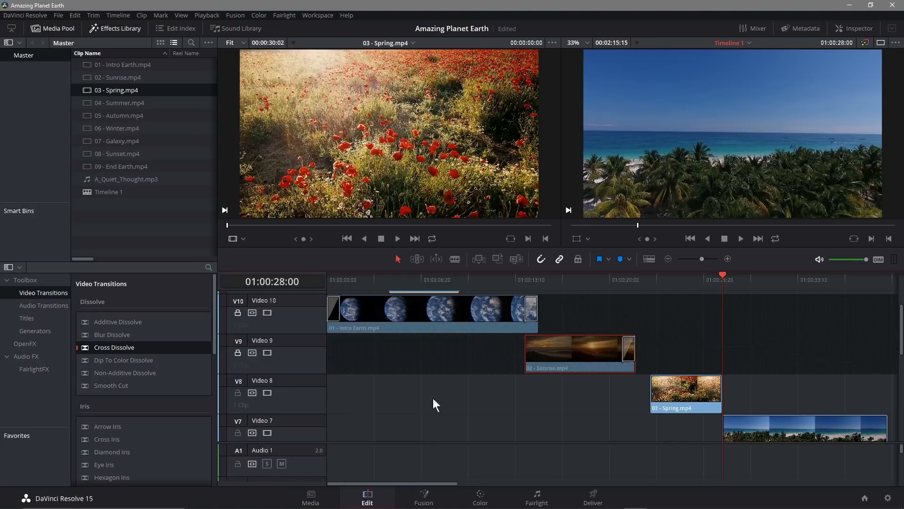
Move 03 - Spring.mp4 earlier so it starts under the end dissolve of 02 - Sunrise.mp4, and play the transition.
{"action": "left_click_drag", "start_coordinate": [676, 390], "coordinate": [646, 391]}
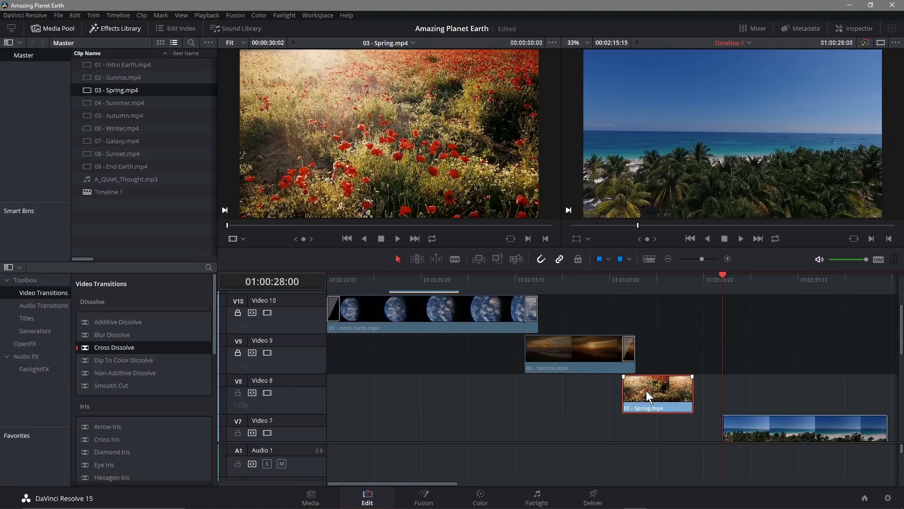
{"action": "left_click_drag", "start_coordinate": [718, 269], "coordinate": [617, 277]}
{"action": "left_click", "coordinate": [742, 238]}
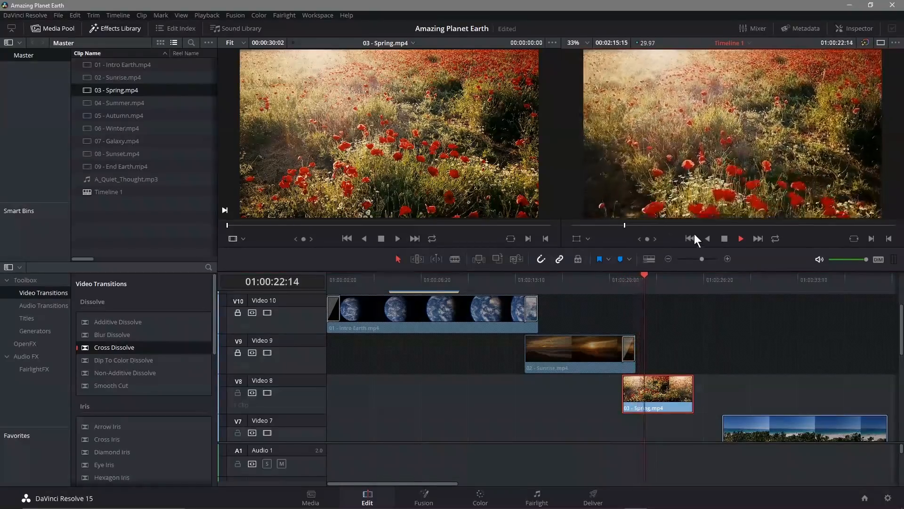
{"action": "left_click_drag", "start_coordinate": [666, 276], "coordinate": [608, 276]}
{"action": "key", "text": "space"}
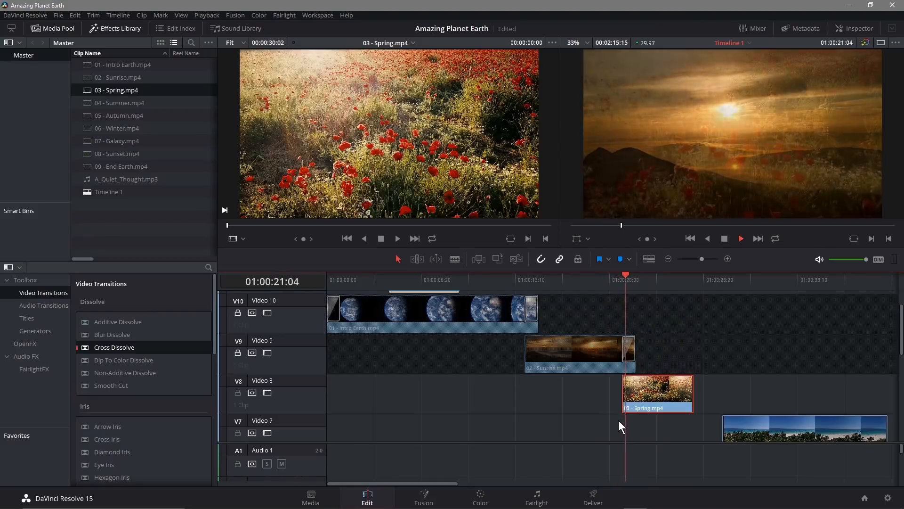
{"action": "left_click", "coordinate": [724, 238]}
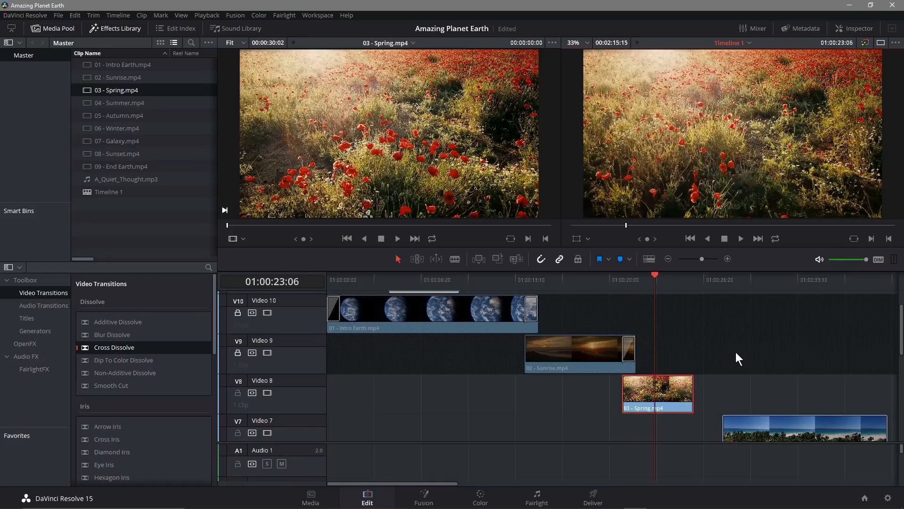
Add a Cross Dissolve to the end of 03 - Spring.mp4 and move 04 - Summer.mp4 to start under it on Video 7.
{"action": "scroll", "coordinate": [736, 351], "scroll_direction": "down", "scroll_amount": 4}
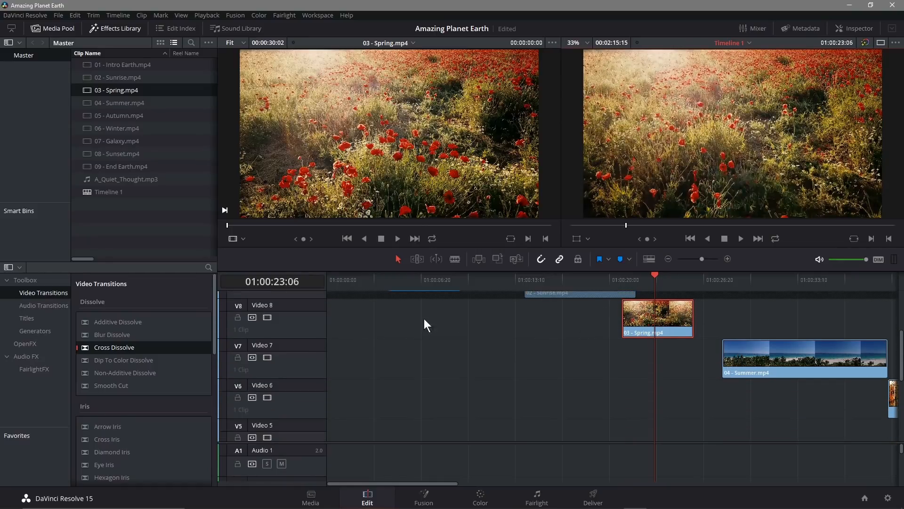
{"action": "scroll", "coordinate": [405, 334], "scroll_direction": "up", "scroll_amount": 1}
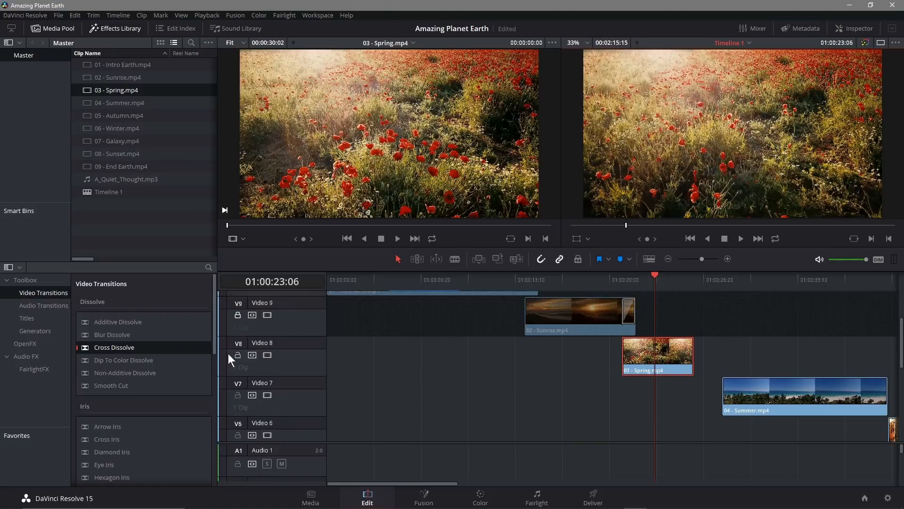
{"action": "left_click_drag", "start_coordinate": [105, 347], "coordinate": [683, 351]}
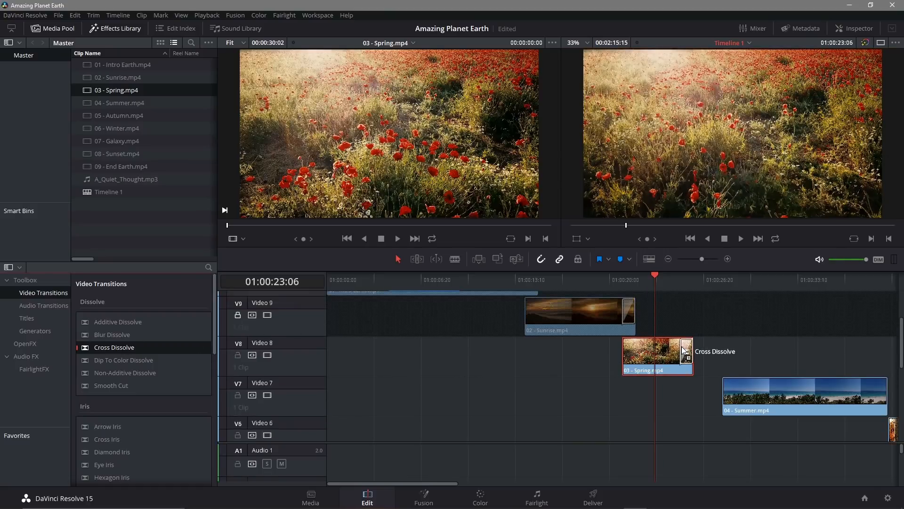
{"action": "left_click_drag", "start_coordinate": [774, 393], "coordinate": [732, 391]}
Trim the end of 04 - Summer.mp4 on Video 7 by 06:23 so the clip lasts about 5 seconds.
{"action": "mouse_move", "coordinate": [844, 389]}
{"action": "left_mouse_down"}
{"action": "mouse_move", "coordinate": [764, 386]}
{"action": "mouse_move", "coordinate": [857, 389]}
{"action": "left_mouse_up"}
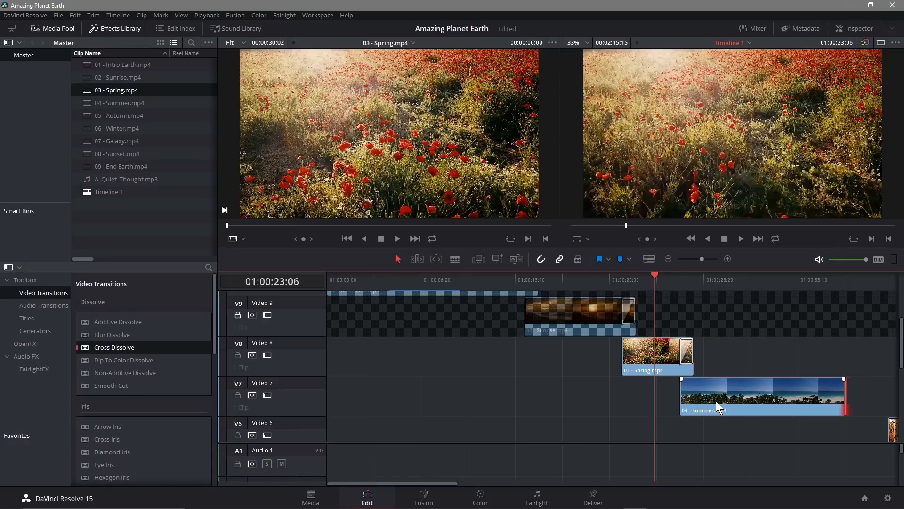
{"action": "left_click_drag", "start_coordinate": [123, 103], "coordinate": [325, 87]}
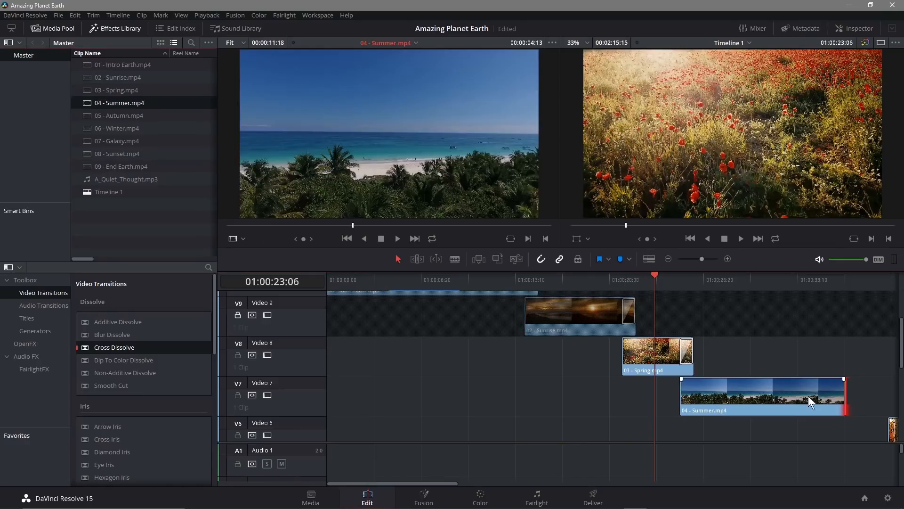
{"action": "left_click", "coordinate": [408, 482]}
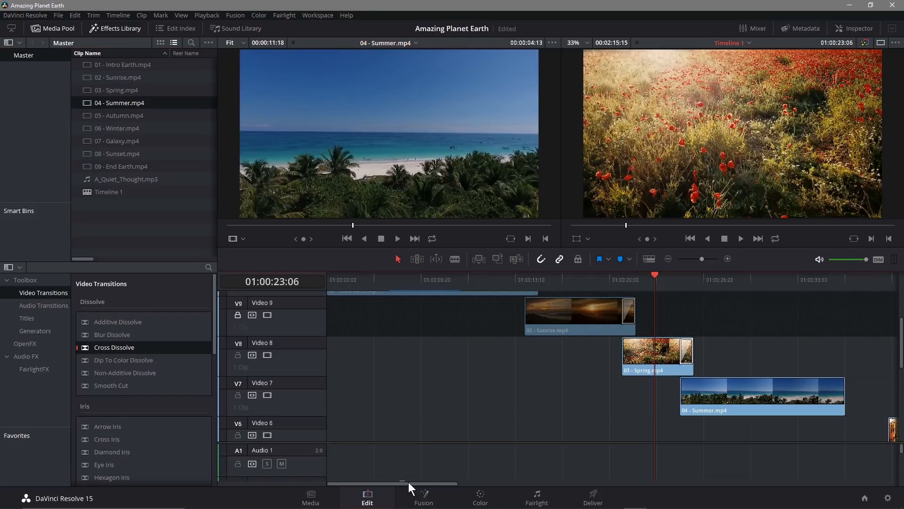
{"action": "left_click_drag", "start_coordinate": [408, 481], "coordinate": [461, 483]}
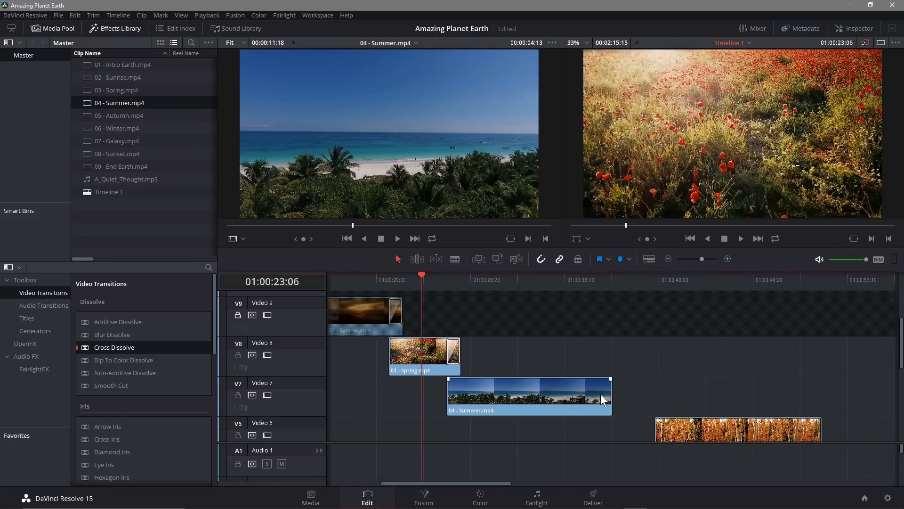
{"action": "left_click_drag", "start_coordinate": [611, 396], "coordinate": [582, 397]}
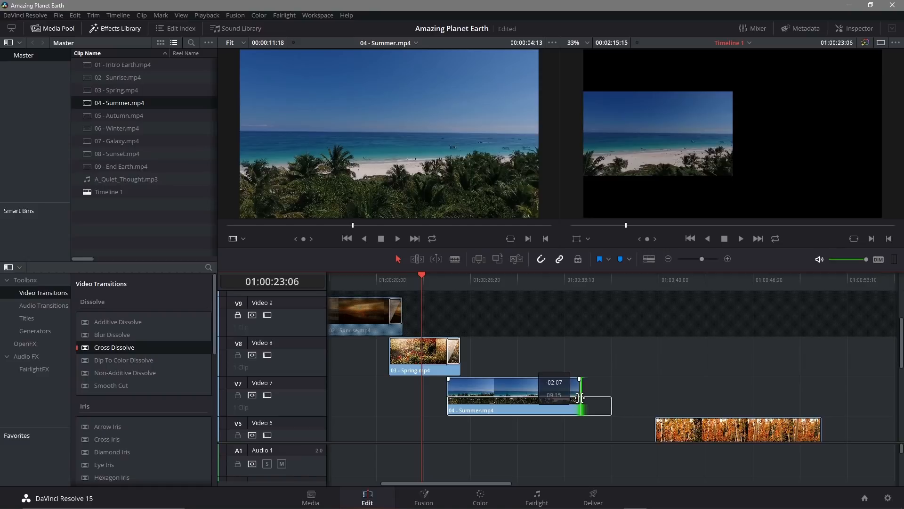
{"action": "left_click_drag", "start_coordinate": [581, 397], "coordinate": [517, 390]}
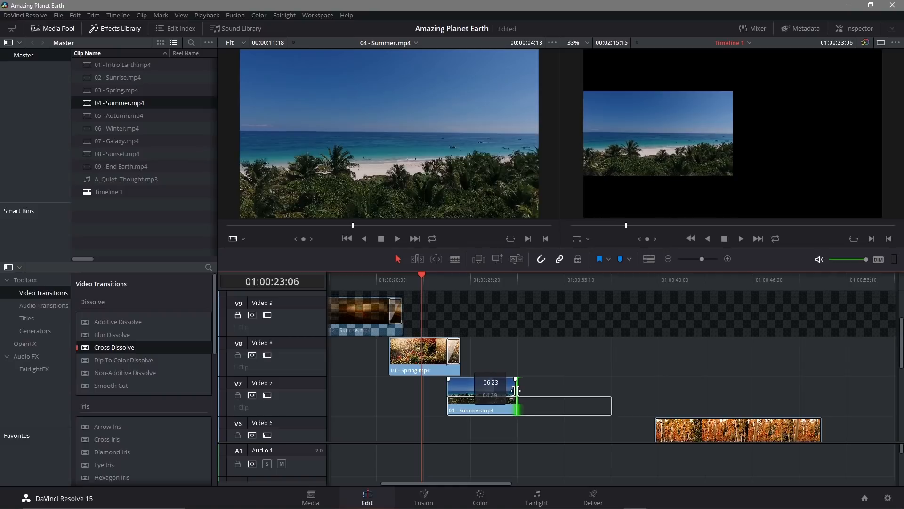
{"action": "left_click_drag", "start_coordinate": [517, 391], "coordinate": [517, 391]}
{"action": "left_click_drag", "start_coordinate": [517, 391], "coordinate": [517, 390]}
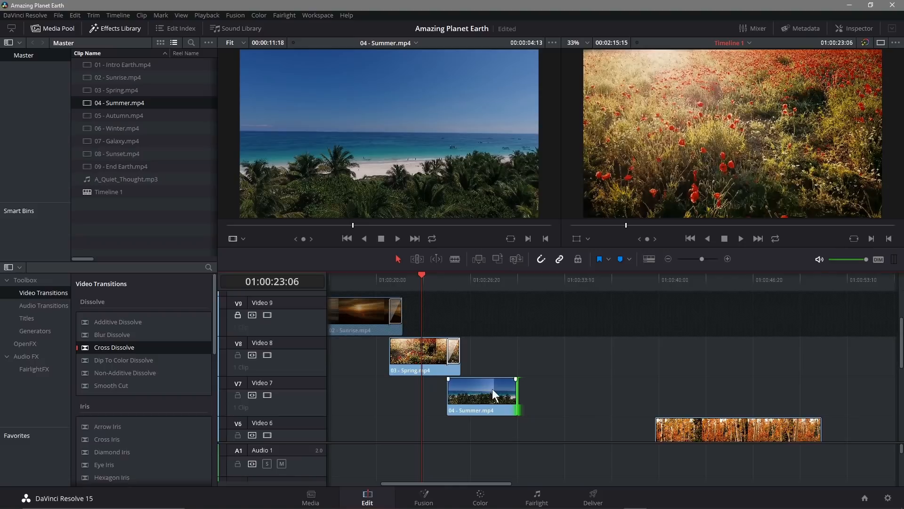
Add a Cross Dissolve to the end of 04 - Summer.mp4 and lock Video 7.
{"action": "left_click_drag", "start_coordinate": [129, 348], "coordinate": [511, 383]}
{"action": "left_click", "coordinate": [237, 394]}
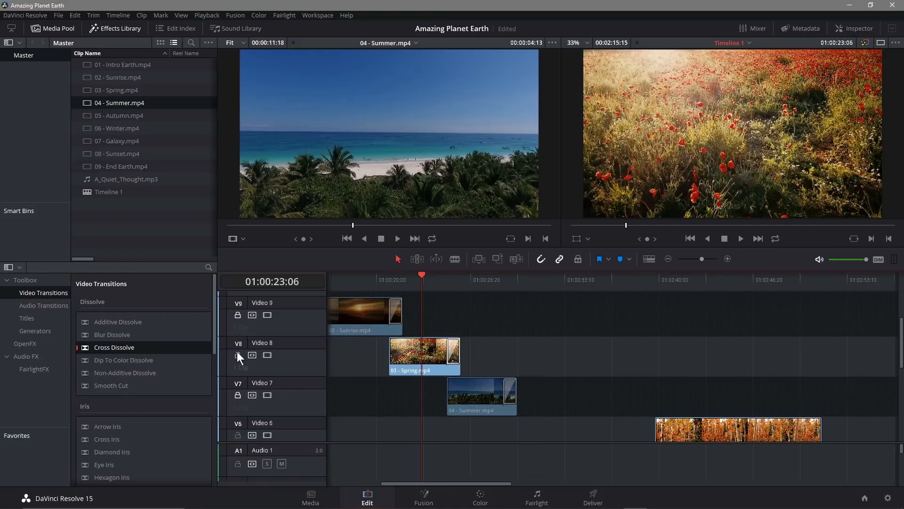
Lock Video 8 and move 05 - Autumn.mp4 earlier on Video 6 so it starts under the end dissolve of 04 - Summer.mp4.
{"action": "left_click", "coordinate": [237, 356]}
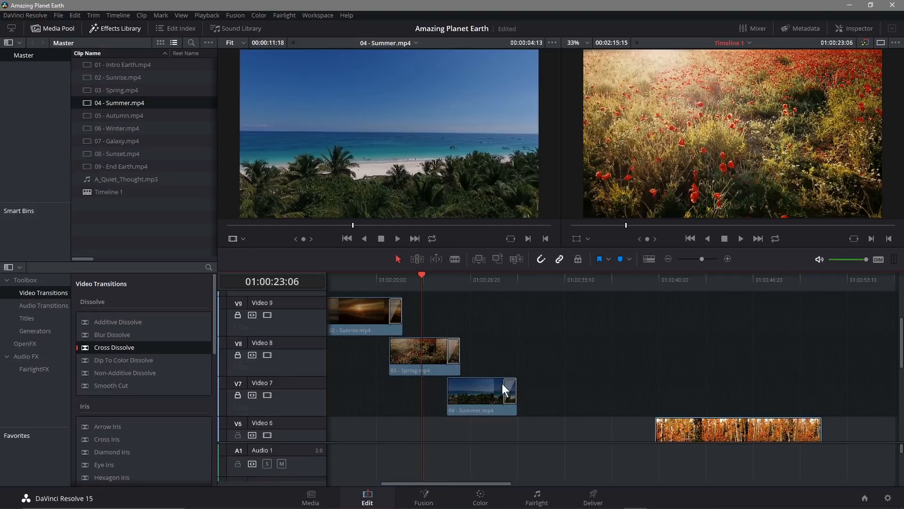
{"action": "scroll", "coordinate": [607, 411], "scroll_direction": "down", "scroll_amount": 3}
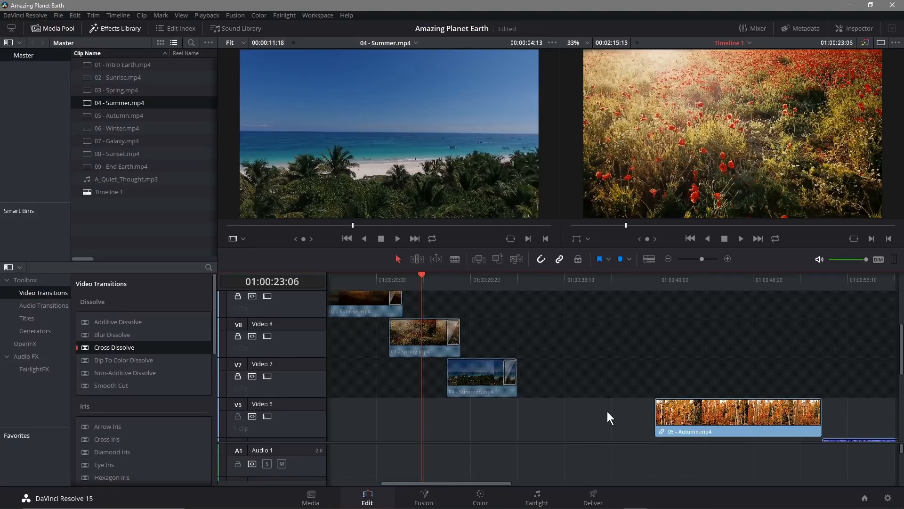
{"action": "left_click_drag", "start_coordinate": [712, 375], "coordinate": [580, 374]}
Trim the end of 05 - Autumn.mp4 so it lasts about 5 seconds and add a Cross Dissolve to its end.
{"action": "left_click_drag", "start_coordinate": [683, 379], "coordinate": [542, 377]}
{"action": "left_click_drag", "start_coordinate": [120, 347], "coordinate": [596, 378]}
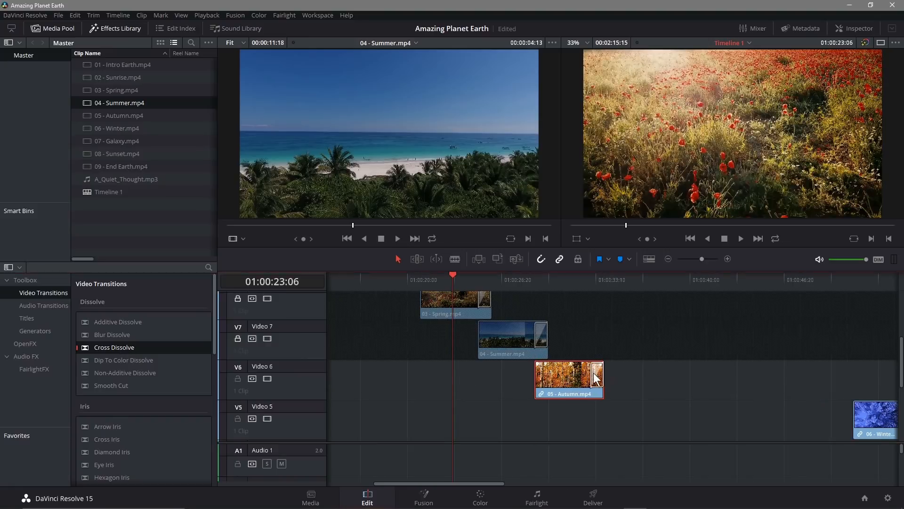
Move 06 - Winter.mp4 earlier on Video 5 so it starts under the end dissolve of 05 - Autumn.mp4.
{"action": "scroll", "coordinate": [711, 413], "scroll_direction": "down", "scroll_amount": 1}
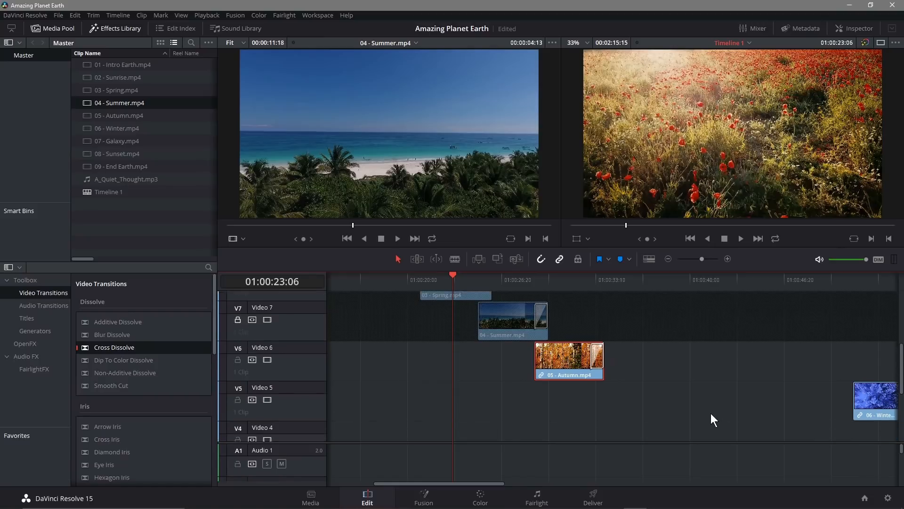
{"action": "left_click_drag", "start_coordinate": [869, 375], "coordinate": [648, 377]}
Trim the end of 06 - Winter.mp4 so it lasts about 5 seconds and add a Cross Dissolve to its end.
{"action": "left_click_drag", "start_coordinate": [483, 482], "coordinate": [523, 482]}
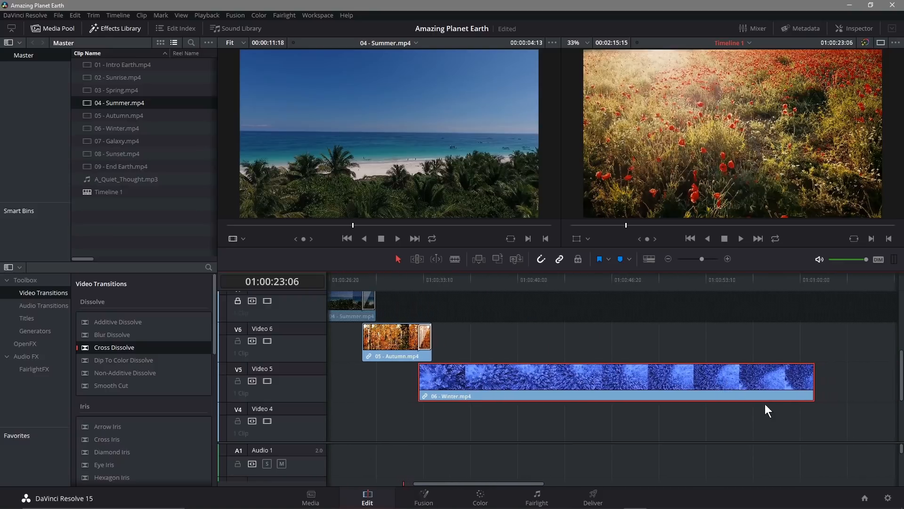
{"action": "left_click_drag", "start_coordinate": [815, 384], "coordinate": [491, 387]}
{"action": "left_click_drag", "start_coordinate": [112, 349], "coordinate": [487, 379]}
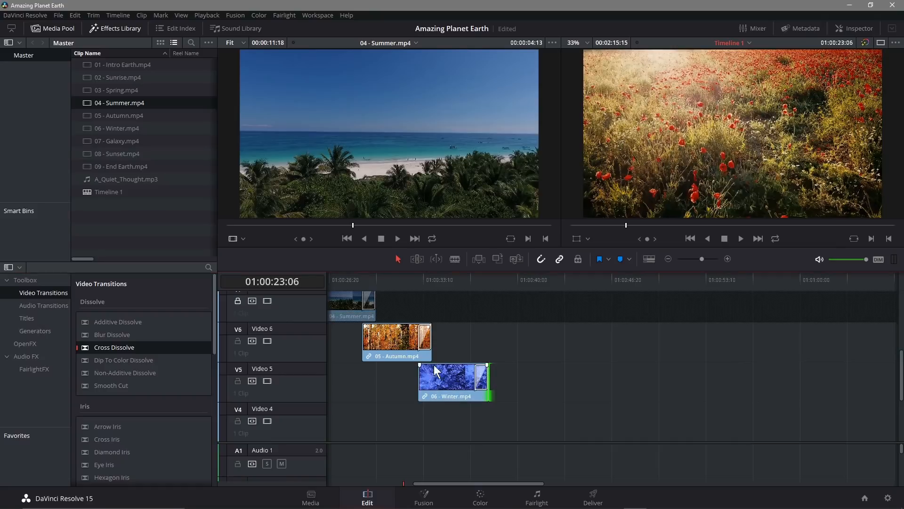
Lock Video 6 and save the project.
{"action": "left_click", "coordinate": [238, 341]}
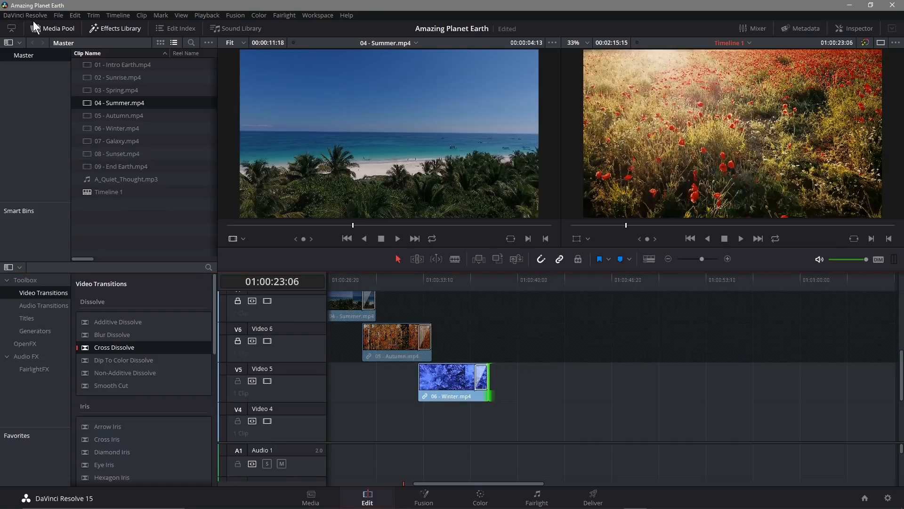
{"action": "left_click", "coordinate": [58, 15]}
{"action": "left_click", "coordinate": [68, 68]}
Move 07 - Galaxy.mp4 earlier on Video 4 toward the end of 06 - Winter.mp4.
{"action": "scroll", "coordinate": [507, 419], "scroll_direction": "down", "scroll_amount": 3}
{"action": "left_click_drag", "start_coordinate": [511, 482], "coordinate": [617, 483]}
{"action": "left_click_drag", "start_coordinate": [611, 359], "coordinate": [893, 428]}
{"action": "left_click_drag", "start_coordinate": [677, 380], "coordinate": [436, 379]}
{"action": "left_click_drag", "start_coordinate": [629, 482], "coordinate": [535, 483]}
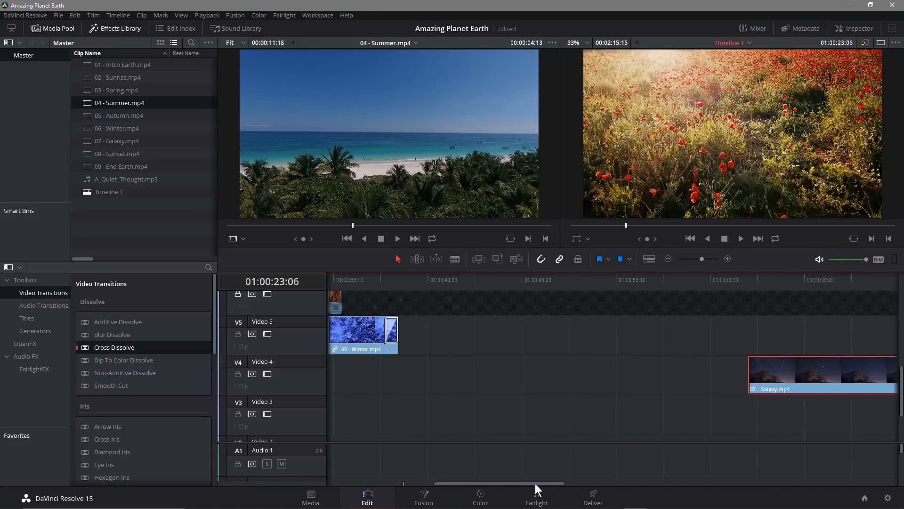
Move the Galaxy clip and those after it back to the end of the Winter clip, and shorten Galaxy from its end.
{"action": "left_click_drag", "start_coordinate": [793, 389], "coordinate": [435, 383]}
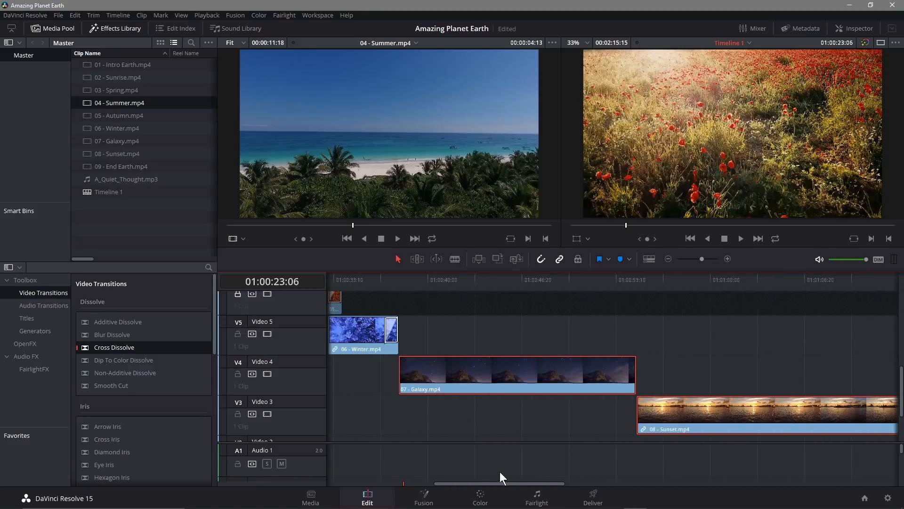
{"action": "left_click", "coordinate": [478, 378]}
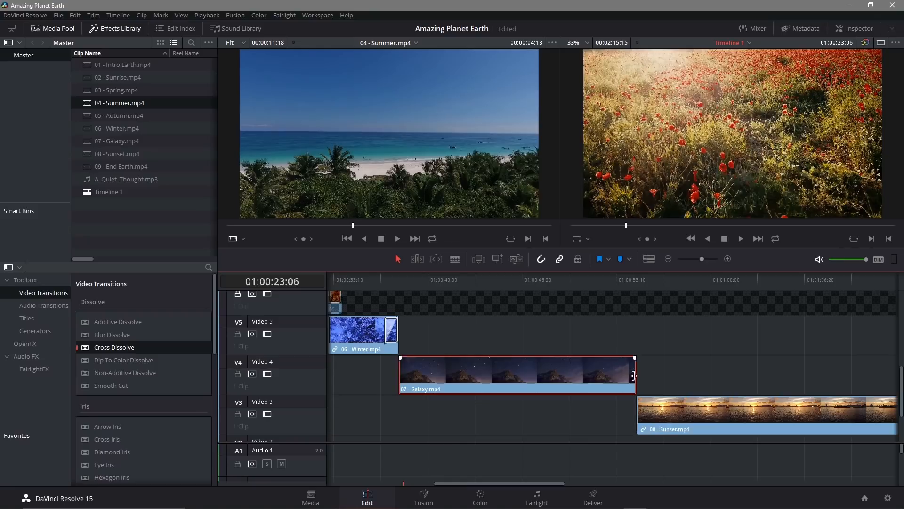
{"action": "left_click_drag", "start_coordinate": [638, 380], "coordinate": [469, 387]}
Shift the Galaxy clip to overlap the end of the Winter clip and add a Cross Dissolve at Galaxy's end.
{"action": "left_click", "coordinate": [433, 373]}
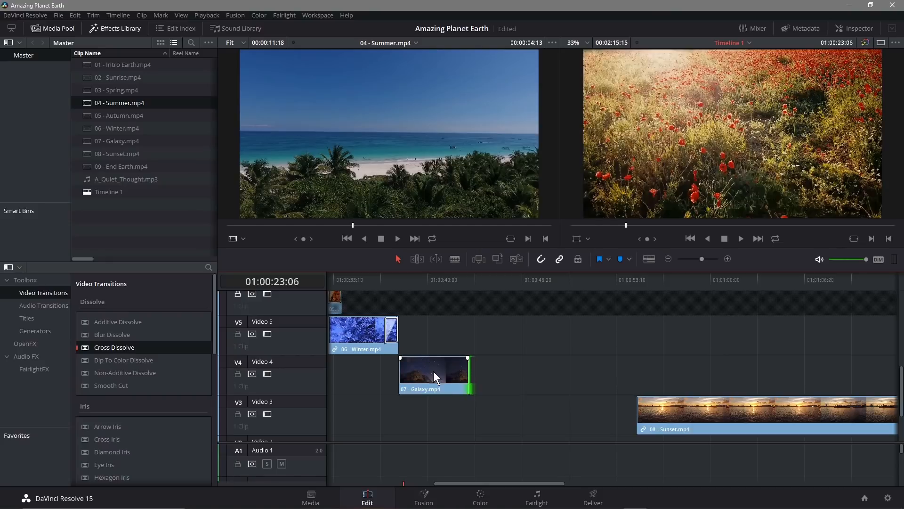
{"action": "left_click_drag", "start_coordinate": [429, 364], "coordinate": [414, 365]}
{"action": "left_click_drag", "start_coordinate": [100, 351], "coordinate": [451, 364]}
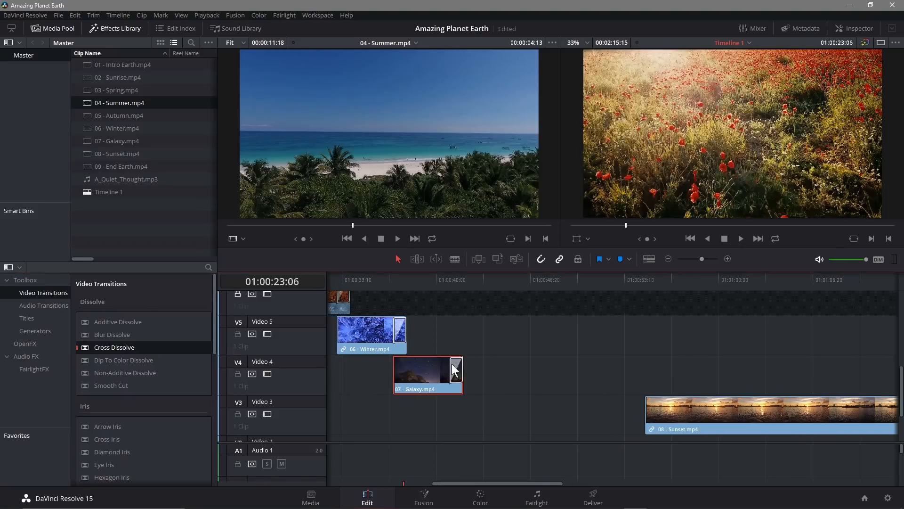
Lock the Video 5 and Video 4 tracks, and move the Sunset clip back to overlap the end of the Galaxy clip.
{"action": "left_click", "coordinate": [235, 333]}
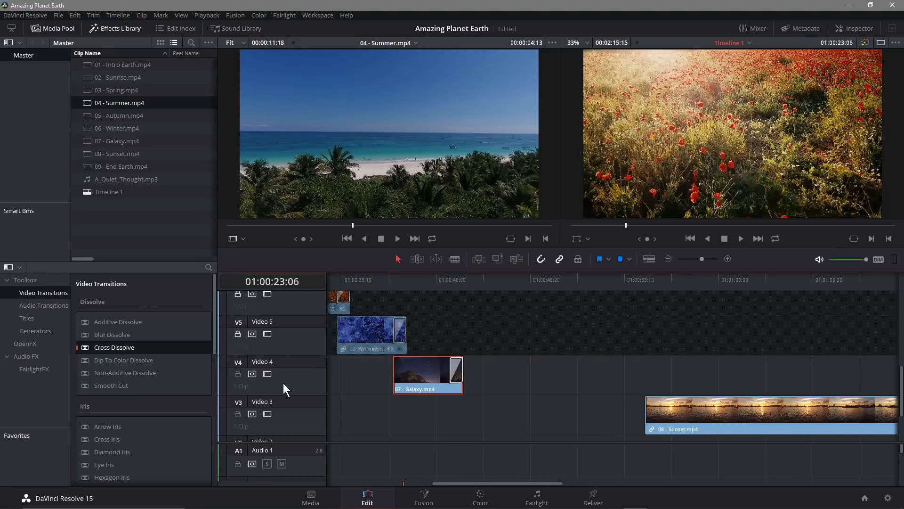
{"action": "left_click", "coordinate": [237, 374]}
{"action": "left_click_drag", "start_coordinate": [705, 411], "coordinate": [515, 411]}
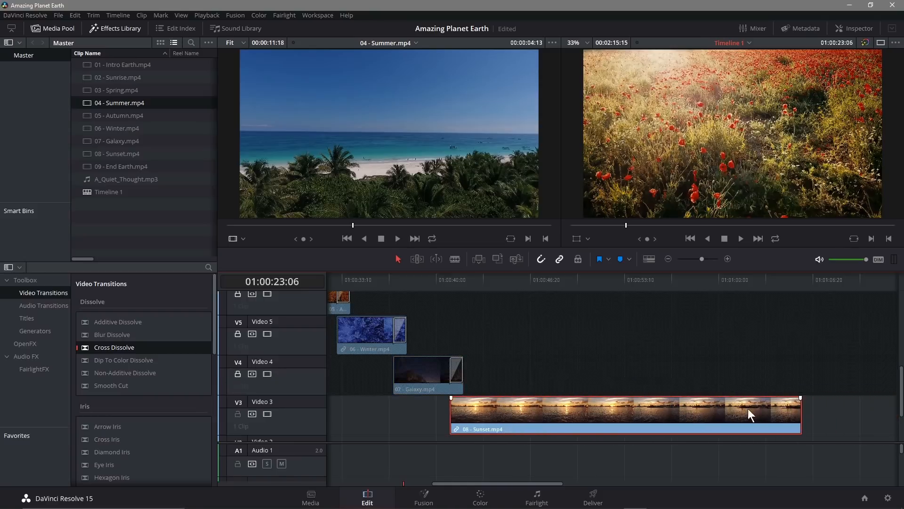
Shorten the Sunset clip to about the length of the Galaxy clip and add a Cross Dissolve at its end.
{"action": "left_click_drag", "start_coordinate": [803, 406], "coordinate": [520, 418]}
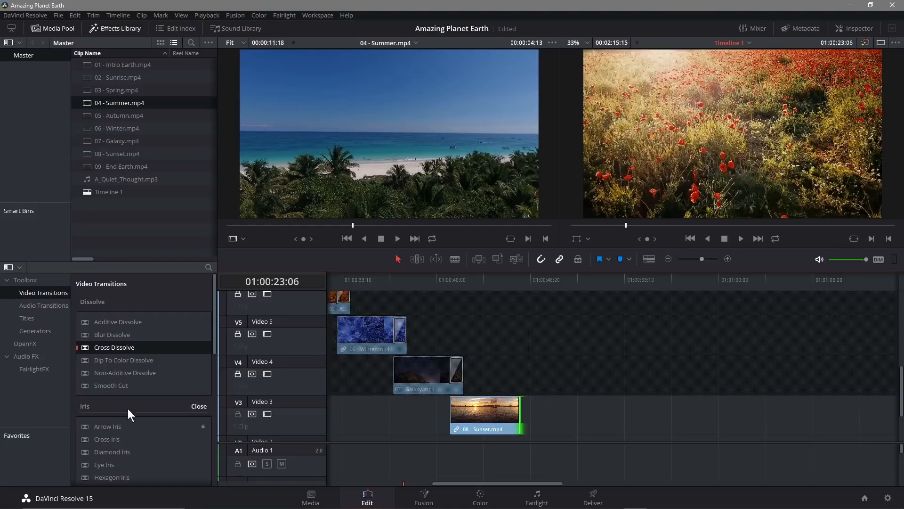
{"action": "left_click_drag", "start_coordinate": [104, 347], "coordinate": [352, 381]}
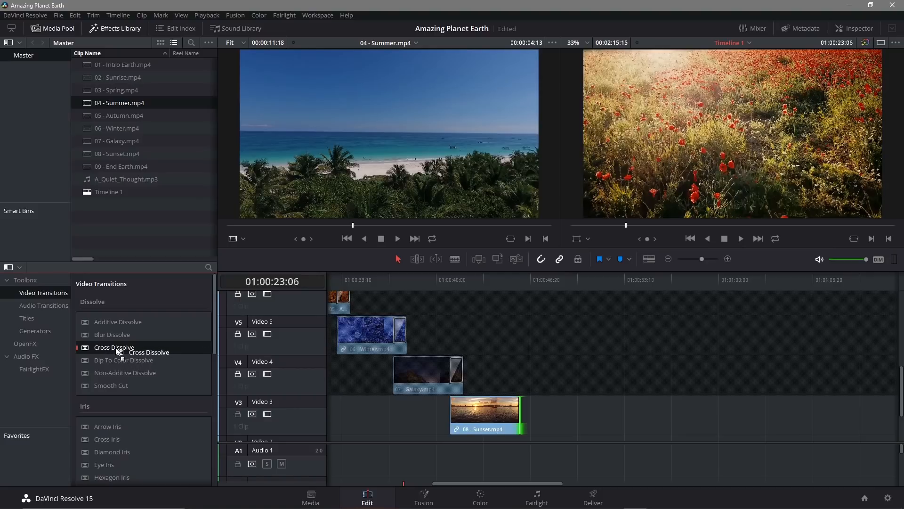
{"action": "scroll", "coordinate": [440, 400], "scroll_direction": "down", "scroll_amount": 3}
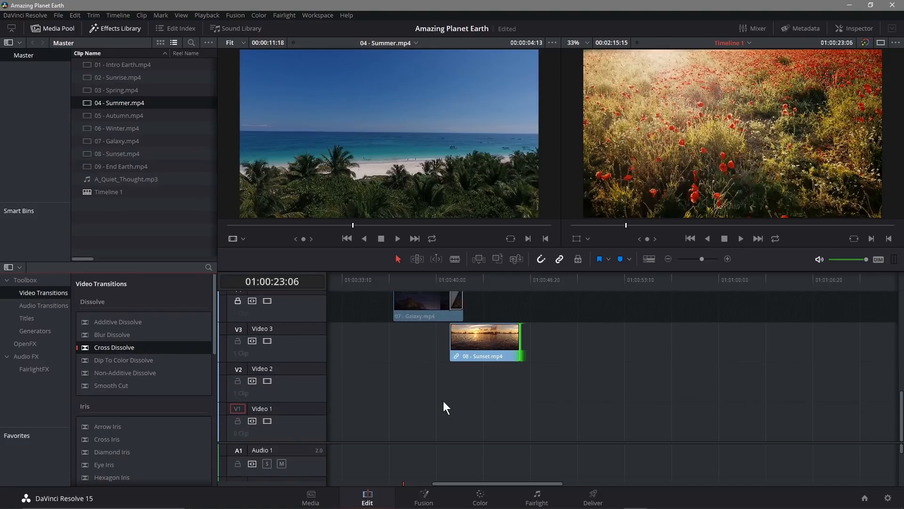
{"action": "left_click_drag", "start_coordinate": [147, 347], "coordinate": [518, 335]}
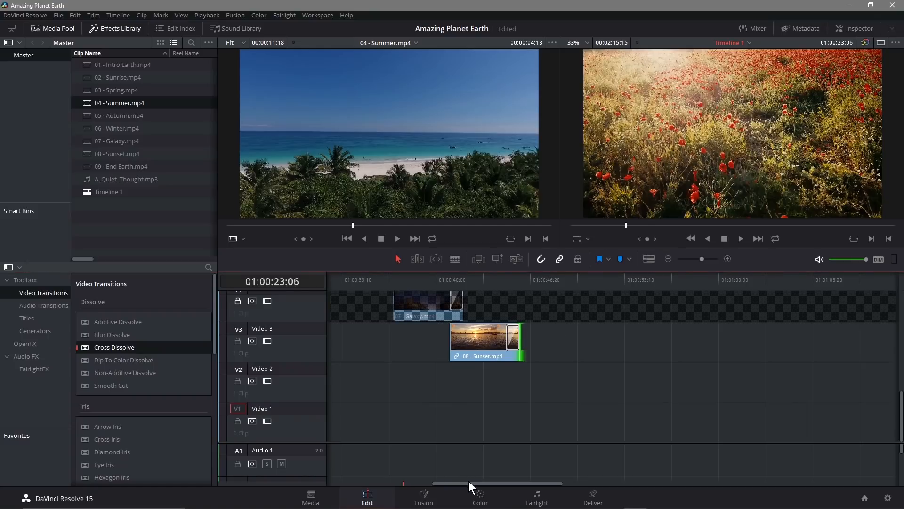
Move the End Earth clip on Video 2 back to start where the Sunset clip ends, and save the project.
{"action": "left_click_drag", "start_coordinate": [469, 482], "coordinate": [724, 460]}
{"action": "left_click_drag", "start_coordinate": [582, 377], "coordinate": [413, 380]}
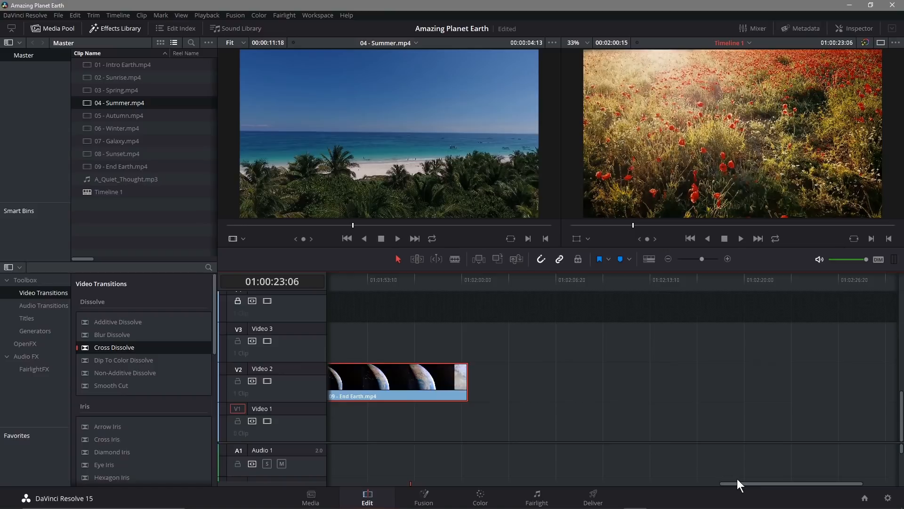
{"action": "left_click_drag", "start_coordinate": [742, 485], "coordinate": [606, 485]}
{"action": "left_click_drag", "start_coordinate": [813, 382], "coordinate": [367, 385]}
{"action": "left_click_drag", "start_coordinate": [700, 483], "coordinate": [584, 483]}
{"action": "left_click_drag", "start_coordinate": [794, 384], "coordinate": [383, 381]}
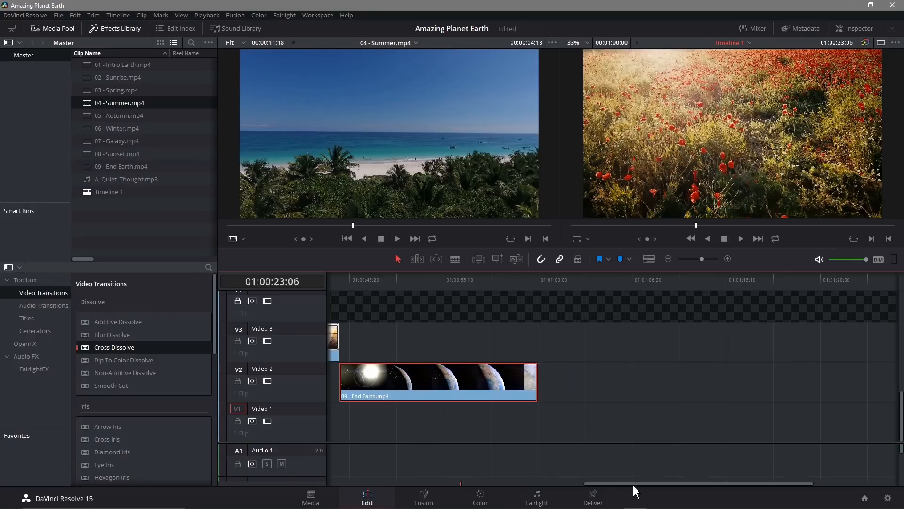
{"action": "left_click_drag", "start_coordinate": [631, 483], "coordinate": [593, 482]}
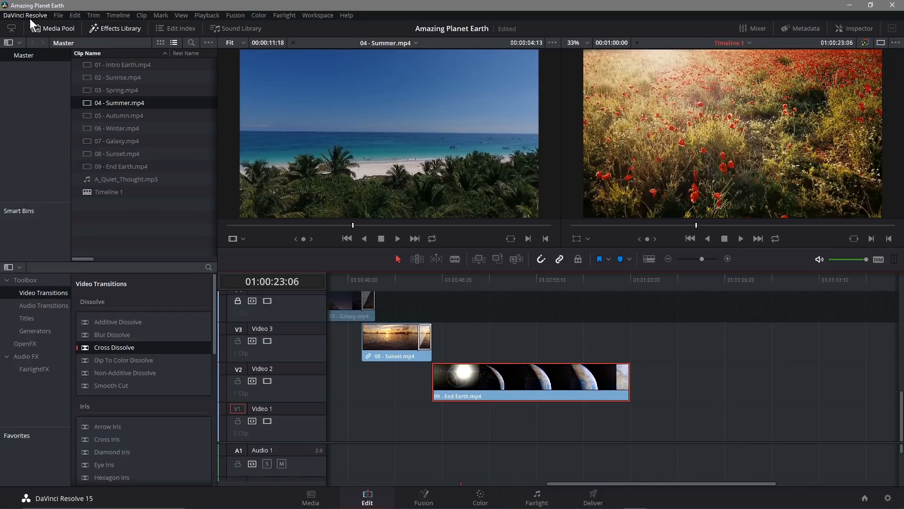
{"action": "left_click", "coordinate": [58, 15]}
{"action": "left_click", "coordinate": [68, 66]}
Review the timeline from its start, park the playhead at 01:00:17:28 and select the Sunrise clip on Video 9.
{"action": "mouse_move", "coordinate": [630, 372]}
{"action": "left_mouse_down"}
{"action": "mouse_move", "coordinate": [486, 373]}
{"action": "mouse_move", "coordinate": [631, 368]}
{"action": "left_mouse_up"}
{"action": "left_click", "coordinate": [431, 275]}
{"action": "left_click_drag", "start_coordinate": [439, 274], "coordinate": [317, 292]}
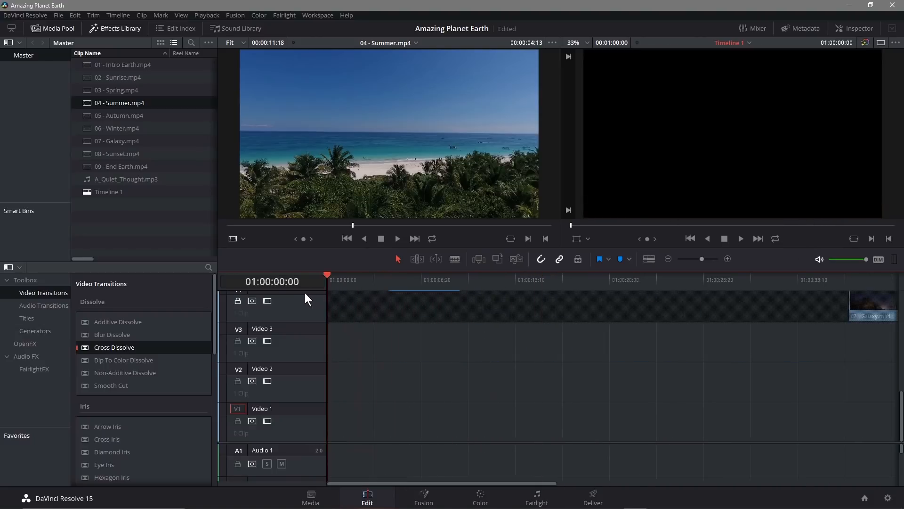
{"action": "scroll", "coordinate": [361, 313], "scroll_direction": "up", "scroll_amount": 7}
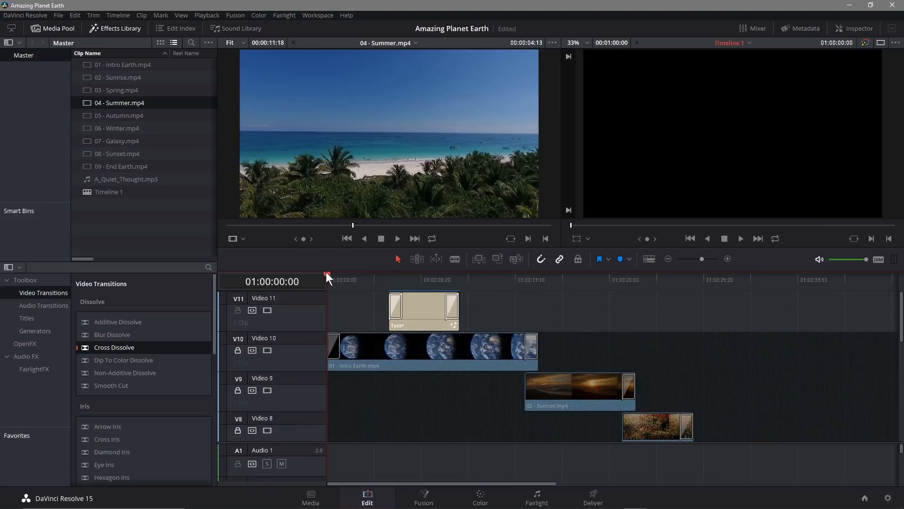
{"action": "left_click_drag", "start_coordinate": [329, 274], "coordinate": [580, 310]}
{"action": "left_click", "coordinate": [588, 385]}
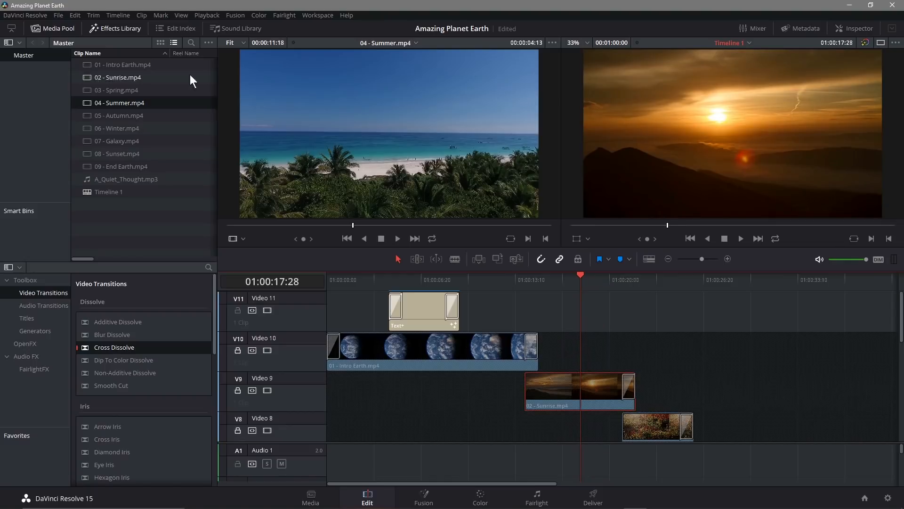
Save the project and open the Sunrise clip's composition on the Fusion page.
{"action": "left_click", "coordinate": [60, 15]}
{"action": "left_click", "coordinate": [64, 68]}
{"action": "left_click", "coordinate": [424, 500]}
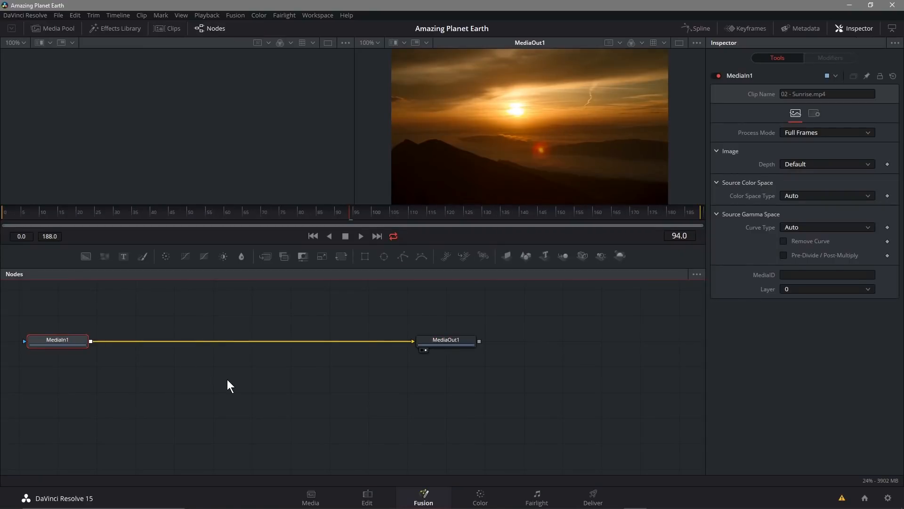
{"action": "left_click", "coordinate": [372, 501]}
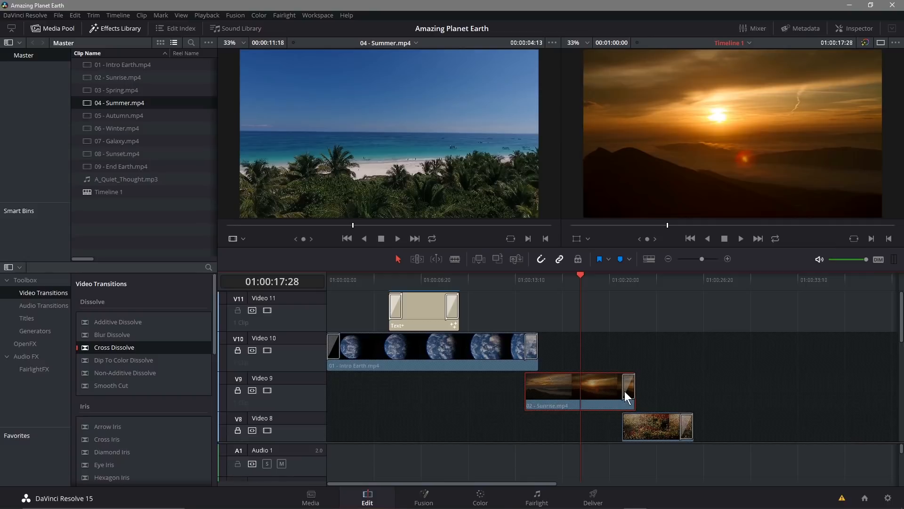
{"action": "left_click", "coordinate": [424, 497]}
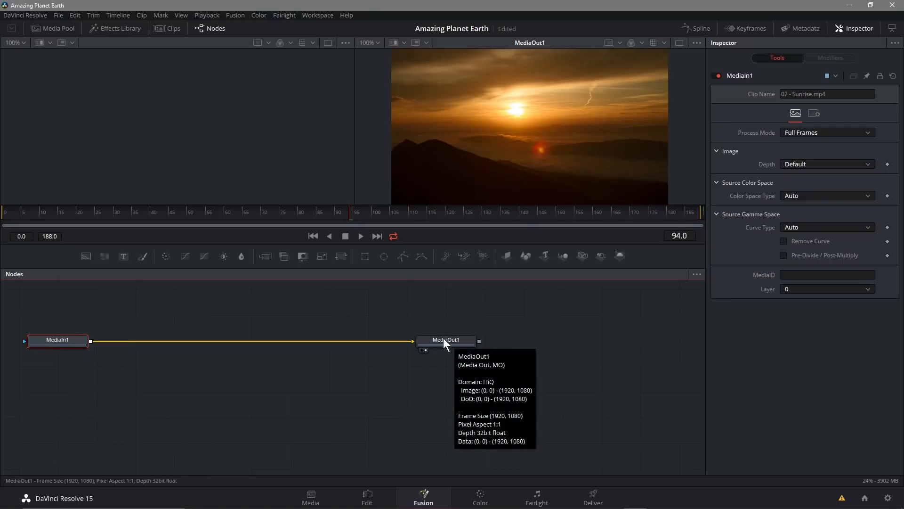
Show MediaIn1 in the empty viewer beside MediaOut1, scrub the clip and set the playhead to frame 35.
{"action": "mouse_move", "coordinate": [41, 346]}
{"action": "left_click", "coordinate": [32, 350]}
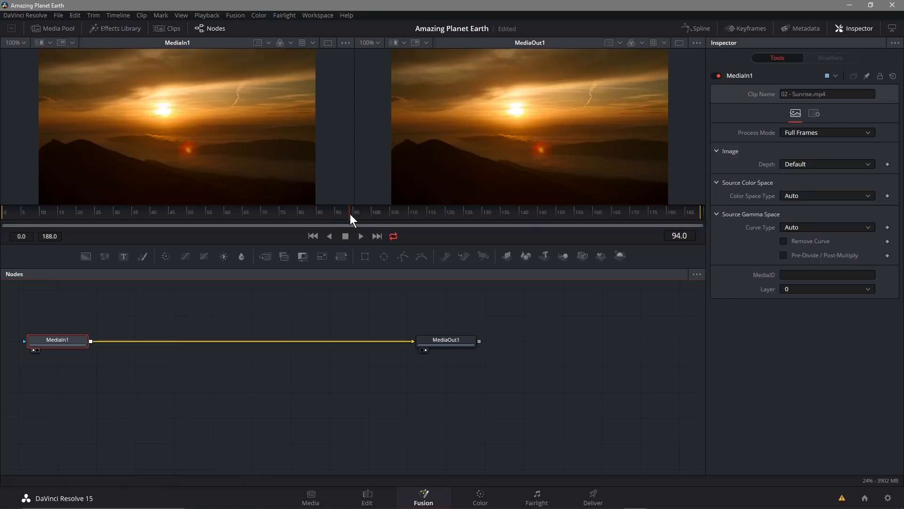
{"action": "left_click_drag", "start_coordinate": [349, 212], "coordinate": [2, 213]}
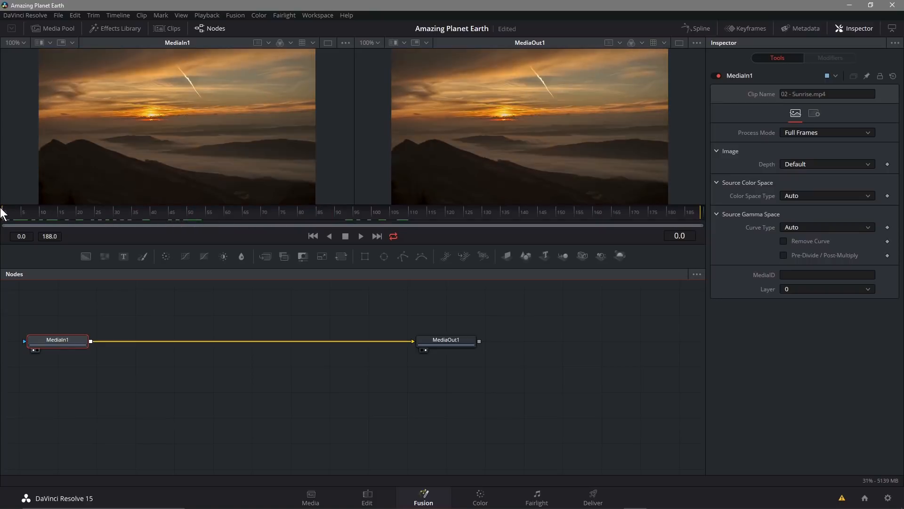
{"action": "left_click_drag", "start_coordinate": [2, 213], "coordinate": [132, 218]}
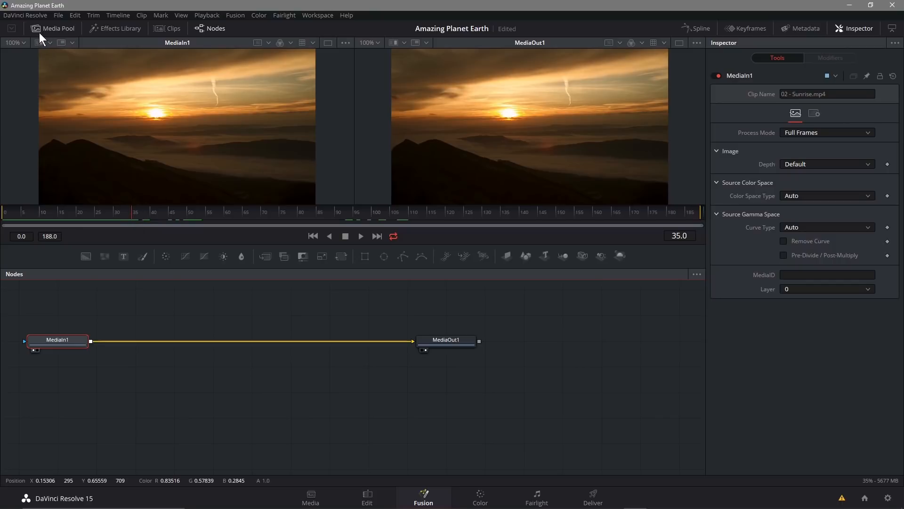
Add the ResolveFX Light Rays effect between MediaIn1 and MediaOut1 and space its node away from MediaIn1.
{"action": "left_click", "coordinate": [120, 28]}
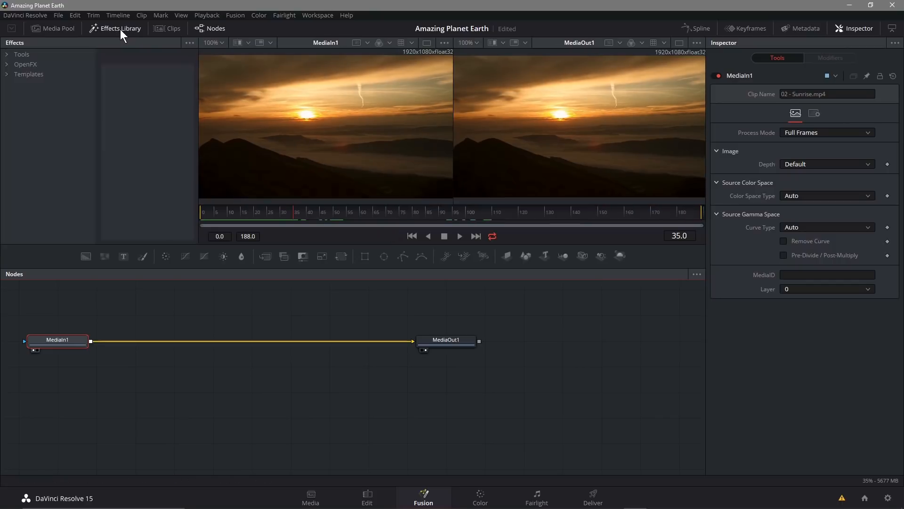
{"action": "left_click", "coordinate": [7, 64]}
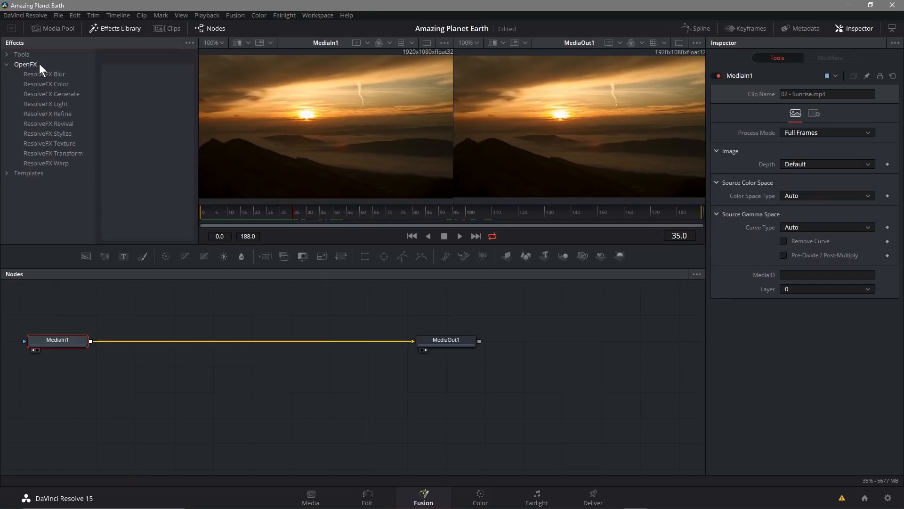
{"action": "left_click", "coordinate": [39, 104]}
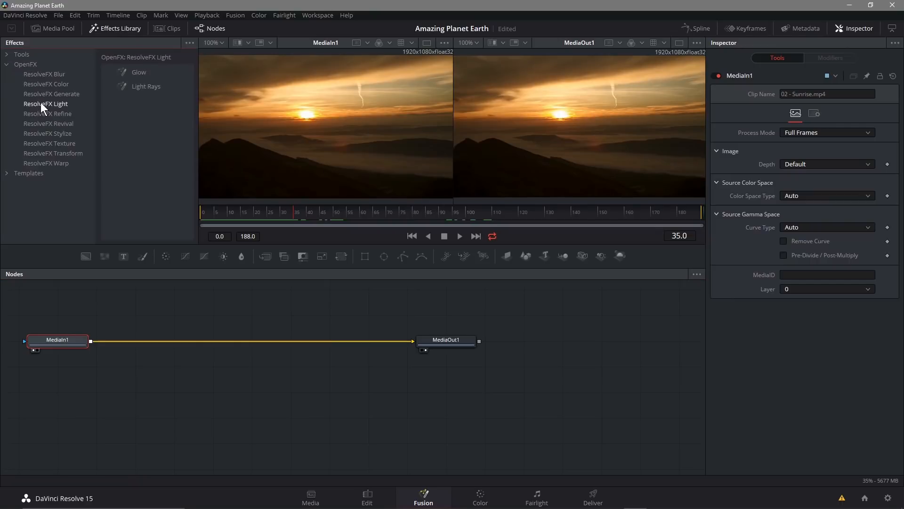
{"action": "left_click", "coordinate": [143, 87]}
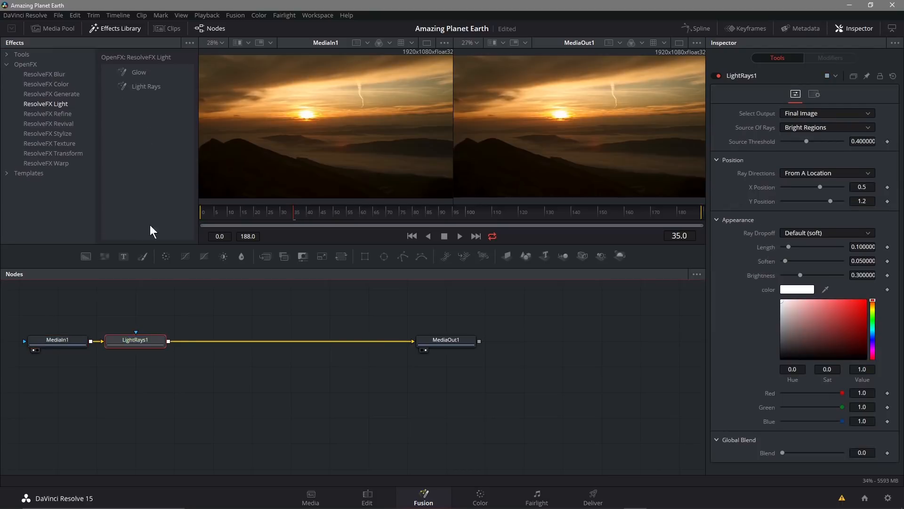
{"action": "left_click_drag", "start_coordinate": [139, 339], "coordinate": [174, 340]}
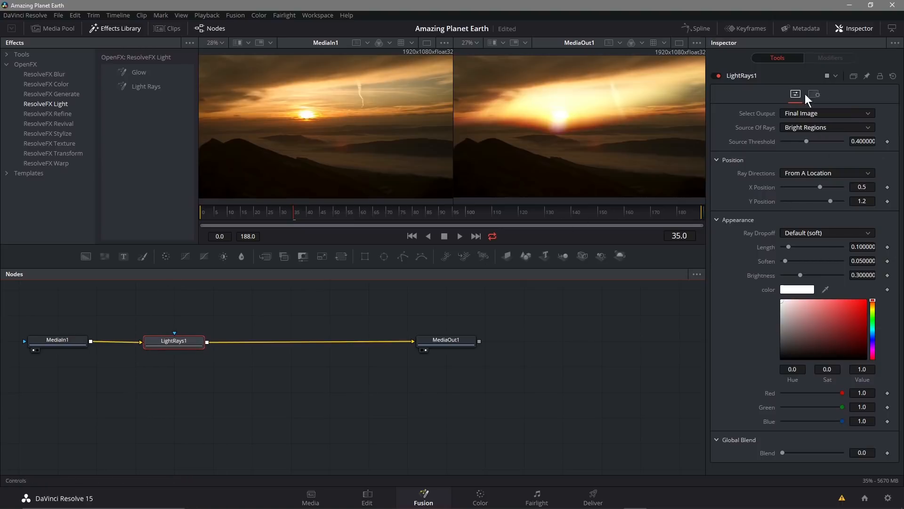
Toggle the Inspector's visibility, and switch the LightRays1 node off and on repeatedly to compare the image with and without the effect.
{"action": "left_click", "coordinate": [848, 29]}
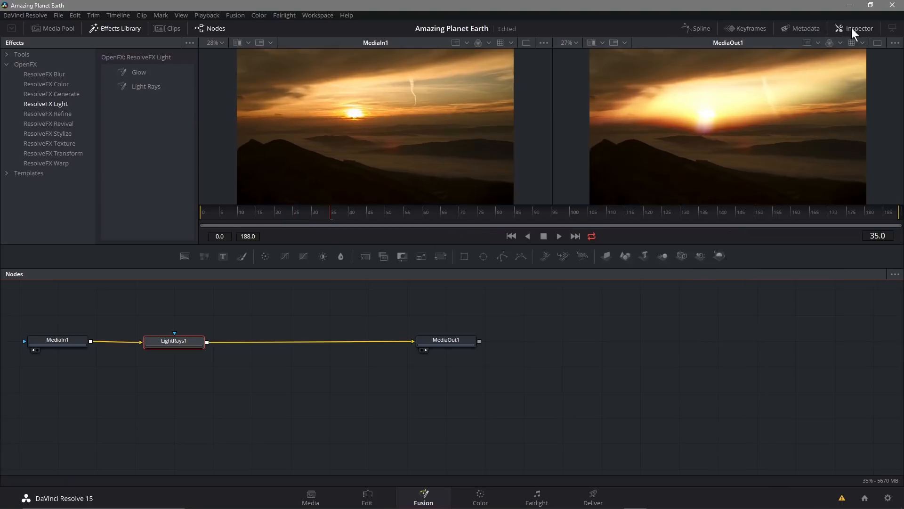
{"action": "left_click", "coordinate": [852, 28]}
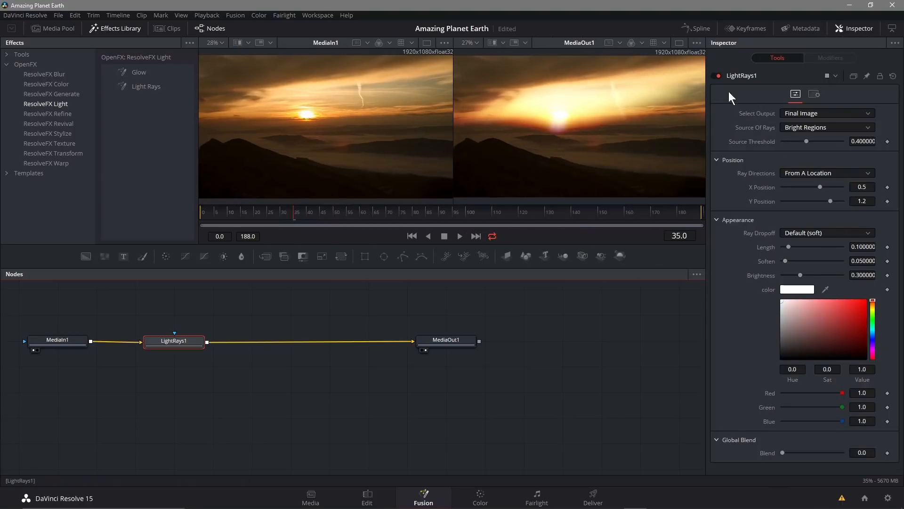
{"action": "left_click", "coordinate": [719, 75]}
{"action": "left_click", "coordinate": [718, 75]}
{"action": "left_click", "coordinate": [718, 75]}
{"action": "left_click", "coordinate": [719, 75]}
{"action": "left_click", "coordinate": [719, 75]}
{"action": "left_click", "coordinate": [719, 76]}
{"action": "left_click", "coordinate": [719, 75]}
{"action": "left_click", "coordinate": [718, 75]}
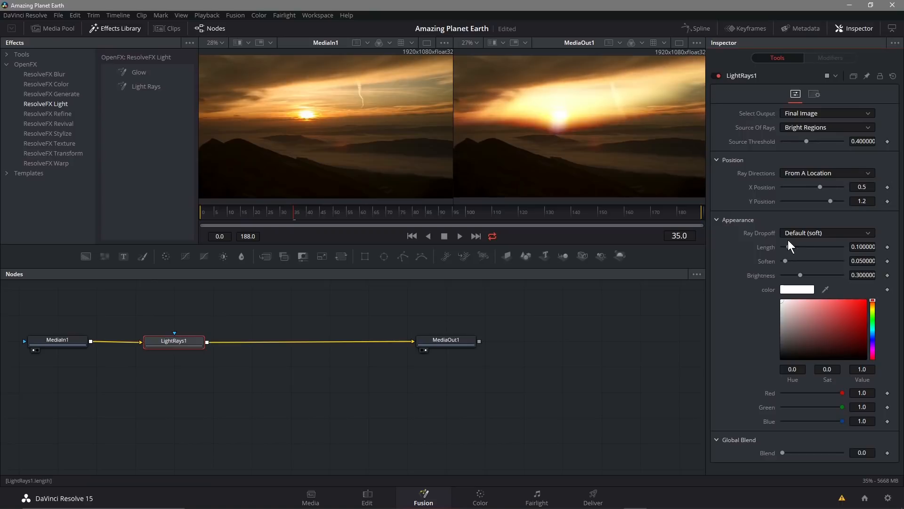
Set the Light Rays source threshold to 0.598, length to 0.26, soften to 0.0 and brightness to 0.291, trying the red and blend controls.
{"action": "mouse_move", "coordinate": [809, 139]}
{"action": "left_mouse_down"}
{"action": "mouse_move", "coordinate": [781, 143]}
{"action": "mouse_move", "coordinate": [849, 144]}
{"action": "mouse_move", "coordinate": [812, 145]}
{"action": "mouse_move", "coordinate": [820, 152]}
{"action": "left_mouse_up"}
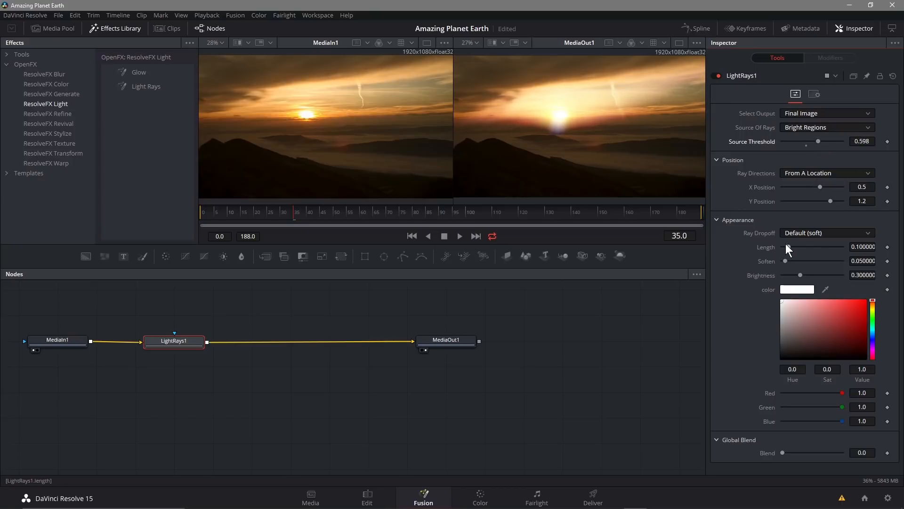
{"action": "left_click_drag", "start_coordinate": [787, 245], "coordinate": [799, 278]}
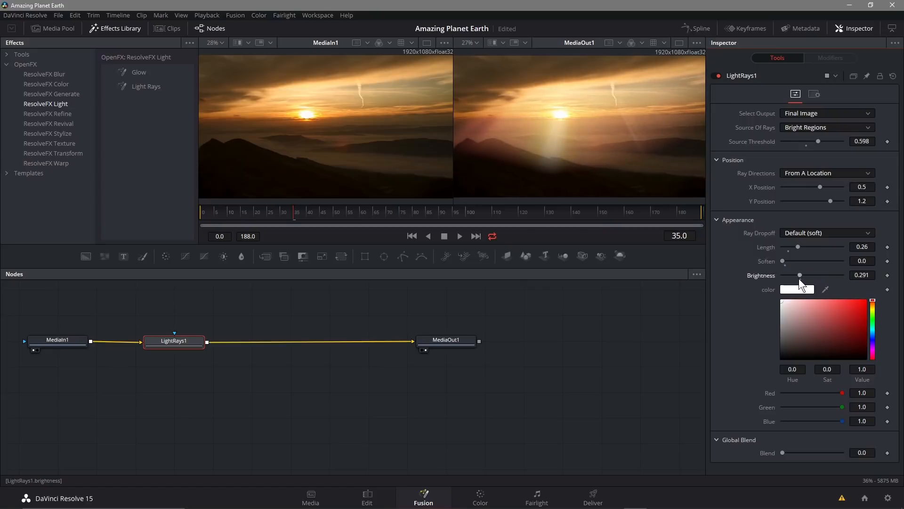
{"action": "mouse_move", "coordinate": [842, 394]}
{"action": "left_mouse_down"}
{"action": "mouse_move", "coordinate": [789, 392]}
{"action": "mouse_move", "coordinate": [852, 392]}
{"action": "left_mouse_up"}
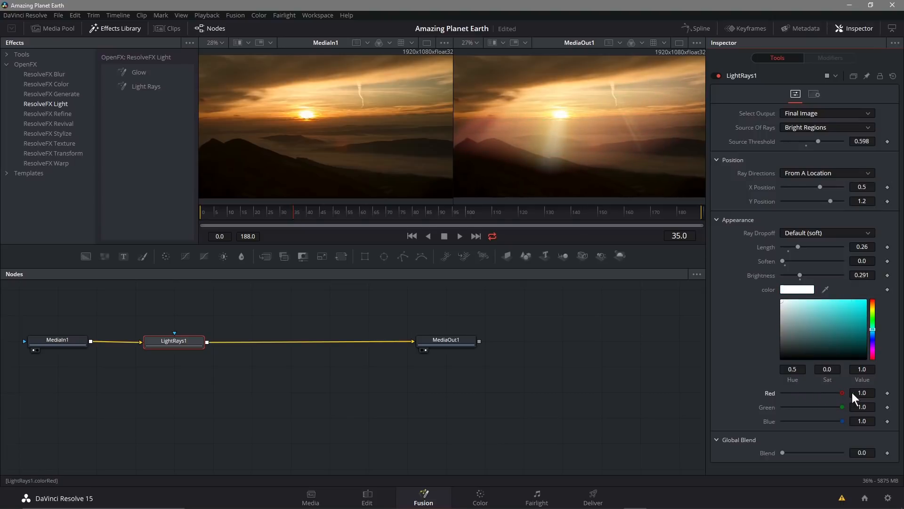
{"action": "left_click_drag", "start_coordinate": [783, 452], "coordinate": [754, 445]}
Play back the composition to check the light rays, stop it, and scrub back to frame 0.
{"action": "left_click", "coordinate": [459, 236]}
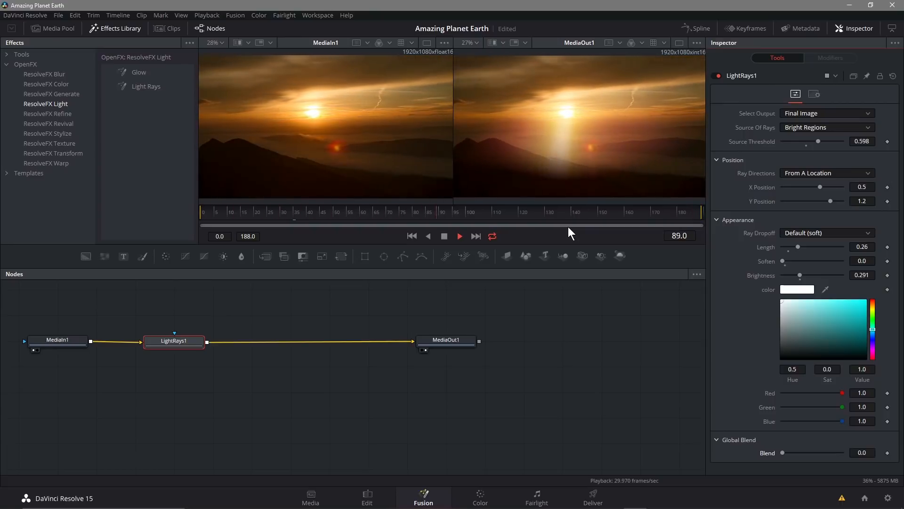
{"action": "left_click", "coordinate": [444, 236]}
{"action": "left_click_drag", "start_coordinate": [601, 212], "coordinate": [355, 213]}
{"action": "left_click_drag", "start_coordinate": [244, 209], "coordinate": [199, 208]}
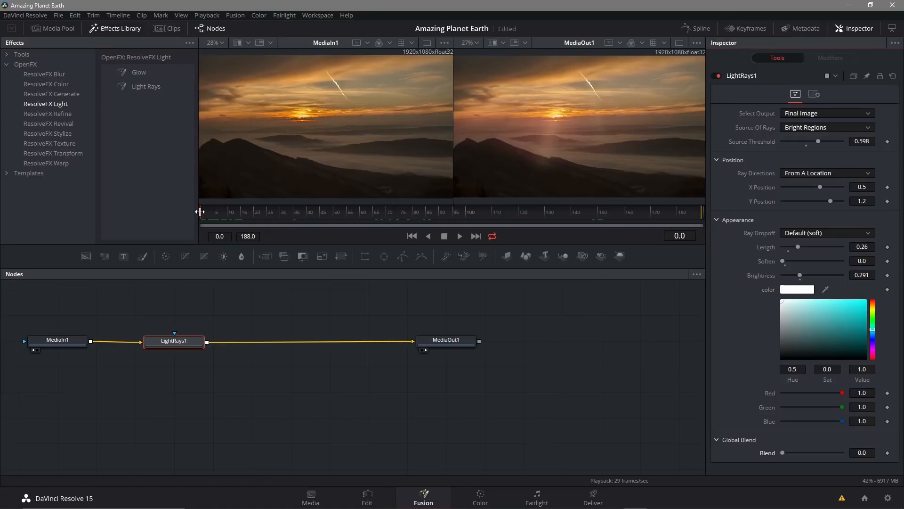
Add a source threshold keyframe to LightRays1 at frame 35 and set its value to 0.589.
{"action": "left_click_drag", "start_coordinate": [200, 211], "coordinate": [292, 211]}
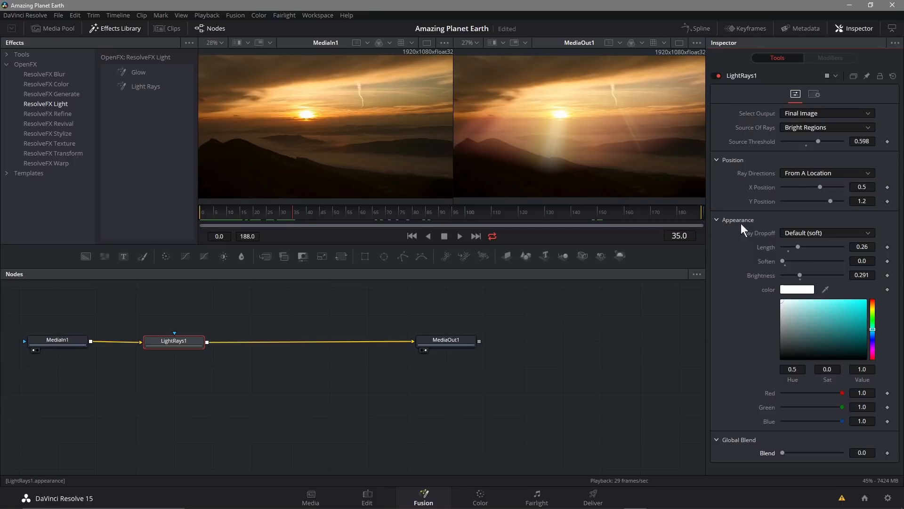
{"action": "left_click", "coordinate": [888, 142]}
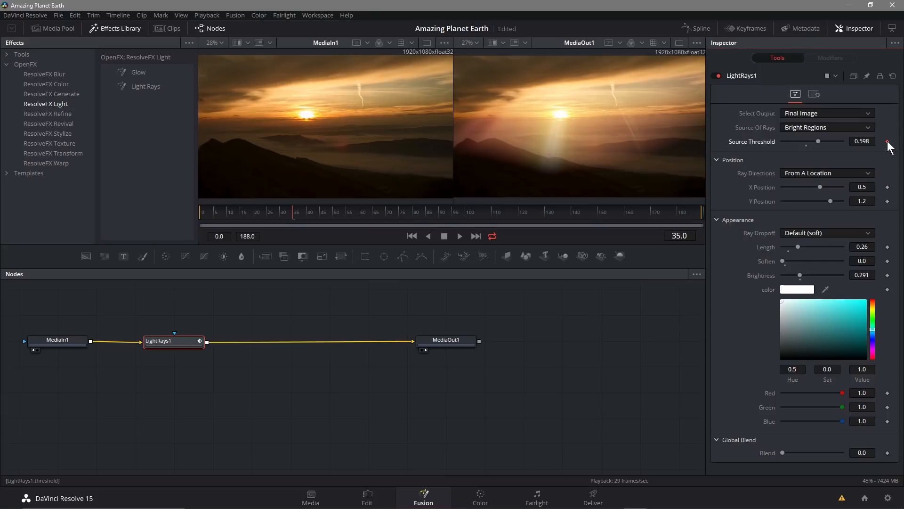
{"action": "left_click_drag", "start_coordinate": [854, 141], "coordinate": [876, 142]}
{"action": "left_click_drag", "start_coordinate": [819, 142], "coordinate": [818, 141]}
{"action": "left_click", "coordinate": [871, 141]}
{"action": "double_click", "coordinate": [864, 140]}
{"action": "right_click", "coordinate": [864, 141]}
{"action": "left_click", "coordinate": [836, 177]}
{"action": "left_click", "coordinate": [880, 159]}
Add a second source threshold keyframe for LightRays1 at the end of the Sunrise composition.
{"action": "left_click_drag", "start_coordinate": [293, 213], "coordinate": [700, 214]}
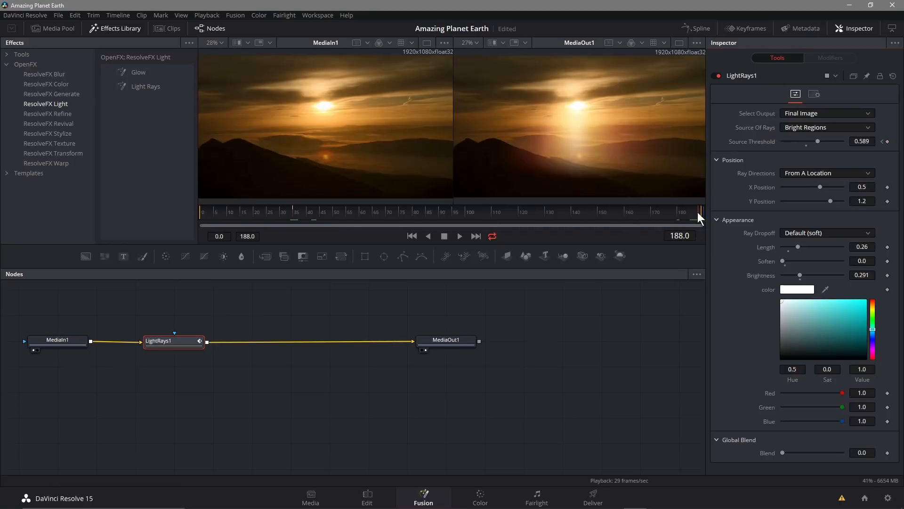
{"action": "left_click_drag", "start_coordinate": [698, 211], "coordinate": [702, 211]}
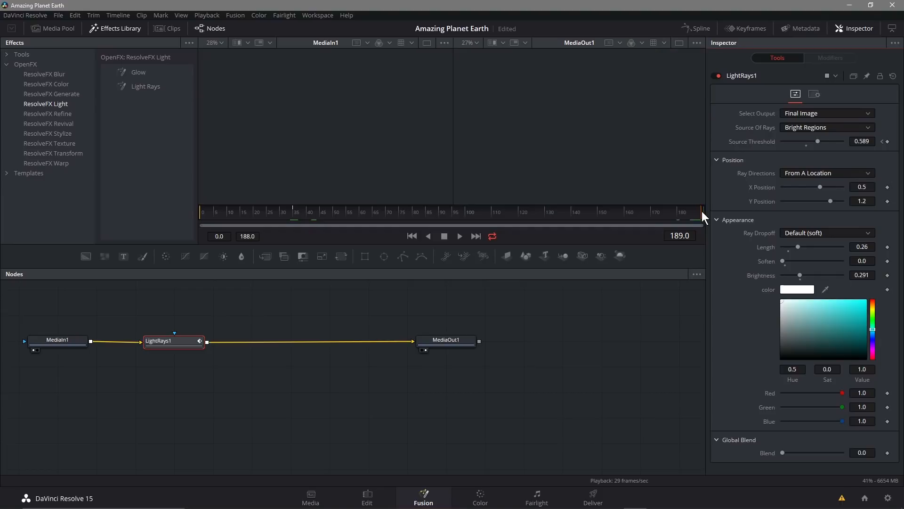
{"action": "left_click", "coordinate": [888, 141]}
Set the LightRays1 source threshold keyframe at frame 35 to 1.0, trying the minimum value first.
{"action": "left_click_drag", "start_coordinate": [681, 214], "coordinate": [293, 215]}
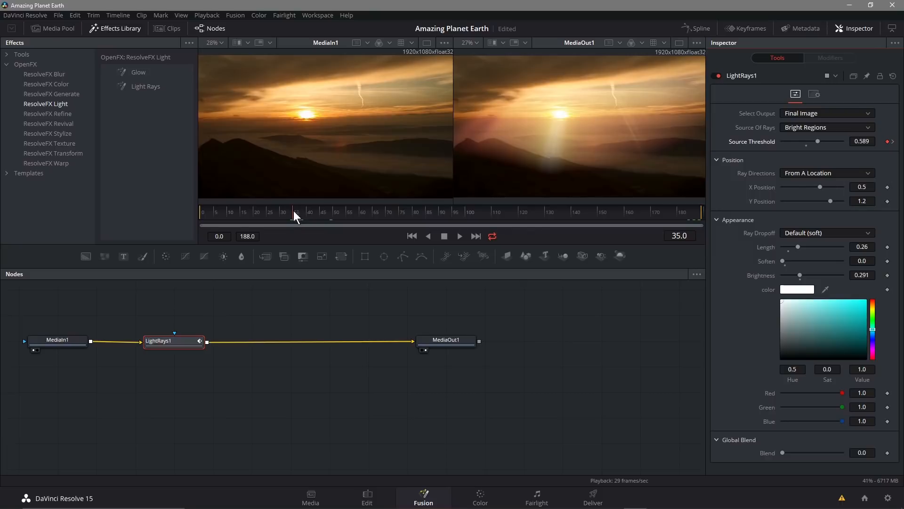
{"action": "left_click_drag", "start_coordinate": [816, 142], "coordinate": [760, 141]}
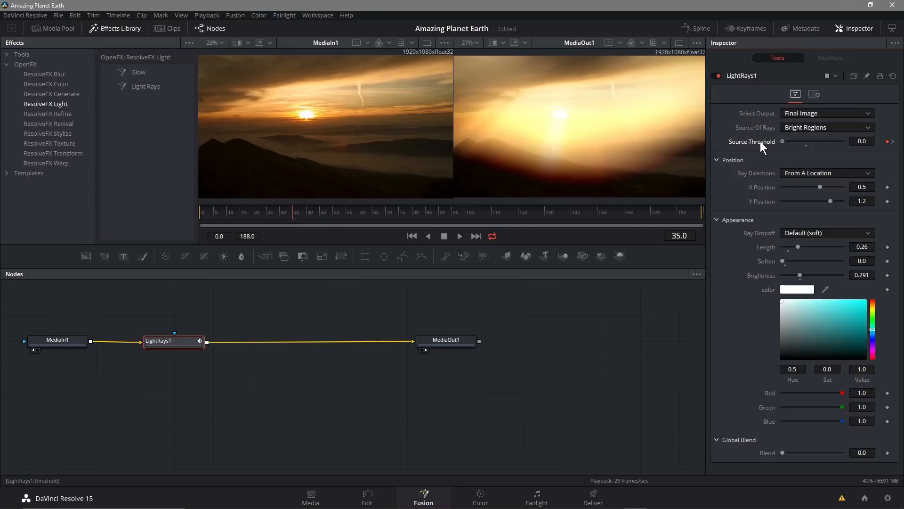
{"action": "left_click_drag", "start_coordinate": [781, 142], "coordinate": [852, 141]}
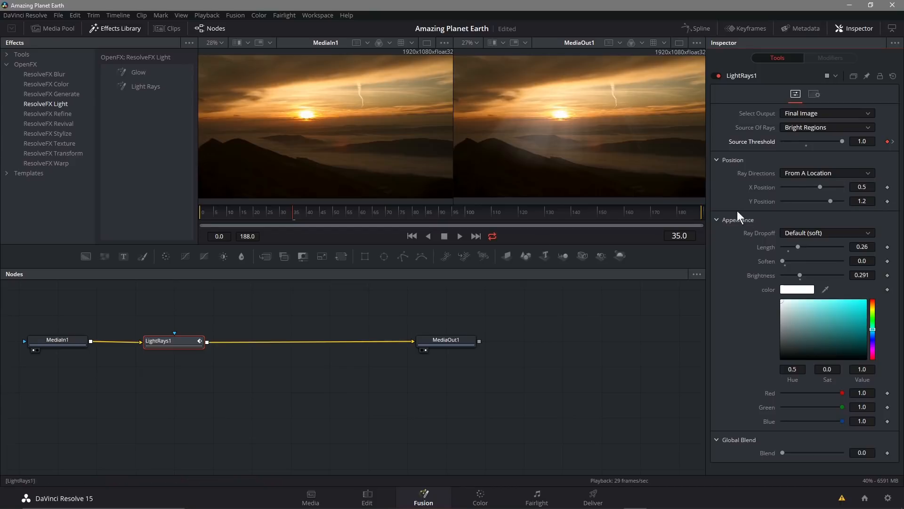
Play back the animated light rays, scrub back to frame 74, and move the LightRays1 node above and between MediaIn1 and MediaOut1.
{"action": "left_click", "coordinate": [459, 236]}
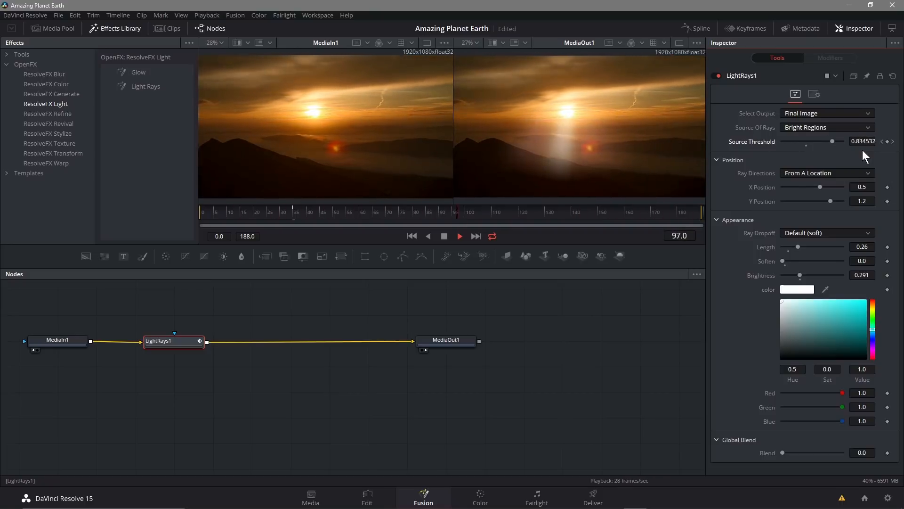
{"action": "left_click", "coordinate": [444, 235]}
{"action": "left_click_drag", "start_coordinate": [617, 215], "coordinate": [398, 217]}
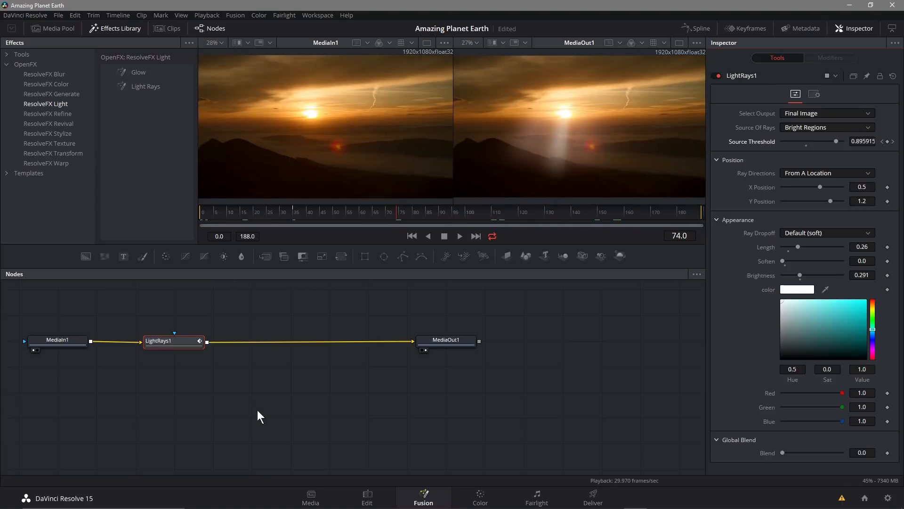
{"action": "left_click_drag", "start_coordinate": [181, 348], "coordinate": [251, 312]}
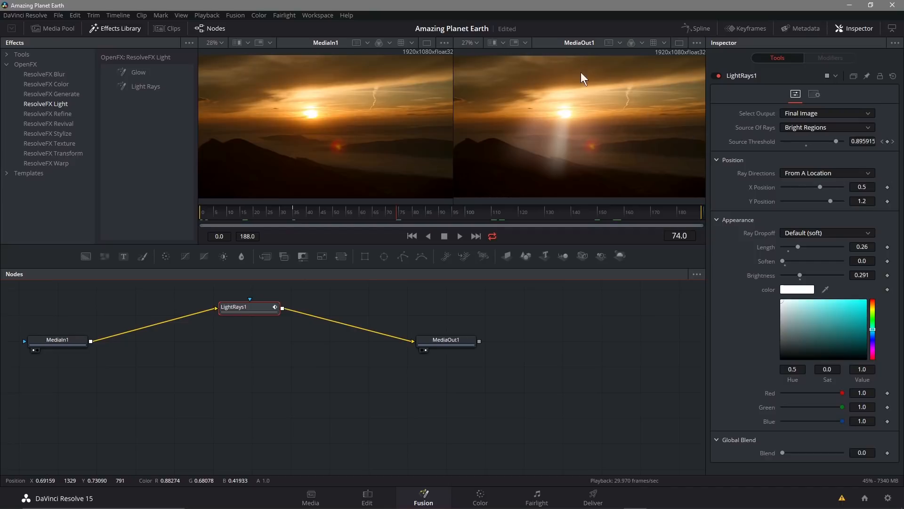
Return to the Edit page, select the 07 - Galaxy.mp4 clip on Video 4 at 01:00:37:29 and open it in Fusion.
{"action": "left_click", "coordinate": [367, 494]}
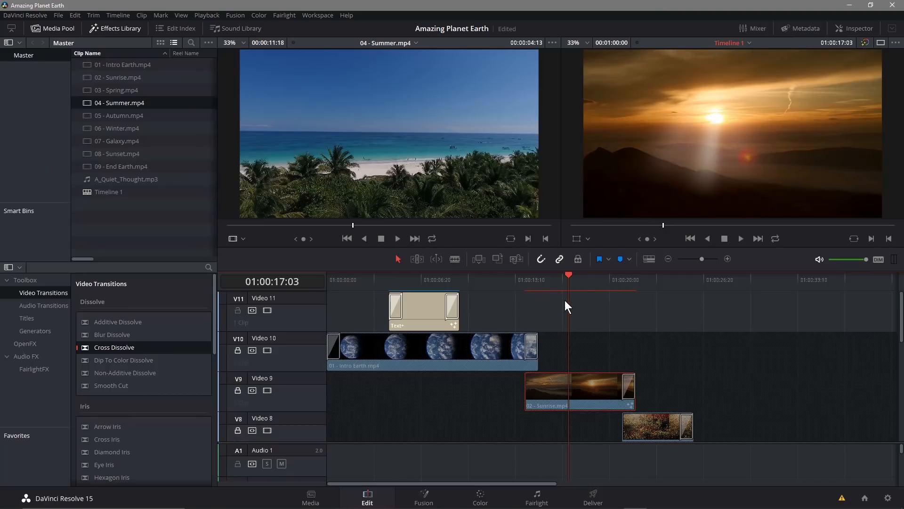
{"action": "left_click_drag", "start_coordinate": [572, 274], "coordinate": [864, 286]}
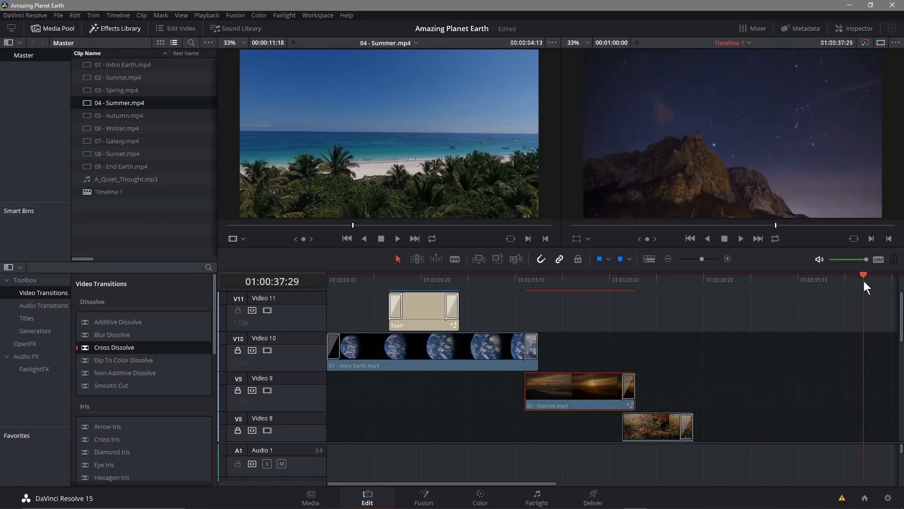
{"action": "scroll", "coordinate": [863, 380], "scroll_direction": "down", "scroll_amount": 5}
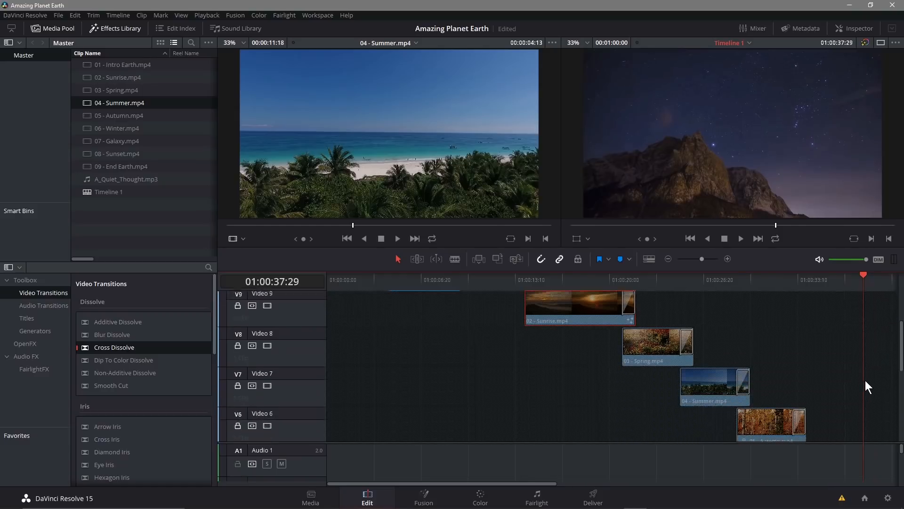
{"action": "scroll", "coordinate": [868, 375], "scroll_direction": "down", "scroll_amount": 2}
{"action": "left_click", "coordinate": [885, 349]}
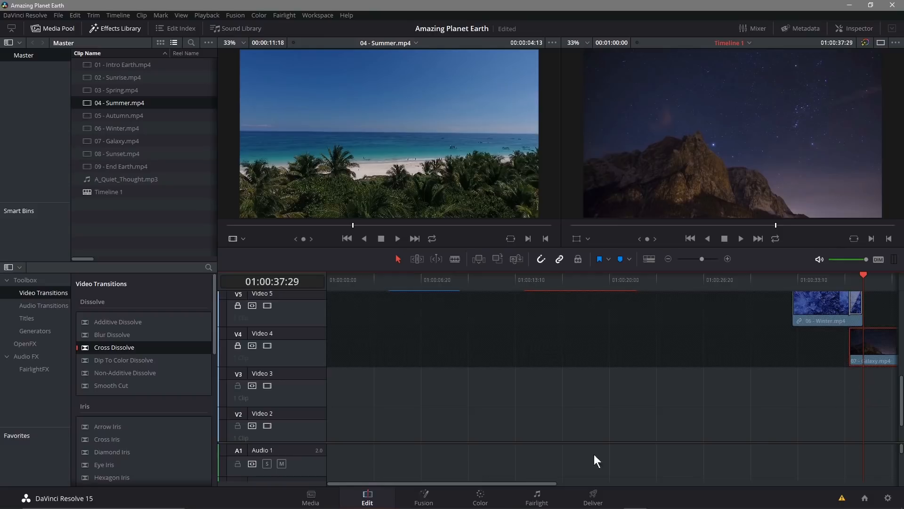
{"action": "left_click_drag", "start_coordinate": [525, 482], "coordinate": [616, 475]}
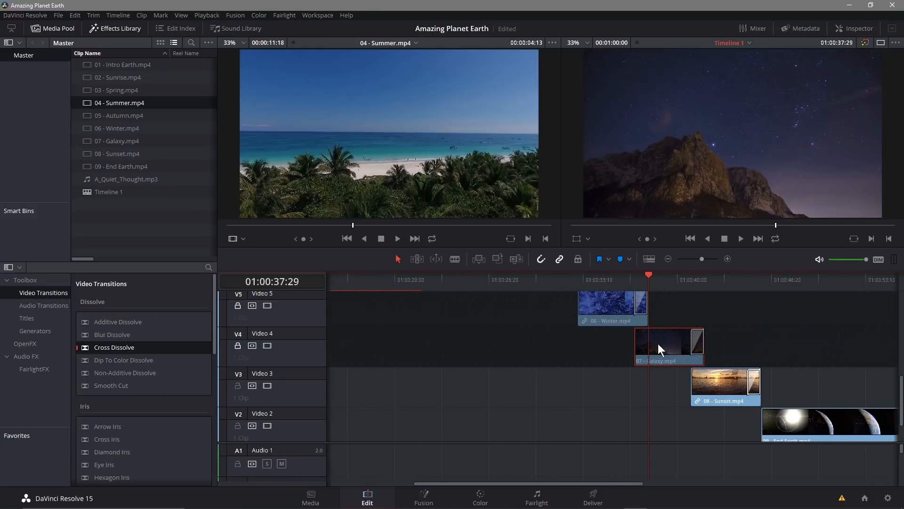
{"action": "left_click", "coordinate": [433, 500]}
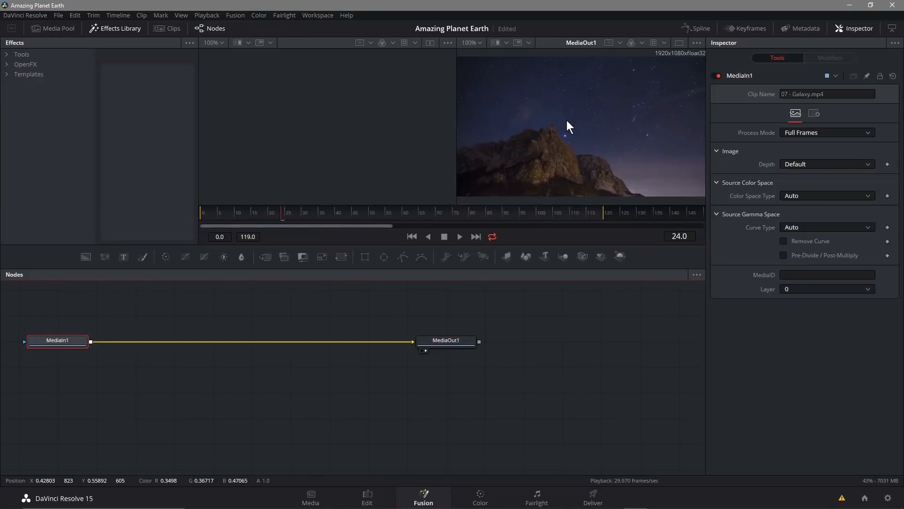
At frame 0, add the ResolveFX Glow effect between MediaIn1 and MediaOut1 and space its node midway between them.
{"action": "left_click_drag", "start_coordinate": [278, 216], "coordinate": [199, 216]}
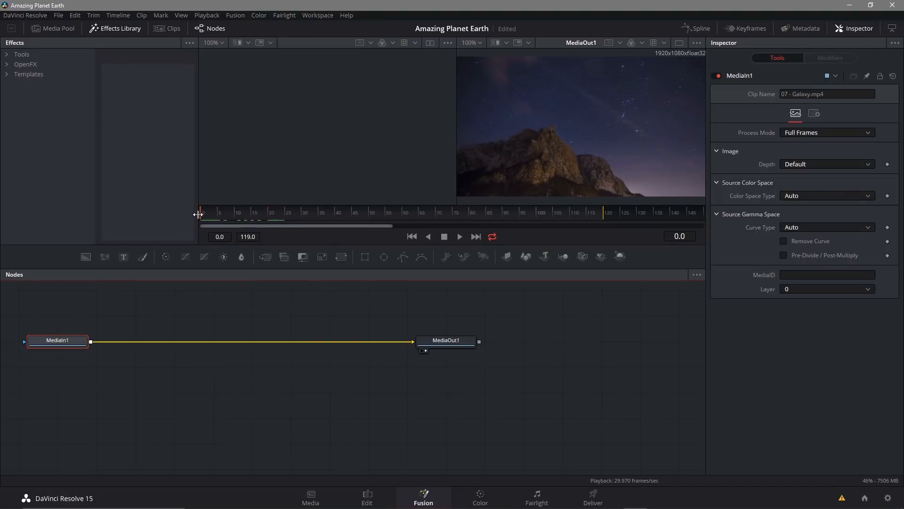
{"action": "left_click", "coordinate": [36, 64]}
{"action": "left_click", "coordinate": [11, 65]}
{"action": "left_click", "coordinate": [45, 105]}
{"action": "double_click", "coordinate": [136, 73]}
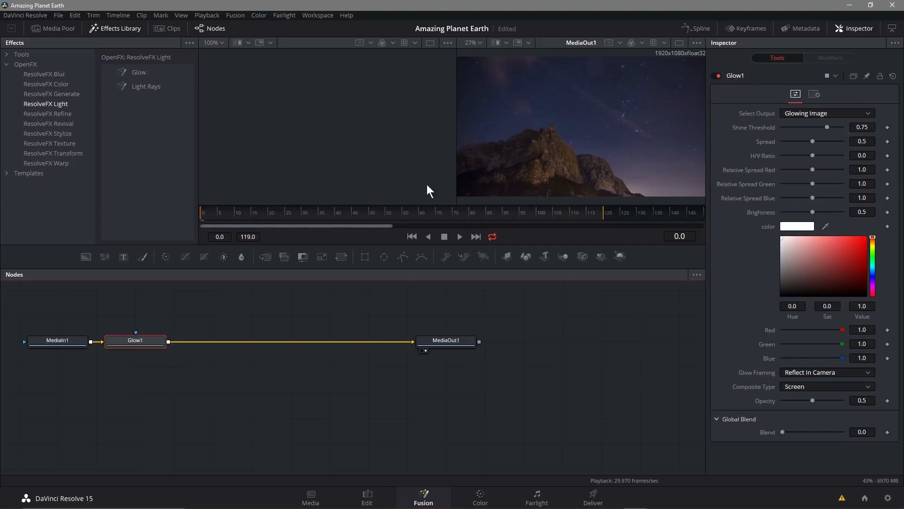
{"action": "left_click_drag", "start_coordinate": [139, 338], "coordinate": [236, 330]}
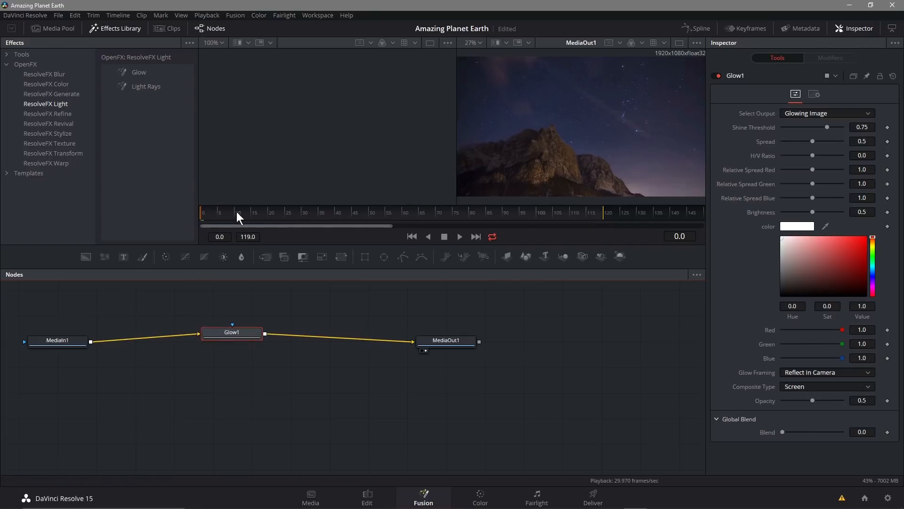
Show MediaIn1 in the empty viewer for comparison with the output, and move to frame 46.
{"action": "mouse_move", "coordinate": [202, 213]}
{"action": "left_mouse_down"}
{"action": "mouse_move", "coordinate": [271, 213]}
{"action": "mouse_move", "coordinate": [203, 212]}
{"action": "left_mouse_up"}
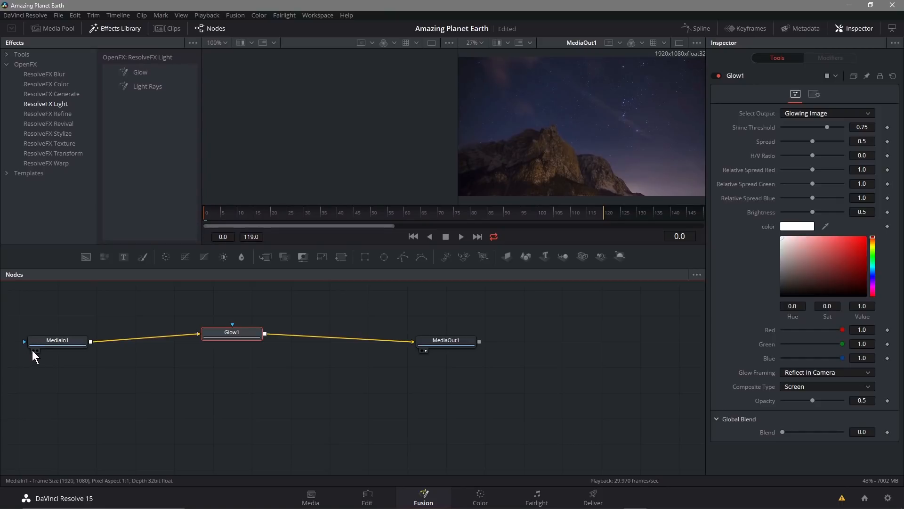
{"action": "left_click", "coordinate": [32, 350]}
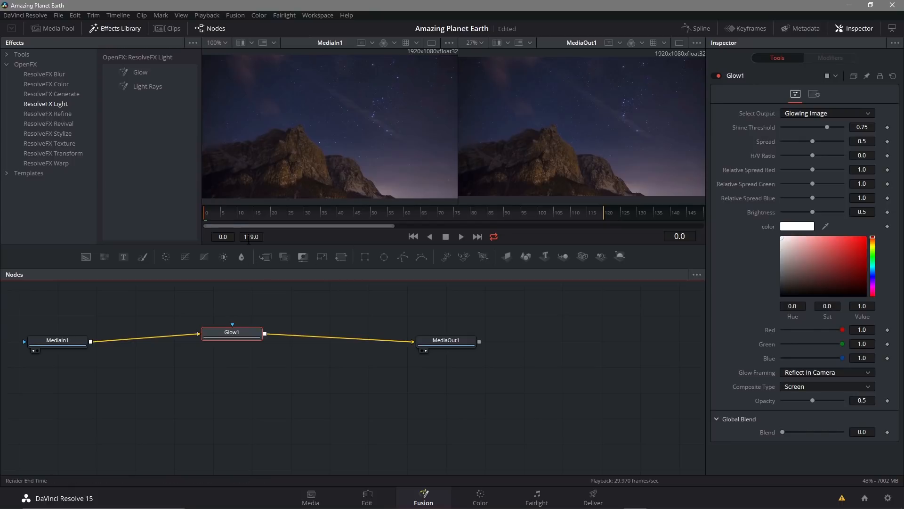
{"action": "left_click_drag", "start_coordinate": [204, 213], "coordinate": [354, 228]}
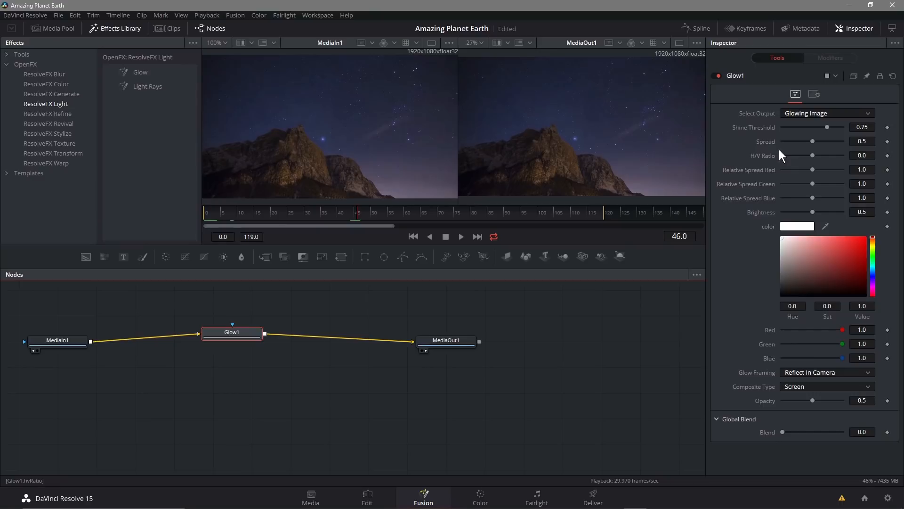
Set the Glow1 shine threshold to 0.173, spread to 0.134, H/V ratio to 0.02 and opacity to 1.0, trying the blend control.
{"action": "left_click", "coordinate": [827, 126]}
{"action": "left_click_drag", "start_coordinate": [844, 126], "coordinate": [812, 168]}
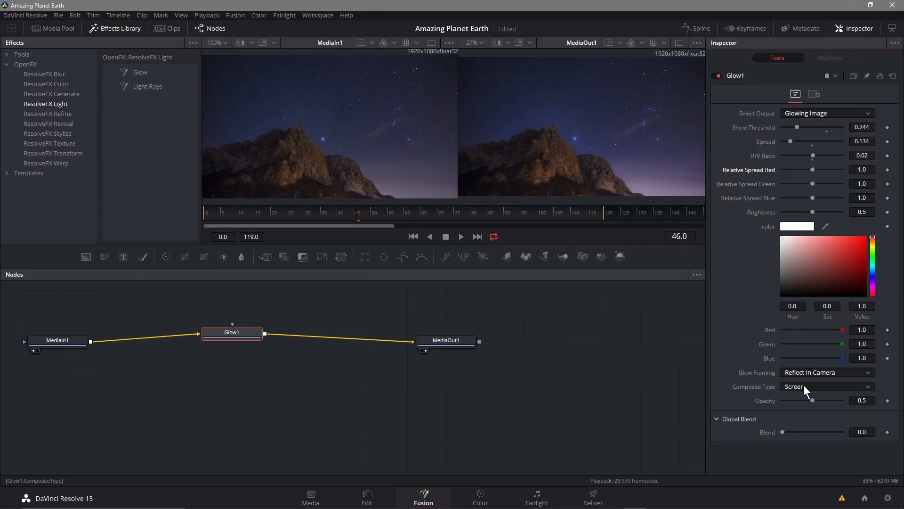
{"action": "left_click_drag", "start_coordinate": [812, 400], "coordinate": [845, 403]}
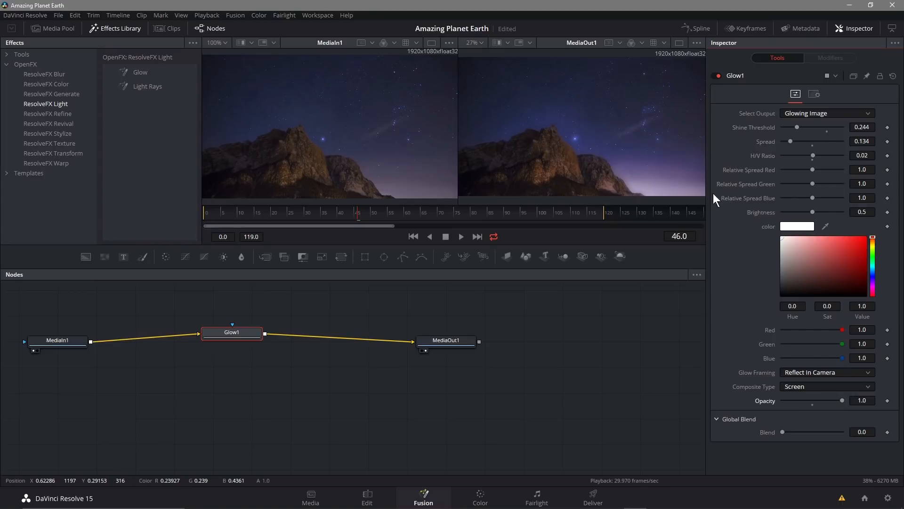
{"action": "left_click_drag", "start_coordinate": [782, 431], "coordinate": [821, 431]}
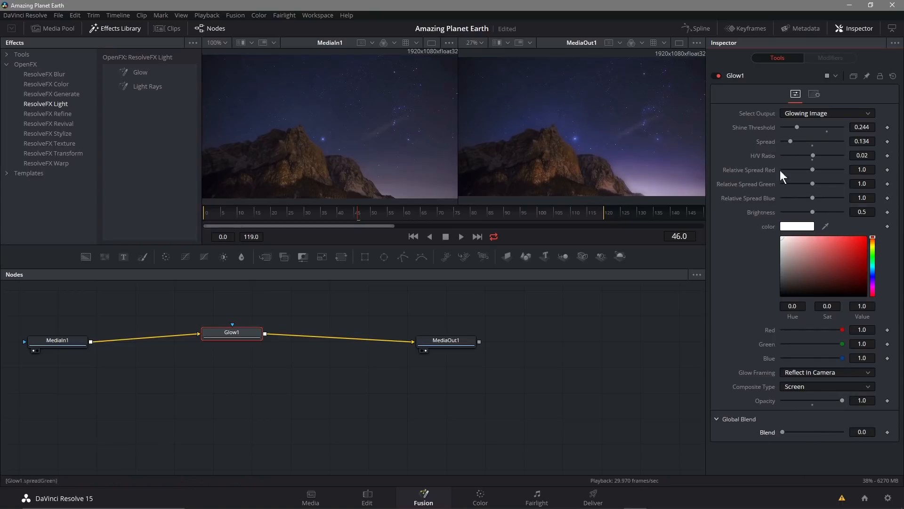
{"action": "left_click_drag", "start_coordinate": [795, 128], "coordinate": [790, 129]}
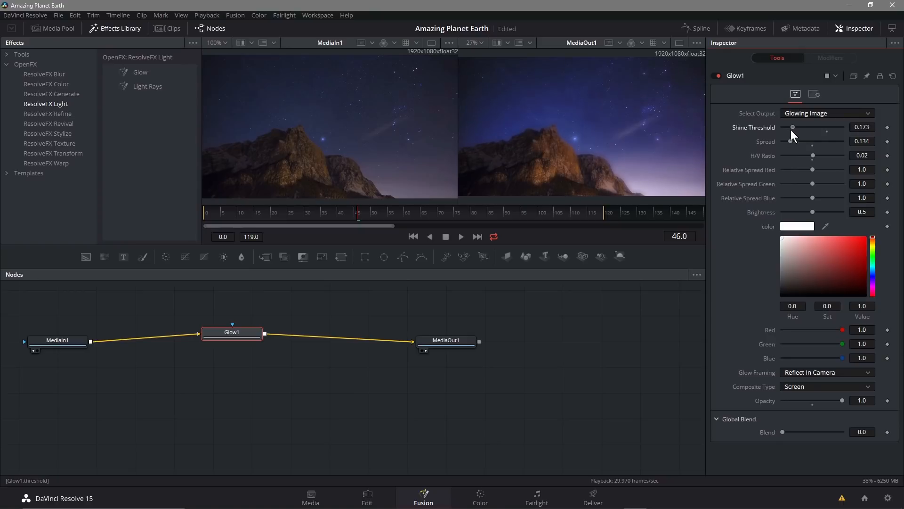
Play the Galaxy composition from its first frame to check the glow, and stop at frame 104.
{"action": "left_click", "coordinate": [415, 236]}
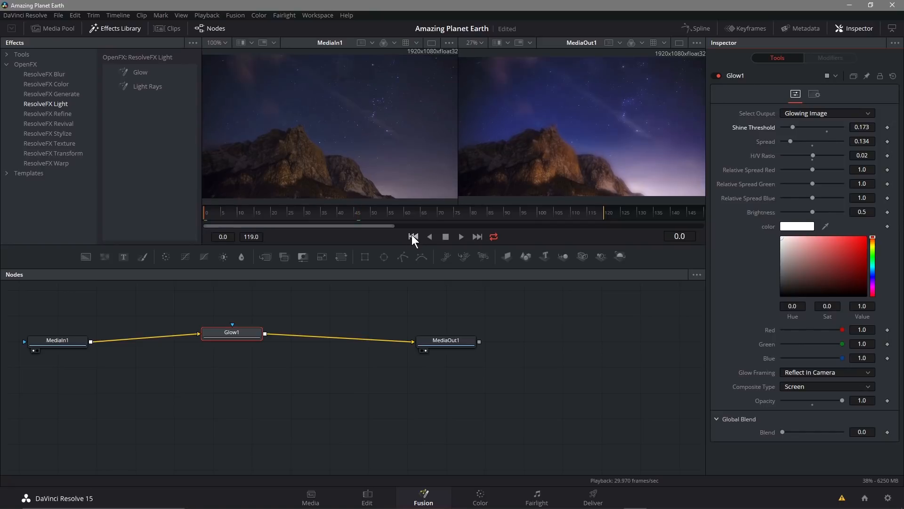
{"action": "left_click", "coordinate": [460, 237]}
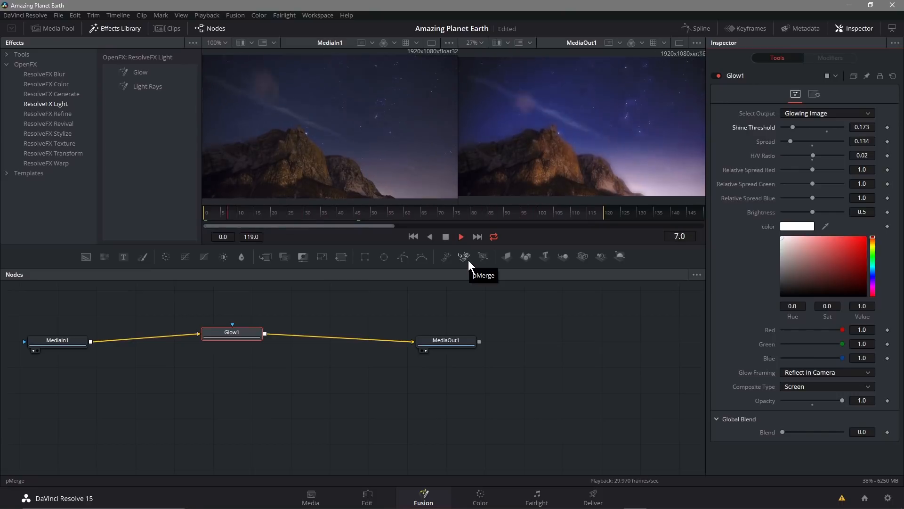
{"action": "left_click", "coordinate": [446, 237]}
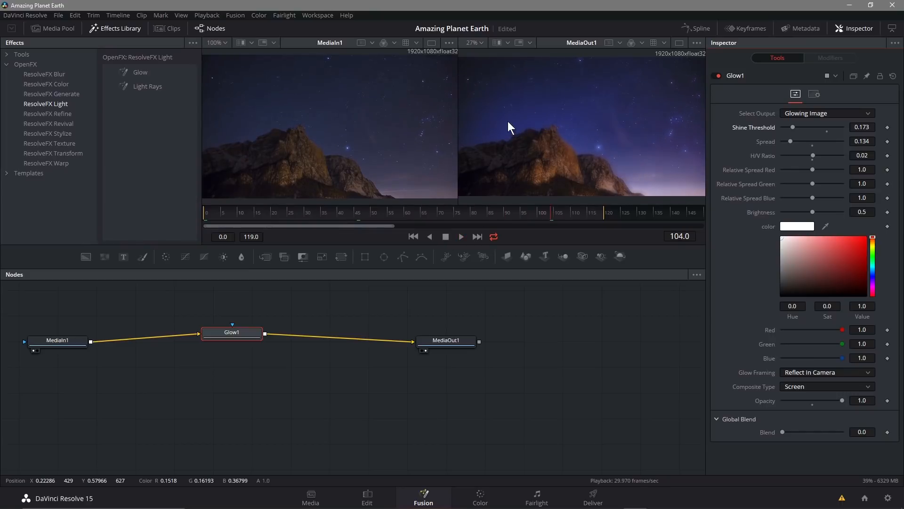
Back on the Edit page, move the End Earth clip on Video 2 one second earlier so it overlaps the Sunset clip's cross dissolve.
{"action": "left_click", "coordinate": [366, 500]}
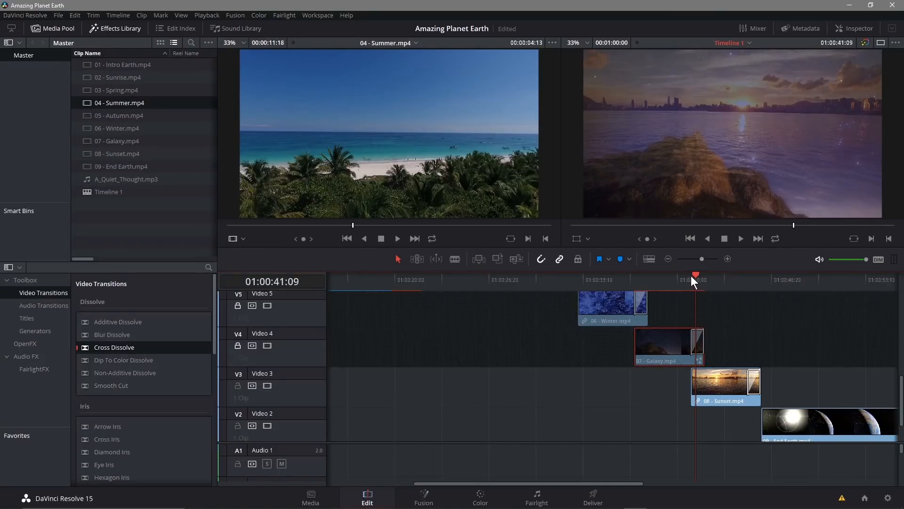
{"action": "left_click", "coordinate": [705, 275]}
{"action": "left_click", "coordinate": [714, 274]}
{"action": "left_click_drag", "start_coordinate": [714, 274], "coordinate": [414, 304]}
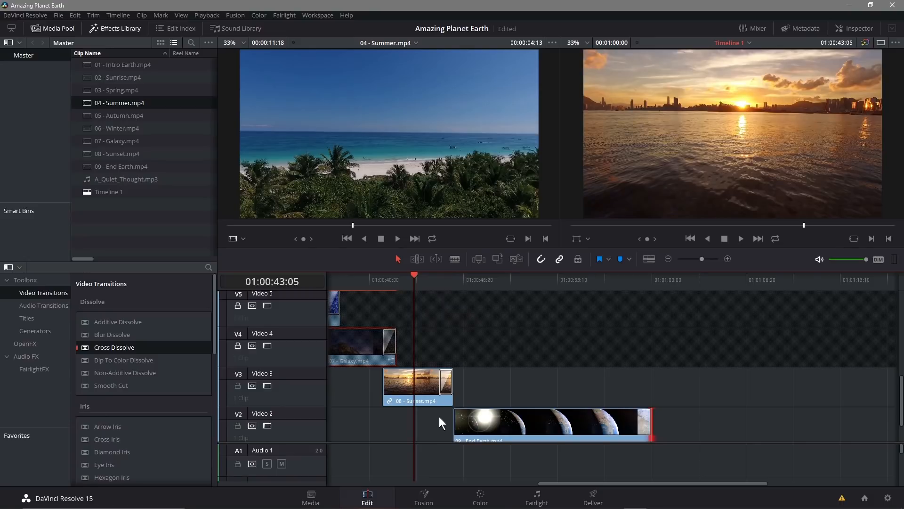
{"action": "left_click_drag", "start_coordinate": [476, 417], "coordinate": [466, 423]}
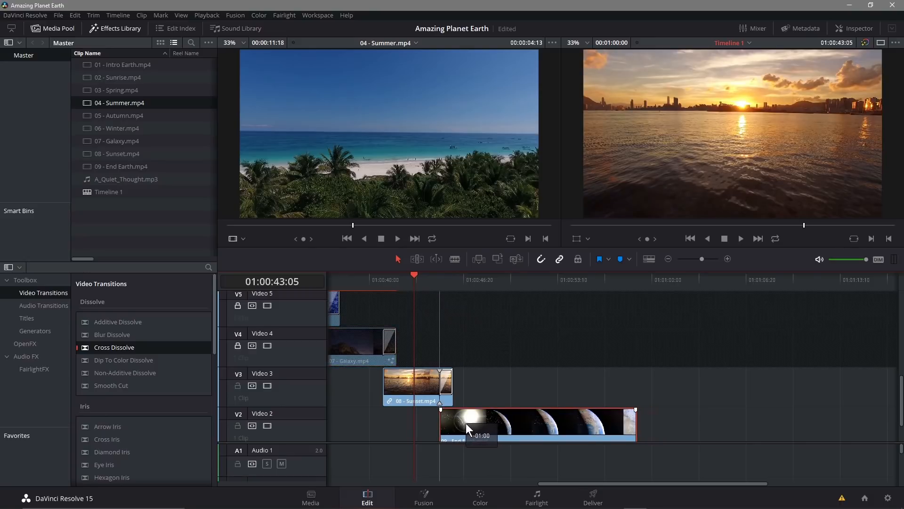
Play the transition between the Sunset and End Earth clips from 01:00:44:29, and stop playback after it.
{"action": "left_click", "coordinate": [414, 275]}
{"action": "left_click_drag", "start_coordinate": [413, 275], "coordinate": [439, 286]}
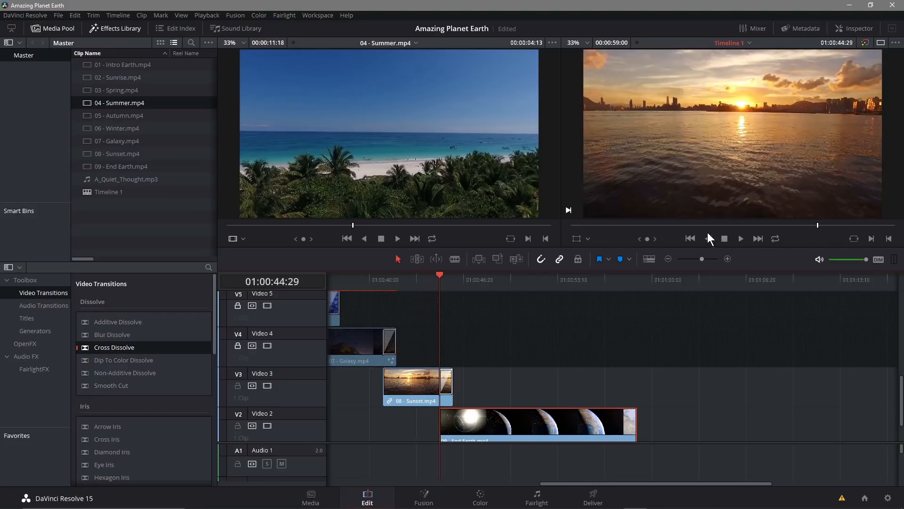
{"action": "left_click", "coordinate": [740, 239]}
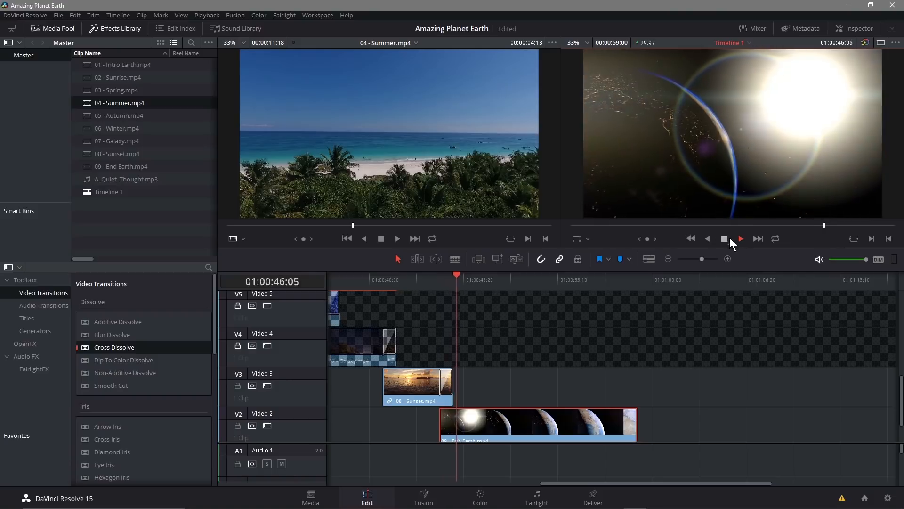
{"action": "left_click", "coordinate": [727, 235]}
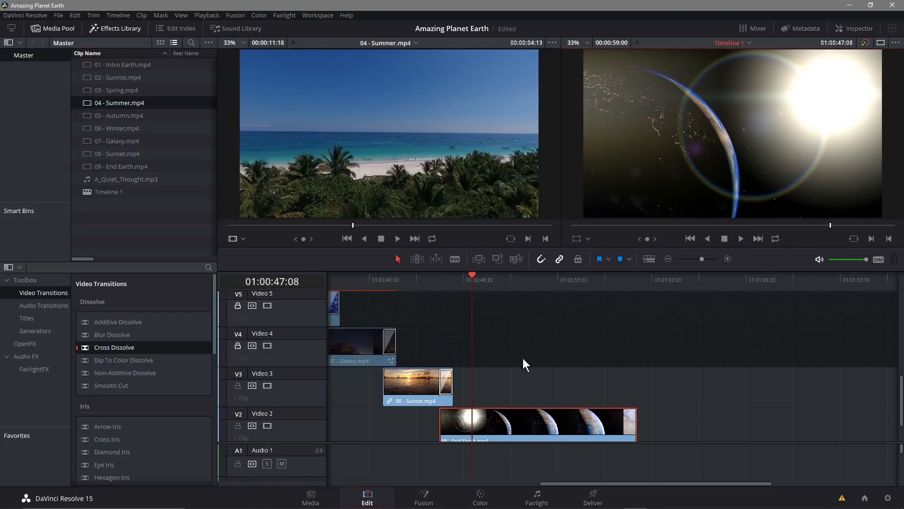
Copy the Text+ title clip on Video 11 at the timeline's start and return to the End Earth clip.
{"action": "scroll", "coordinate": [522, 364], "scroll_direction": "up", "scroll_amount": 1}
{"action": "scroll", "coordinate": [521, 358], "scroll_direction": "up", "scroll_amount": 6}
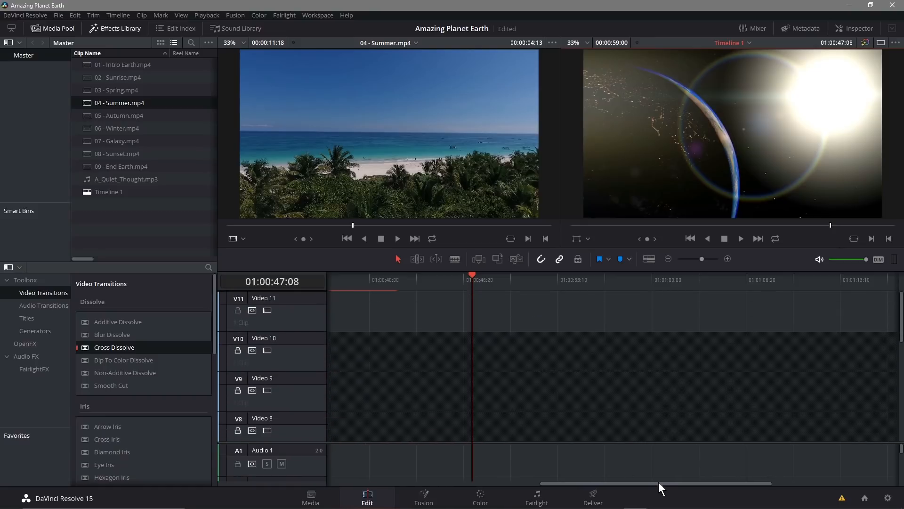
{"action": "left_click_drag", "start_coordinate": [658, 481], "coordinate": [396, 482]}
{"action": "left_click", "coordinate": [428, 312]}
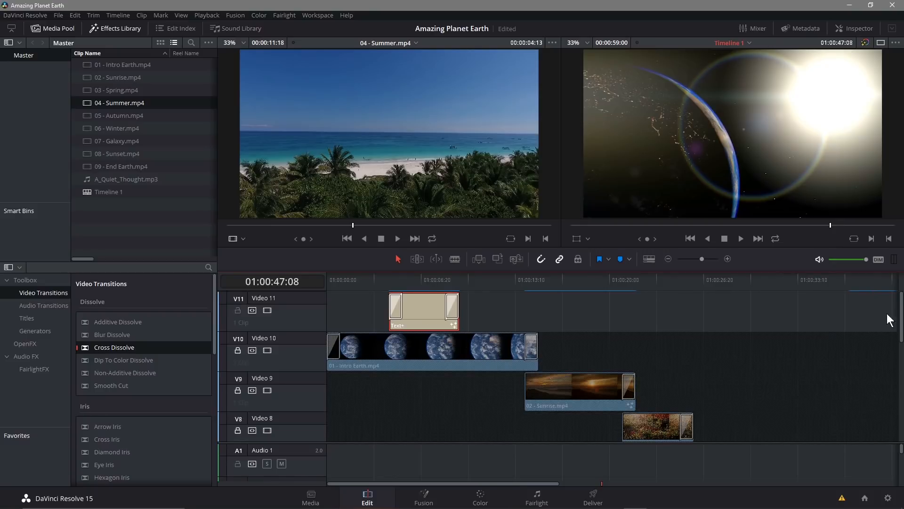
{"action": "scroll", "coordinate": [888, 363], "scroll_direction": "down", "scroll_amount": 6}
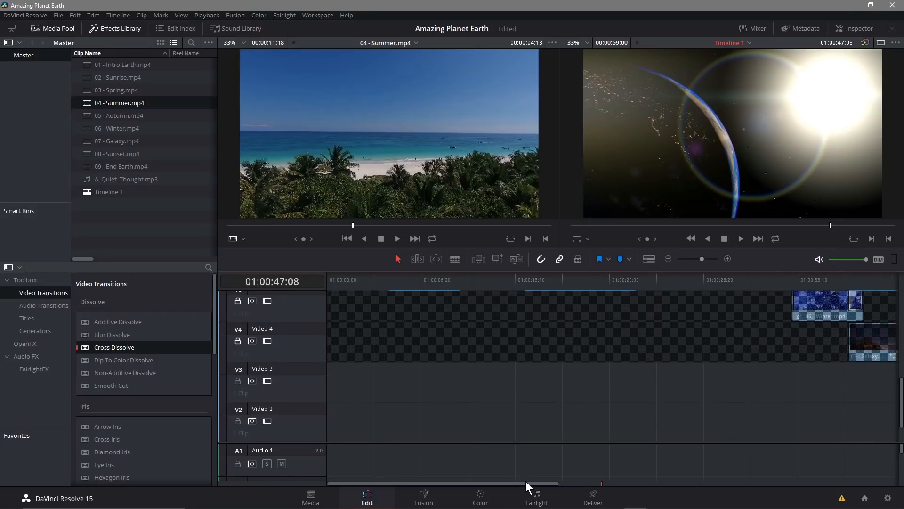
{"action": "left_click_drag", "start_coordinate": [527, 483], "coordinate": [688, 487]}
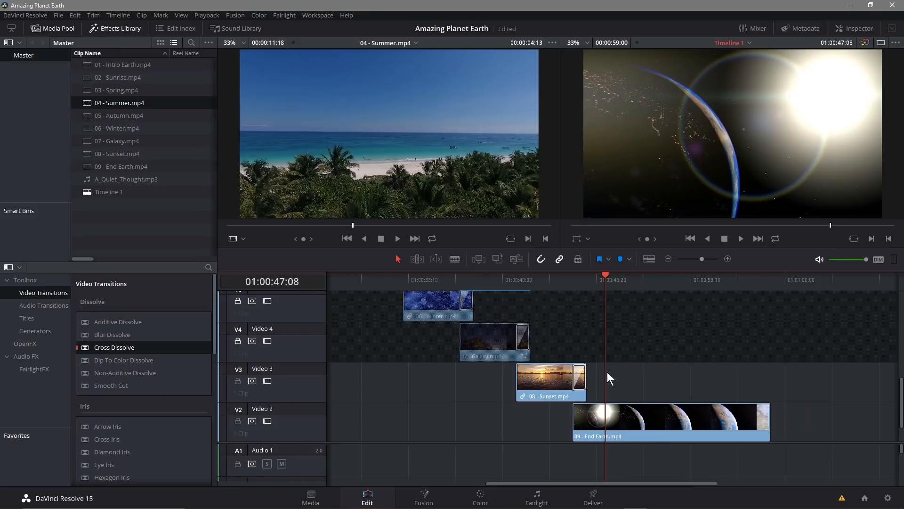
Move the playhead five frames back and paste the copied title there, near the start of the End Earth clip.
{"action": "key", "text": "Right"}
{"action": "key", "text": "Right"}
{"action": "key", "text": "Right"}
{"action": "key", "text": "Right"}
{"action": "key", "text": "Right"}
{"action": "key", "text": "Right"}
{"action": "key", "text": "Right"}
{"action": "key", "text": "Right"}
{"action": "key", "text": "Left"}
{"action": "key", "text": "Left"}
{"action": "key", "text": "Left"}
{"action": "key", "text": "Left"}
{"action": "key", "text": "Left"}
{"action": "key", "text": "Left"}
{"action": "key", "text": "Left"}
{"action": "key", "text": "Left"}
{"action": "key", "text": "Left"}
{"action": "key", "text": "Left"}
{"action": "key", "text": "Left"}
{"action": "key", "text": "Left"}
{"action": "key", "text": "Left"}
{"action": "key", "text": "shift+Right"}
{"action": "key", "text": "shift+Right"}
{"action": "key", "text": "shift+Right"}
{"action": "key", "text": "shift+Right"}
{"action": "key", "text": "shift+Right"}
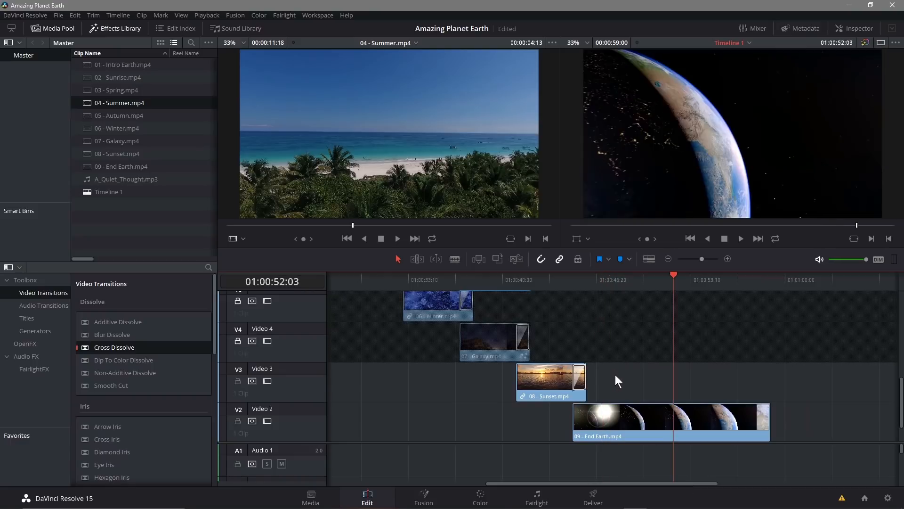
Move the pasted title from Video 11 down to Video 3 above the End Earth clip, and check it at 01:00:51:03.
{"action": "scroll", "coordinate": [675, 332], "scroll_direction": "up", "scroll_amount": 5}
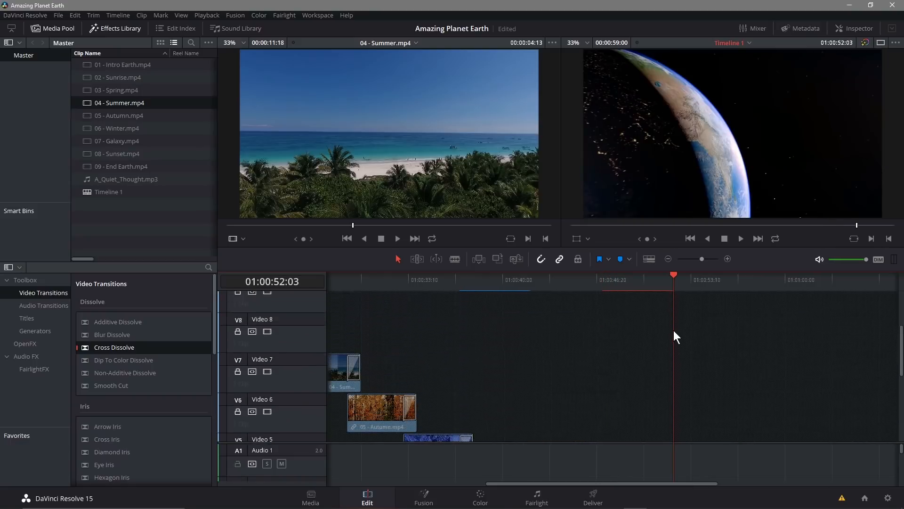
{"action": "scroll", "coordinate": [675, 329], "scroll_direction": "up", "scroll_amount": 5}
{"action": "left_click_drag", "start_coordinate": [646, 314], "coordinate": [640, 428]}
{"action": "scroll", "coordinate": [637, 411], "scroll_direction": "down", "scroll_amount": 3}
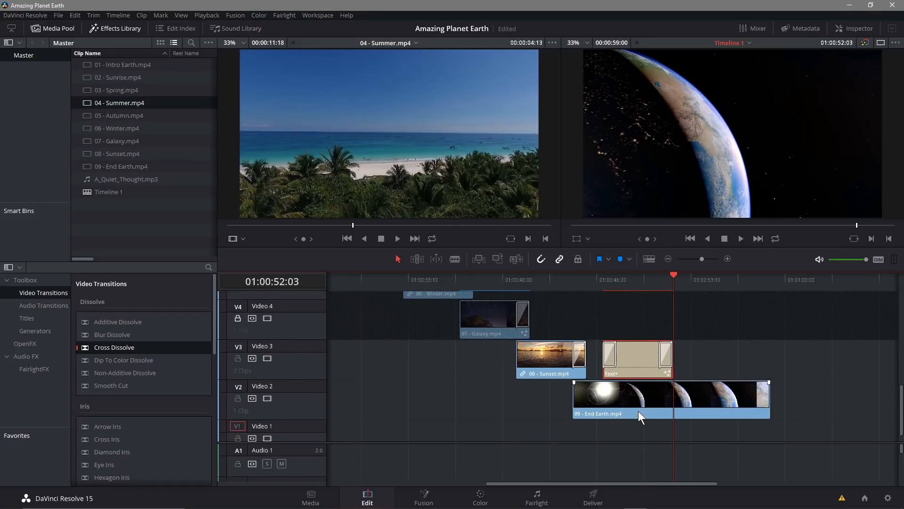
{"action": "left_click_drag", "start_coordinate": [670, 275], "coordinate": [651, 299]}
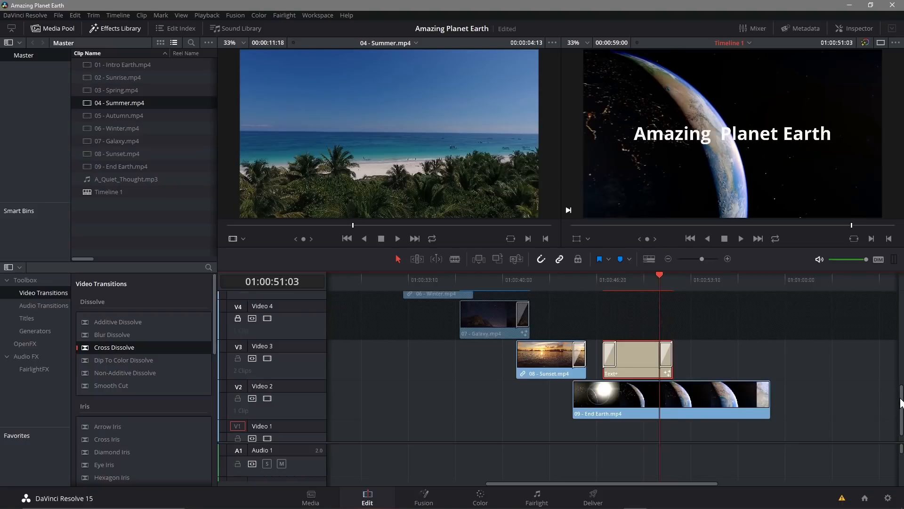
Try pasting another copy of the Video 11 title at 01:00:51:03, and delete that copy.
{"action": "left_click_drag", "start_coordinate": [901, 403], "coordinate": [882, 294]}
{"action": "left_click_drag", "start_coordinate": [712, 480], "coordinate": [408, 473]}
{"action": "left_click", "coordinate": [439, 307]}
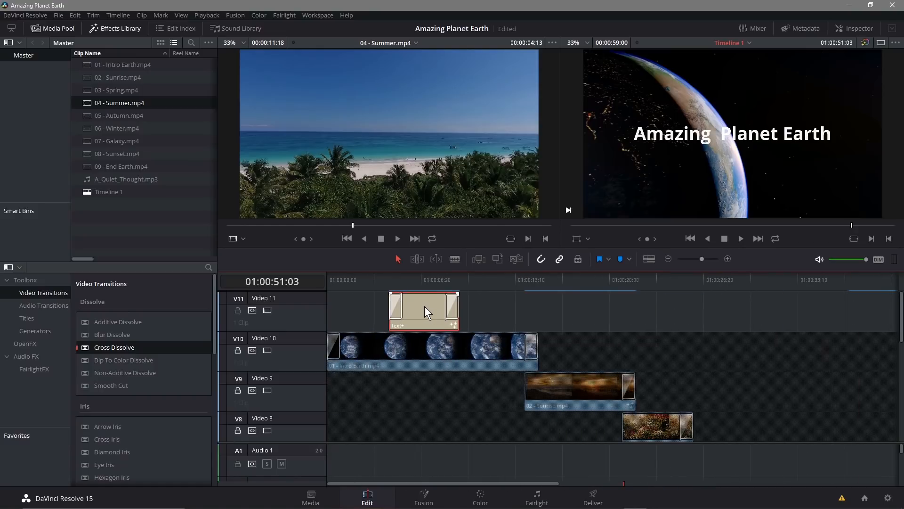
{"action": "left_click", "coordinate": [79, 16]}
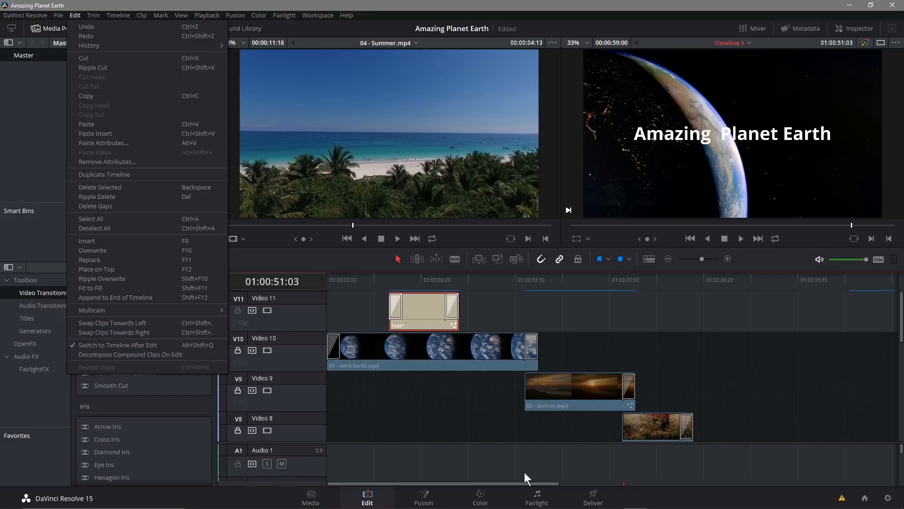
{"action": "left_click_drag", "start_coordinate": [522, 481], "coordinate": [687, 475]}
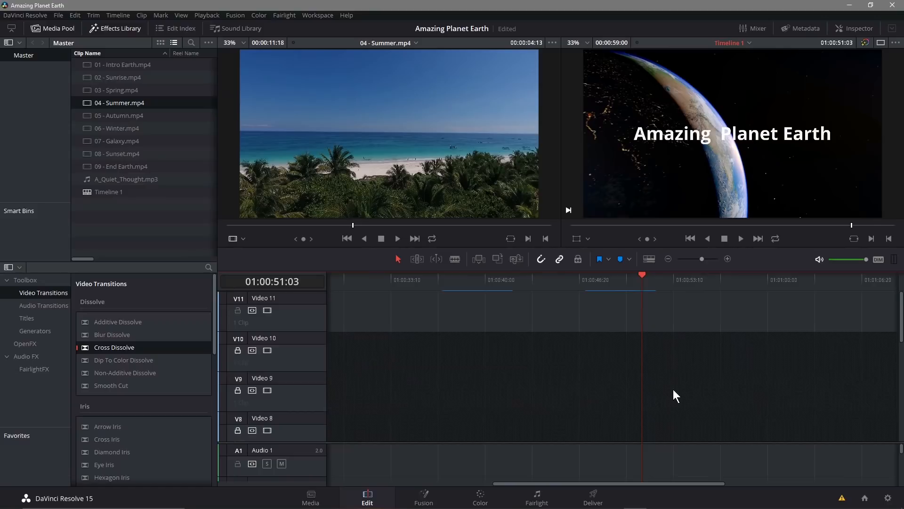
{"action": "scroll", "coordinate": [673, 389], "scroll_direction": "down", "scroll_amount": 6}
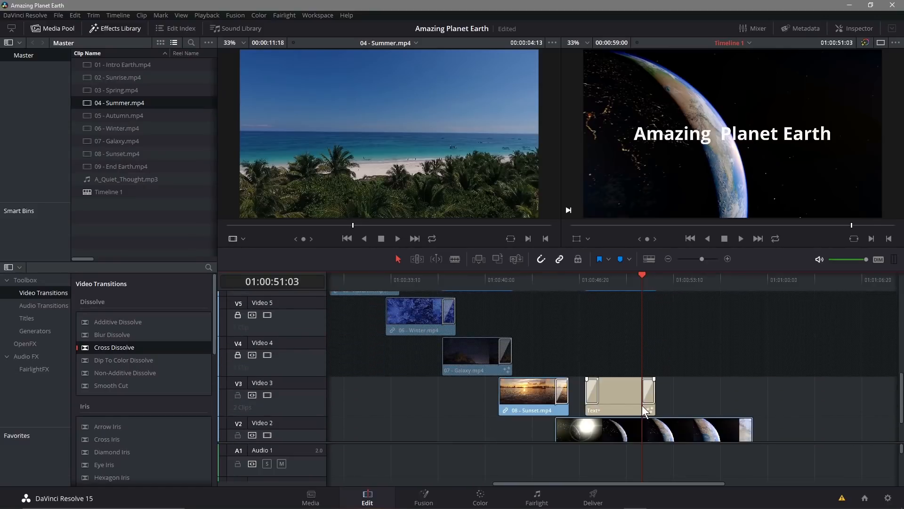
{"action": "scroll", "coordinate": [645, 410], "scroll_direction": "down", "scroll_amount": 1}
{"action": "scroll", "coordinate": [628, 380], "scroll_direction": "up", "scroll_amount": 7}
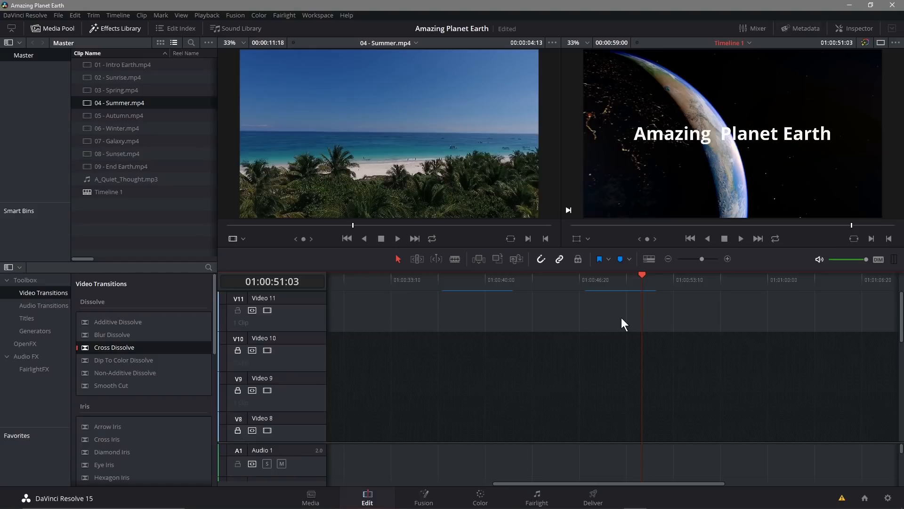
{"action": "key", "text": "ctrl+v"}
{"action": "left_click", "coordinate": [690, 311]}
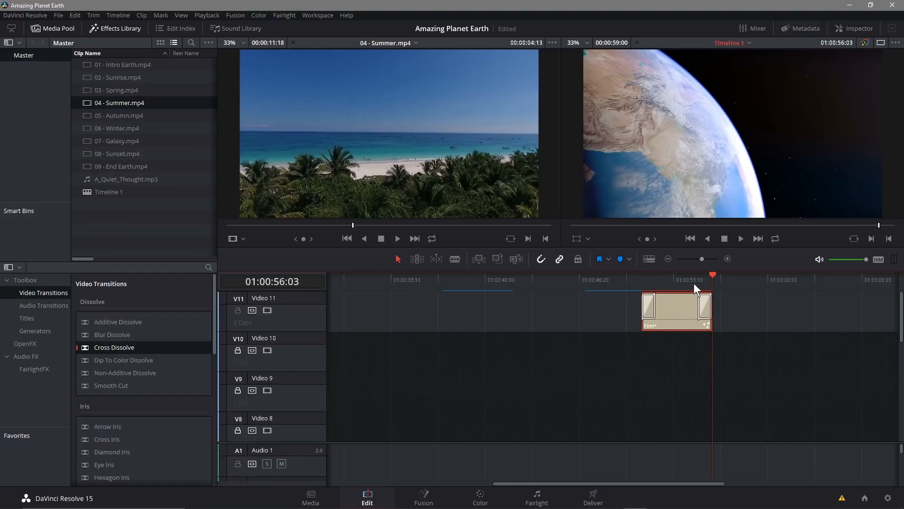
{"action": "key", "text": "Delete"}
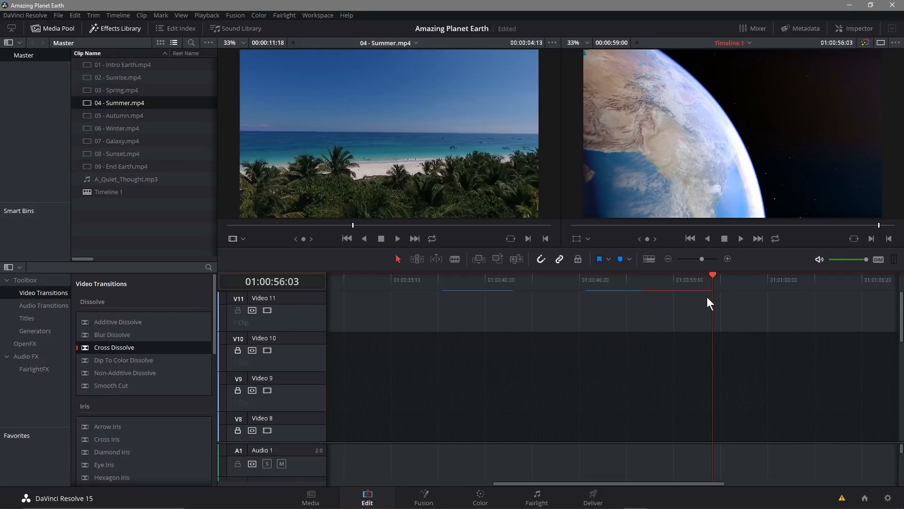
Move the Text+ title on Video 3 about two seconds later and play it from 01:00:48:02 to its end.
{"action": "left_click_drag", "start_coordinate": [900, 320], "coordinate": [900, 426]}
{"action": "left_click_drag", "start_coordinate": [623, 334], "coordinate": [652, 341]}
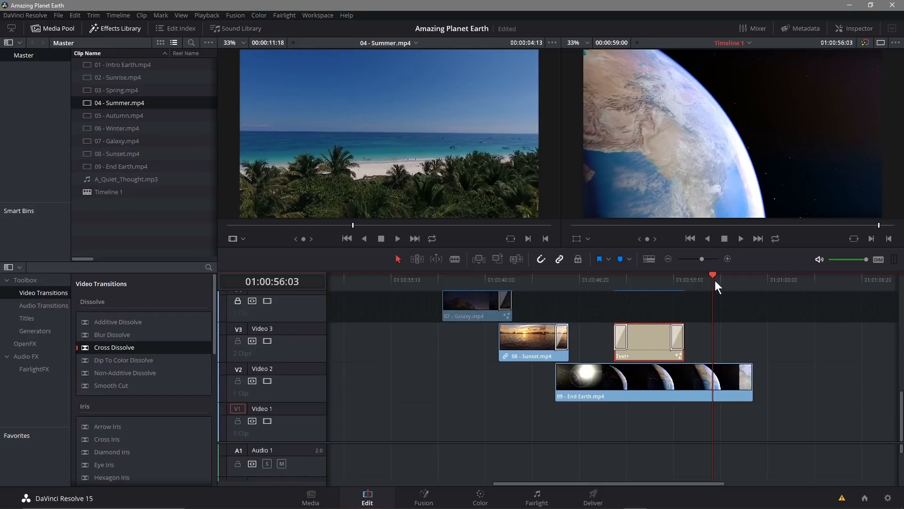
{"action": "left_click_drag", "start_coordinate": [713, 274], "coordinate": [599, 275]}
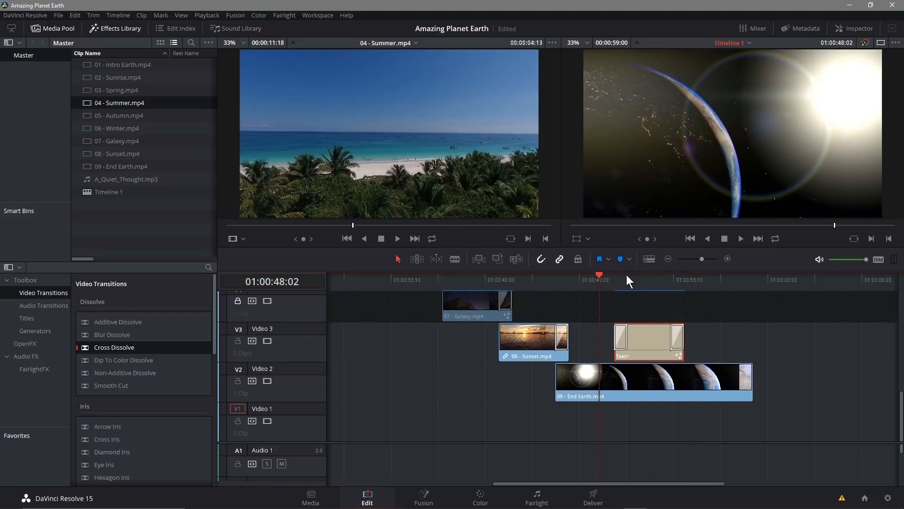
{"action": "left_click", "coordinate": [740, 239]}
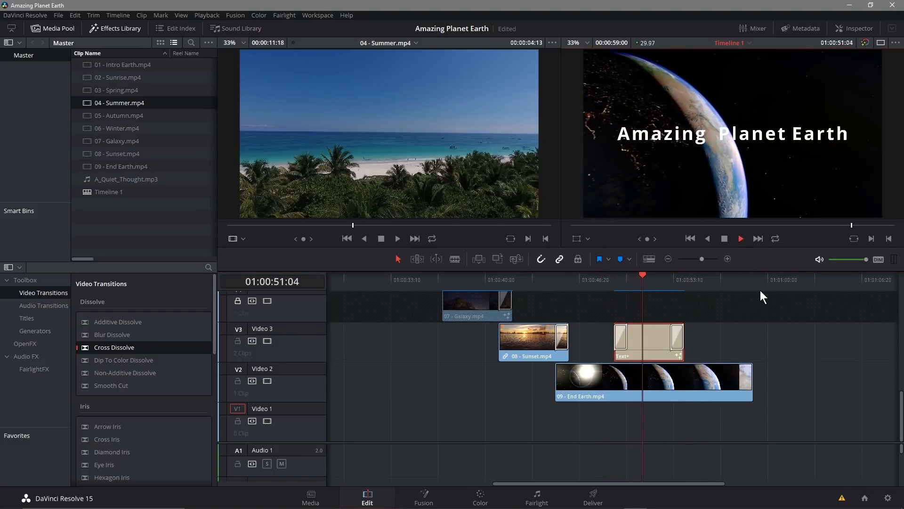
{"action": "left_click", "coordinate": [724, 240]}
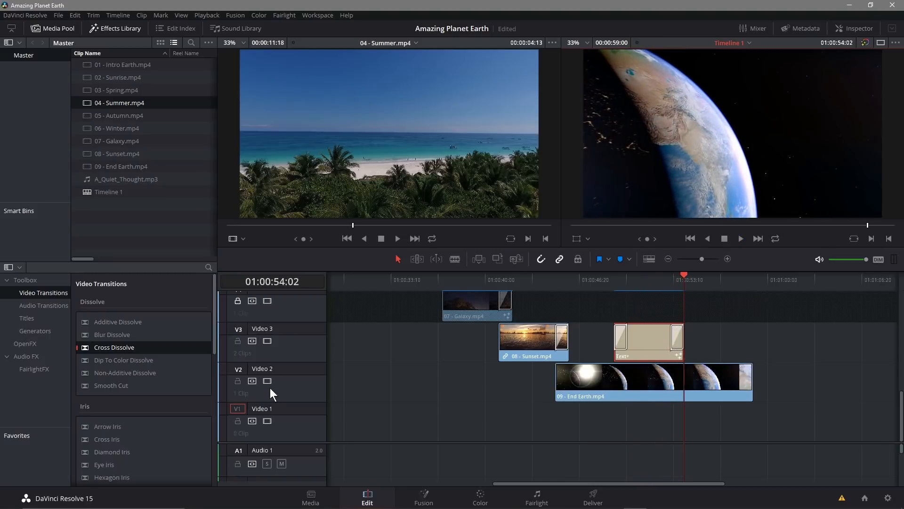
With Video 3 locked, add an Additive Dissolve to the end of the End Earth clip and play it through.
{"action": "left_click", "coordinate": [237, 340]}
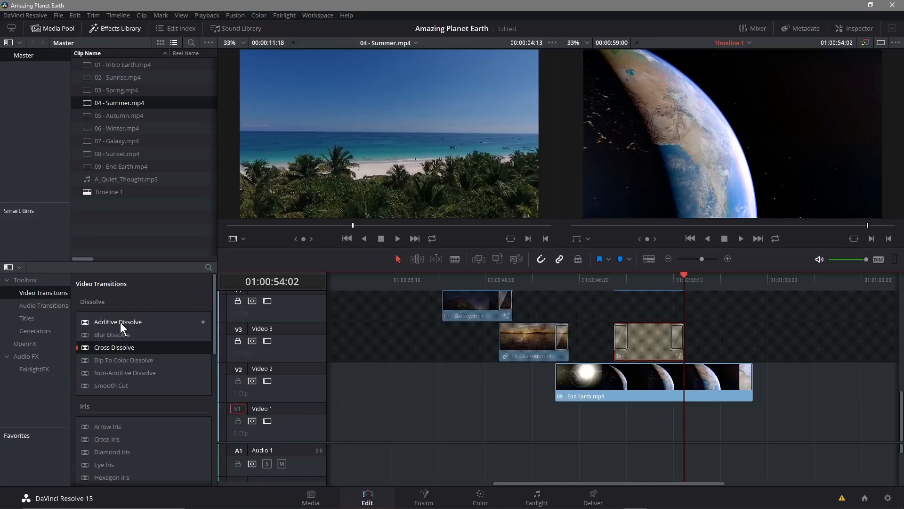
{"action": "left_click_drag", "start_coordinate": [120, 322], "coordinate": [755, 374]}
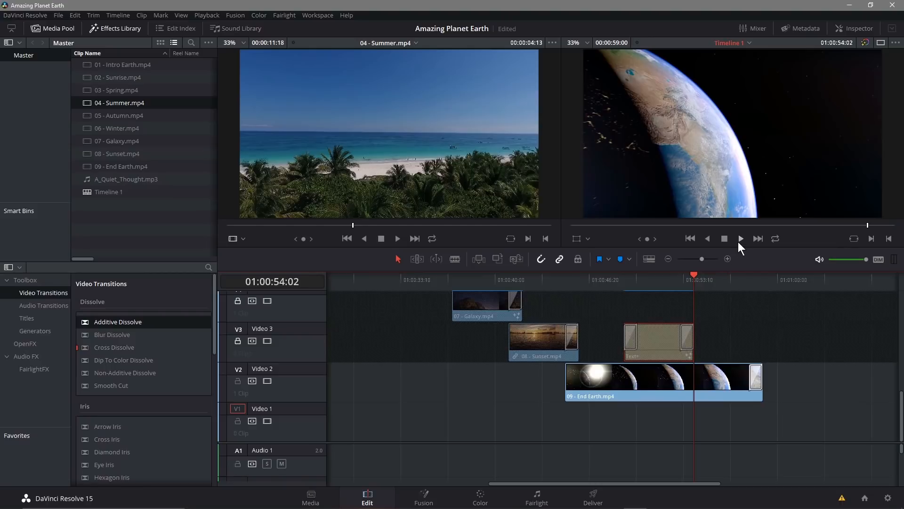
{"action": "left_click", "coordinate": [739, 239]}
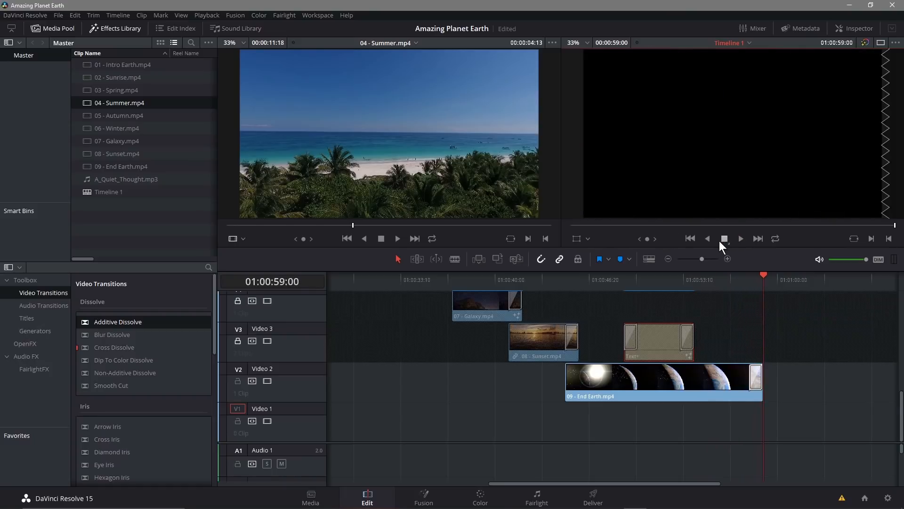
Lengthen the Additive Dissolve at the end of the End Earth clip to about two seconds and play it back.
{"action": "left_click_drag", "start_coordinate": [749, 373], "coordinate": [731, 379]}
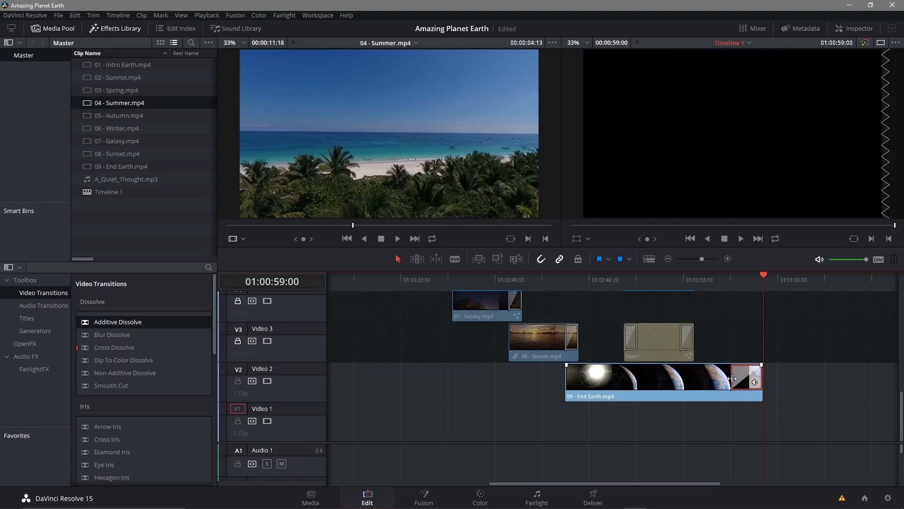
{"action": "left_click", "coordinate": [733, 276]}
{"action": "left_click", "coordinate": [742, 239]}
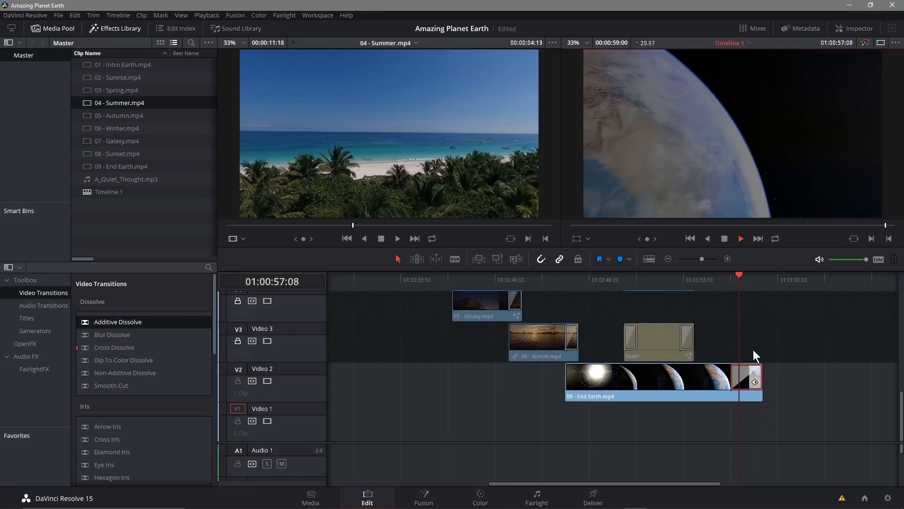
{"action": "left_click", "coordinate": [724, 239]}
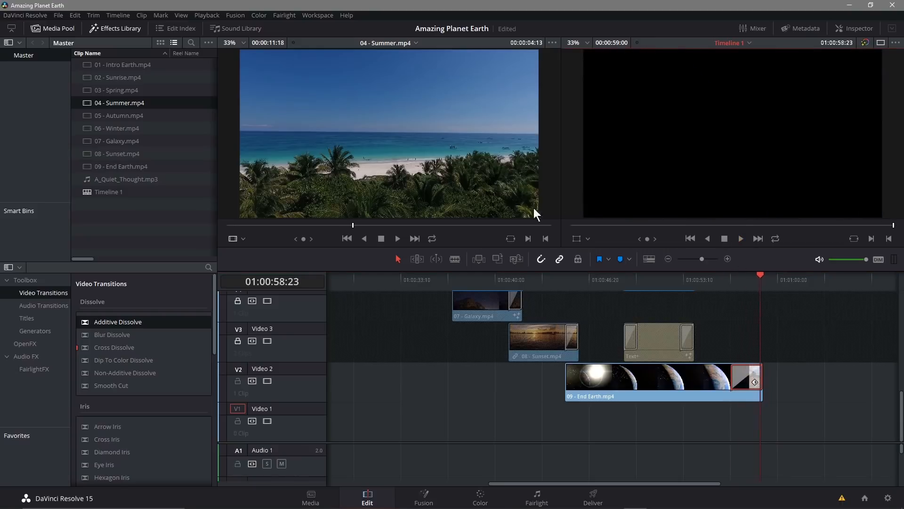
Save the project.
{"action": "left_click", "coordinate": [58, 15]}
{"action": "left_click", "coordinate": [78, 63]}
Enlarge the timeline's audio track area and look through the audio clips attached to the video clips.
{"action": "left_click_drag", "start_coordinate": [548, 443], "coordinate": [540, 360]}
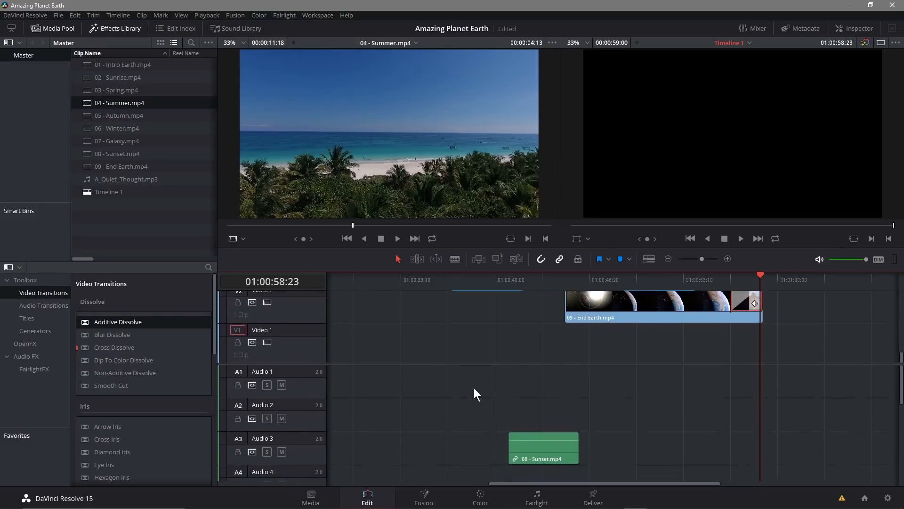
{"action": "scroll", "coordinate": [494, 403], "scroll_direction": "down", "scroll_amount": 3}
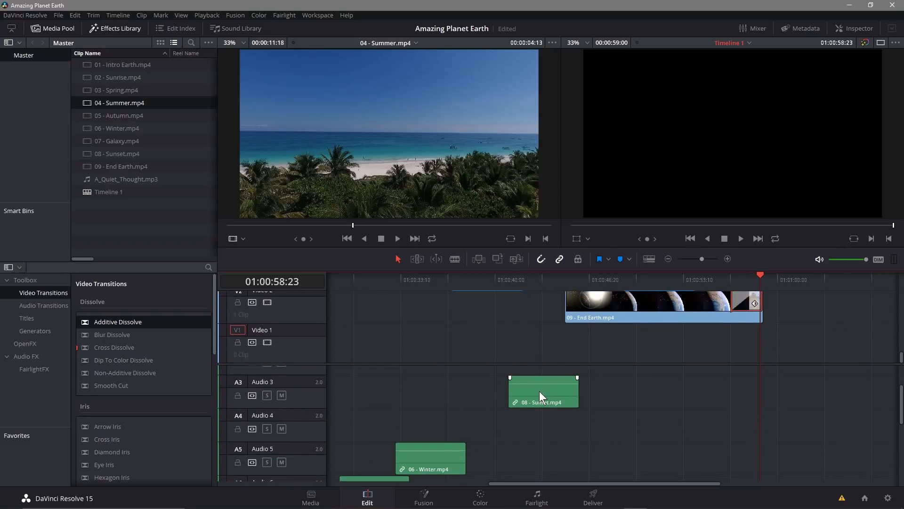
{"action": "right_click", "coordinate": [538, 392]}
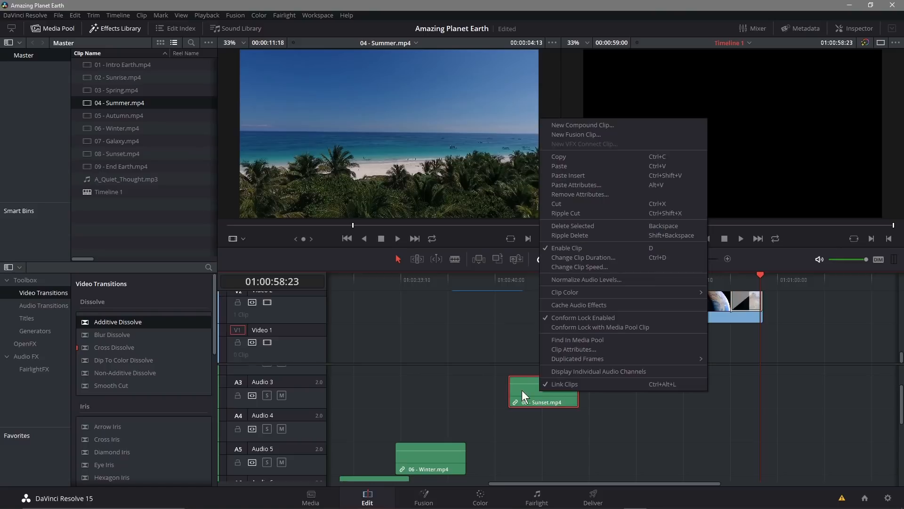
{"action": "left_click", "coordinate": [470, 389]}
{"action": "scroll", "coordinate": [423, 425], "scroll_direction": "down", "scroll_amount": 1}
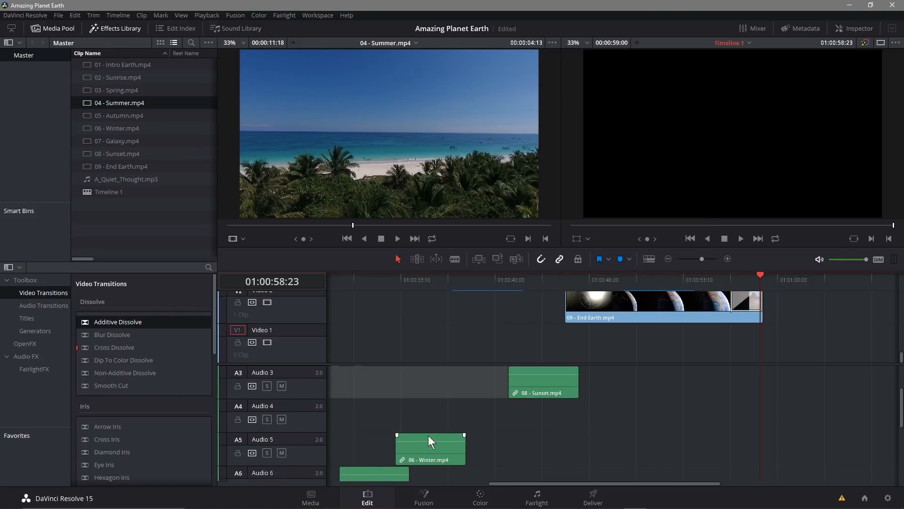
{"action": "scroll", "coordinate": [428, 435], "scroll_direction": "up", "scroll_amount": 2}
{"action": "scroll", "coordinate": [403, 433], "scroll_direction": "down", "scroll_amount": 5}
{"action": "scroll", "coordinate": [400, 413], "scroll_direction": "up", "scroll_amount": 4}
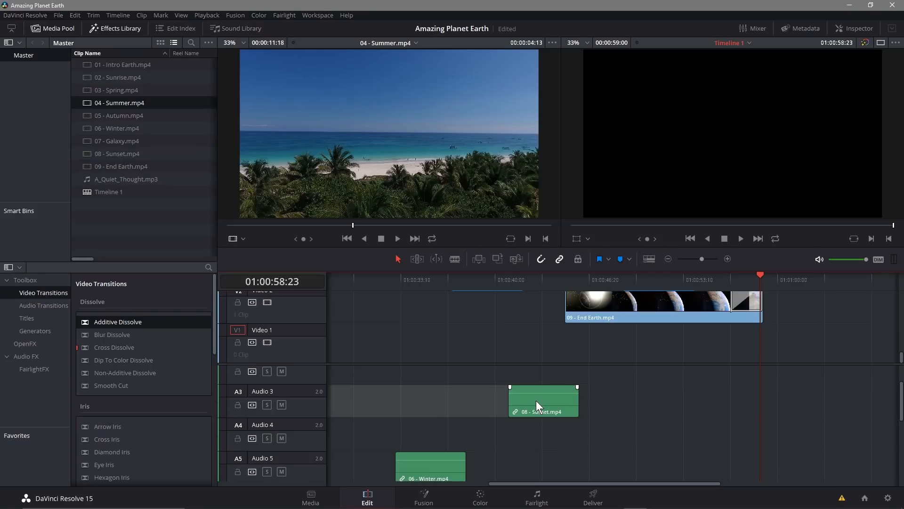
{"action": "scroll", "coordinate": [535, 400], "scroll_direction": "up", "scroll_amount": 3}
{"action": "scroll", "coordinate": [536, 401], "scroll_direction": "down", "scroll_amount": 2}
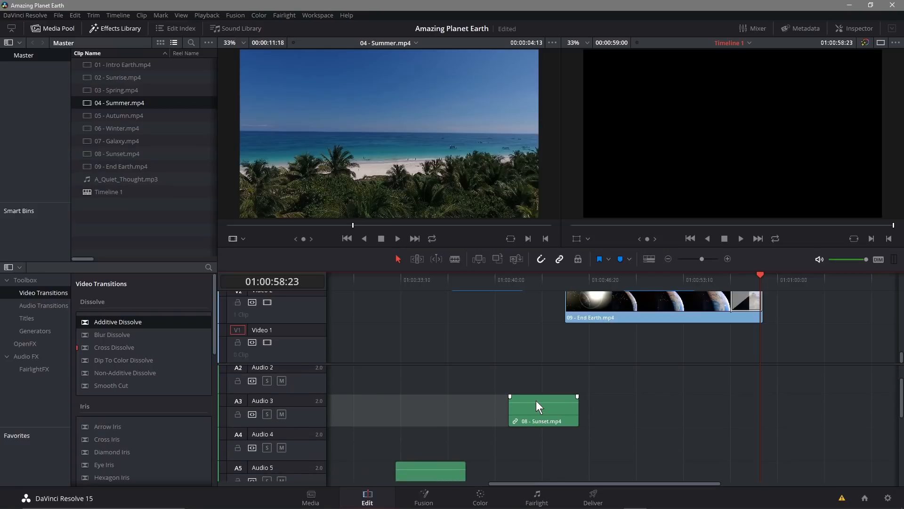
Unlink the Sunset audio clip on Audio 3 from its video clip.
{"action": "right_click", "coordinate": [536, 401]}
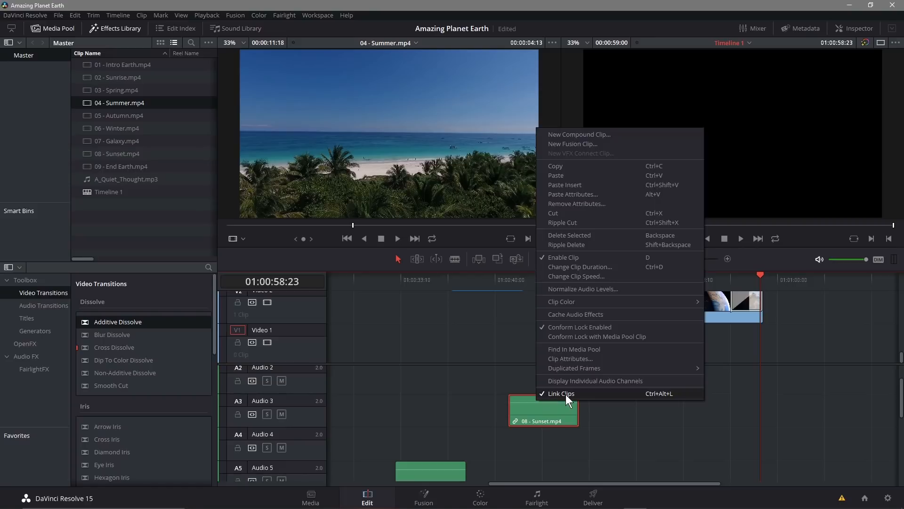
{"action": "left_click", "coordinate": [566, 394]}
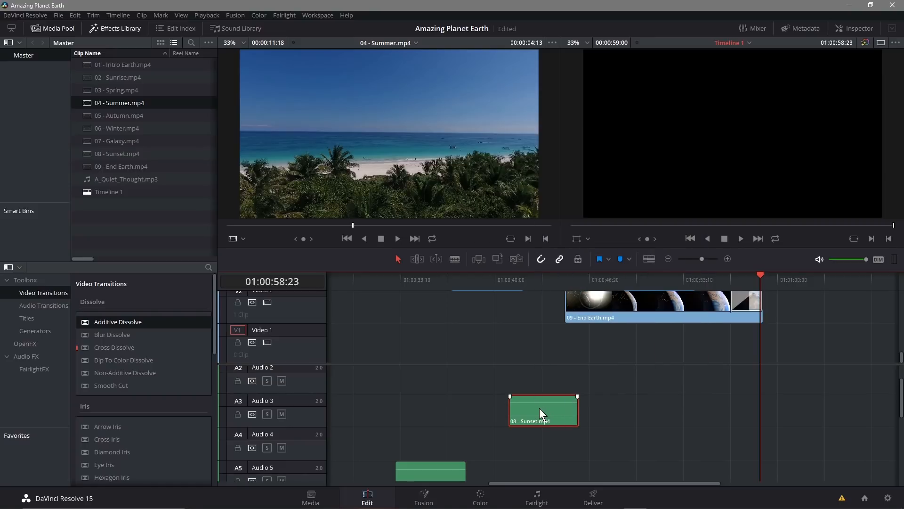
{"action": "scroll", "coordinate": [539, 372], "scroll_direction": "up", "scroll_amount": 1}
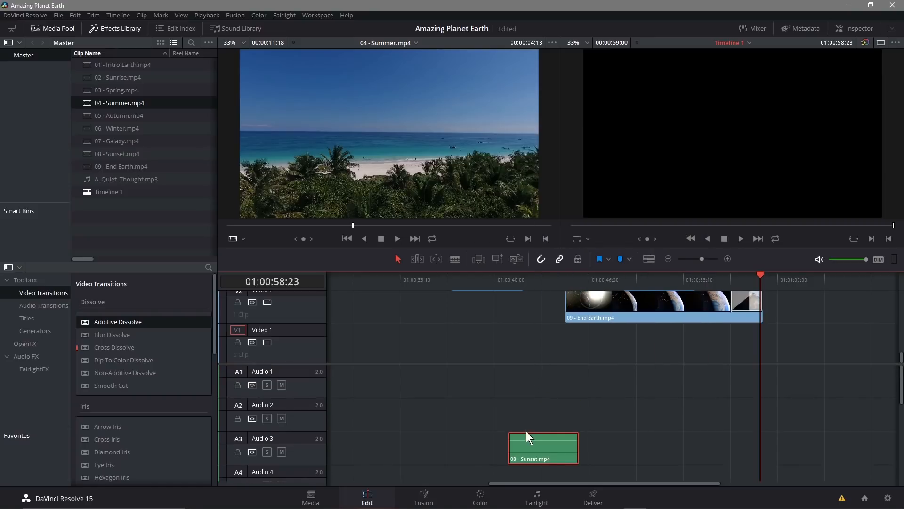
{"action": "scroll", "coordinate": [527, 433], "scroll_direction": "down", "scroll_amount": 1}
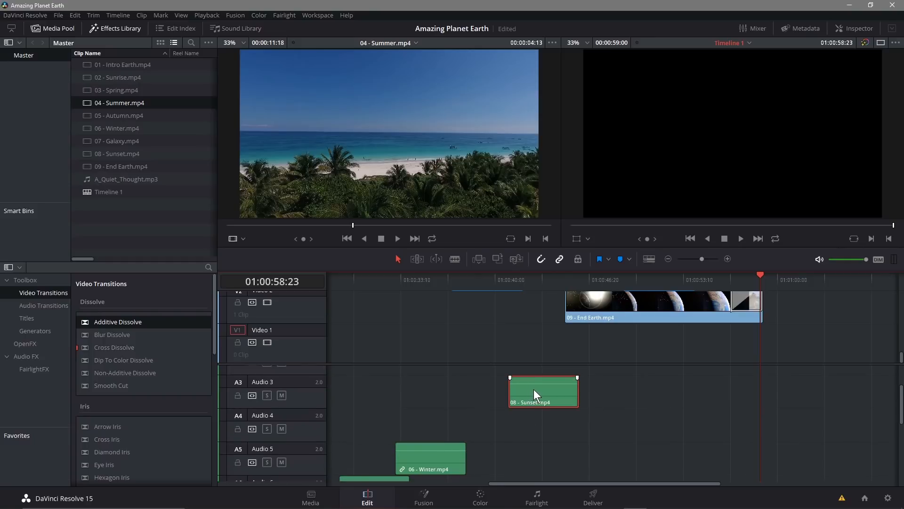
Try deleting the unlinked Sunset audio clip on Audio 3, and undo the deletion.
{"action": "key", "text": "Delete"}
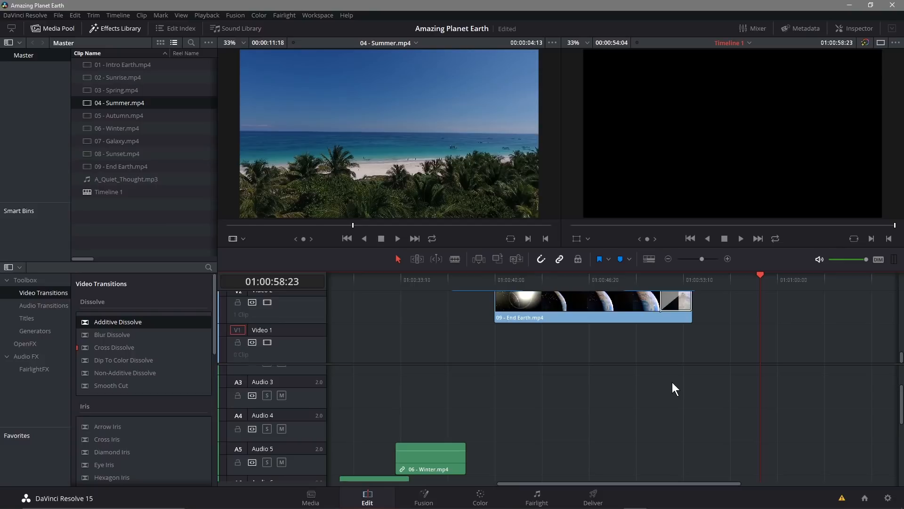
{"action": "key", "text": "ctrl+z"}
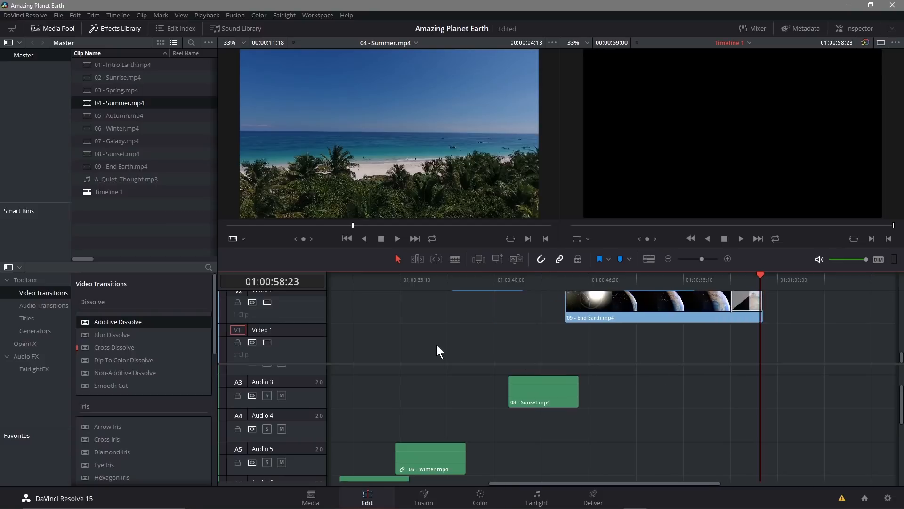
Lock all the video tracks from Video 1 up to Video 11.
{"action": "scroll", "coordinate": [484, 360], "scroll_direction": "up", "scroll_amount": 2}
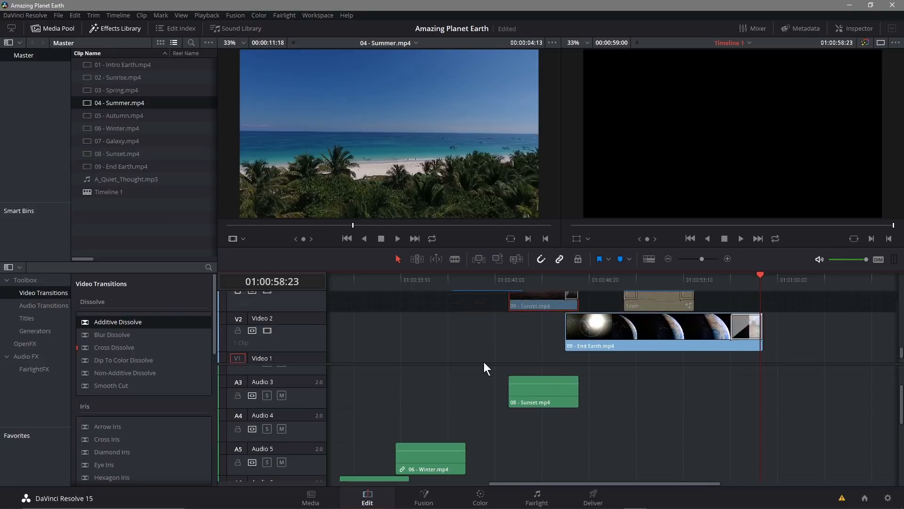
{"action": "left_click", "coordinate": [239, 330]}
{"action": "scroll", "coordinate": [258, 327], "scroll_direction": "down", "scroll_amount": 1}
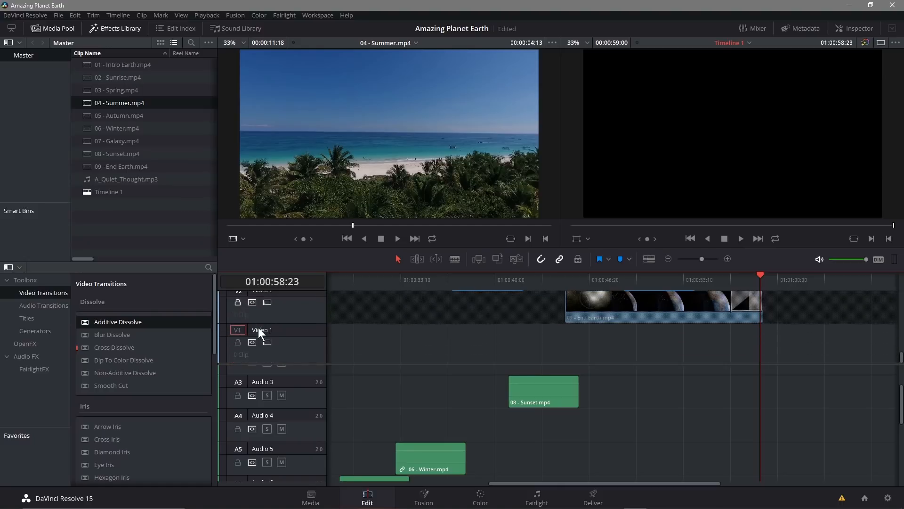
{"action": "left_click", "coordinate": [237, 337]}
{"action": "scroll", "coordinate": [261, 335], "scroll_direction": "up", "scroll_amount": 2}
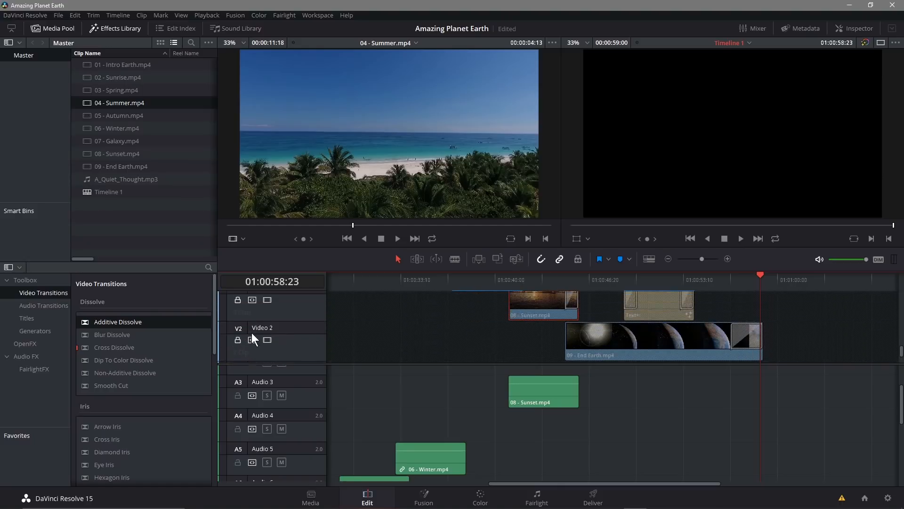
{"action": "scroll", "coordinate": [251, 333], "scroll_direction": "up", "scroll_amount": 6}
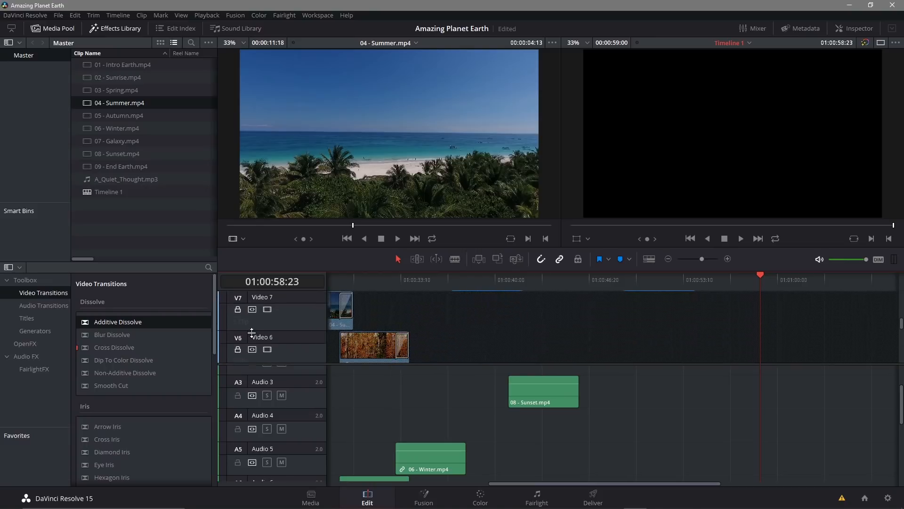
{"action": "scroll", "coordinate": [252, 332], "scroll_direction": "up", "scroll_amount": 2}
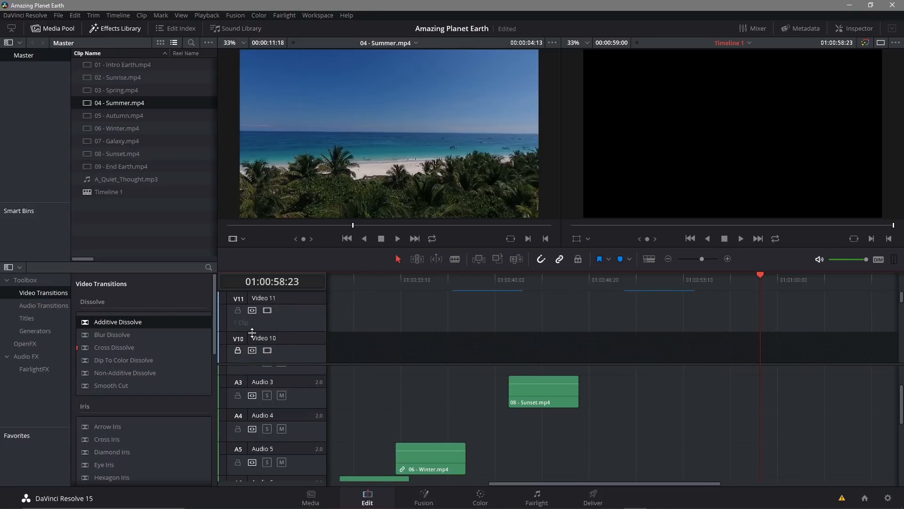
{"action": "scroll", "coordinate": [255, 332], "scroll_direction": "up", "scroll_amount": 2}
{"action": "left_click", "coordinate": [238, 310]}
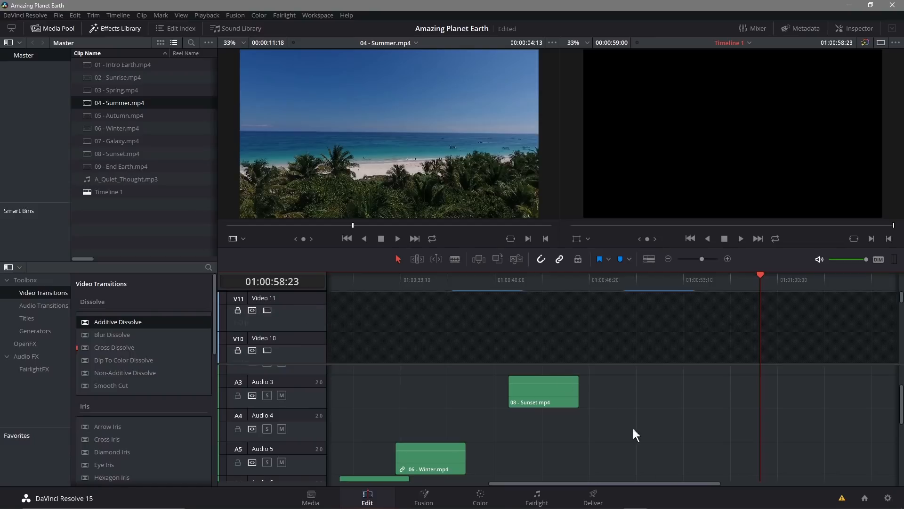
Delete the unlinked Sunset audio clip from Audio 3.
{"action": "left_click_drag", "start_coordinate": [698, 481], "coordinate": [510, 481]}
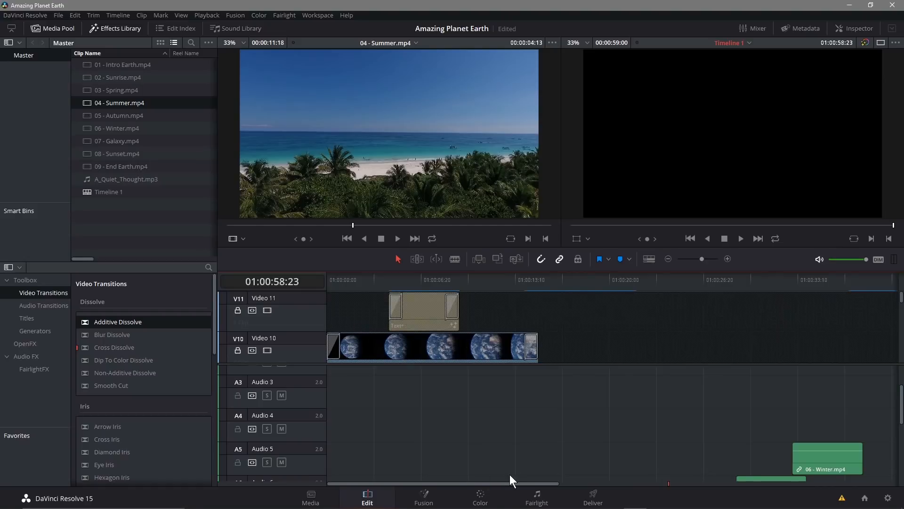
{"action": "scroll", "coordinate": [597, 329], "scroll_direction": "down", "scroll_amount": 2}
{"action": "scroll", "coordinate": [596, 330], "scroll_direction": "down", "scroll_amount": 6}
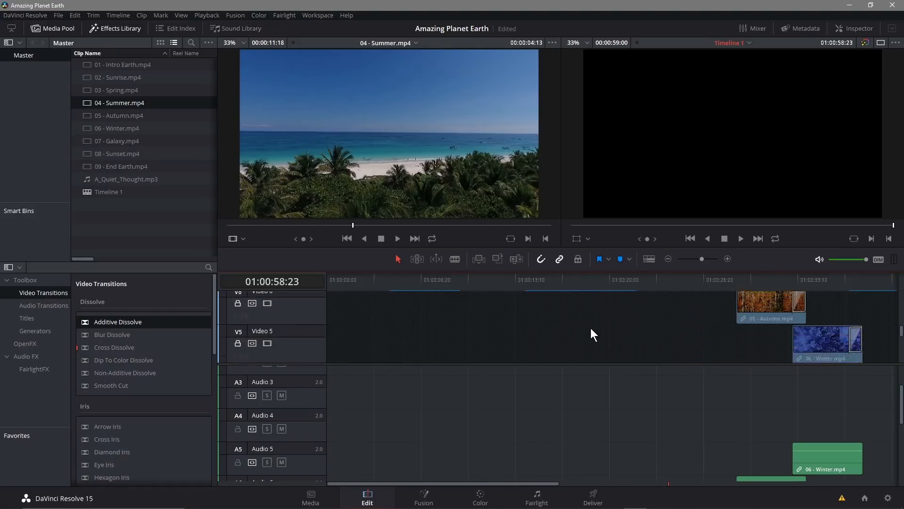
{"action": "scroll", "coordinate": [589, 332], "scroll_direction": "down", "scroll_amount": 1}
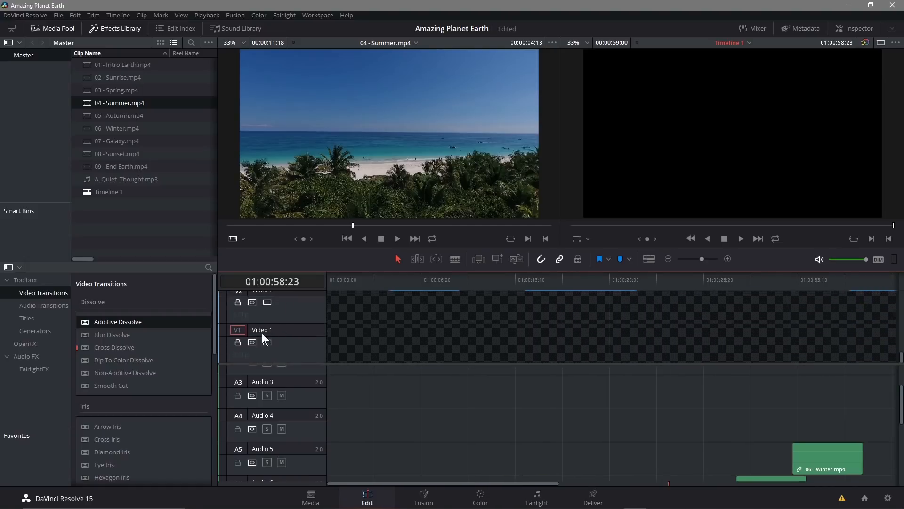
{"action": "scroll", "coordinate": [730, 431], "scroll_direction": "down", "scroll_amount": 1}
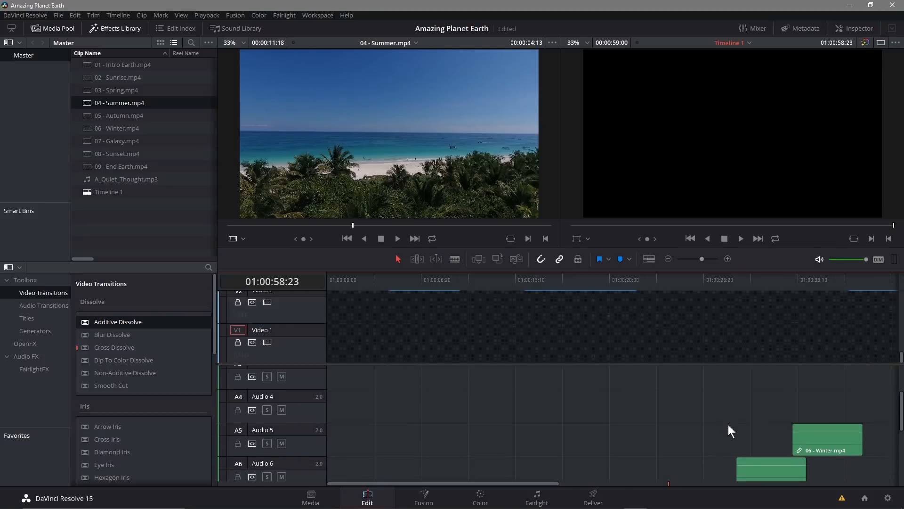
{"action": "left_click_drag", "start_coordinate": [539, 484], "coordinate": [656, 482]}
{"action": "left_click", "coordinate": [656, 381]}
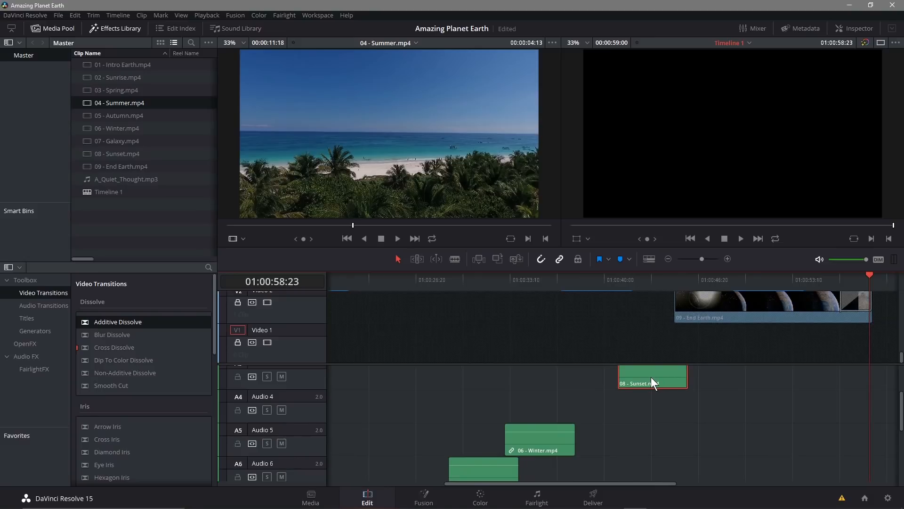
{"action": "scroll", "coordinate": [650, 377], "scroll_direction": "up", "scroll_amount": 3}
{"action": "key", "text": "Delete"}
Unlink the Winter audio clip on Audio 5 from its video clip and delete it.
{"action": "scroll", "coordinate": [539, 419], "scroll_direction": "down", "scroll_amount": 3}
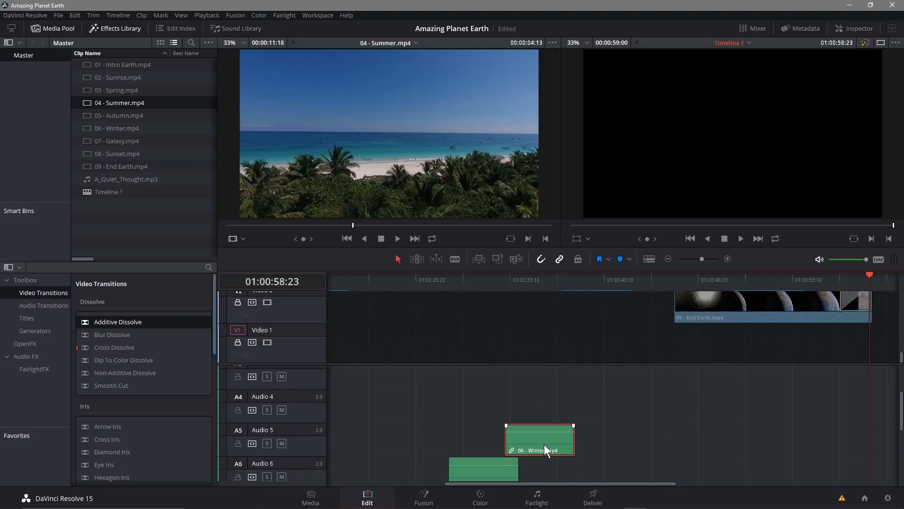
{"action": "right_click", "coordinate": [541, 442]}
{"action": "left_click", "coordinate": [569, 437]}
{"action": "key", "text": "Delete"}
Unlink the Autumn audio clip on Audio 6 from its video clip and delete it.
{"action": "scroll", "coordinate": [544, 445], "scroll_direction": "down", "scroll_amount": 3}
{"action": "left_click", "coordinate": [507, 431]}
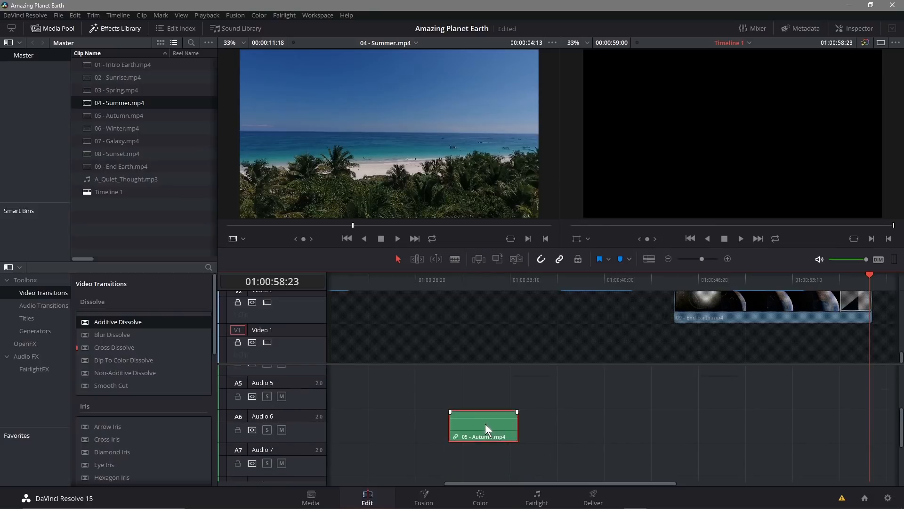
{"action": "right_click", "coordinate": [485, 423]}
{"action": "left_click", "coordinate": [514, 417]}
{"action": "key", "text": "Delete"}
Place the music A_Quiet_Thought.mp3 on Audio 5 at the start of the timeline and save the project.
{"action": "left_click_drag", "start_coordinate": [567, 482], "coordinate": [380, 469]}
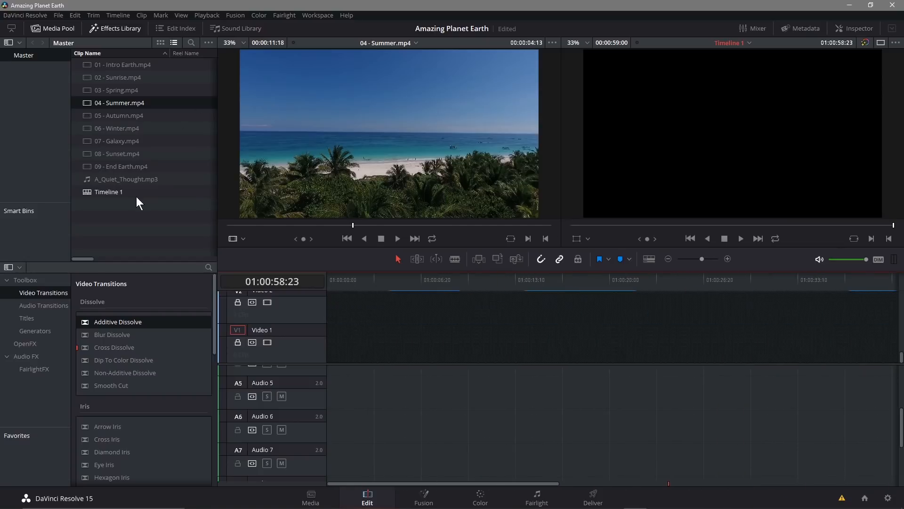
{"action": "left_click", "coordinate": [163, 181]}
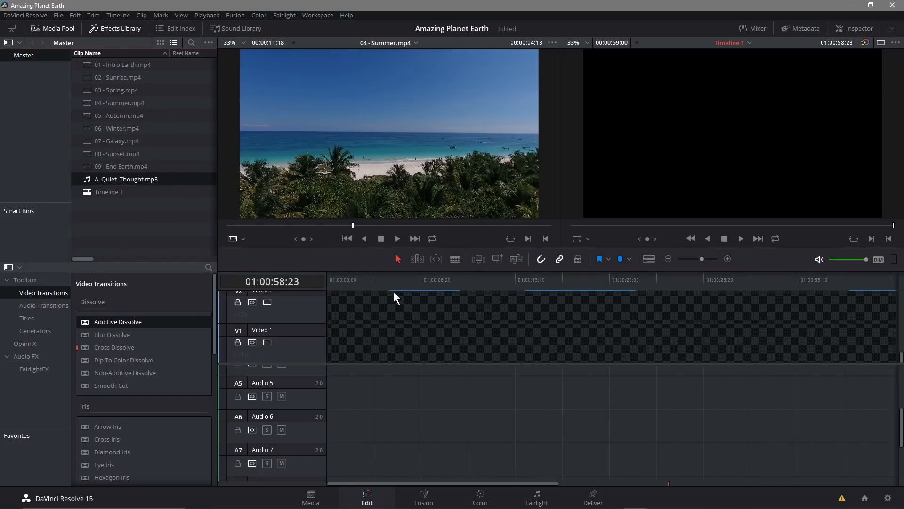
{"action": "left_click_drag", "start_coordinate": [132, 178], "coordinate": [328, 372]}
{"action": "left_click_drag", "start_coordinate": [455, 366], "coordinate": [490, 378]}
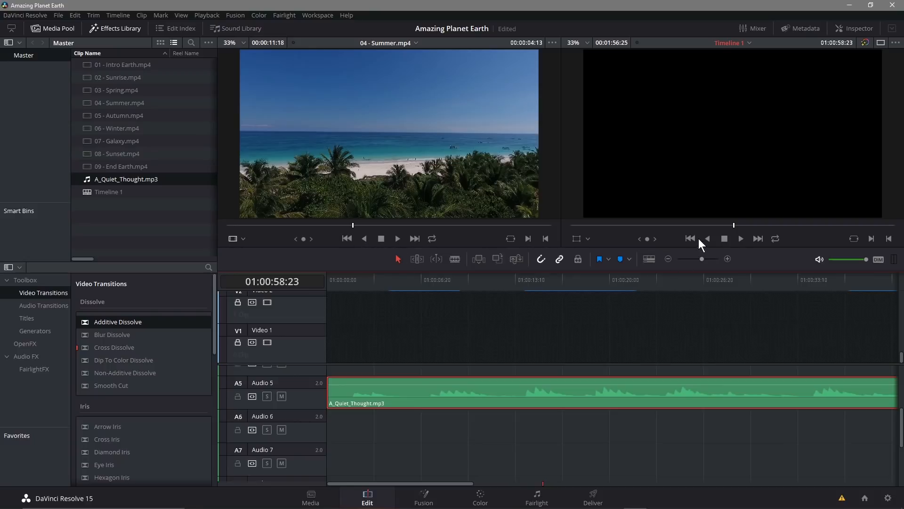
{"action": "left_click", "coordinate": [58, 16]}
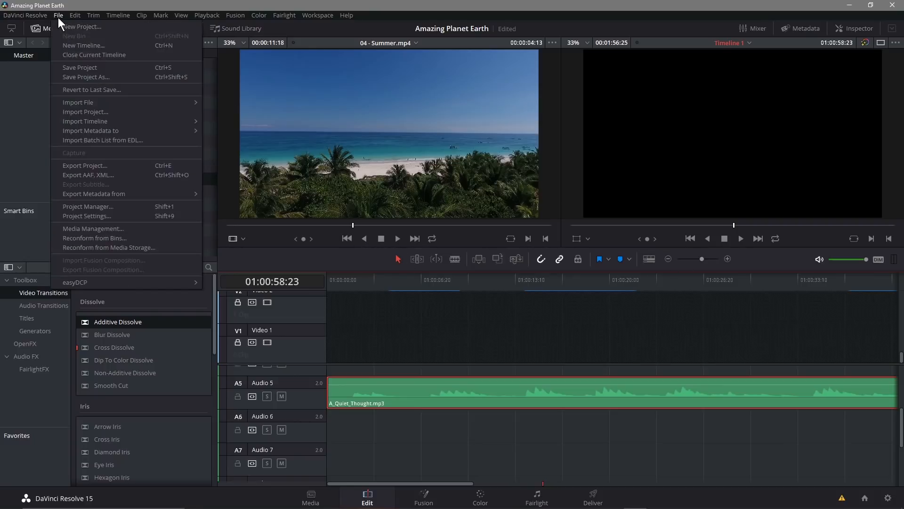
{"action": "left_click", "coordinate": [63, 64]}
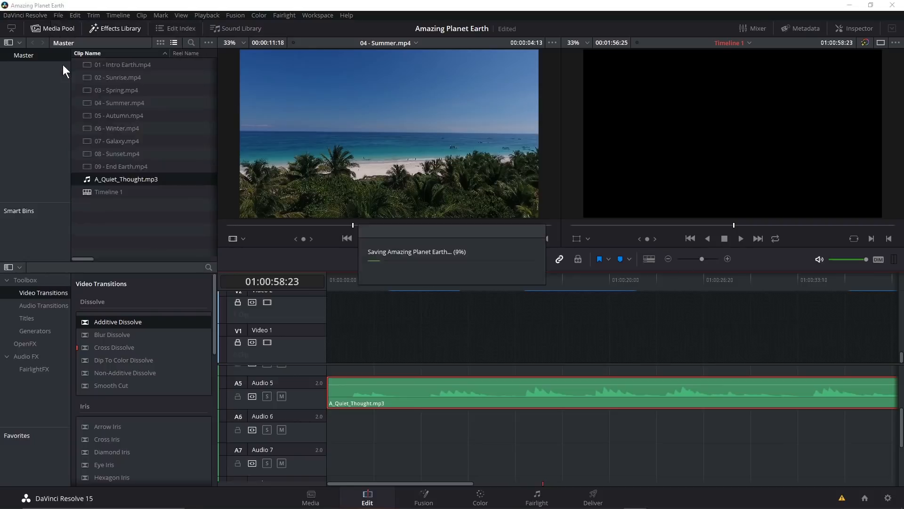
Play the timeline with its music from the first frame until the End Earth clip has faded out.
{"action": "left_click", "coordinate": [689, 238]}
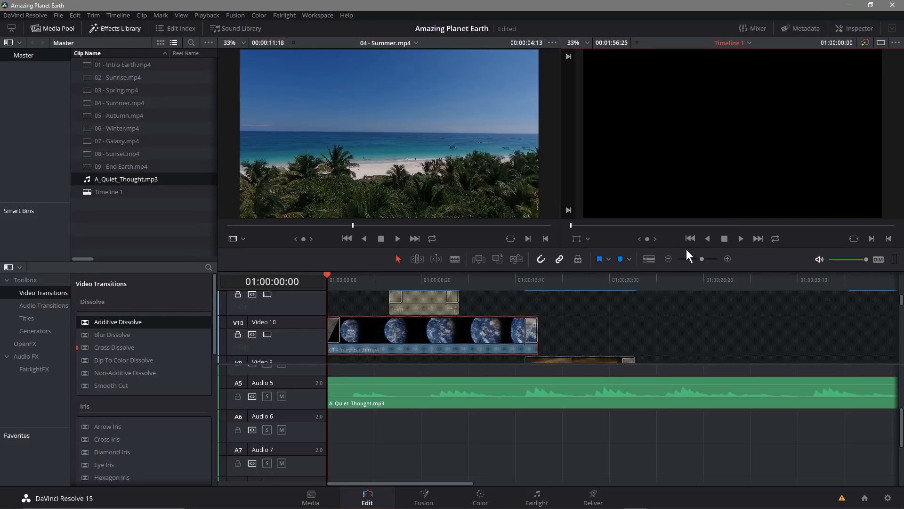
{"action": "left_click", "coordinate": [740, 238]}
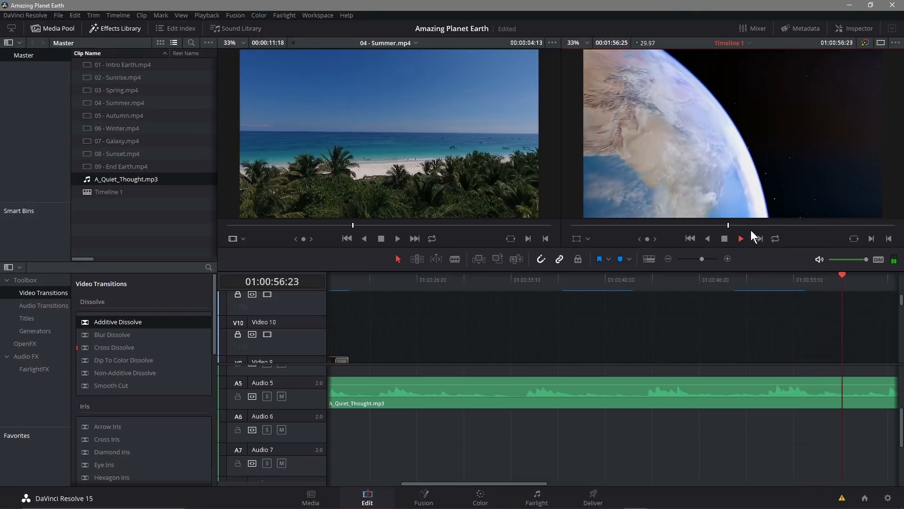
{"action": "left_click", "coordinate": [381, 239]}
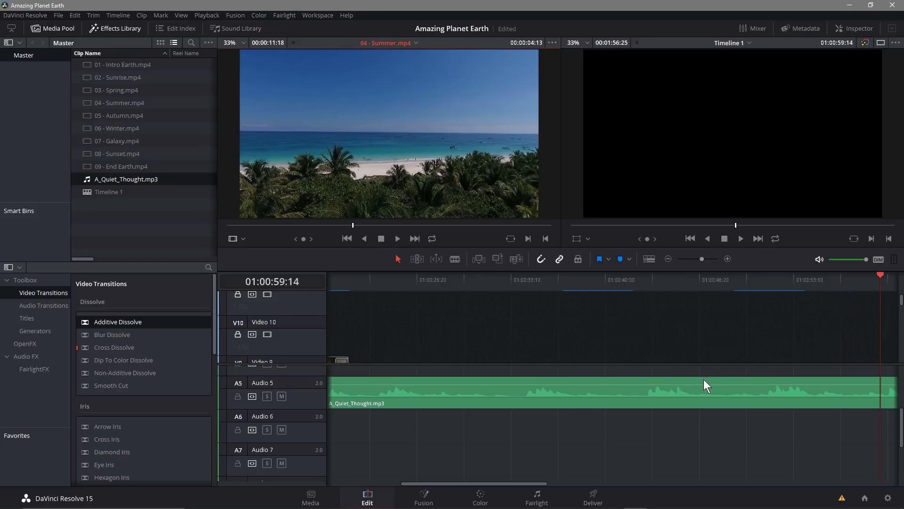
Position the playhead at 01:00:59:00, where the End Earth clip on Video 2 ends.
{"action": "left_click_drag", "start_coordinate": [539, 485], "coordinate": [622, 478]}
{"action": "scroll", "coordinate": [541, 317], "scroll_direction": "down", "scroll_amount": 3}
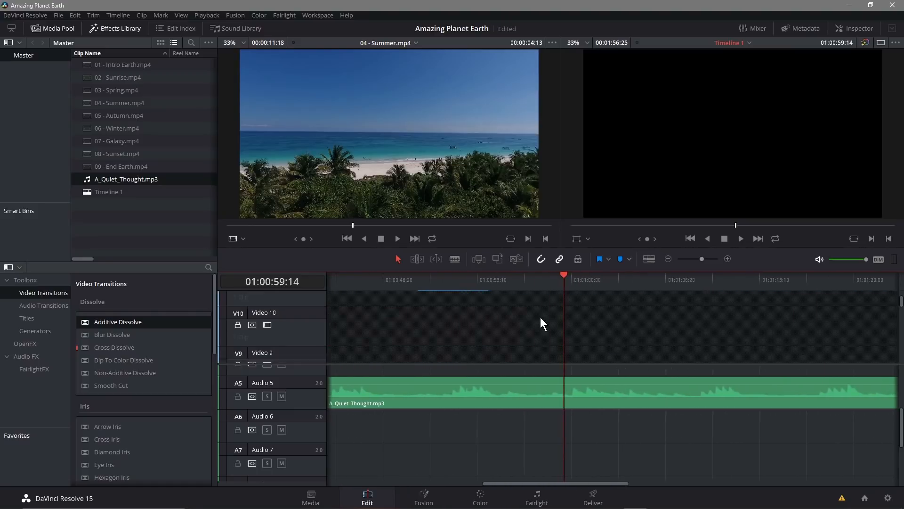
{"action": "scroll", "coordinate": [541, 318], "scroll_direction": "down", "scroll_amount": 8}
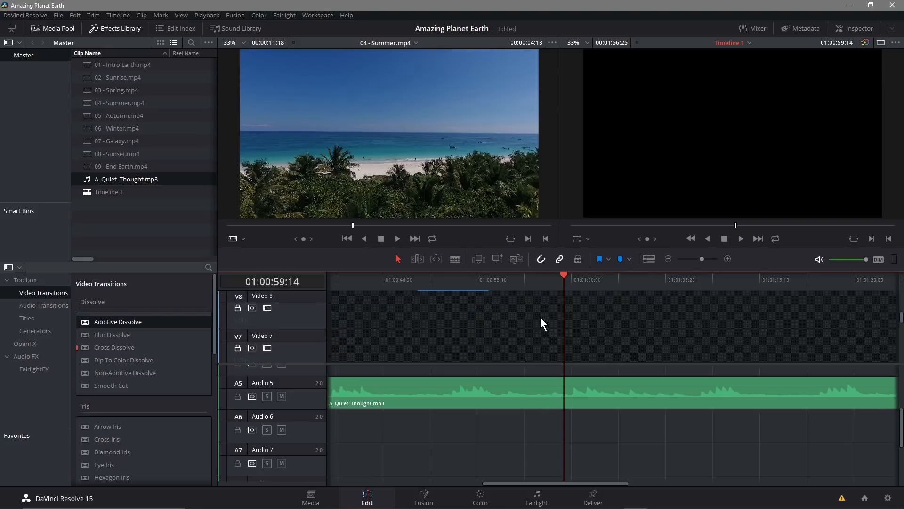
{"action": "scroll", "coordinate": [542, 326], "scroll_direction": "down", "scroll_amount": 1}
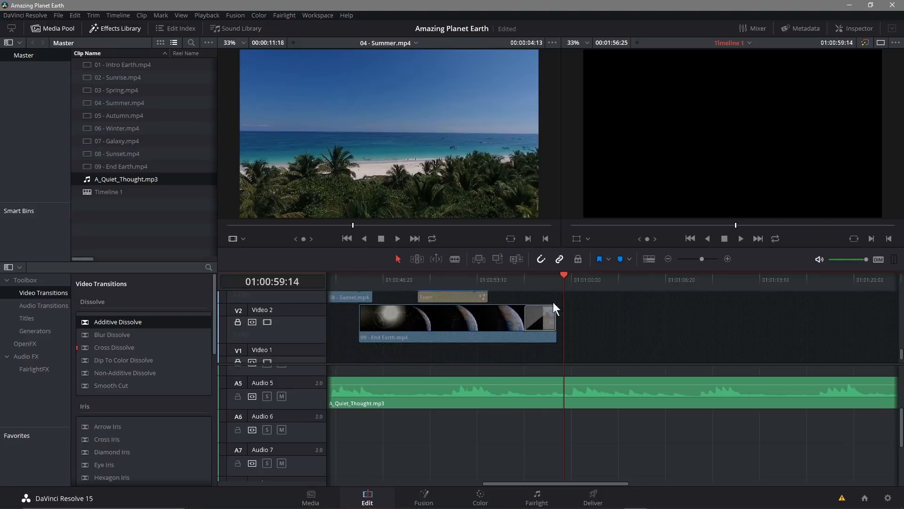
{"action": "left_click_drag", "start_coordinate": [564, 274], "coordinate": [560, 275]}
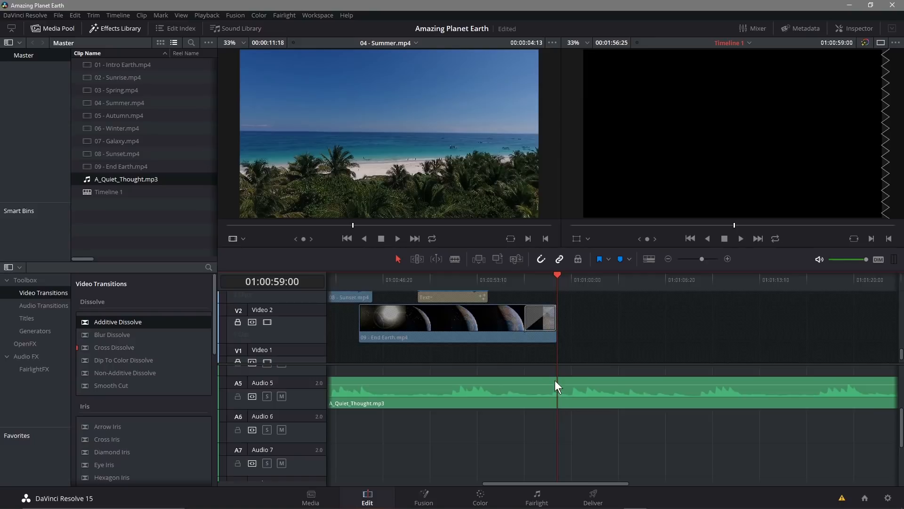
Split the A_Quiet_Thought.mp3 clip on Audio 5 at 01:00:59:00 with the Blade tool.
{"action": "left_click", "coordinate": [417, 260]}
{"action": "left_click", "coordinate": [557, 384]}
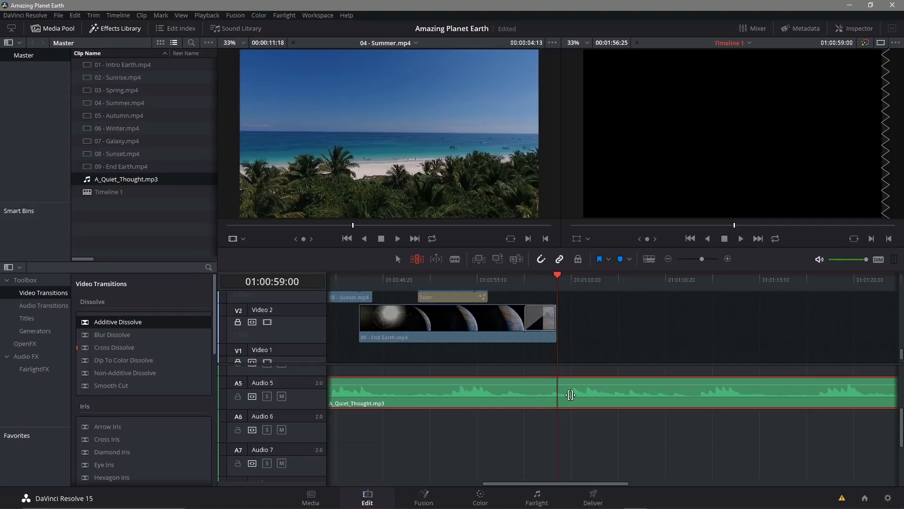
{"action": "left_click", "coordinate": [398, 259]}
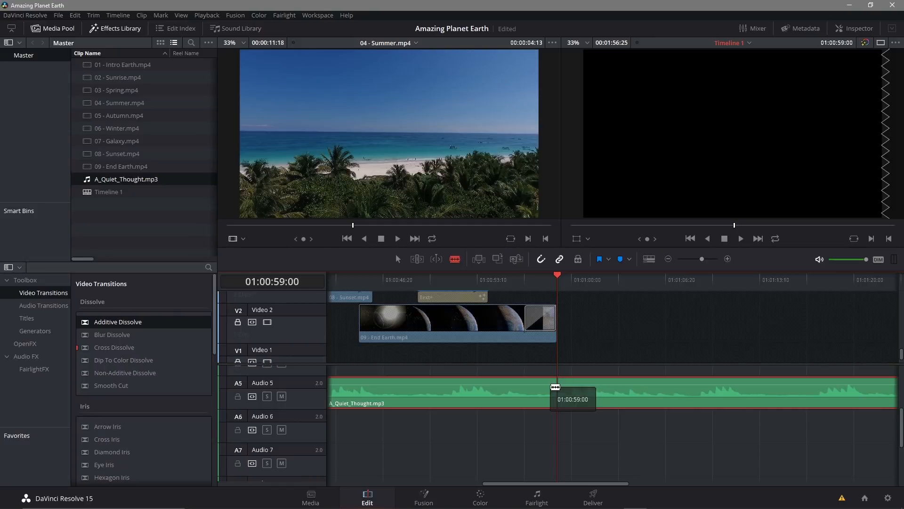
{"action": "left_click", "coordinate": [556, 388]}
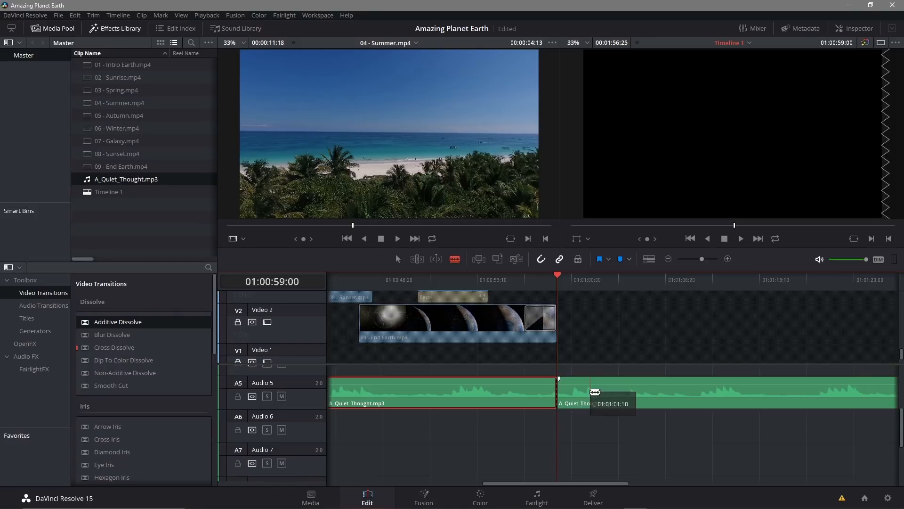
{"action": "left_click", "coordinate": [398, 259]}
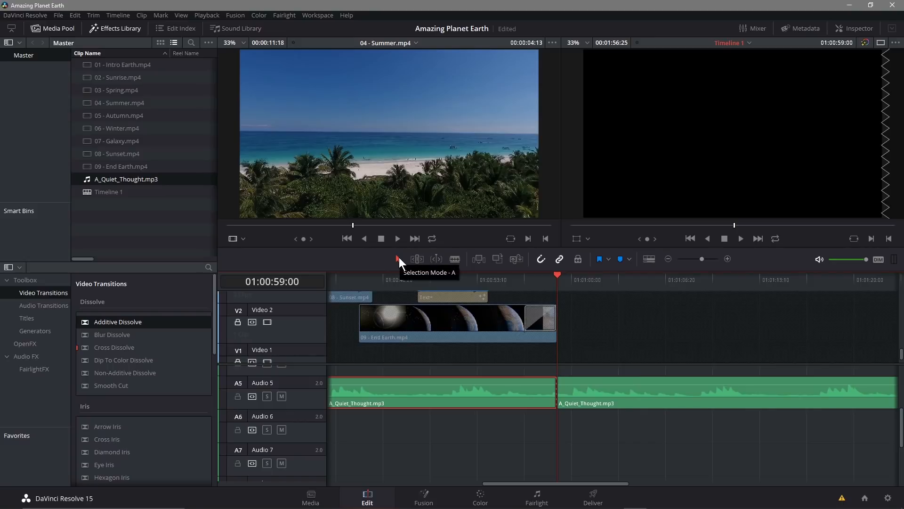
Delete the music section after 01:00:59:00, and undo both the deletion and the split.
{"action": "left_click", "coordinate": [631, 389]}
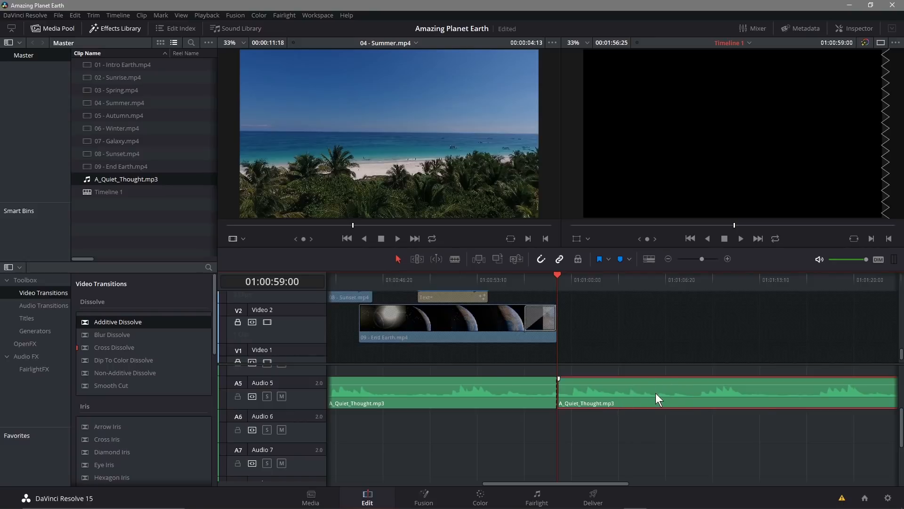
{"action": "key", "text": "Delete"}
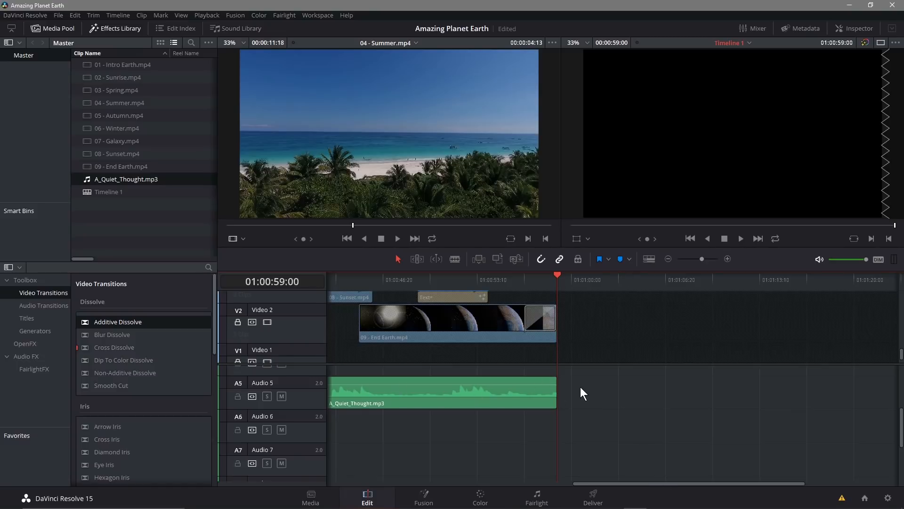
{"action": "key", "text": "ctrl+z"}
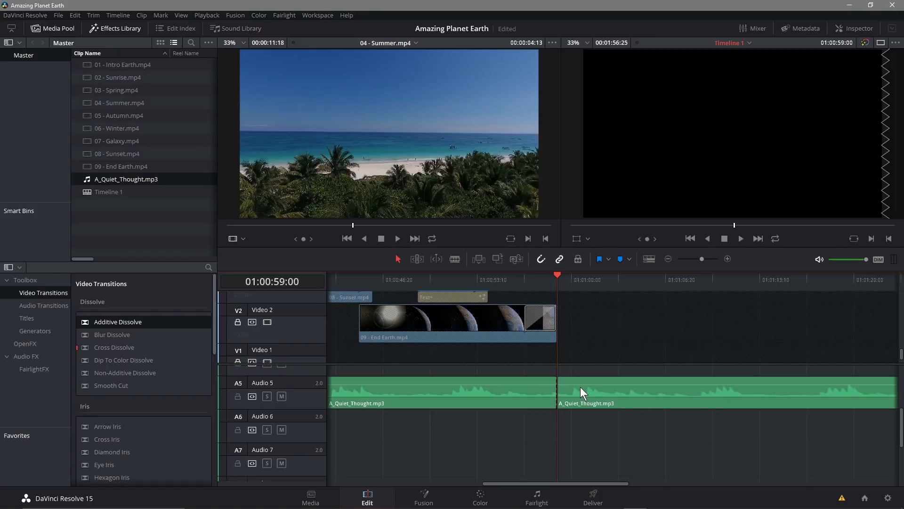
{"action": "key", "text": "ctrl+z"}
Play the opening seconds of the timeline's music, and return the playhead to the first frame.
{"action": "mouse_move", "coordinate": [564, 274]}
{"action": "left_mouse_down"}
{"action": "mouse_move", "coordinate": [572, 276]}
{"action": "mouse_move", "coordinate": [558, 277]}
{"action": "left_mouse_up"}
{"action": "left_click_drag", "start_coordinate": [612, 483], "coordinate": [402, 483]}
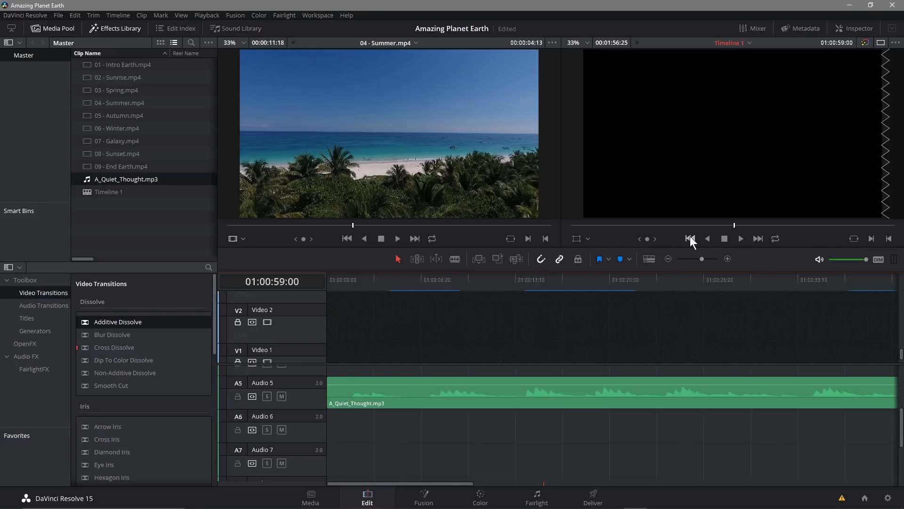
{"action": "left_click", "coordinate": [740, 239]}
{"action": "left_click", "coordinate": [690, 239]}
{"action": "left_click", "coordinate": [724, 238]}
{"action": "left_click", "coordinate": [688, 238]}
{"action": "left_click", "coordinate": [689, 238]}
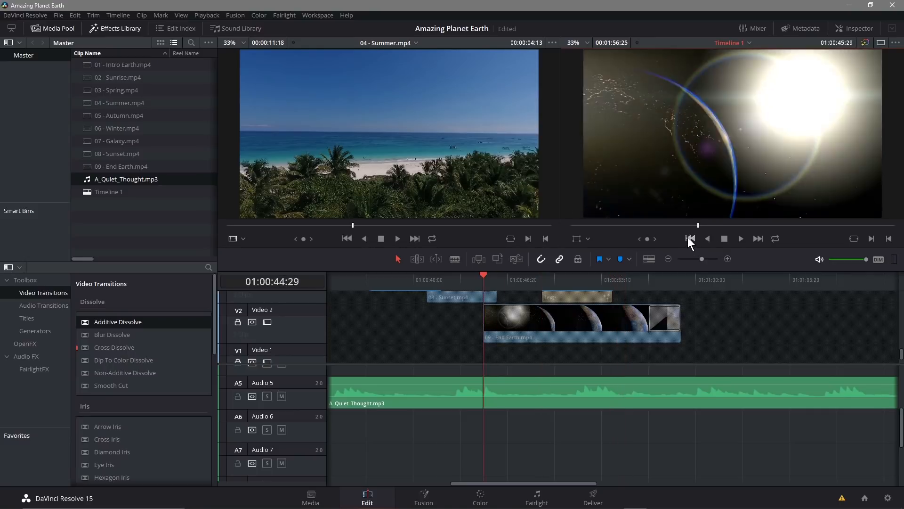
{"action": "left_click", "coordinate": [689, 239]}
{"action": "left_click", "coordinate": [689, 239]}
{"action": "left_click", "coordinate": [689, 238]}
{"action": "left_click", "coordinate": [689, 238]}
{"action": "left_click", "coordinate": [689, 238]}
{"action": "left_click", "coordinate": [688, 238]}
{"action": "left_click", "coordinate": [689, 238]}
{"action": "left_click", "coordinate": [688, 238]}
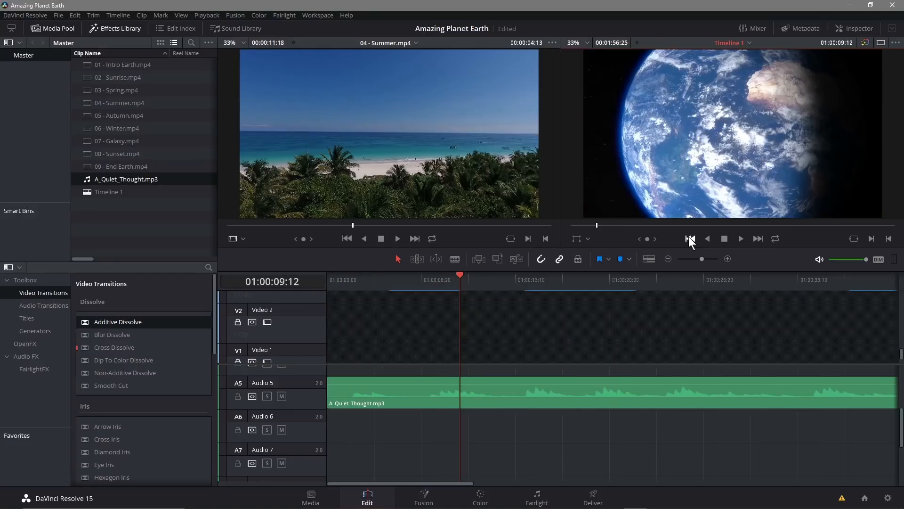
{"action": "left_click", "coordinate": [688, 238]}
{"action": "left_click", "coordinate": [740, 238]}
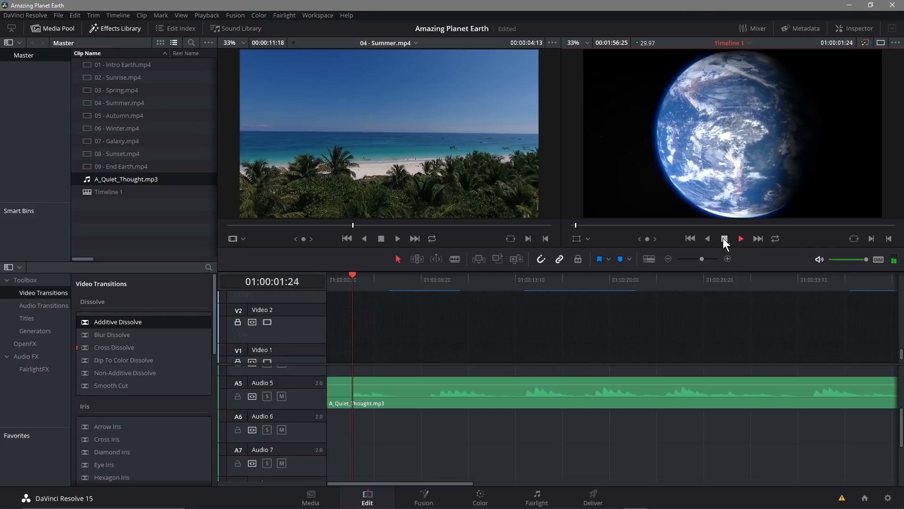
{"action": "left_click", "coordinate": [724, 239]}
{"action": "left_click", "coordinate": [691, 240]}
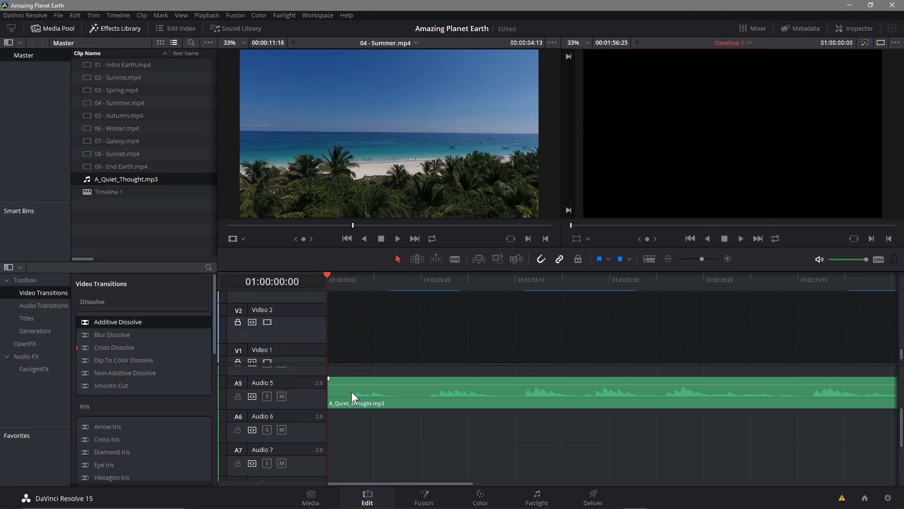
Split the A_Quiet_Thought.mp3 clip on Audio 5 at 01:00:01:22 and ripple-delete the section before the cut.
{"action": "left_click", "coordinate": [385, 391]}
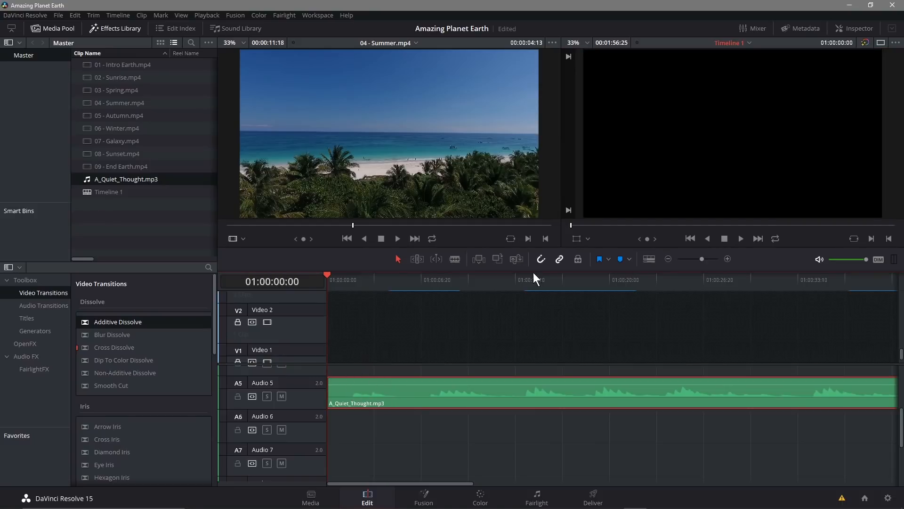
{"action": "left_click", "coordinate": [455, 259]}
{"action": "key", "text": "shift+Right"}
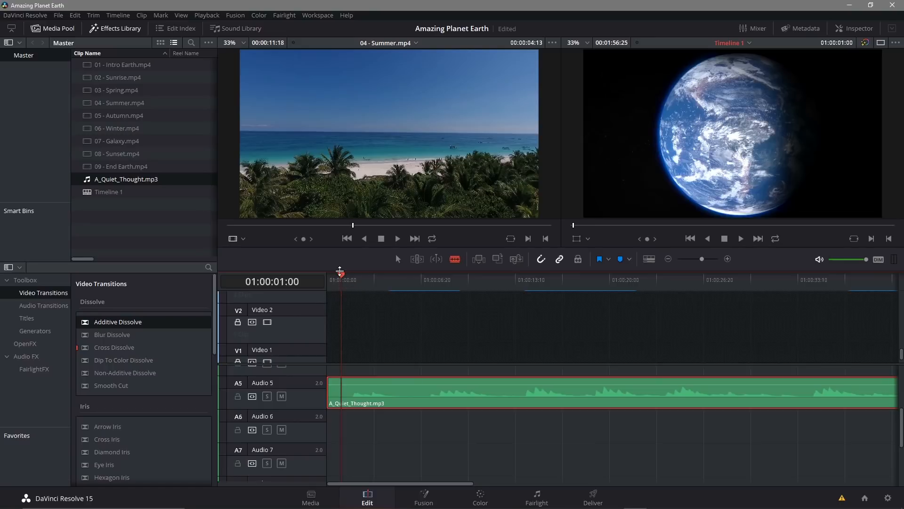
{"action": "left_click_drag", "start_coordinate": [340, 274], "coordinate": [352, 281]}
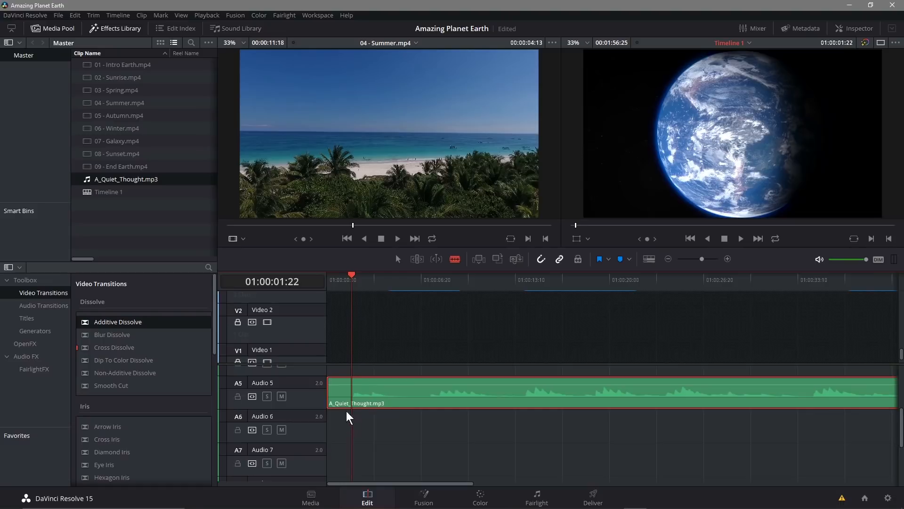
{"action": "left_click", "coordinate": [353, 392]}
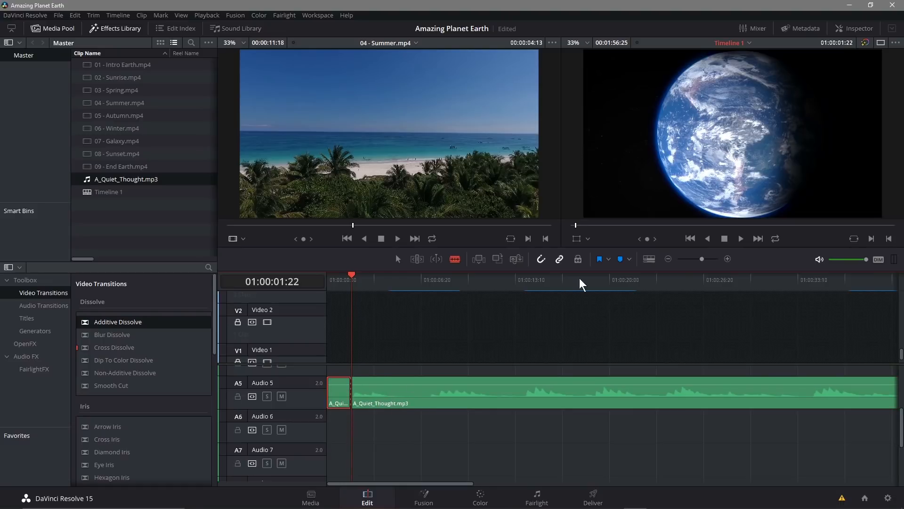
{"action": "left_click", "coordinate": [397, 257]}
{"action": "key", "text": "Delete"}
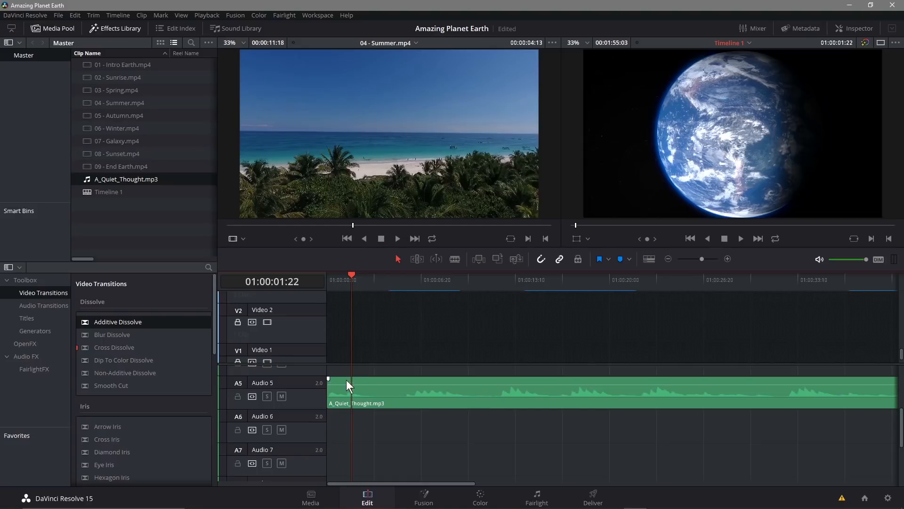
Play the trimmed music's beginning from the first frame of the timeline.
{"action": "left_click_drag", "start_coordinate": [351, 273], "coordinate": [323, 273]}
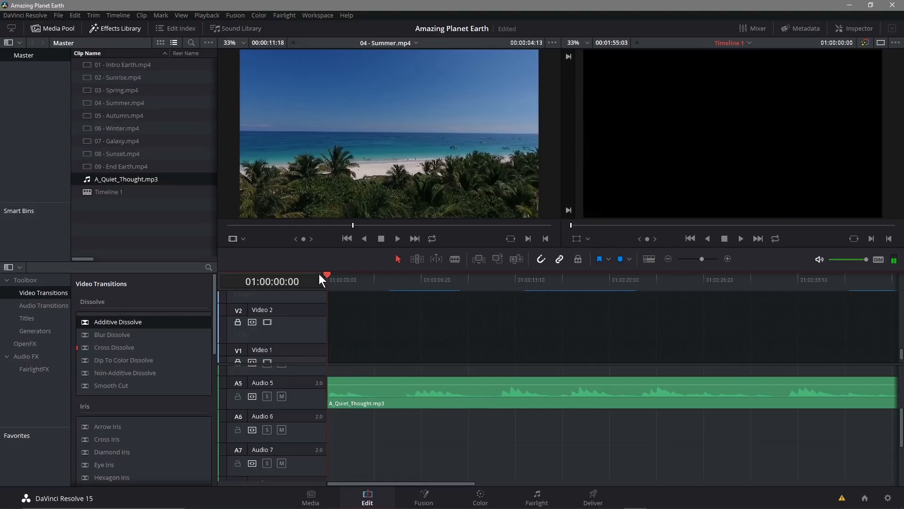
{"action": "left_click", "coordinate": [739, 238]}
{"action": "left_click", "coordinate": [724, 238]}
Cut off the A_Quiet_Thought.mp3 music on Audio 5 after 01:00:59:00, where the End Earth clip ends, and save the project.
{"action": "left_click_drag", "start_coordinate": [352, 274], "coordinate": [460, 275]}
{"action": "left_click_drag", "start_coordinate": [546, 284], "coordinate": [712, 279]}
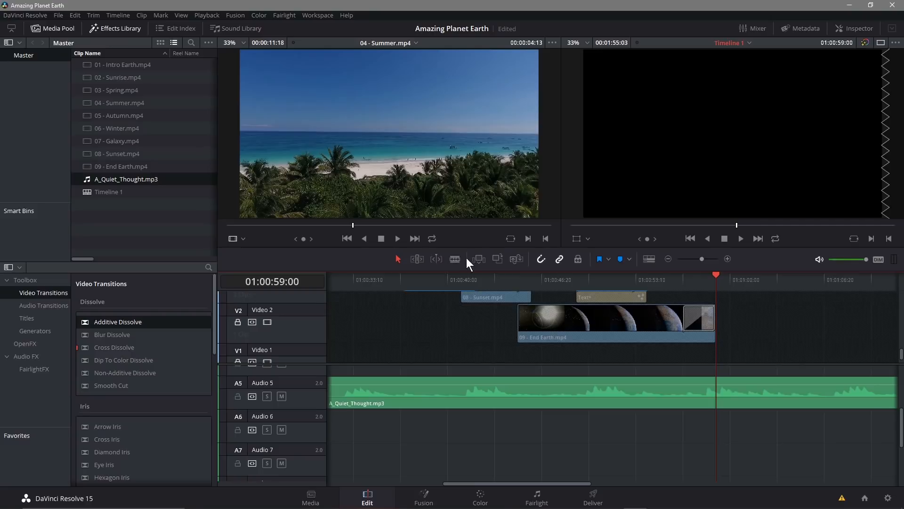
{"action": "left_click", "coordinate": [717, 397]}
{"action": "left_click", "coordinate": [756, 401]}
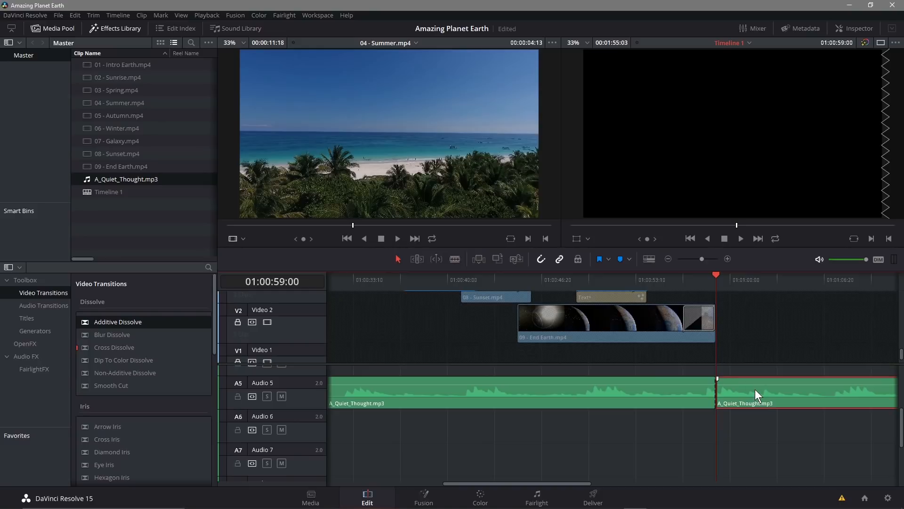
{"action": "key", "text": "Delete"}
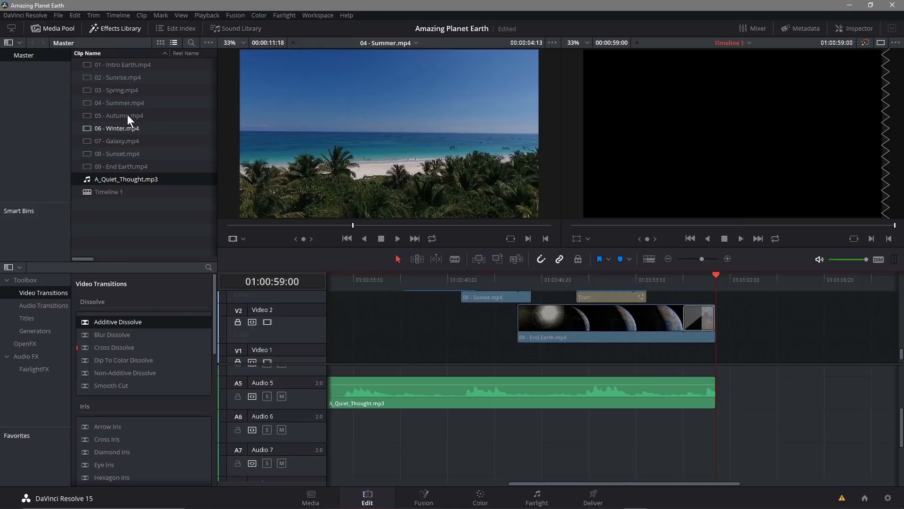
{"action": "left_click", "coordinate": [57, 16]}
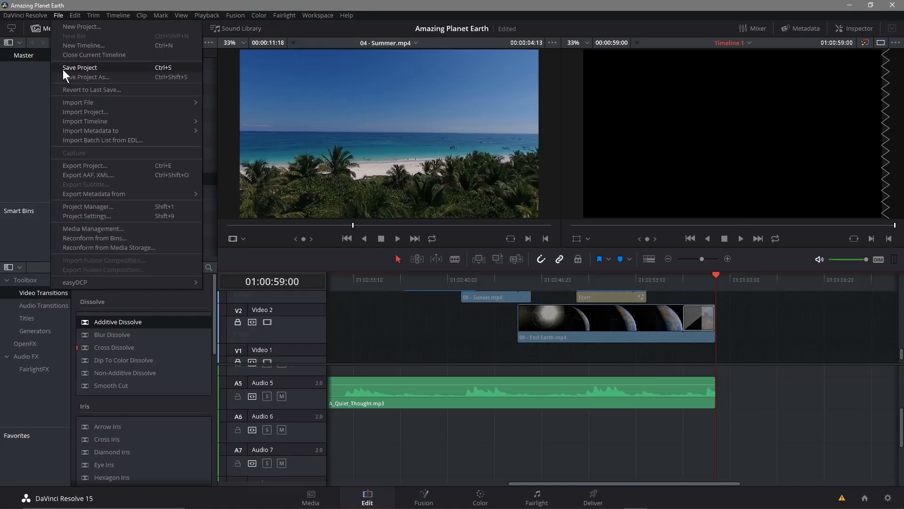
{"action": "left_click", "coordinate": [63, 69]}
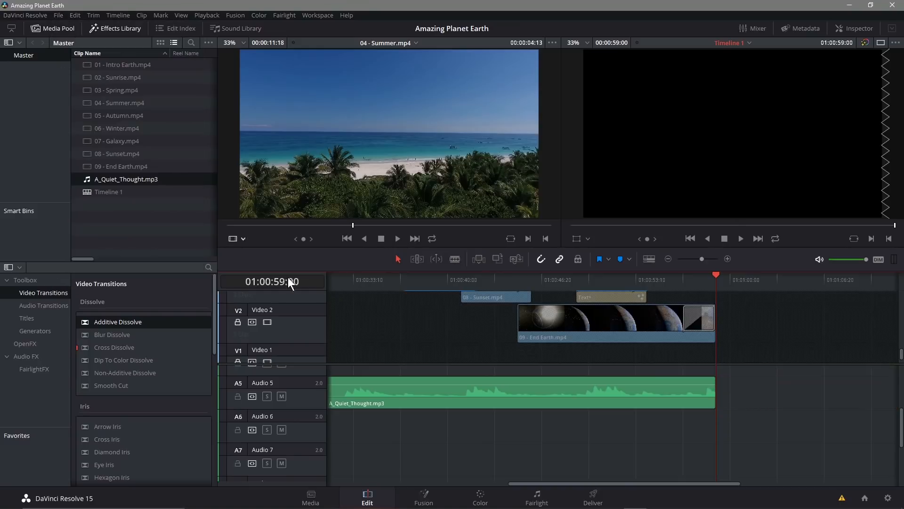
Apply a Cross Fade +3 dB to the music's end, extended back to where the Text+ title ends, and play the fade.
{"action": "left_click", "coordinate": [28, 357]}
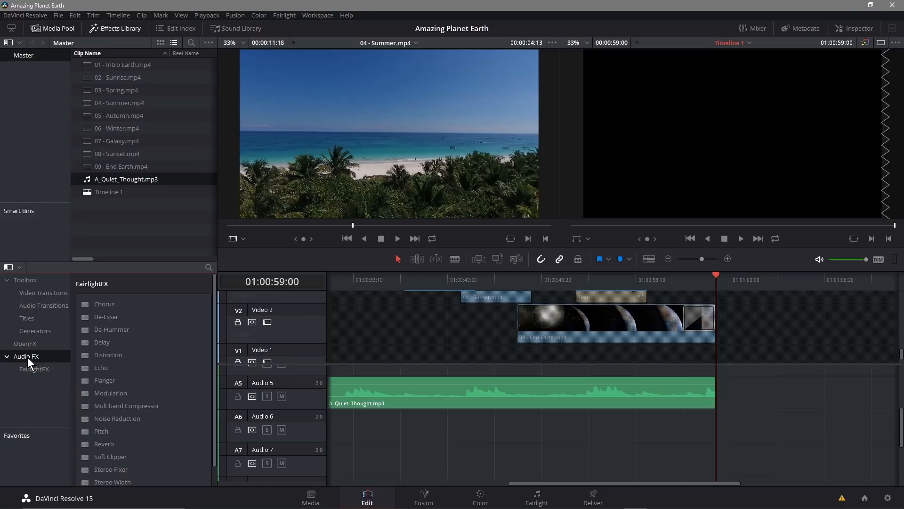
{"action": "scroll", "coordinate": [105, 395], "scroll_direction": "down", "scroll_amount": 2}
{"action": "scroll", "coordinate": [105, 396], "scroll_direction": "up", "scroll_amount": 2}
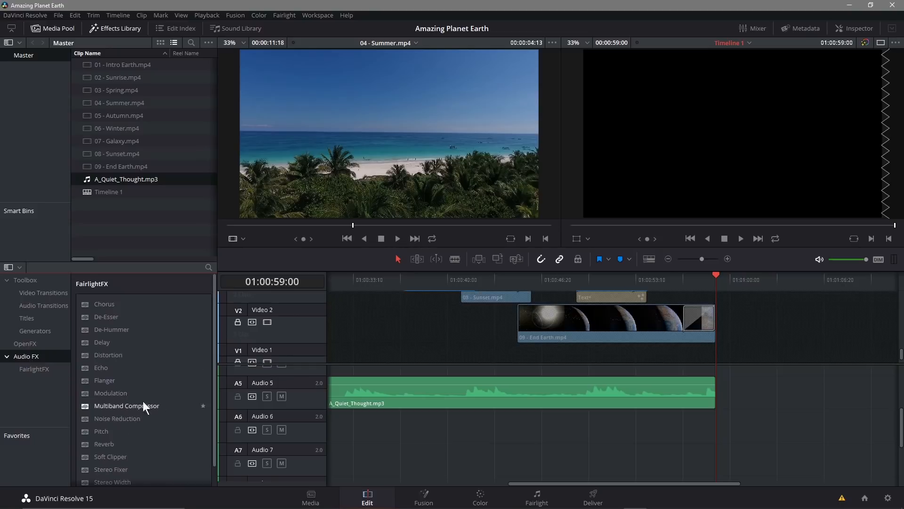
{"action": "left_click", "coordinate": [40, 306]}
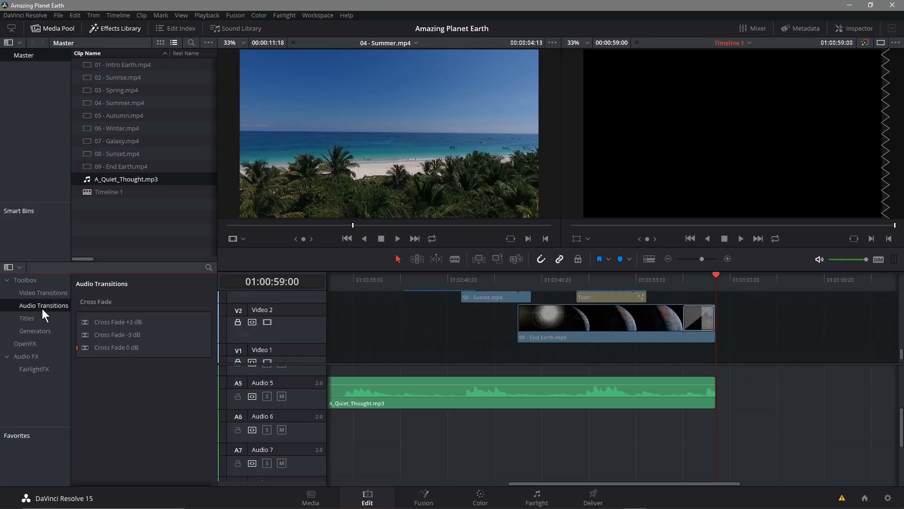
{"action": "left_click", "coordinate": [109, 319]}
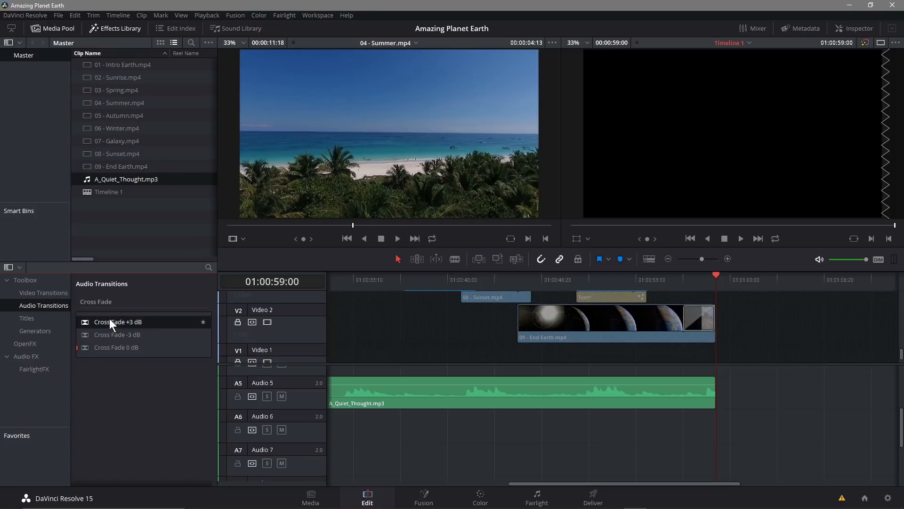
{"action": "left_click_drag", "start_coordinate": [110, 320], "coordinate": [703, 390]}
{"action": "left_click_drag", "start_coordinate": [701, 390], "coordinate": [704, 387]}
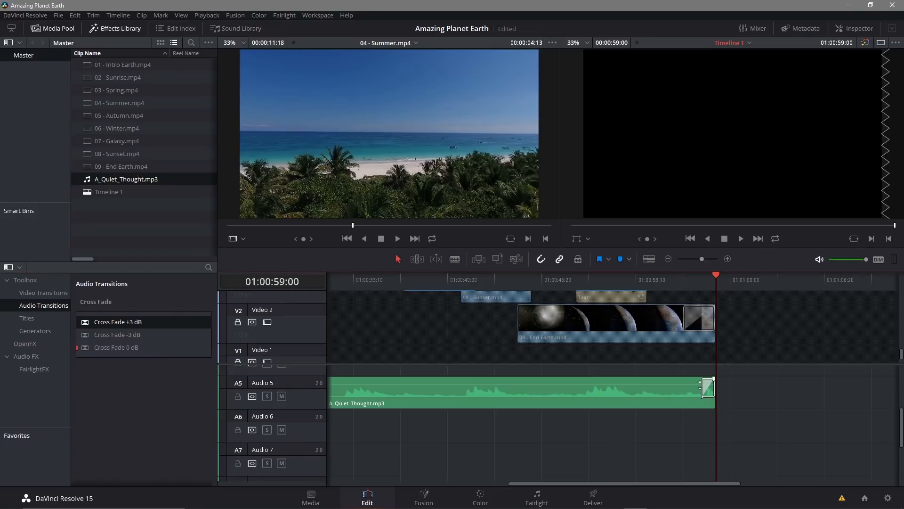
{"action": "left_click_drag", "start_coordinate": [700, 385], "coordinate": [645, 387]}
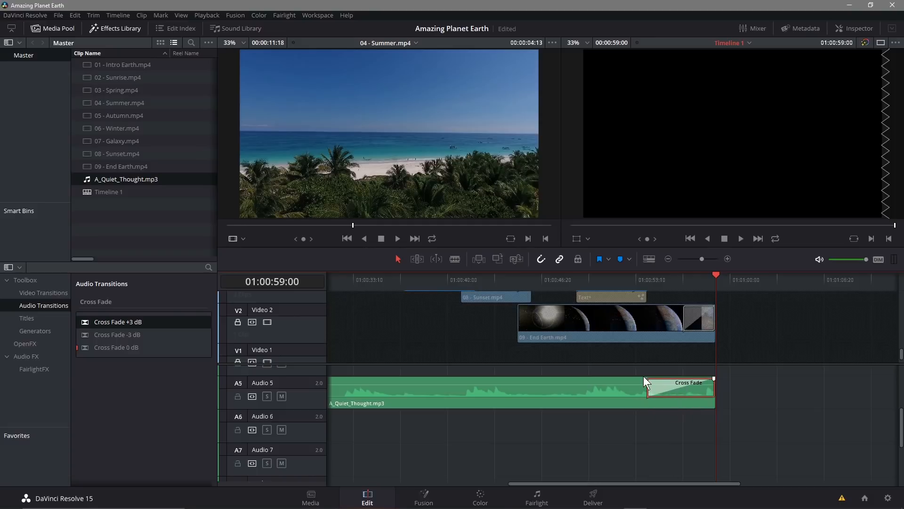
{"action": "left_click_drag", "start_coordinate": [706, 272], "coordinate": [634, 270]}
{"action": "left_click", "coordinate": [739, 234]}
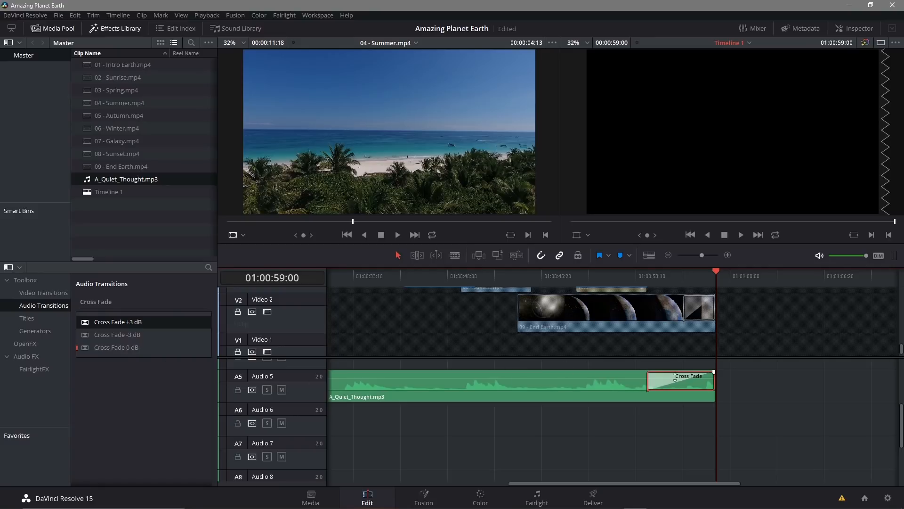
Replace the Cross Fade +3 dB at the music's end with a Cross Fade 0 dB about 5.9 seconds long.
{"action": "right_click", "coordinate": [675, 376]}
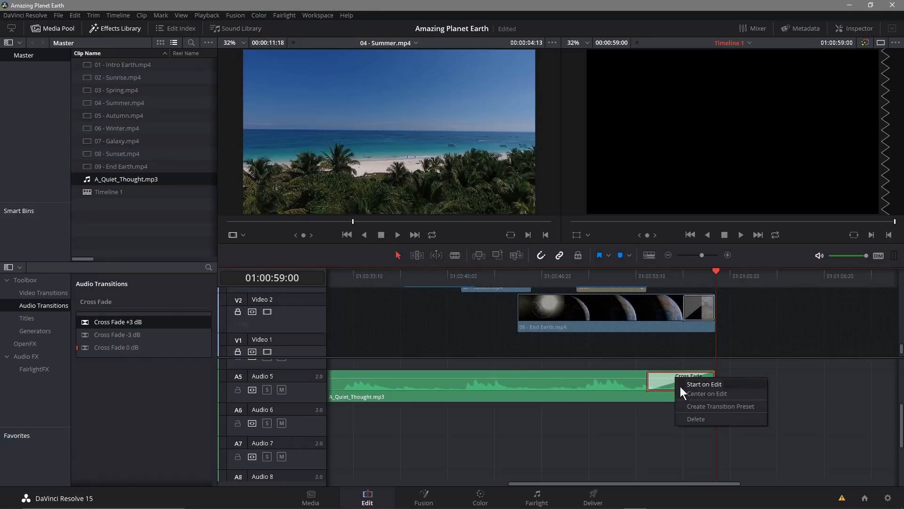
{"action": "left_click", "coordinate": [688, 416]}
{"action": "left_click_drag", "start_coordinate": [117, 356], "coordinate": [671, 378]}
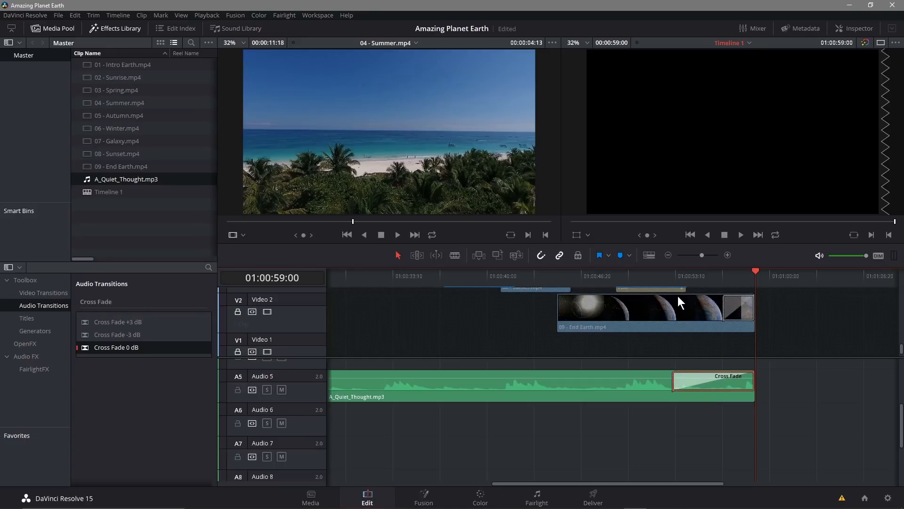
Play the timeline from the start of the Cross Fade 0 dB to hear the music fade out.
{"action": "left_click", "coordinate": [672, 275]}
{"action": "left_click", "coordinate": [741, 234]}
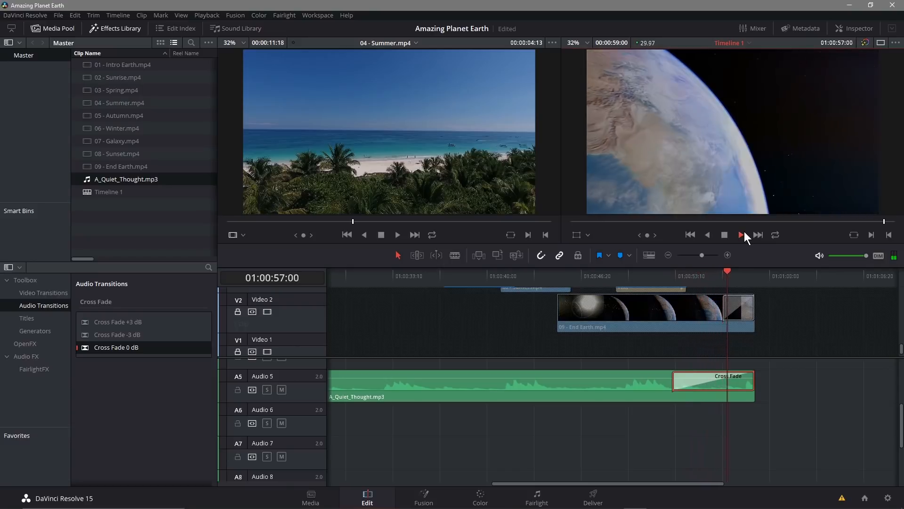
{"action": "left_click", "coordinate": [724, 234]}
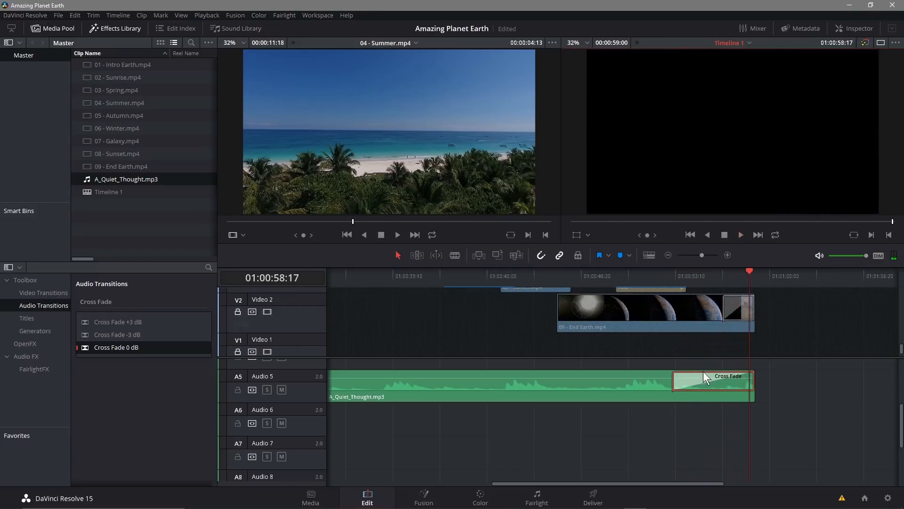
Set the duration of the music's Cross Fade to 10.0 seconds and play the fade from 01:00:49:00 to the end.
{"action": "left_click", "coordinate": [40, 307]}
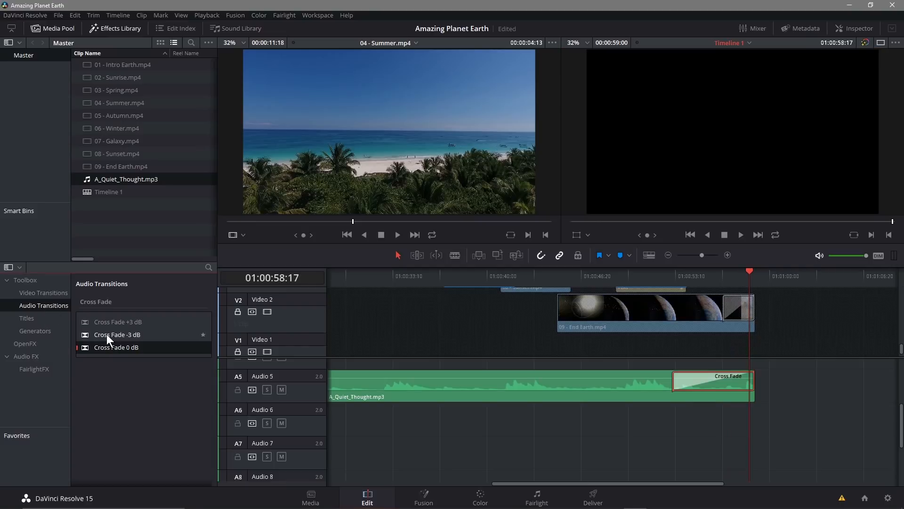
{"action": "left_click", "coordinate": [716, 376]}
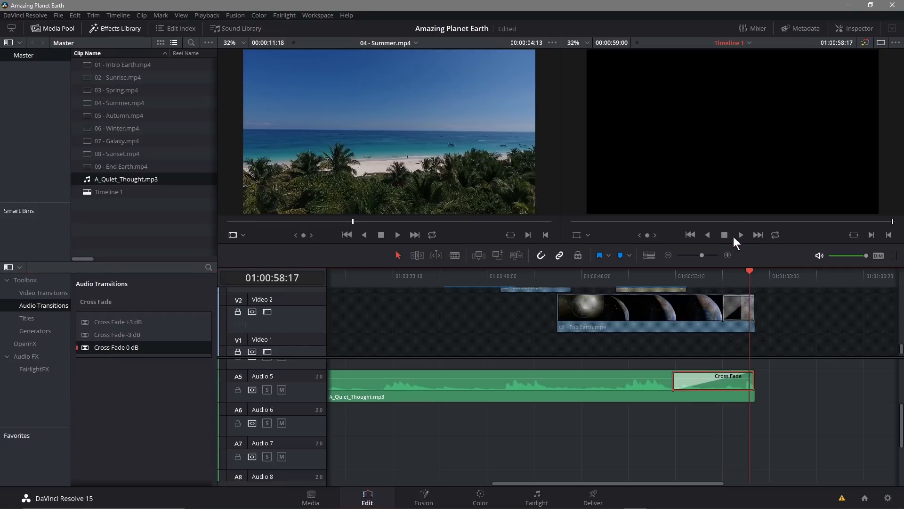
{"action": "left_click", "coordinate": [864, 30]}
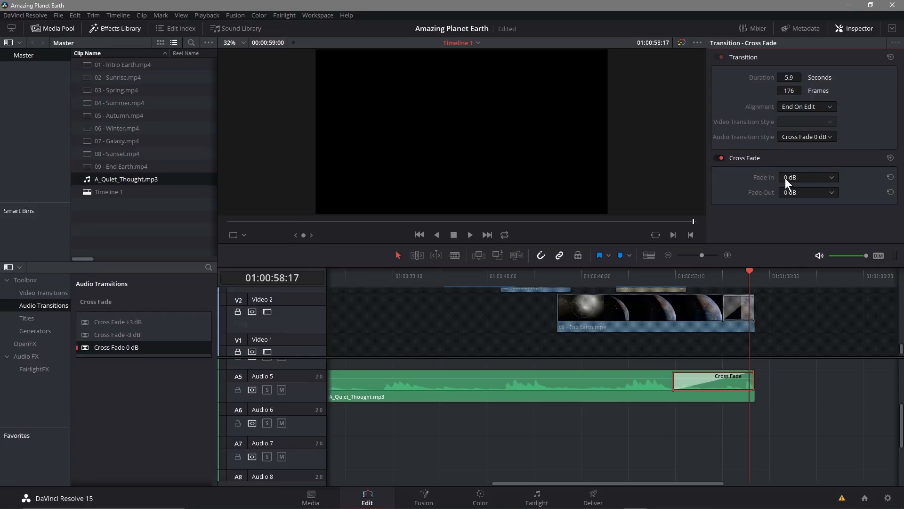
{"action": "left_click", "coordinate": [830, 193]}
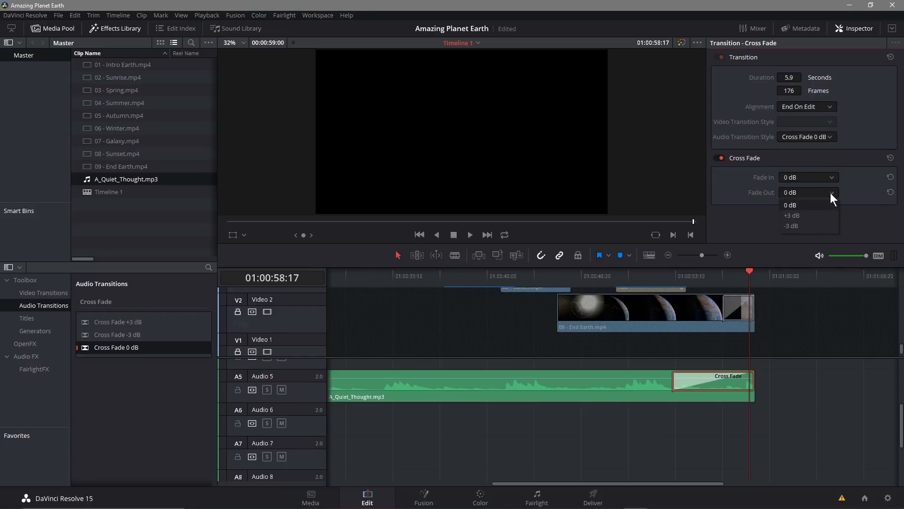
{"action": "left_click", "coordinate": [830, 193]}
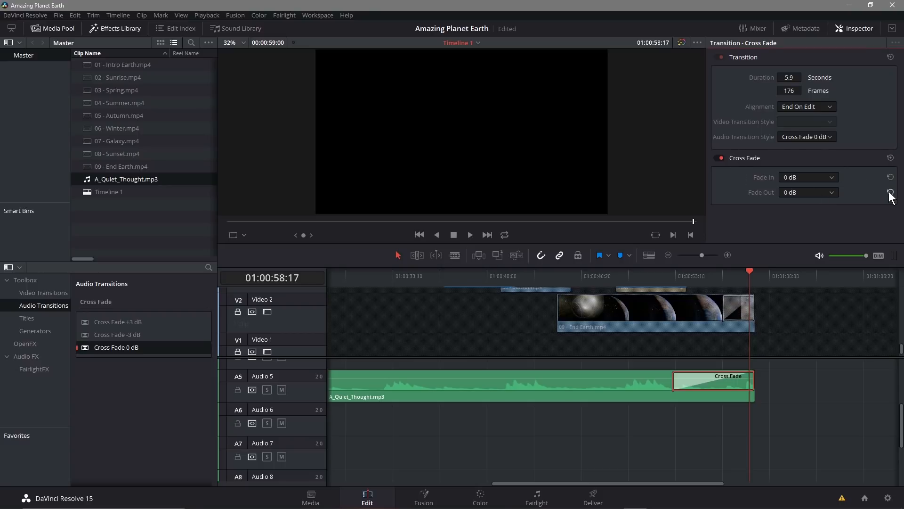
{"action": "left_click_drag", "start_coordinate": [788, 77], "coordinate": [823, 77]}
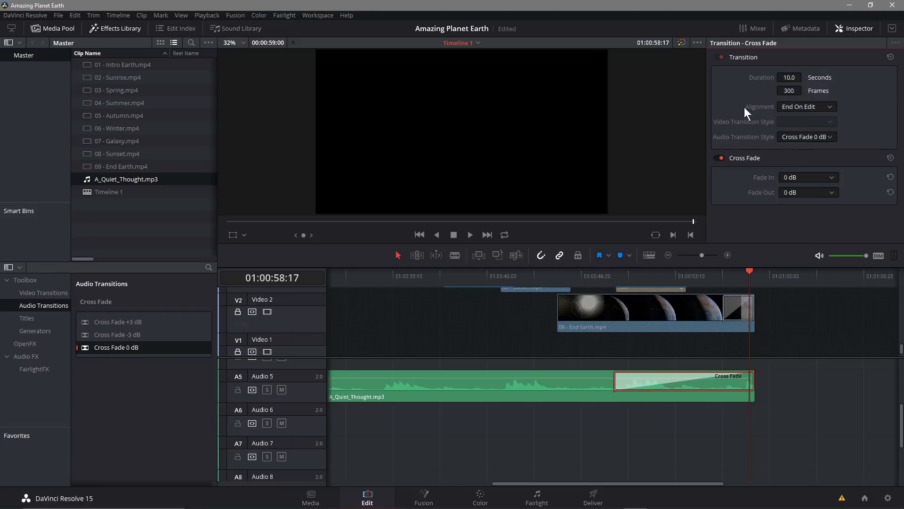
{"action": "left_click", "coordinate": [615, 277]}
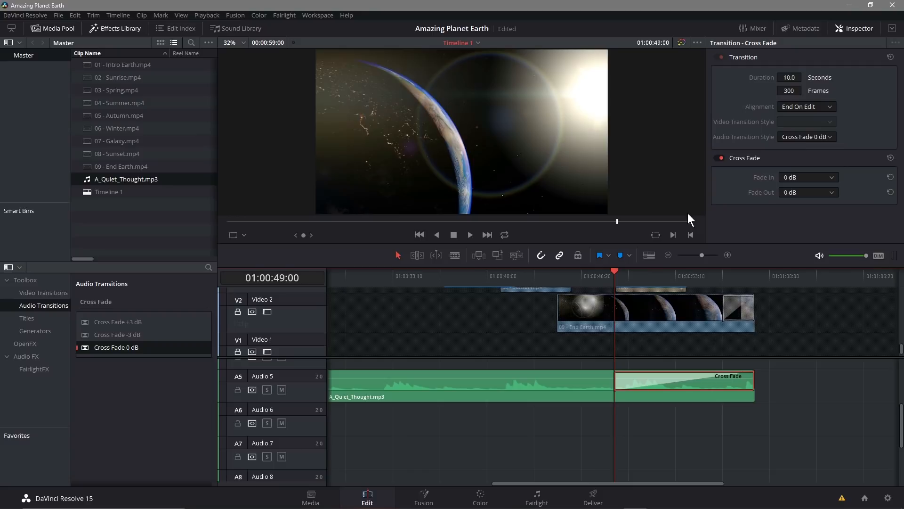
{"action": "left_click", "coordinate": [471, 234]}
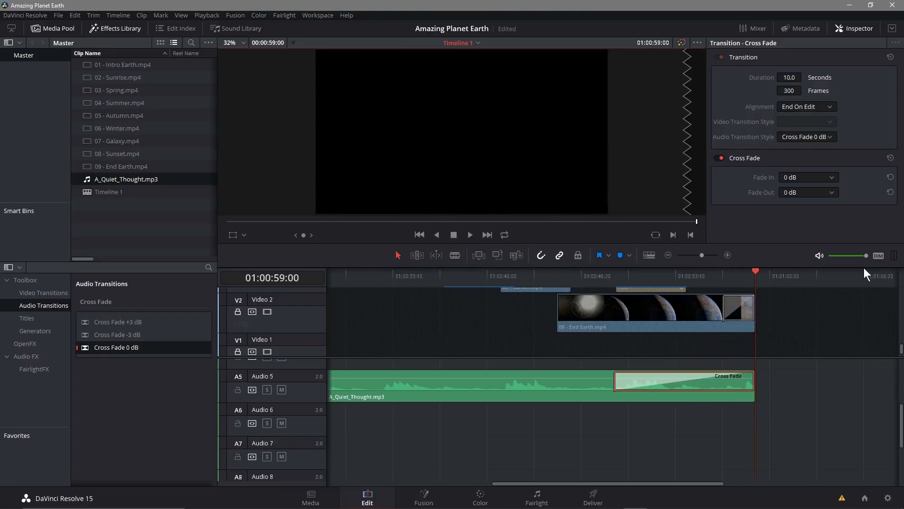
Set the music Cross Fade's Fade Out to -3 dB and play the timeline from 01:00:47:20 to the end.
{"action": "left_click", "coordinate": [831, 192]}
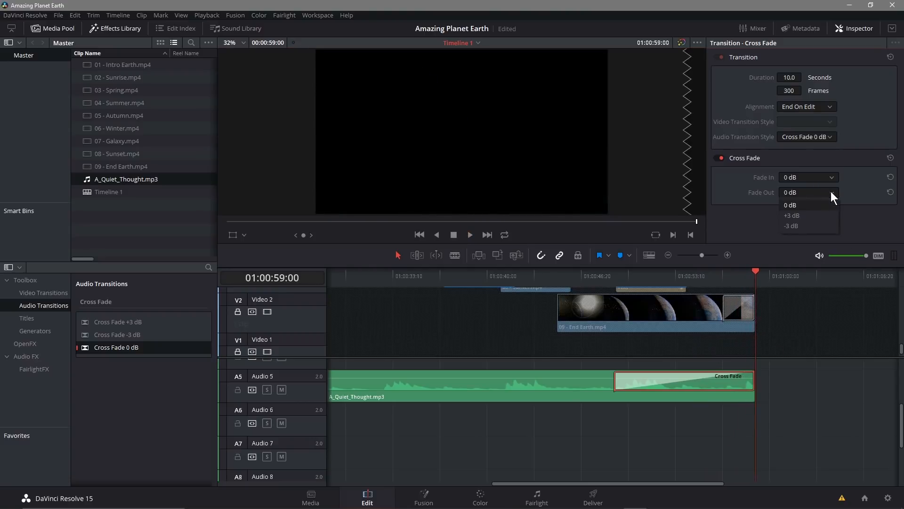
{"action": "left_click", "coordinate": [810, 226]}
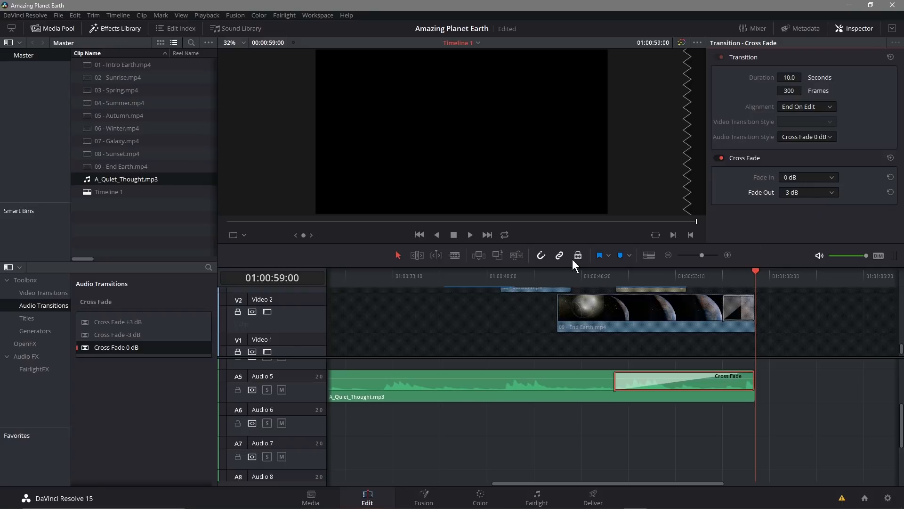
{"action": "left_click", "coordinate": [595, 283]}
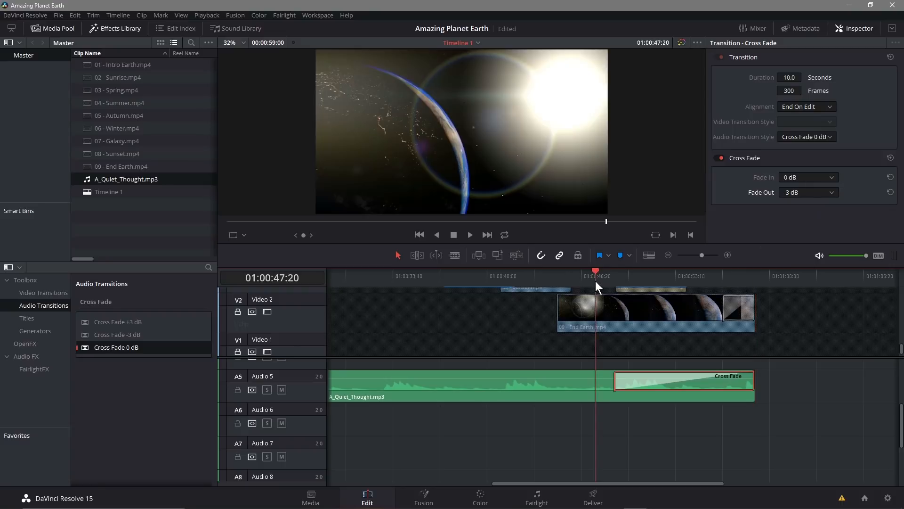
{"action": "left_click", "coordinate": [471, 235]}
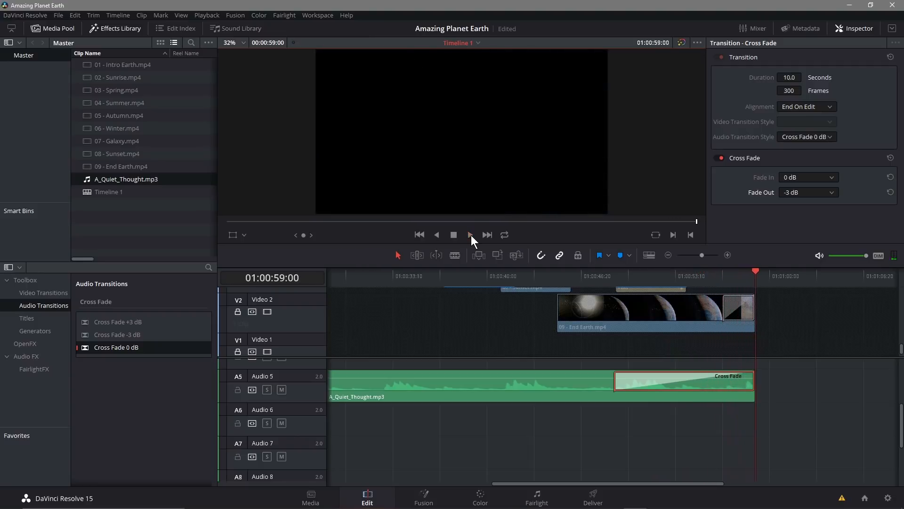
{"action": "left_click", "coordinate": [794, 189]}
{"action": "left_click", "coordinate": [795, 189]}
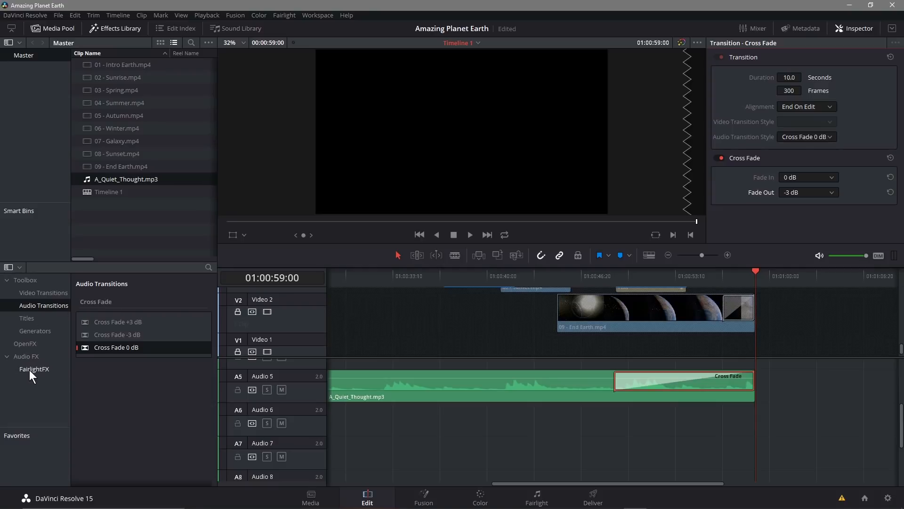
{"action": "left_click", "coordinate": [18, 355]}
{"action": "scroll", "coordinate": [135, 428], "scroll_direction": "down", "scroll_amount": 2}
{"action": "scroll", "coordinate": [144, 431], "scroll_direction": "up", "scroll_amount": 2}
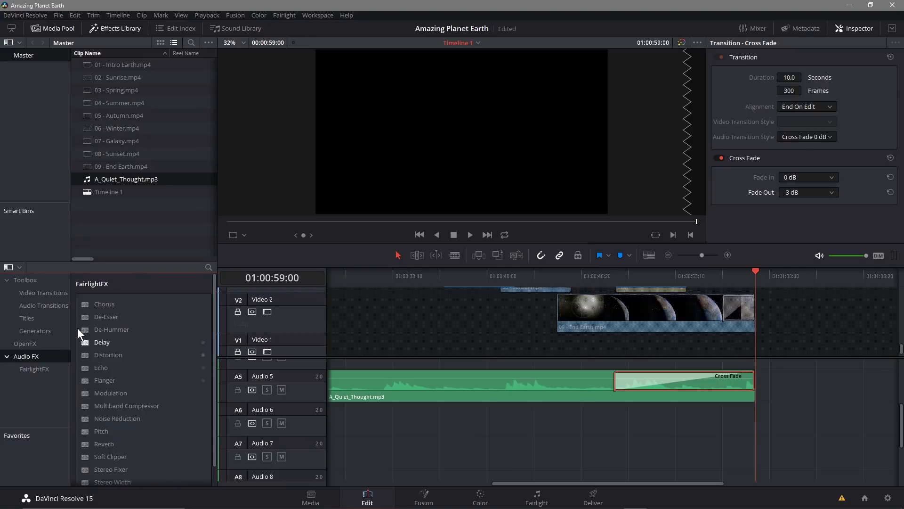
{"action": "left_click", "coordinate": [42, 293]}
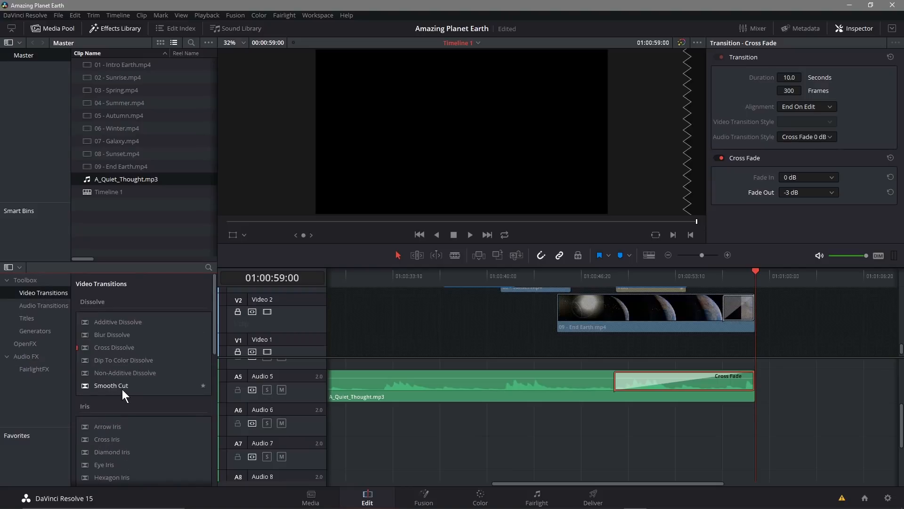
Replace the 10.0-second Cross Fade at the music's end with a Cross Fade -3 dB about 5.9 seconds long.
{"action": "right_click", "coordinate": [640, 382]}
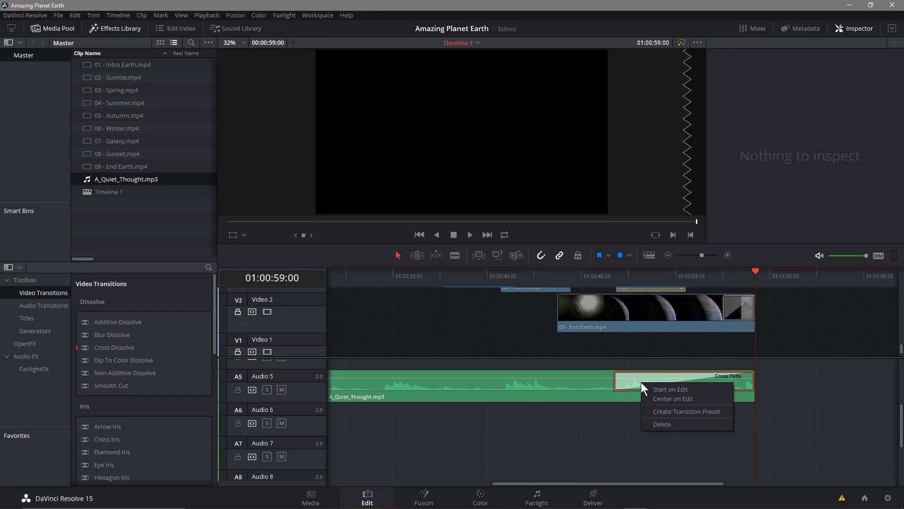
{"action": "left_click", "coordinate": [654, 424]}
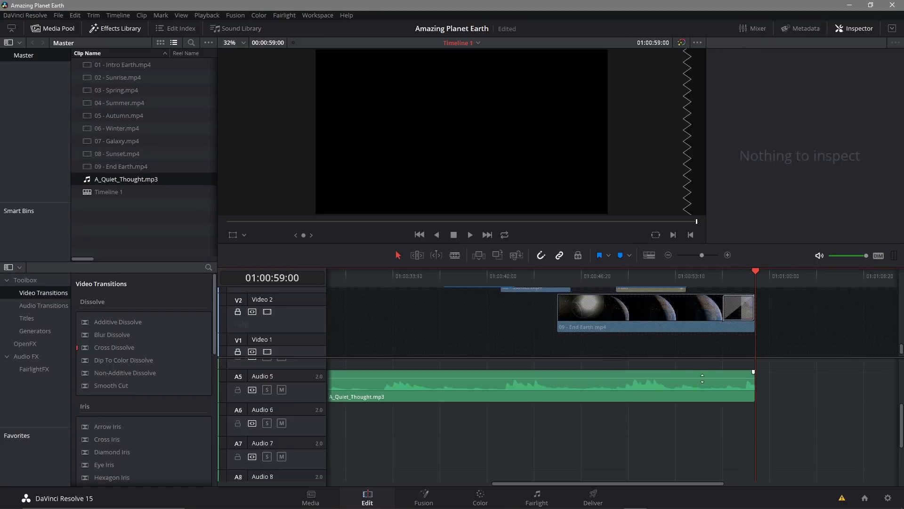
{"action": "left_click_drag", "start_coordinate": [111, 385], "coordinate": [69, 303]}
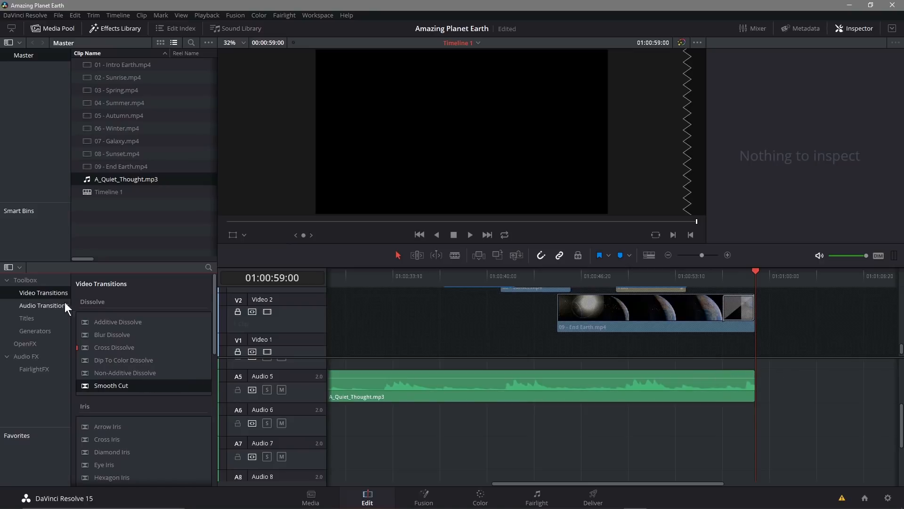
{"action": "left_click", "coordinate": [69, 304]}
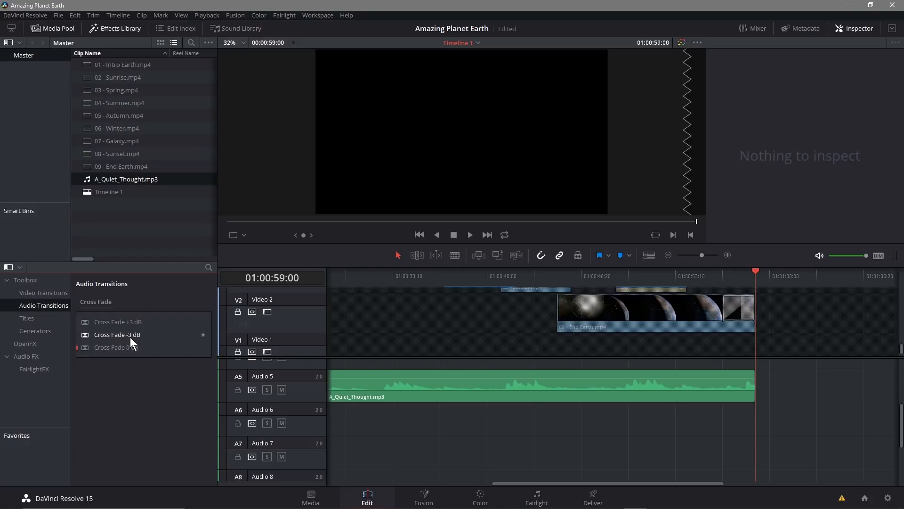
{"action": "left_click_drag", "start_coordinate": [94, 334], "coordinate": [744, 379]}
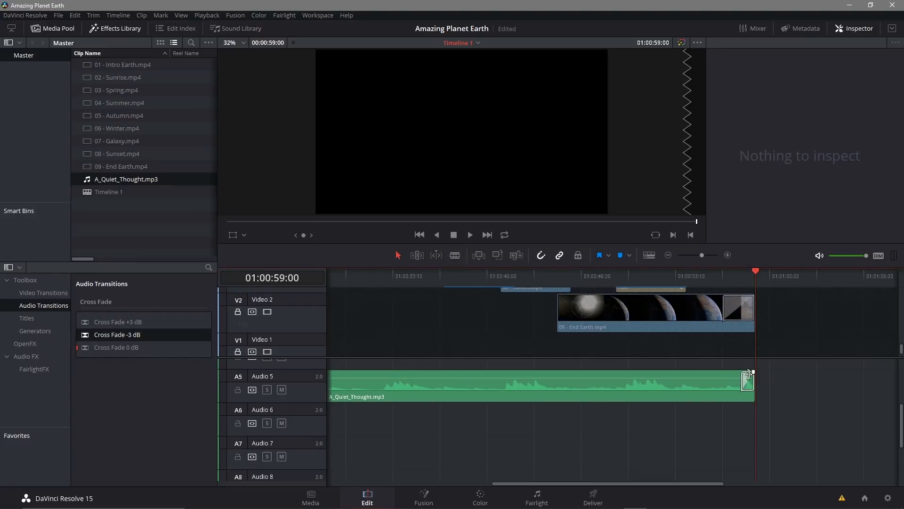
{"action": "left_click_drag", "start_coordinate": [743, 380], "coordinate": [672, 382]}
Center the music's Cross Fade -3 dB on the edit and select it to inspect its settings.
{"action": "right_click", "coordinate": [702, 380]}
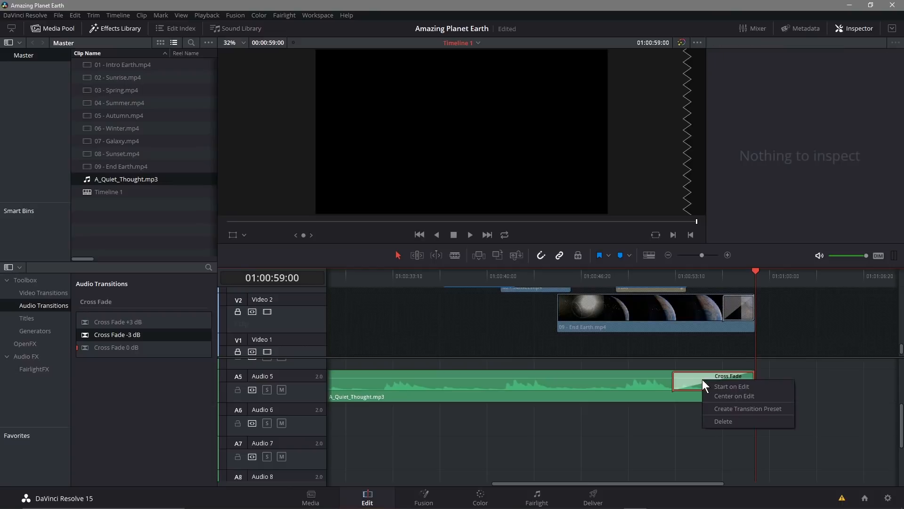
{"action": "left_click", "coordinate": [731, 395]}
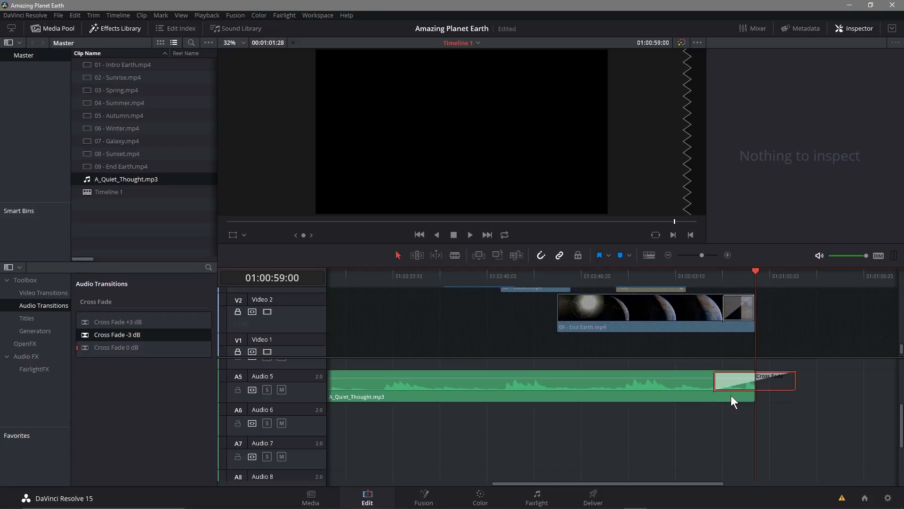
{"action": "left_click", "coordinate": [728, 381]}
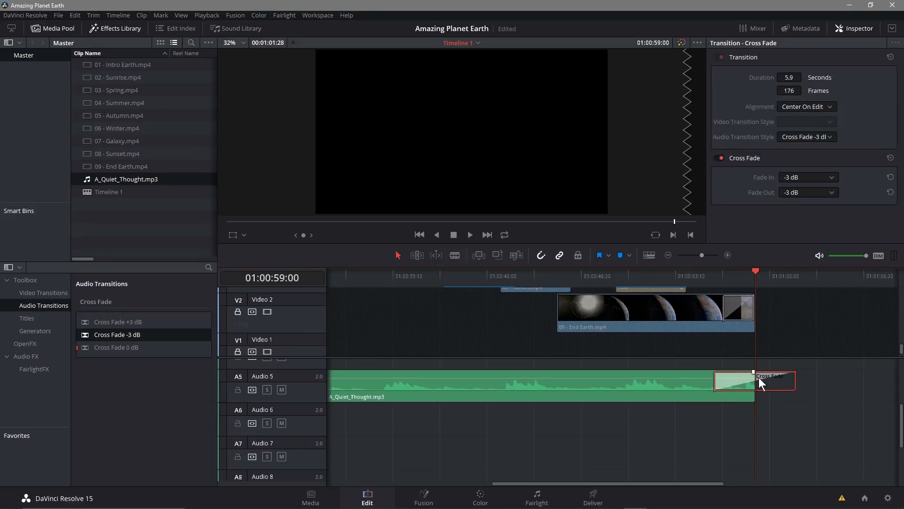
Replace the centered Cross Fade with a Cross Fade -3 dB about 8.9 seconds long, ending at the music's end, and save the project.
{"action": "right_click", "coordinate": [736, 374]}
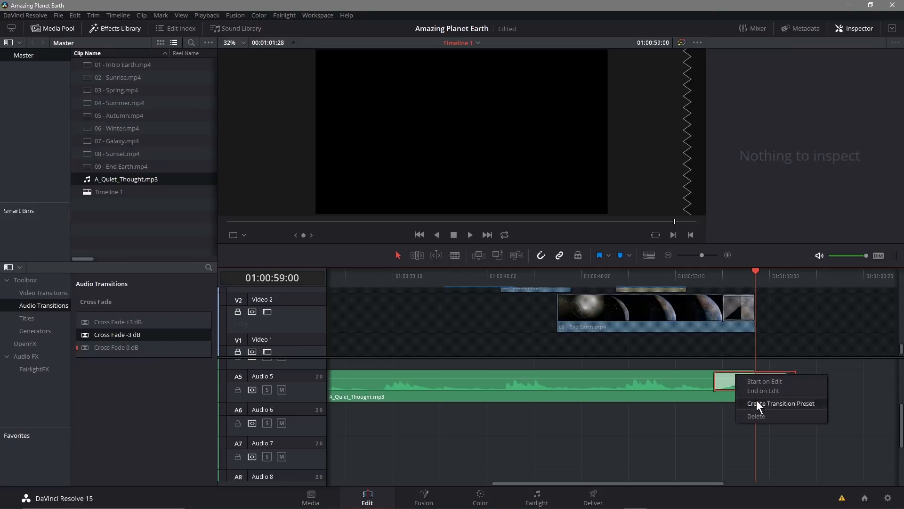
{"action": "left_click", "coordinate": [761, 413]}
{"action": "left_click_drag", "start_coordinate": [97, 334], "coordinate": [637, 382]}
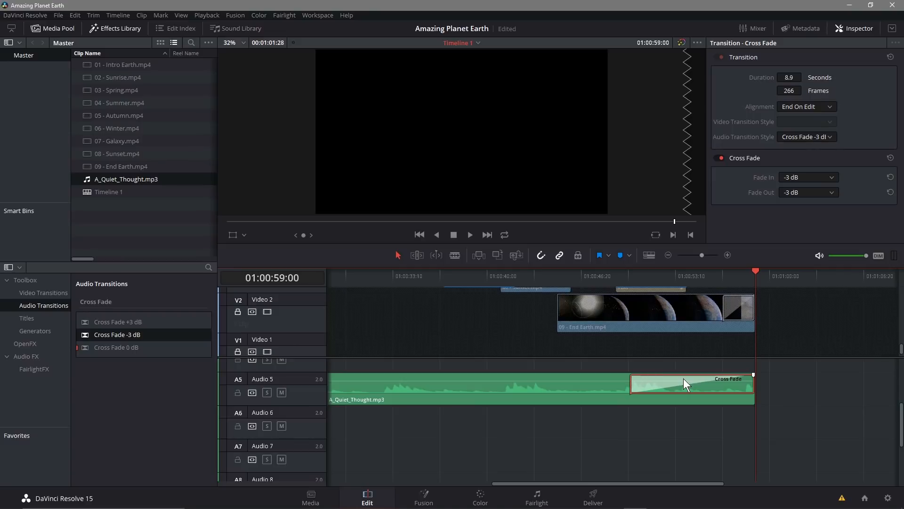
{"action": "left_click", "coordinate": [56, 17]}
{"action": "left_click", "coordinate": [80, 68]}
{"action": "scroll", "coordinate": [510, 324], "scroll_direction": "up", "scroll_amount": 6}
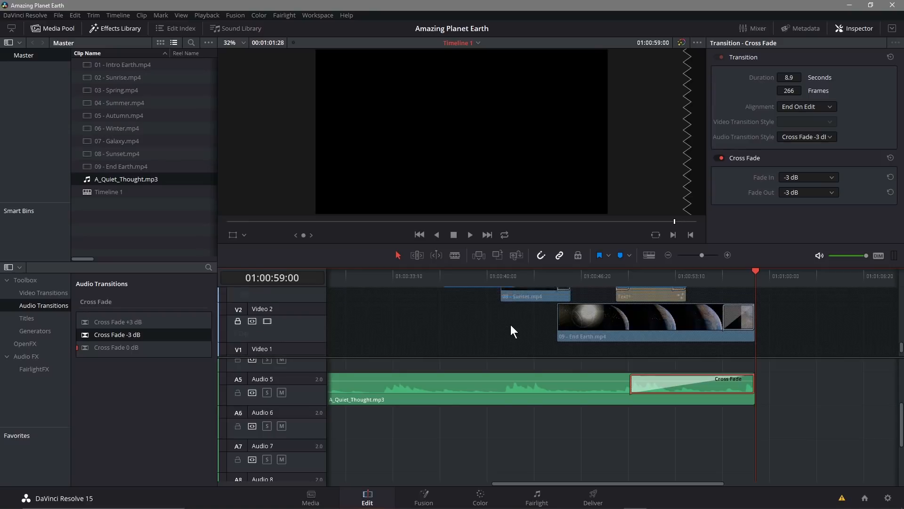
{"action": "scroll", "coordinate": [510, 324], "scroll_direction": "up", "scroll_amount": 3}
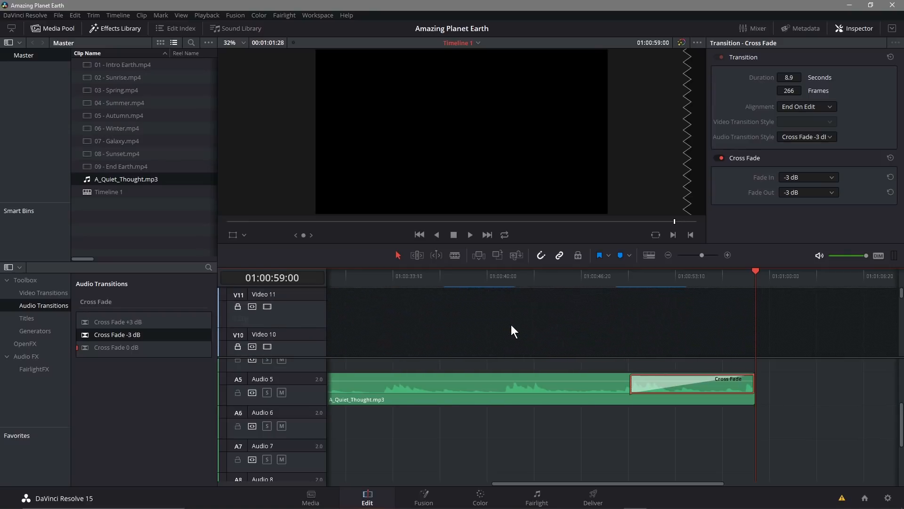
{"action": "scroll", "coordinate": [511, 324], "scroll_direction": "down", "scroll_amount": 5}
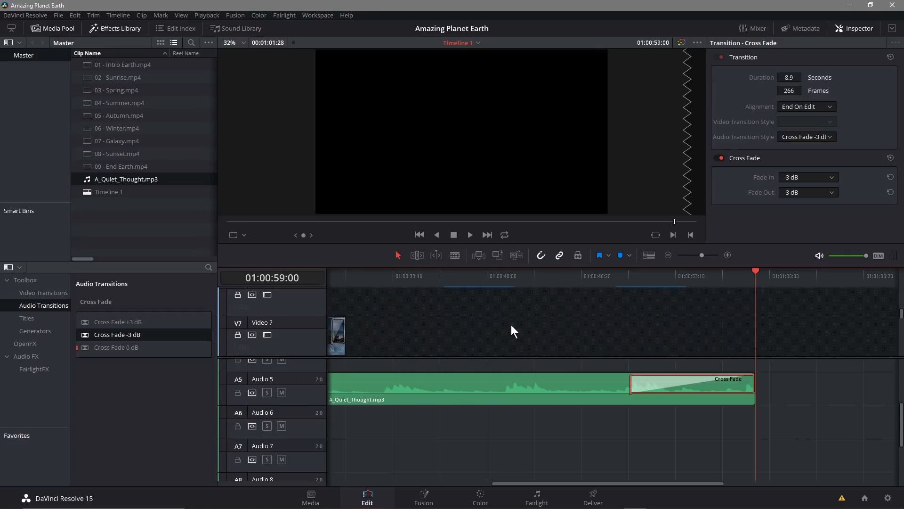
{"action": "scroll", "coordinate": [451, 335], "scroll_direction": "down", "scroll_amount": 2}
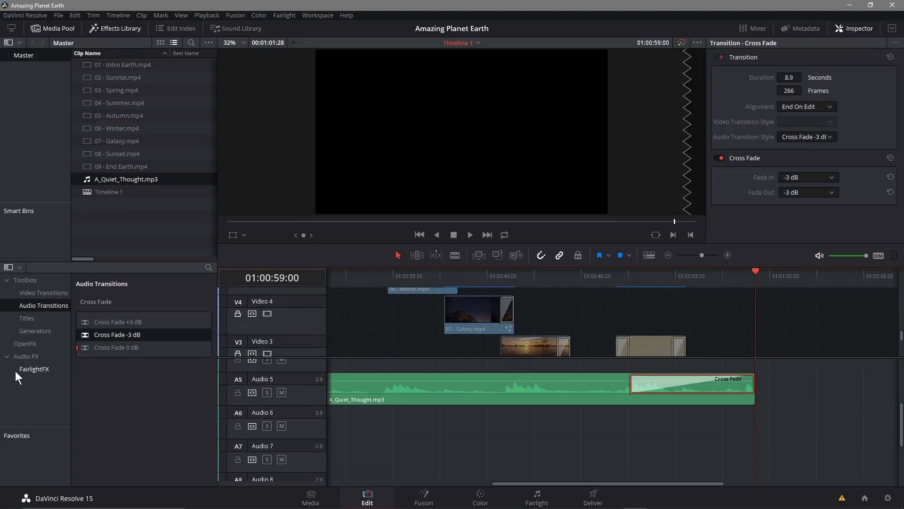
Show the clip equalizer of A_Quiet_Thought.mp3 on Audio 5 and play the timeline from 01:00:00:00.
{"action": "left_click", "coordinate": [28, 370]}
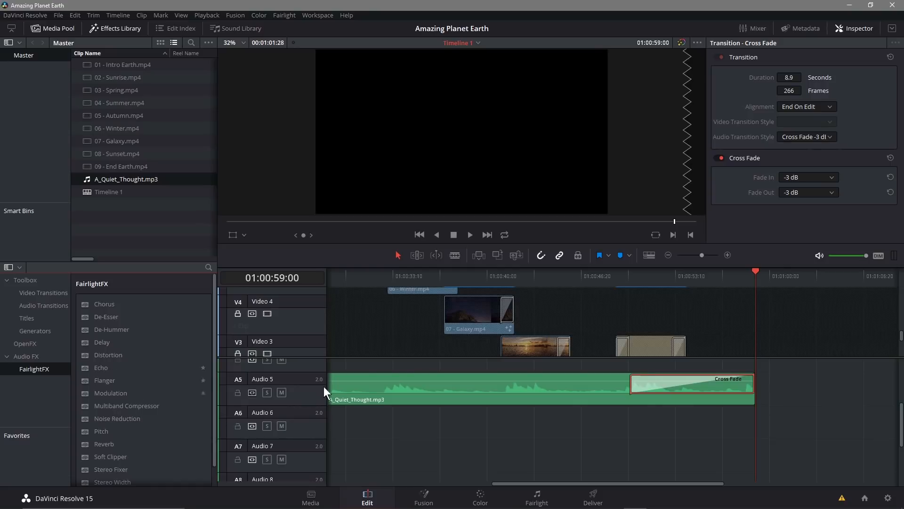
{"action": "left_click", "coordinate": [451, 389]}
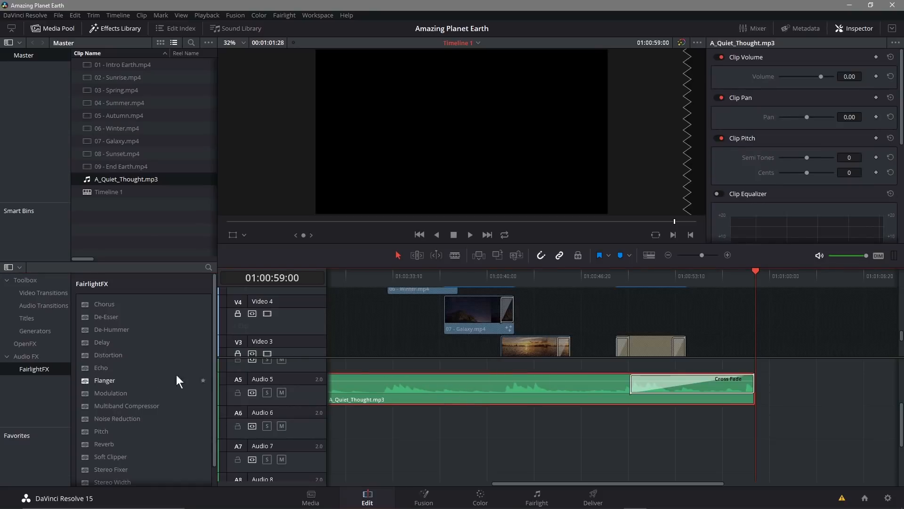
{"action": "left_click_drag", "start_coordinate": [755, 269], "coordinate": [151, 275]}
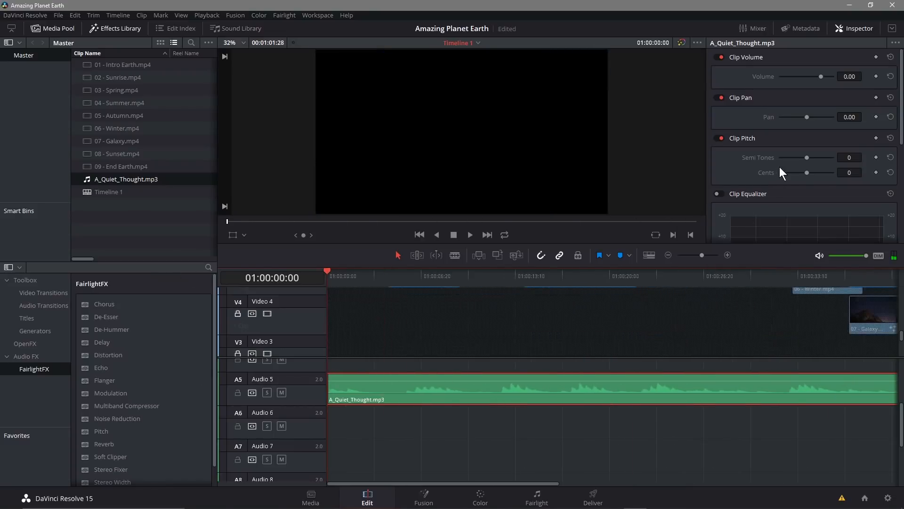
{"action": "scroll", "coordinate": [775, 174], "scroll_direction": "down", "scroll_amount": 3}
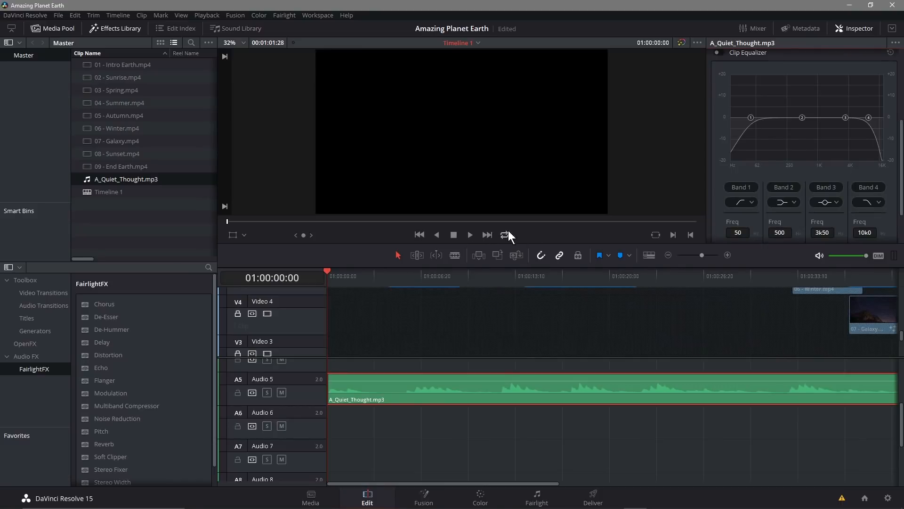
{"action": "left_click", "coordinate": [470, 234]}
Adjust the music's equalizer frequencies to about 48 for Band 1, 448 for Band 2, 1k73 for Band 3 and 6k59 for Band 4.
{"action": "left_click_drag", "start_coordinate": [802, 118], "coordinate": [797, 78]}
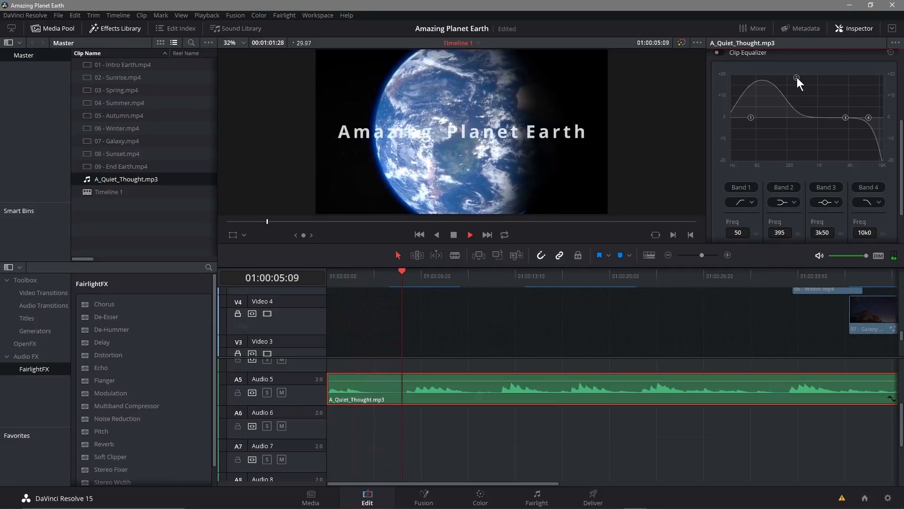
{"action": "left_click_drag", "start_coordinate": [797, 77], "coordinate": [838, 88]}
{"action": "mouse_move", "coordinate": [867, 116]}
{"action": "left_mouse_down"}
{"action": "mouse_move", "coordinate": [863, 89]}
{"action": "mouse_move", "coordinate": [860, 117]}
{"action": "left_mouse_up"}
{"action": "left_click_drag", "start_coordinate": [837, 89], "coordinate": [830, 117]}
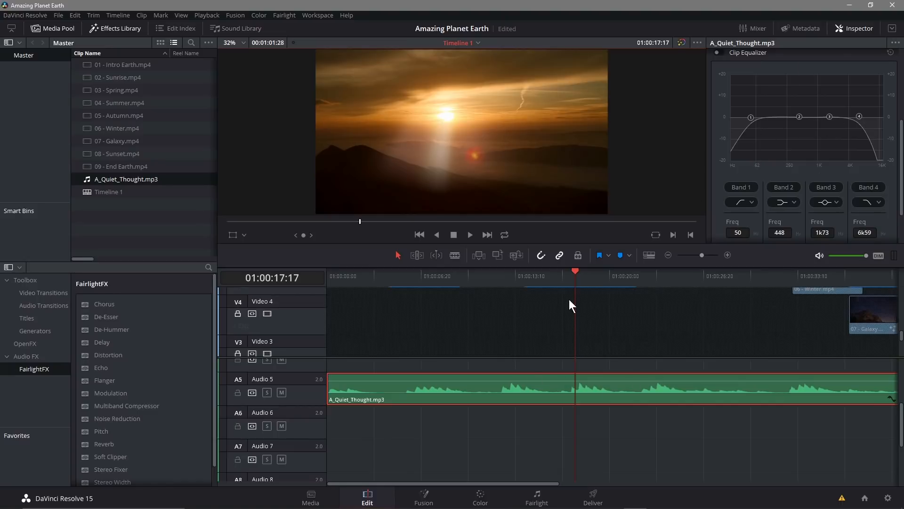
{"action": "left_click_drag", "start_coordinate": [573, 270], "coordinate": [651, 277]}
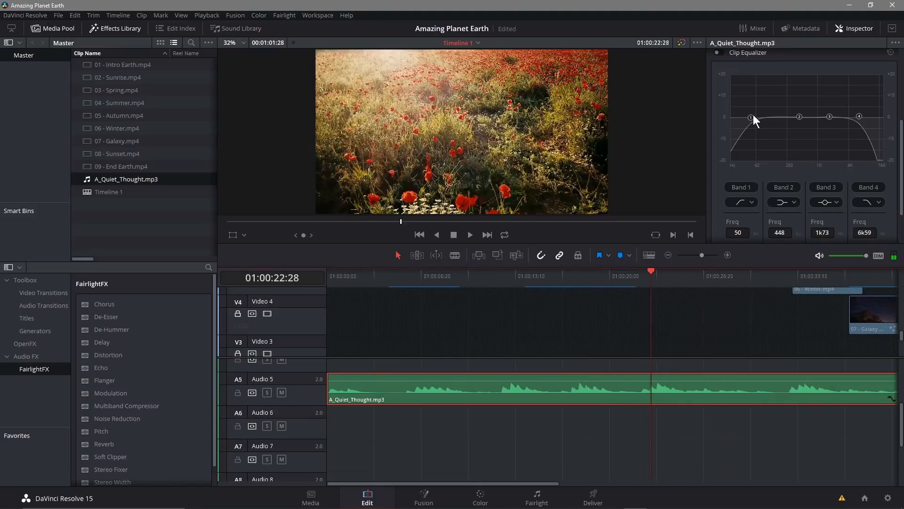
{"action": "mouse_move", "coordinate": [750, 115]}
{"action": "left_mouse_down"}
{"action": "mouse_move", "coordinate": [753, 83]}
{"action": "mouse_move", "coordinate": [748, 123]}
{"action": "left_mouse_up"}
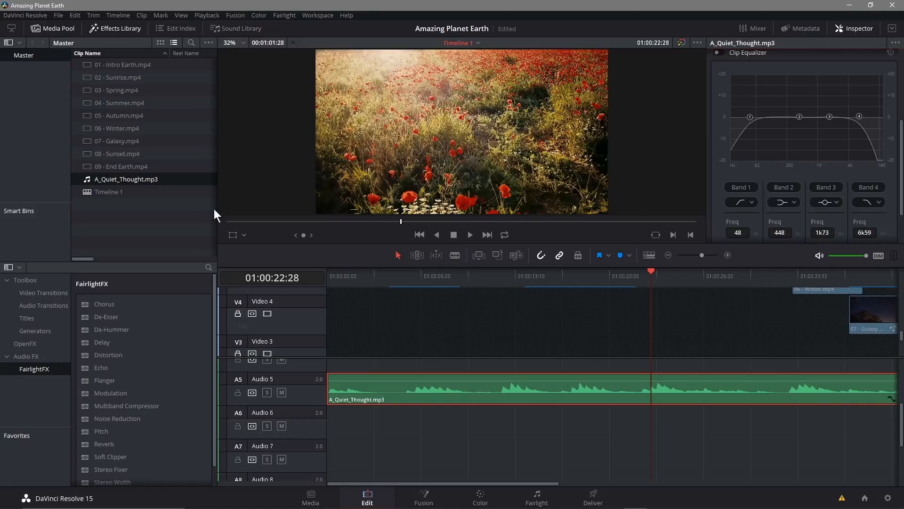
{"action": "scroll", "coordinate": [148, 392], "scroll_direction": "down", "scroll_amount": 1}
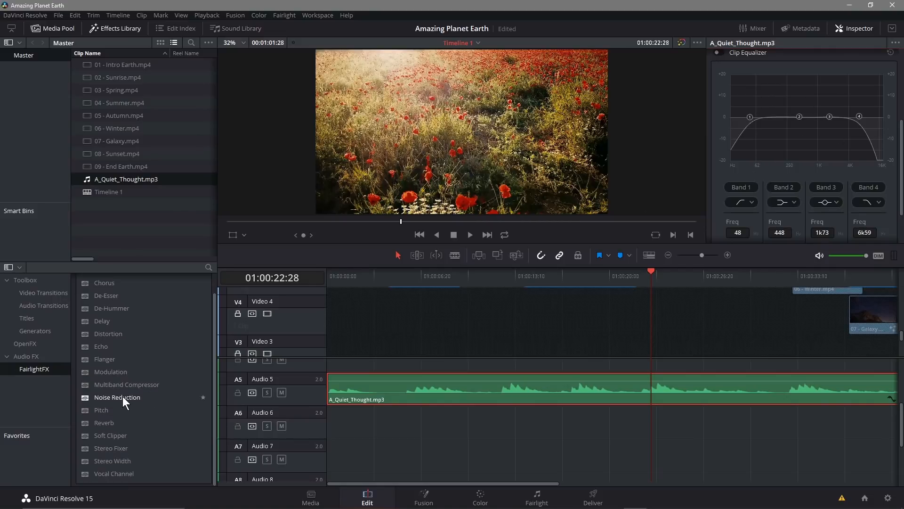
{"action": "scroll", "coordinate": [124, 388], "scroll_direction": "up", "scroll_amount": 1}
{"action": "scroll", "coordinate": [104, 435], "scroll_direction": "down", "scroll_amount": 1}
Switch to the Color page with the playhead at 01:00:00:00 and save the project.
{"action": "left_click_drag", "start_coordinate": [651, 272], "coordinate": [271, 277]}
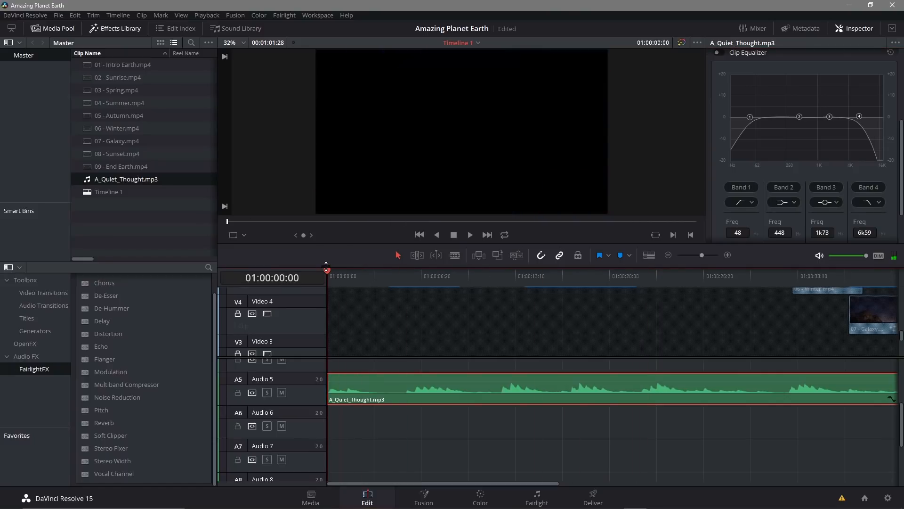
{"action": "left_click", "coordinate": [481, 497]}
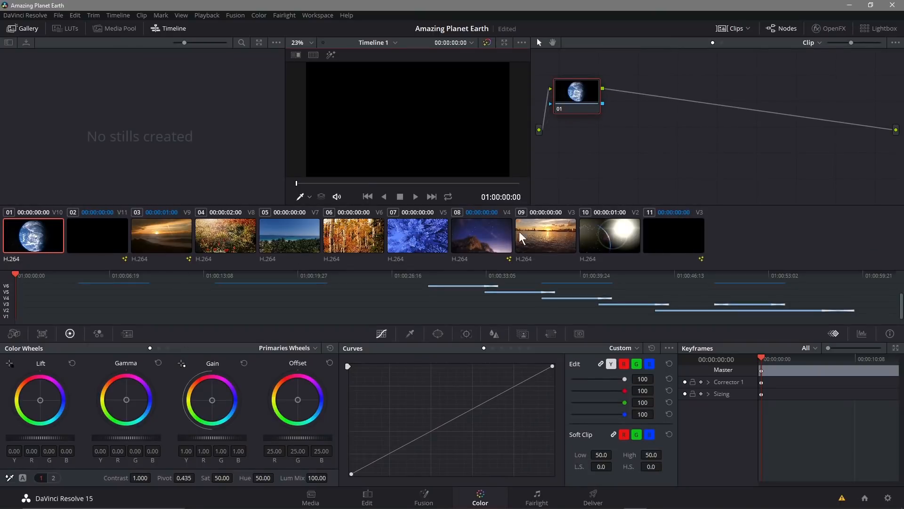
{"action": "left_click", "coordinate": [59, 15]}
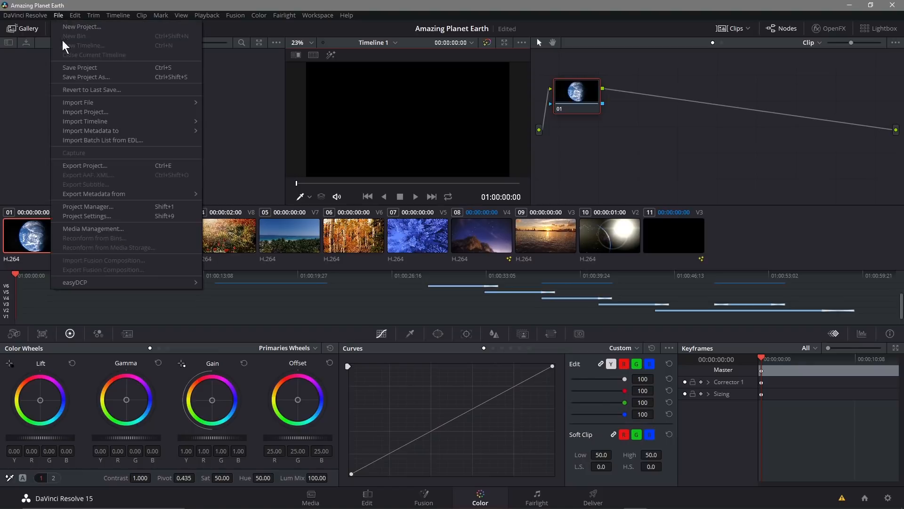
{"action": "left_click", "coordinate": [80, 68]}
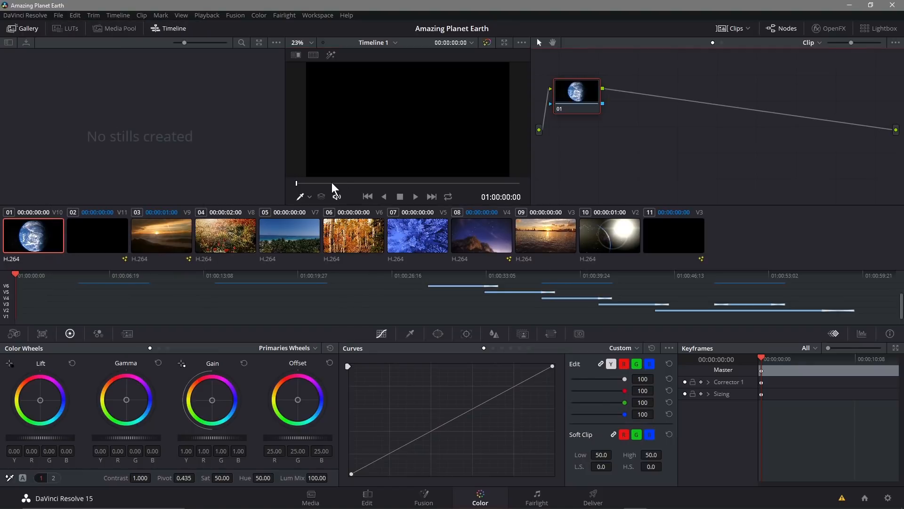
Try green, red and magenta Lift tints on the Earth clip at 01:00:01:29, and reset the Lift wheel.
{"action": "left_click_drag", "start_coordinate": [296, 184], "coordinate": [325, 185]}
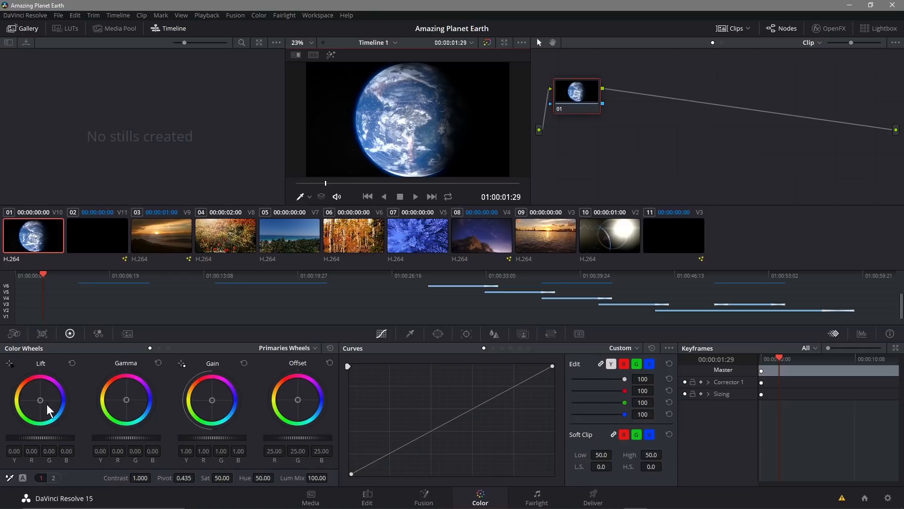
{"action": "left_click_drag", "start_coordinate": [43, 403], "coordinate": [38, 401]}
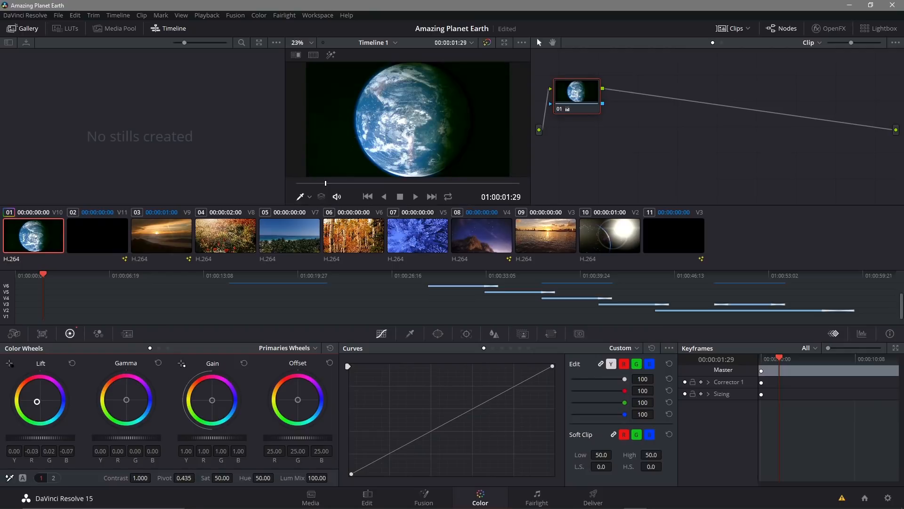
{"action": "left_click_drag", "start_coordinate": [38, 400], "coordinate": [32, 408]}
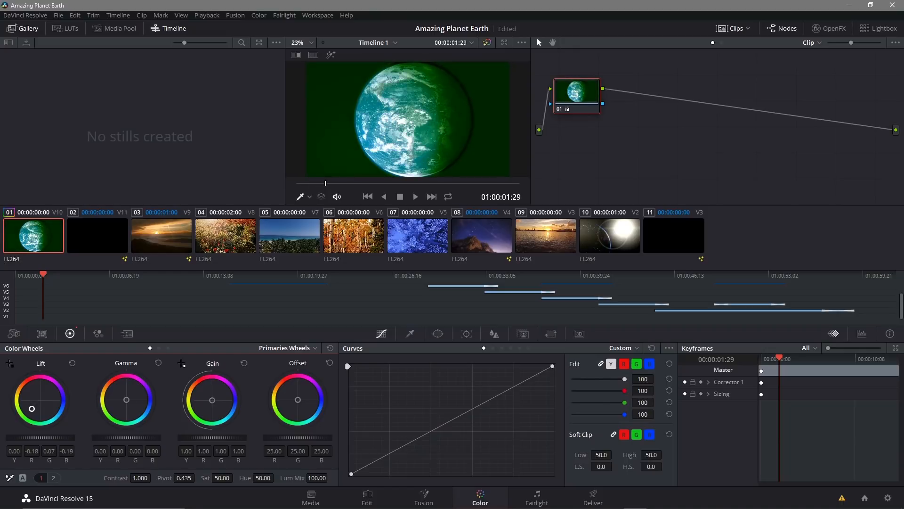
{"action": "left_click_drag", "start_coordinate": [34, 405], "coordinate": [36, 404]}
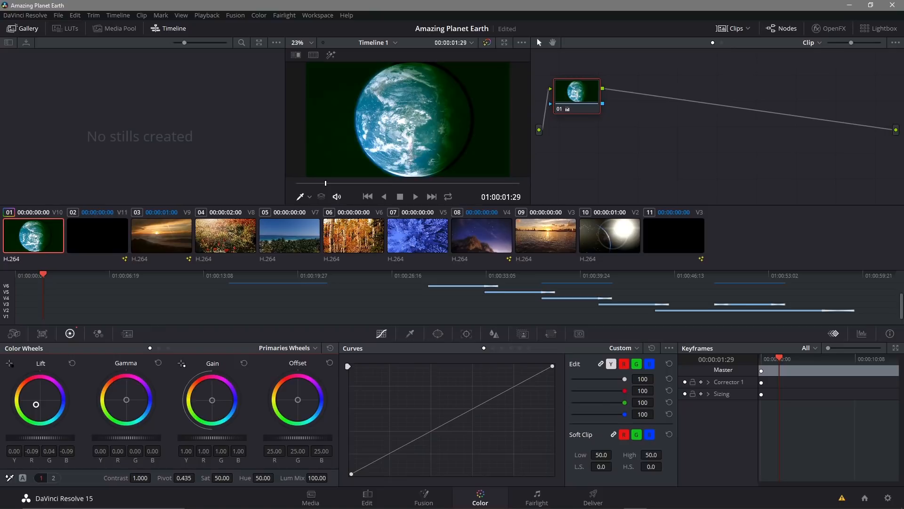
{"action": "left_click_drag", "start_coordinate": [40, 402], "coordinate": [34, 390]}
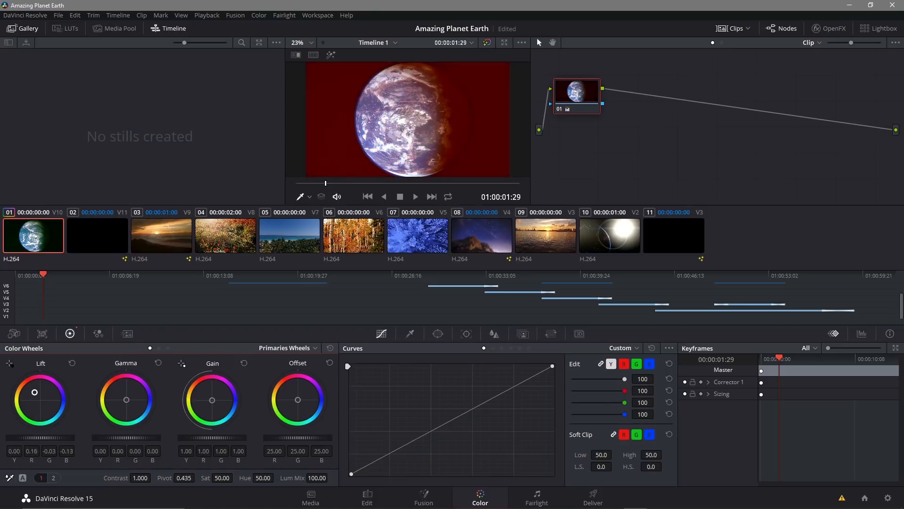
{"action": "double_click", "coordinate": [38, 399]}
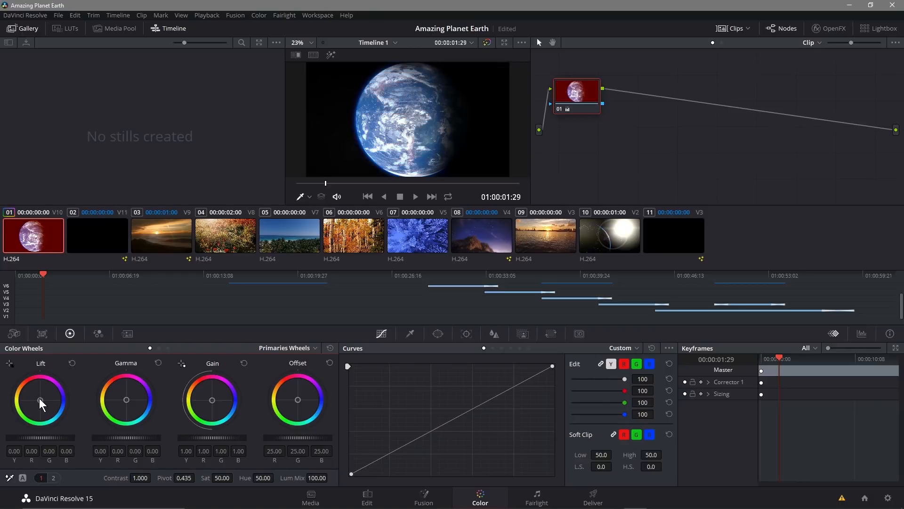
{"action": "left_click_drag", "start_coordinate": [41, 400], "coordinate": [44, 390]}
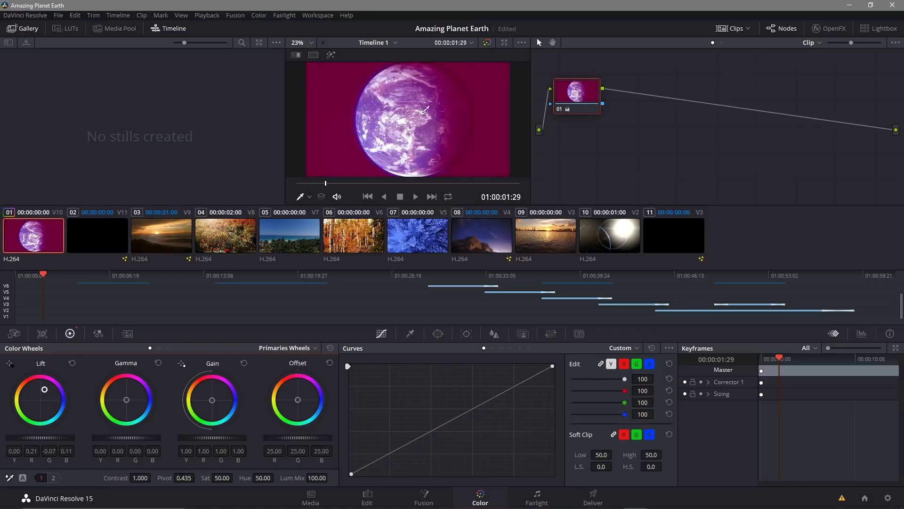
{"action": "double_click", "coordinate": [43, 401]}
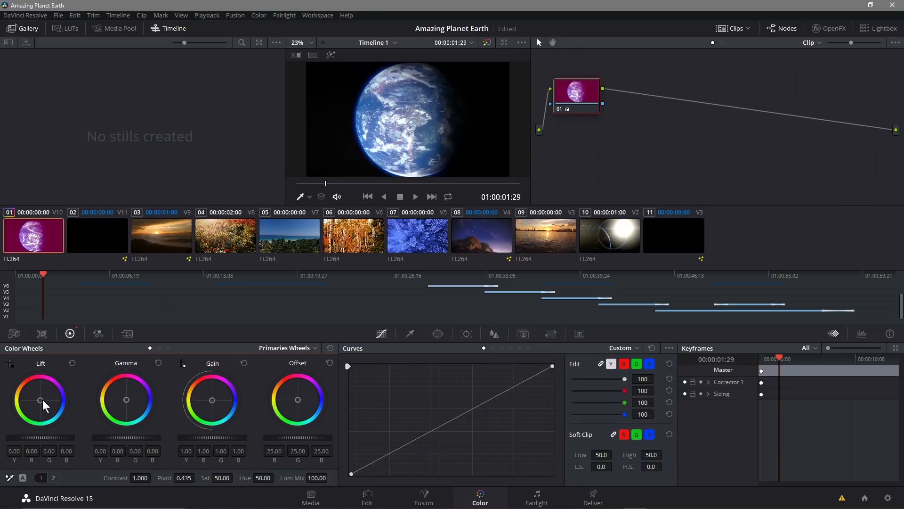
Try slight Gain and Offset color shifts on the Earth clip and undo both.
{"action": "mouse_move", "coordinate": [212, 400]}
{"action": "left_mouse_down"}
{"action": "mouse_move", "coordinate": [208, 392]}
{"action": "mouse_move", "coordinate": [214, 400]}
{"action": "left_mouse_up"}
{"action": "key", "text": "ctrl+z"}
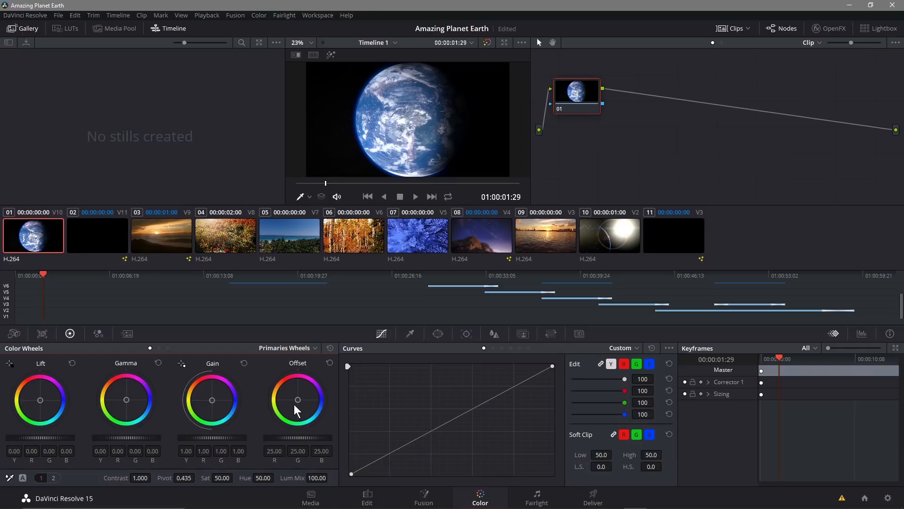
{"action": "left_click_drag", "start_coordinate": [298, 403], "coordinate": [298, 401]}
{"action": "key", "text": "ctrl+z"}
Try a blue Lift tint and a Gamma color shift on night-sky clip 08, and reset both wheels.
{"action": "left_click_drag", "start_coordinate": [45, 276], "coordinate": [453, 296]}
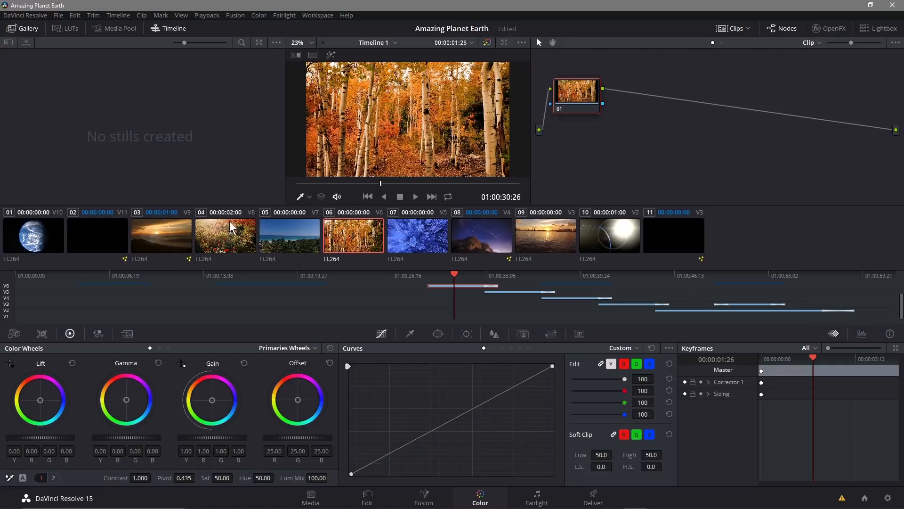
{"action": "left_click", "coordinate": [485, 243]}
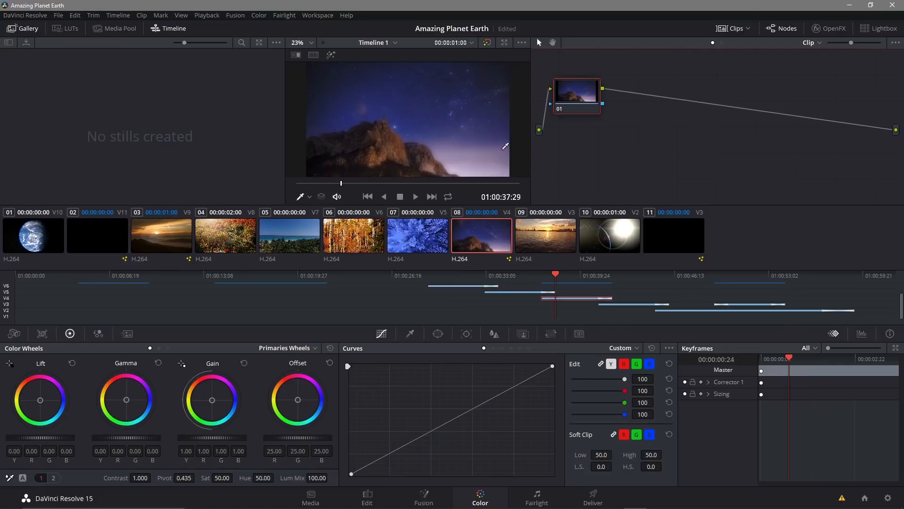
{"action": "left_click_drag", "start_coordinate": [40, 400], "coordinate": [43, 399]}
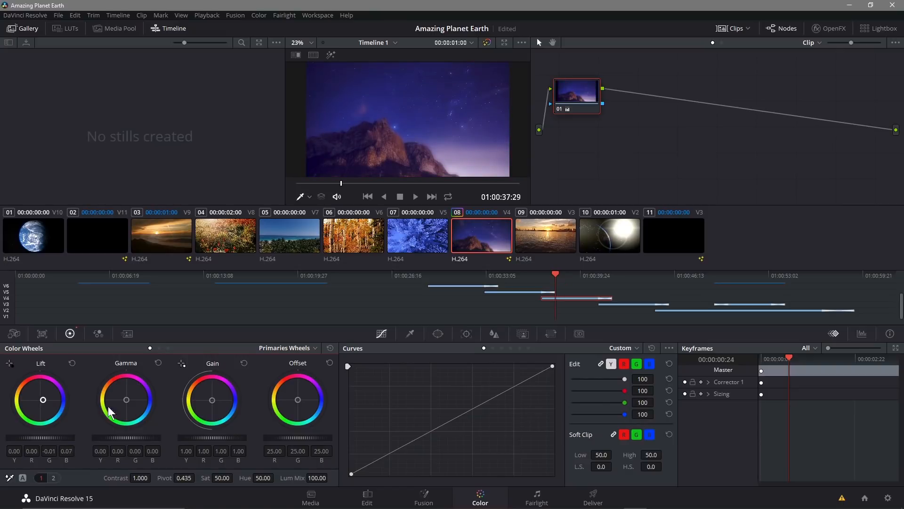
{"action": "left_click_drag", "start_coordinate": [125, 403], "coordinate": [126, 397]}
{"action": "double_click", "coordinate": [133, 401]}
{"action": "double_click", "coordinate": [50, 405]}
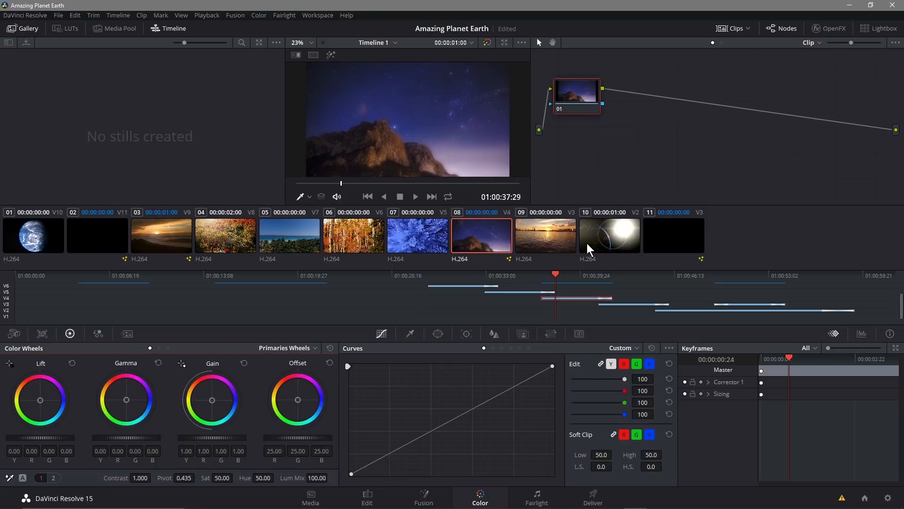
Select title clip 11 and save the project.
{"action": "left_click", "coordinate": [679, 242]}
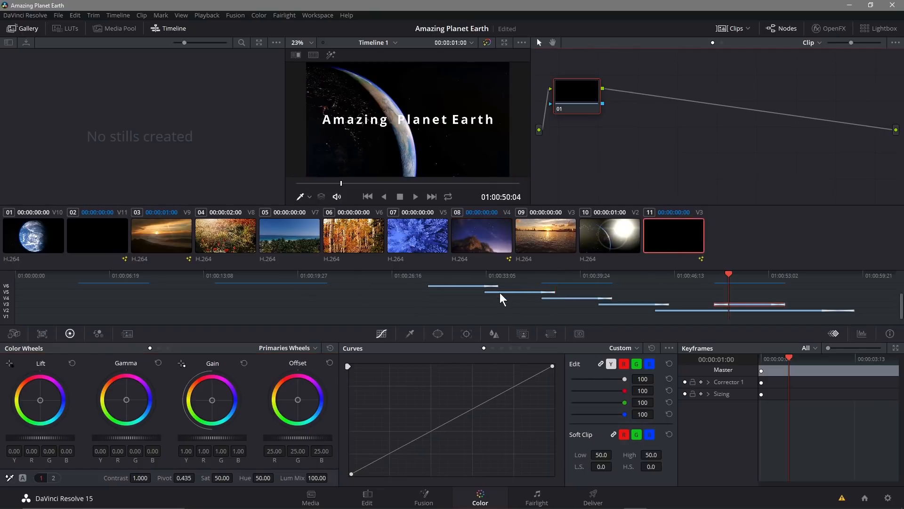
{"action": "left_click", "coordinate": [59, 15]}
{"action": "left_click", "coordinate": [113, 93]}
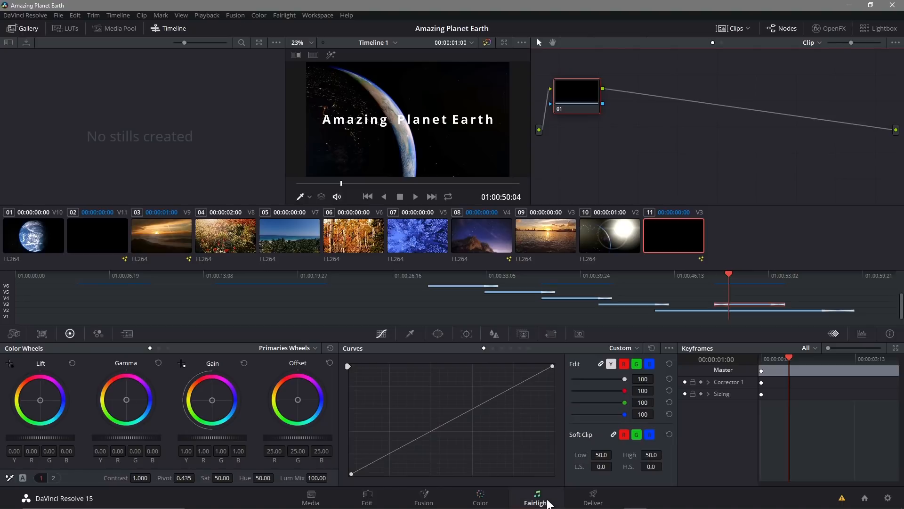
Switch to the Deliver page, choose the H.264 Master preset and name the output file amazing-planet-earth-01.
{"action": "left_click", "coordinate": [537, 498]}
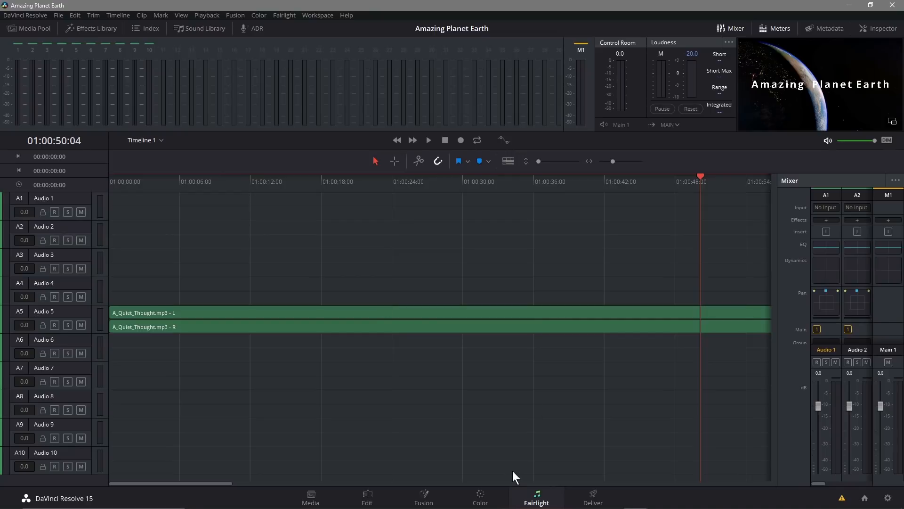
{"action": "left_click", "coordinate": [587, 495]}
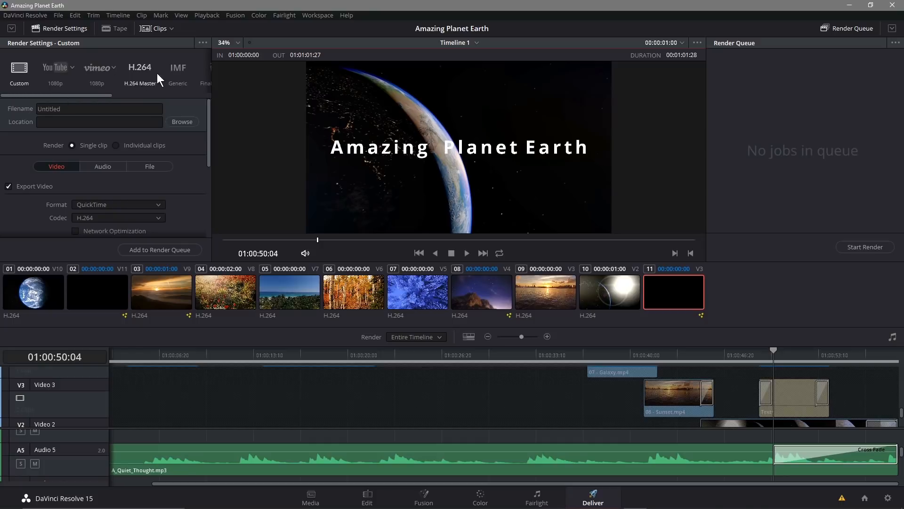
{"action": "mouse_move", "coordinate": [59, 96]}
{"action": "left_mouse_down"}
{"action": "mouse_move", "coordinate": [169, 98]}
{"action": "mouse_move", "coordinate": [46, 98]}
{"action": "left_mouse_up"}
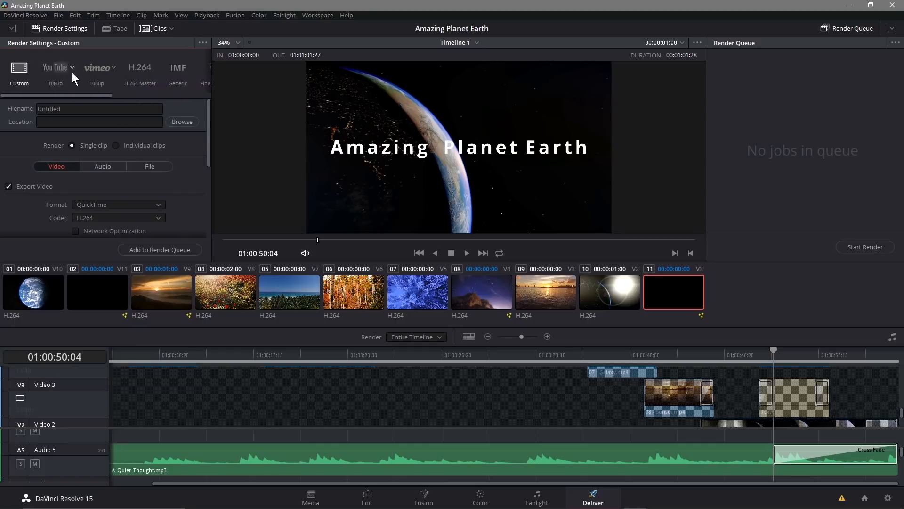
{"action": "left_click", "coordinate": [143, 68]}
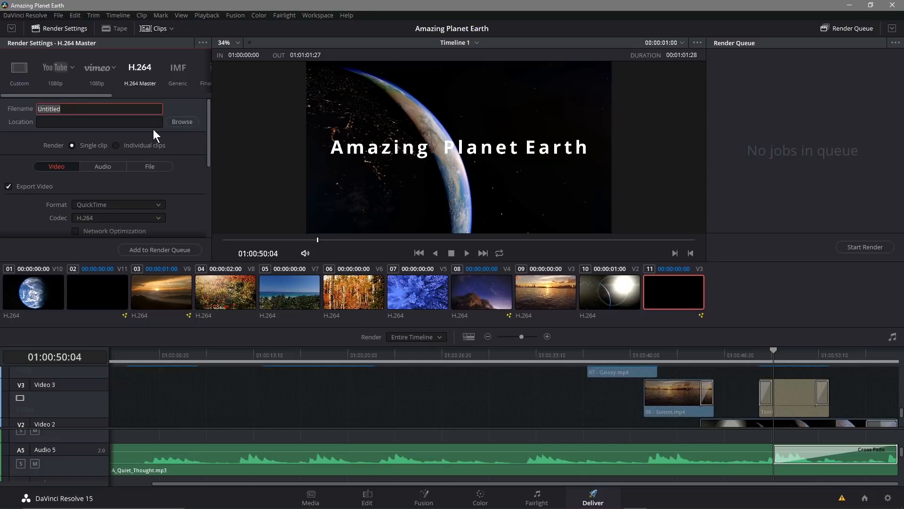
{"action": "type", "text": "amazing-planet.earth"}
{"action": "key", "text": "BackSpace"}
{"action": "key", "text": "BackSpace"}
{"action": "key", "text": "BackSpace"}
{"action": "key", "text": "BackSpace"}
{"action": "type", "text": "-earth-01"}
Set the render location to the "DaVinci Resolve 15 - Beignners Tutorial" folder on the Desktop.
{"action": "left_click", "coordinate": [182, 121]}
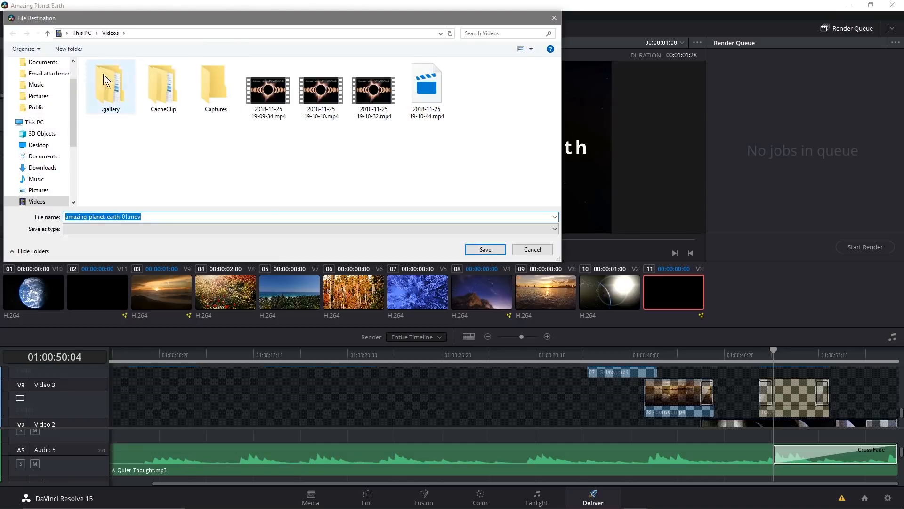
{"action": "left_click", "coordinate": [38, 146]}
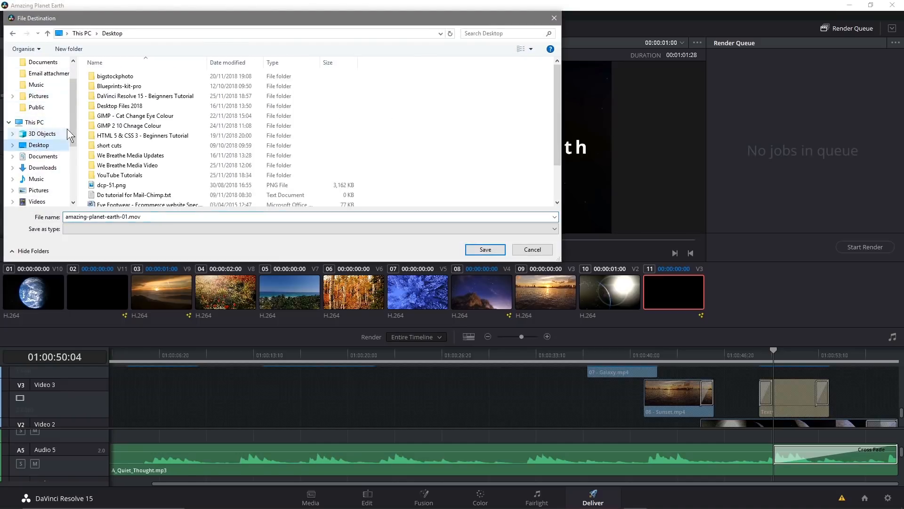
{"action": "double_click", "coordinate": [128, 94]}
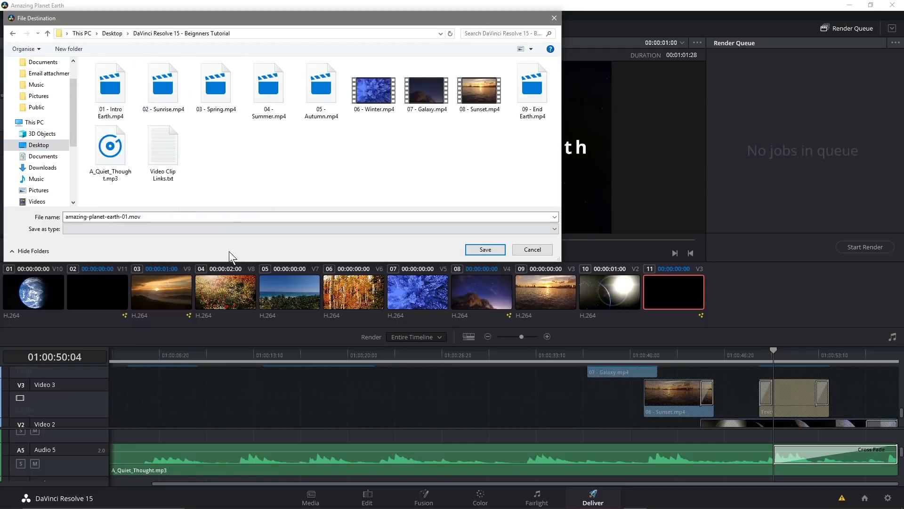
{"action": "left_click", "coordinate": [485, 250]}
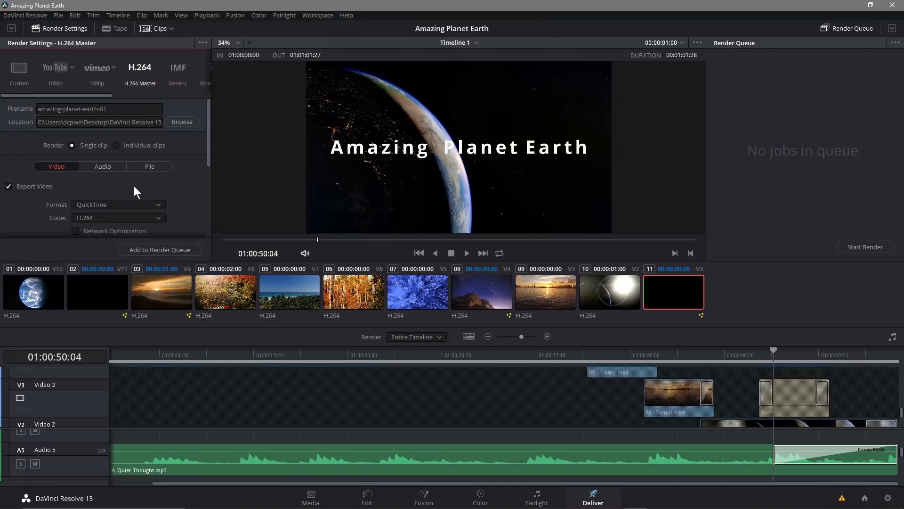
Set the video export format to MP4.
{"action": "scroll", "coordinate": [134, 186], "scroll_direction": "down", "scroll_amount": 3}
{"action": "left_click", "coordinate": [125, 121]}
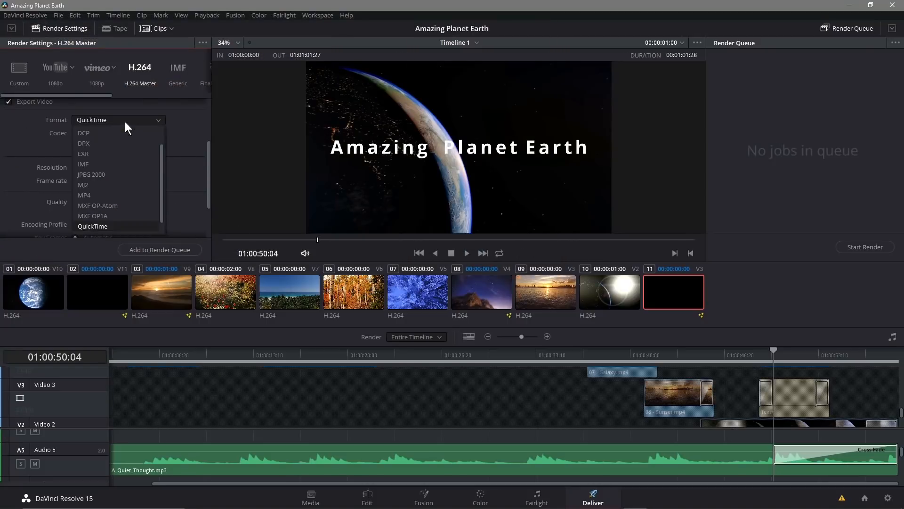
{"action": "left_click", "coordinate": [101, 196]}
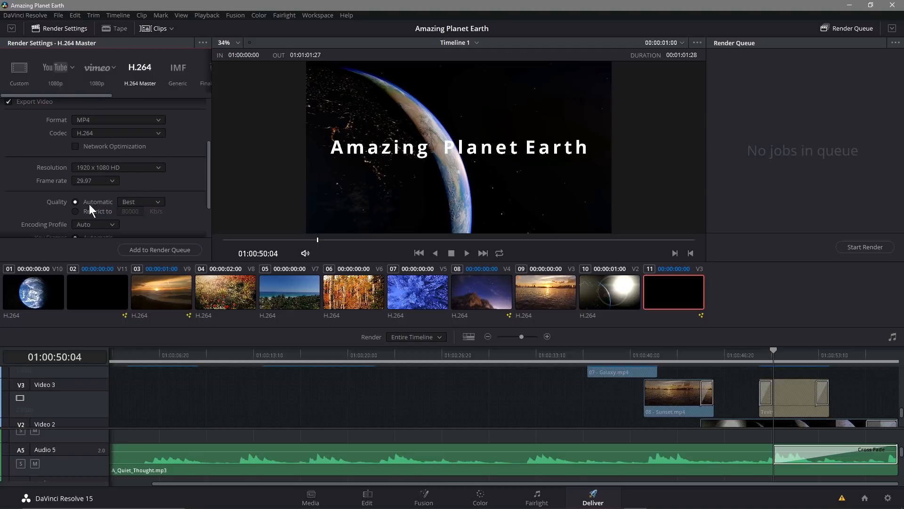
Review the video resolution, frame rate and quality settings and the audio codec options for the export.
{"action": "scroll", "coordinate": [132, 230], "scroll_direction": "down", "scroll_amount": 3}
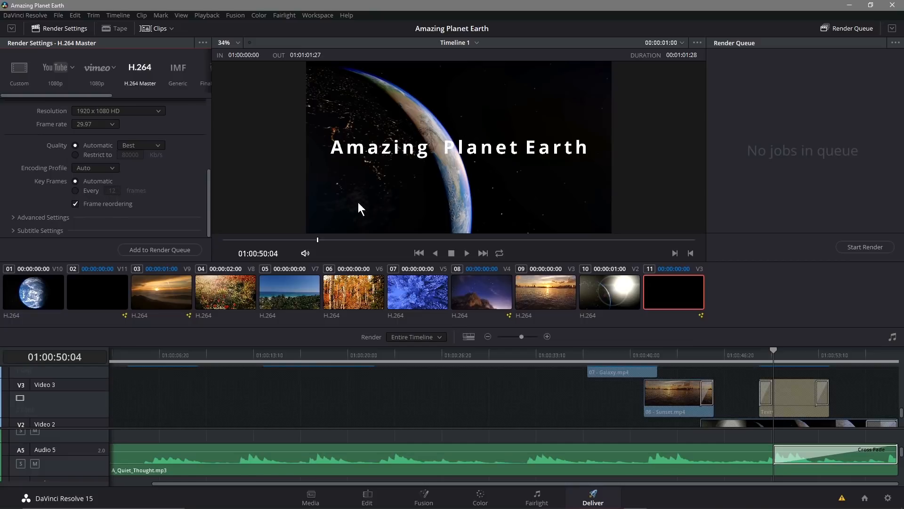
{"action": "scroll", "coordinate": [129, 176], "scroll_direction": "up", "scroll_amount": 5}
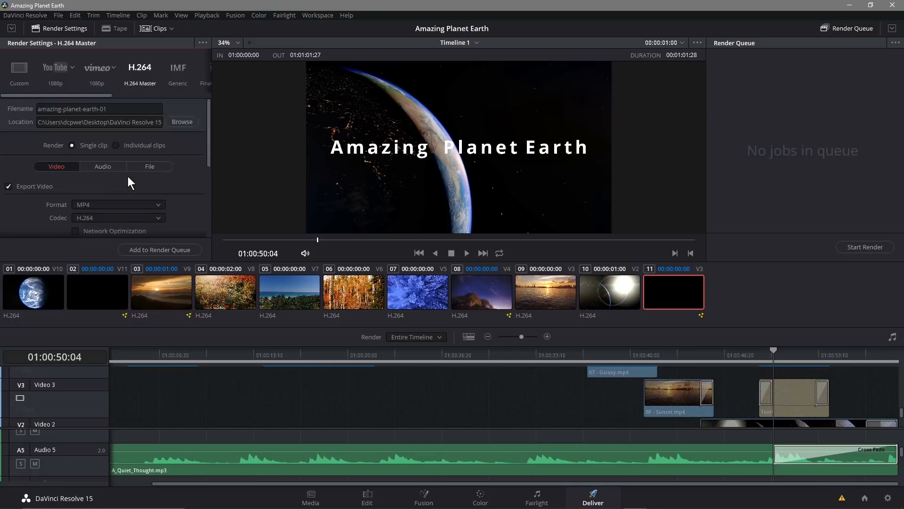
{"action": "scroll", "coordinate": [120, 194], "scroll_direction": "down", "scroll_amount": 1}
{"action": "left_click", "coordinate": [105, 137]}
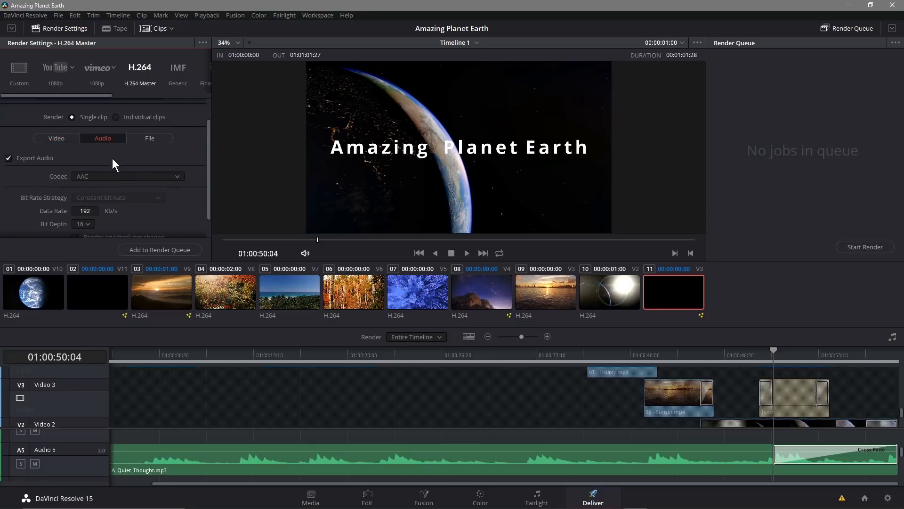
{"action": "scroll", "coordinate": [125, 174], "scroll_direction": "down", "scroll_amount": 1}
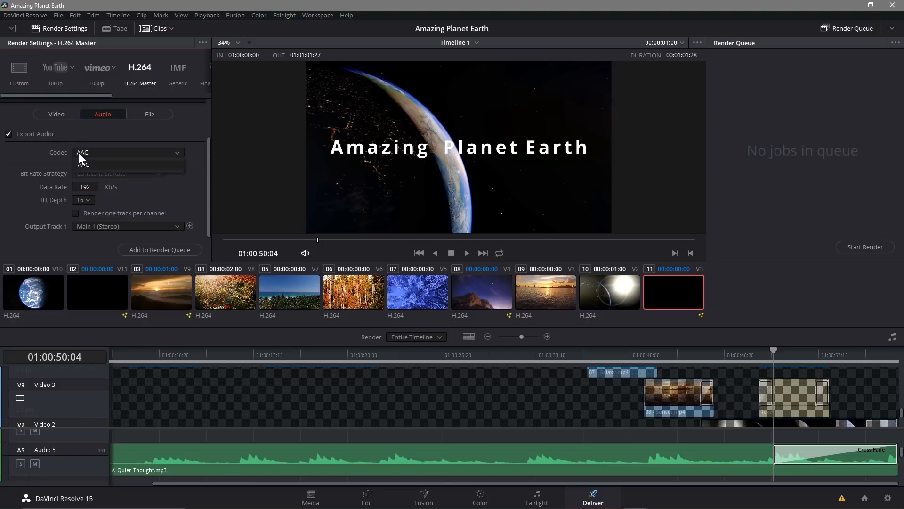
{"action": "left_click", "coordinate": [54, 115]}
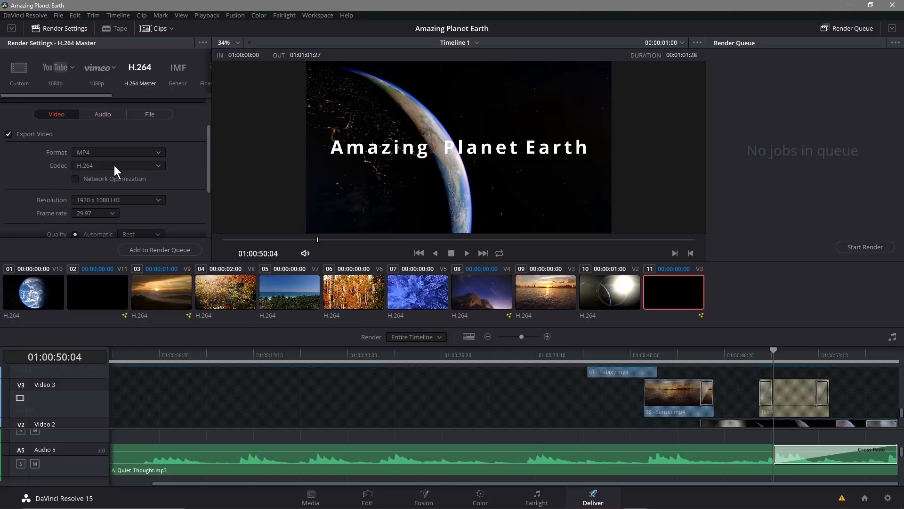
{"action": "scroll", "coordinate": [116, 155], "scroll_direction": "up", "scroll_amount": 2}
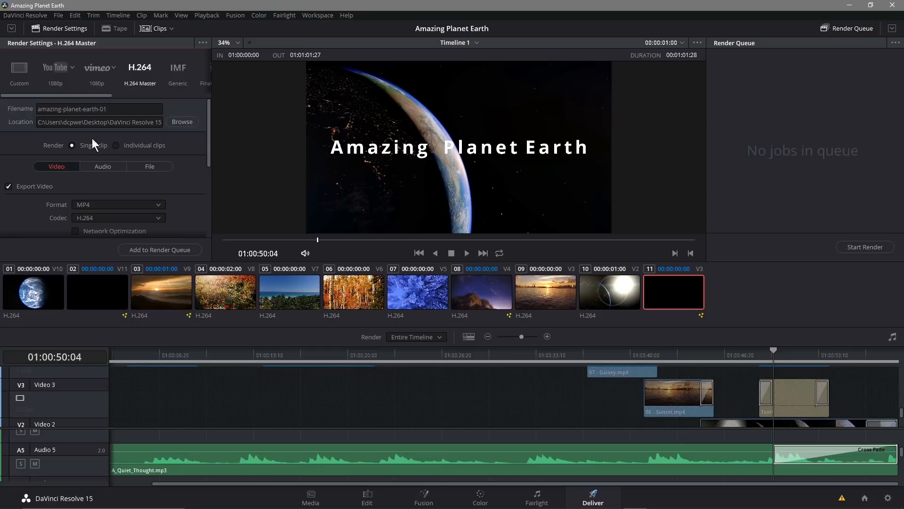
Save the destination for amazing-planet-earth-01.mp4, add the timeline to the render queue and start rendering.
{"action": "left_click", "coordinate": [182, 122]}
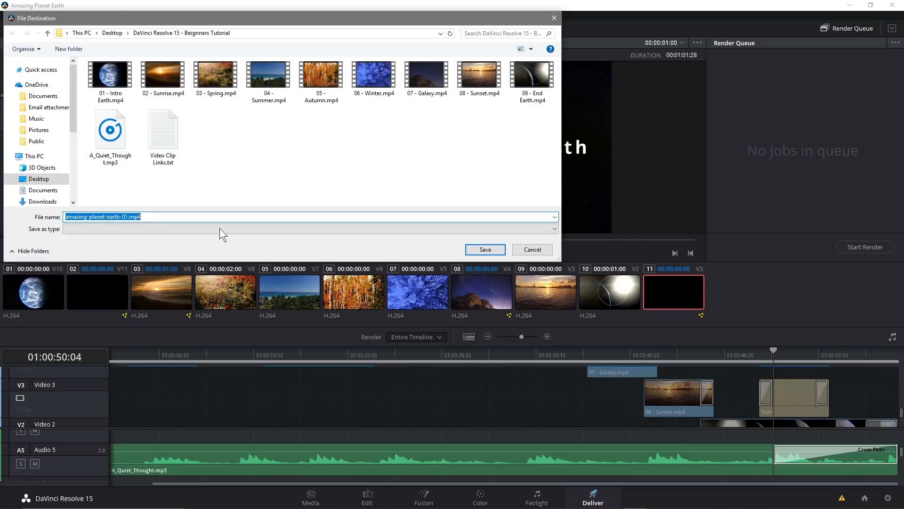
{"action": "left_click", "coordinate": [489, 251]}
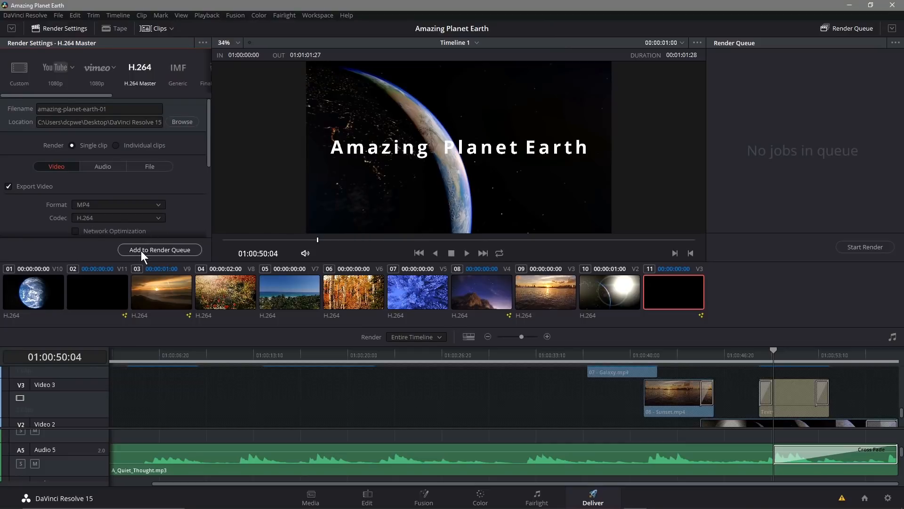
{"action": "left_click", "coordinate": [179, 250]}
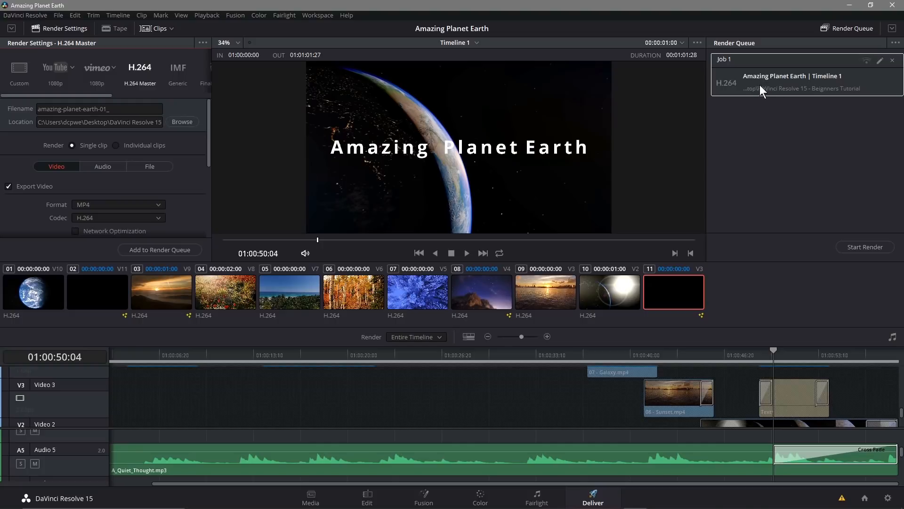
{"action": "left_click", "coordinate": [873, 248]}
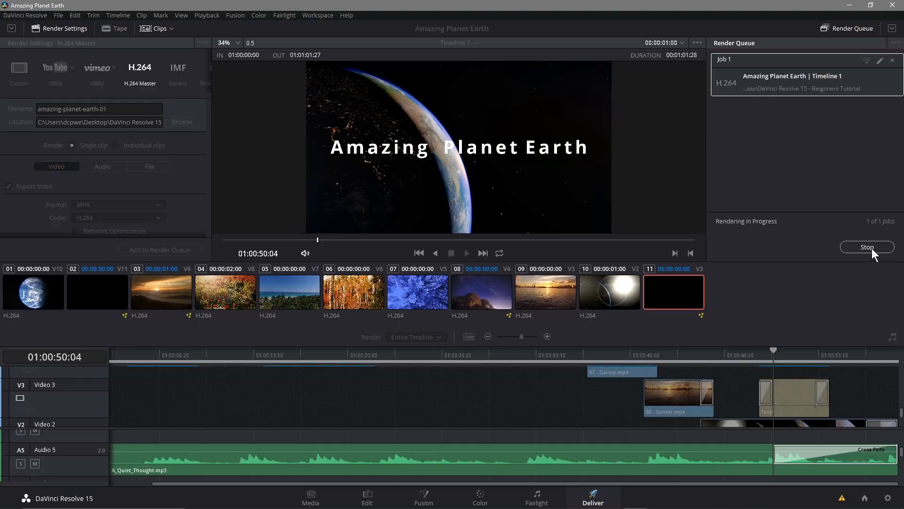
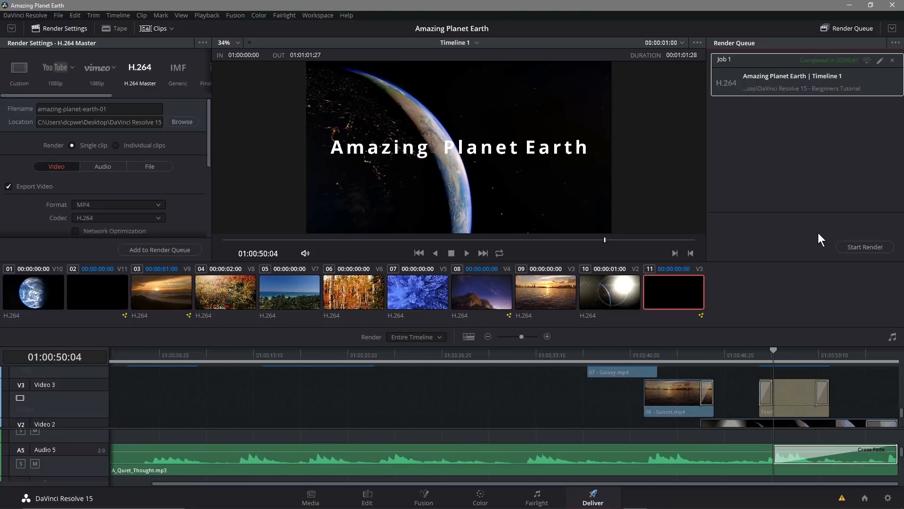
Save the Amazing Planet Earth project.
{"action": "left_click", "coordinate": [56, 16]}
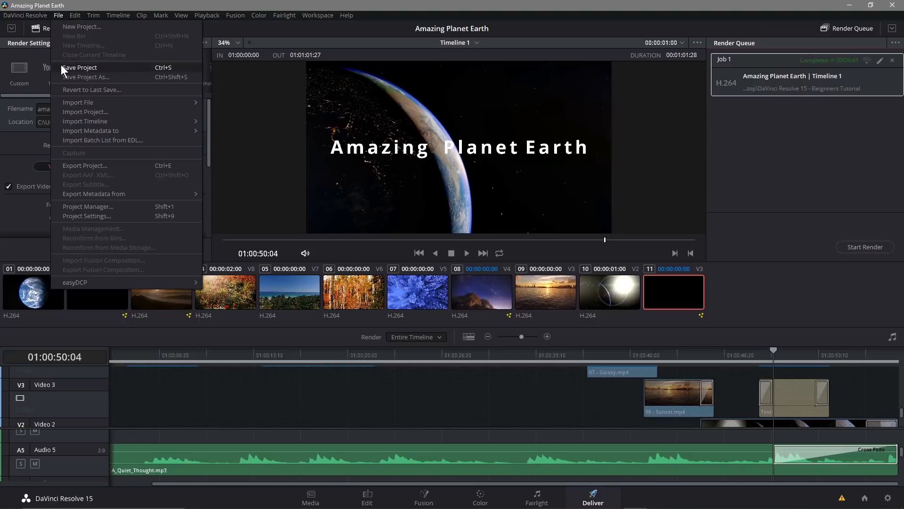
{"action": "left_click", "coordinate": [61, 65]}
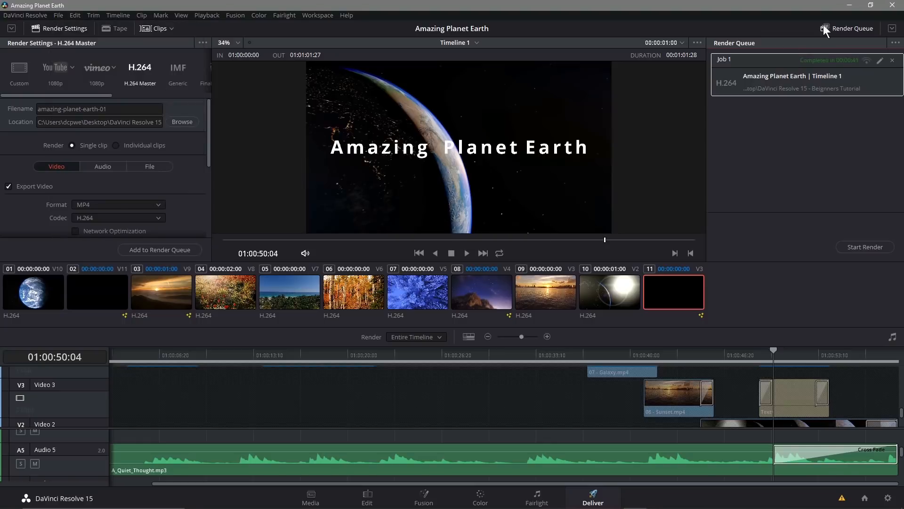
Open the "DaVinci Resolve 15 - Beignners Tutorial" folder on the desktop, locate the rendered amazing-planet-earth-01.mp4 and return to DaVinci Resolve.
{"action": "left_click", "coordinate": [851, 5]}
{"action": "double_click", "coordinate": [876, 20]}
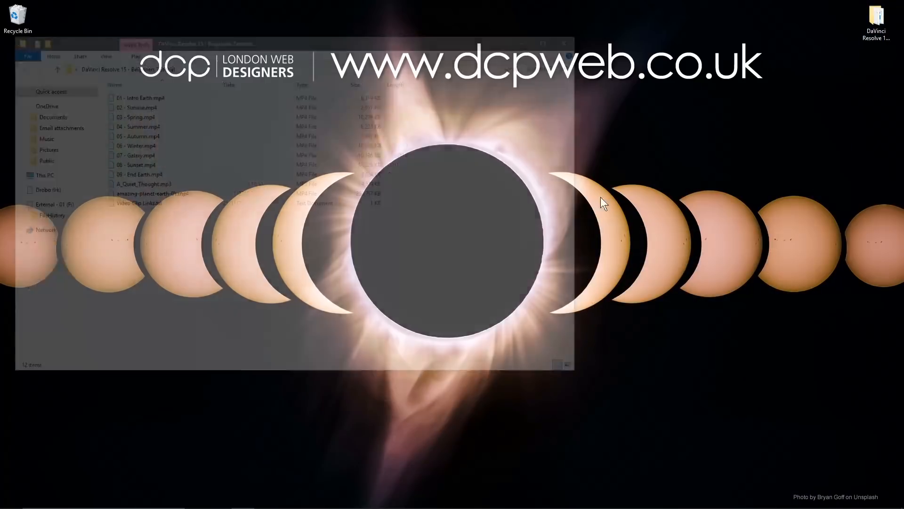
{"action": "left_click", "coordinate": [157, 194]}
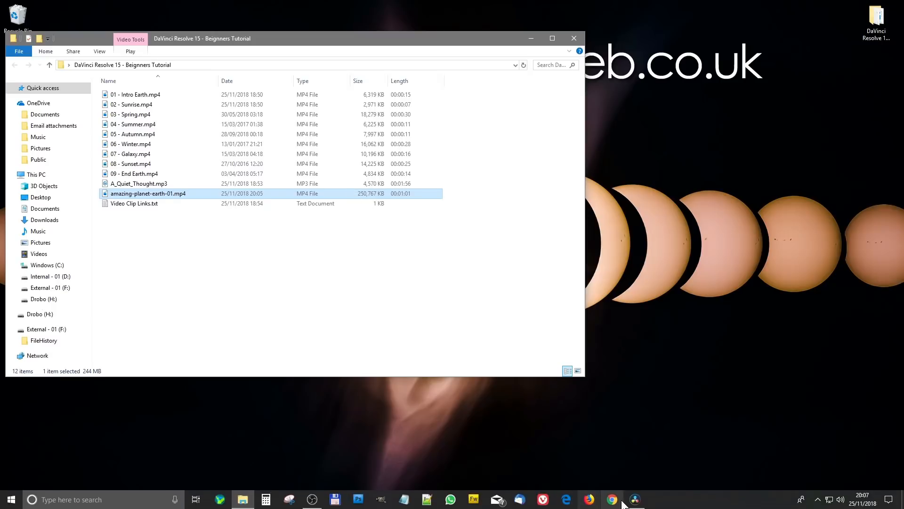
{"action": "left_click", "coordinate": [631, 498]}
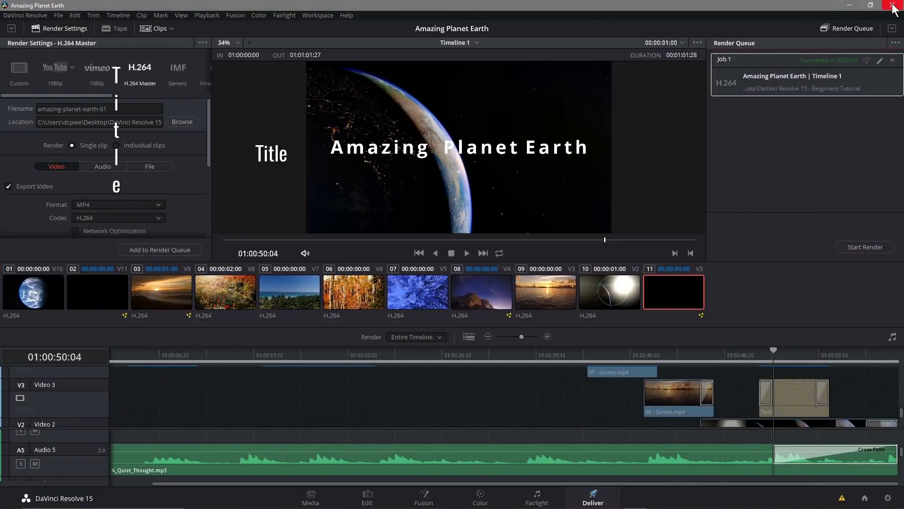